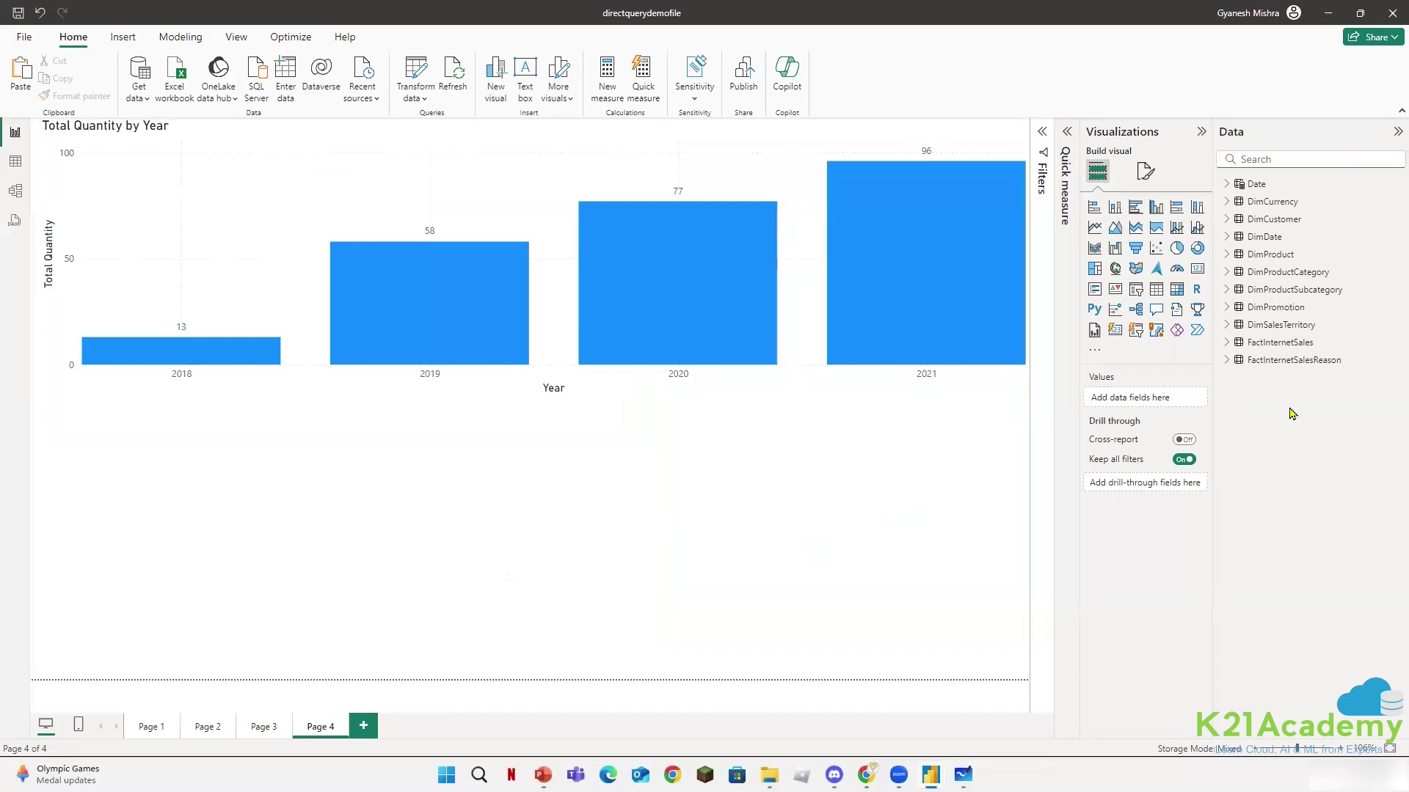
- Create a new measure in the Measures folder of FactInternetSales and name it Last Month Sales
{"action": "left_click", "coordinate": [1227, 342]}
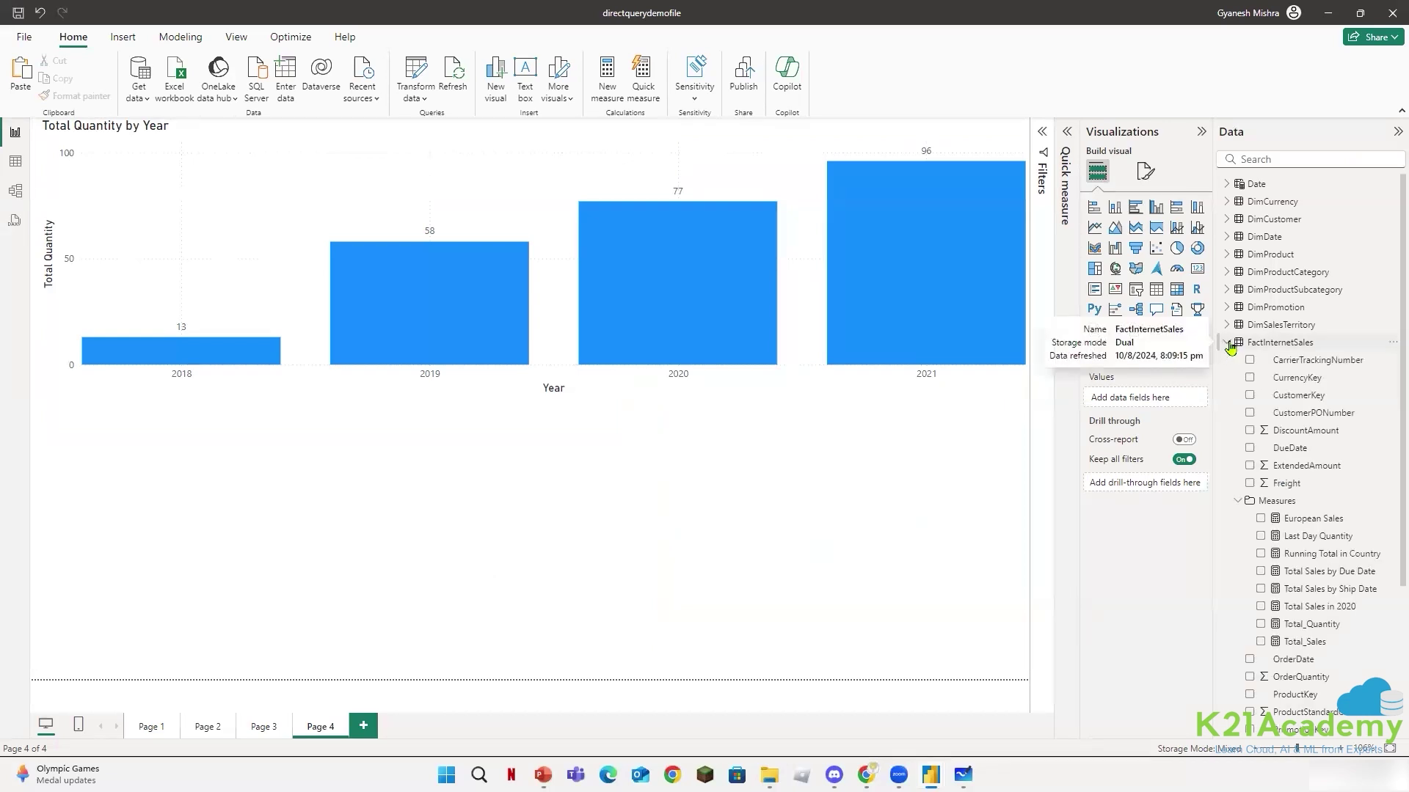
{"action": "right_click", "coordinate": [1279, 505]}
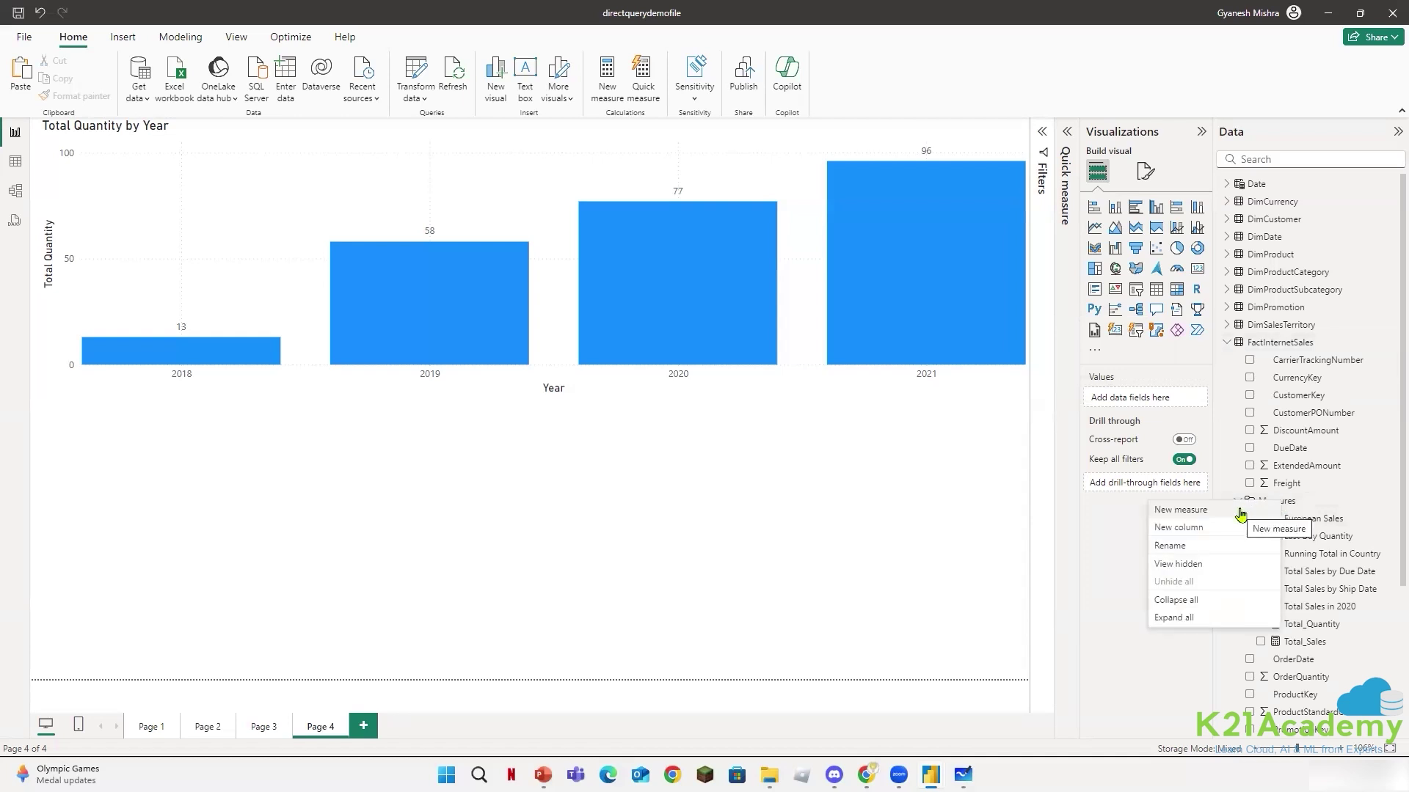
{"action": "key", "text": "Escape"}
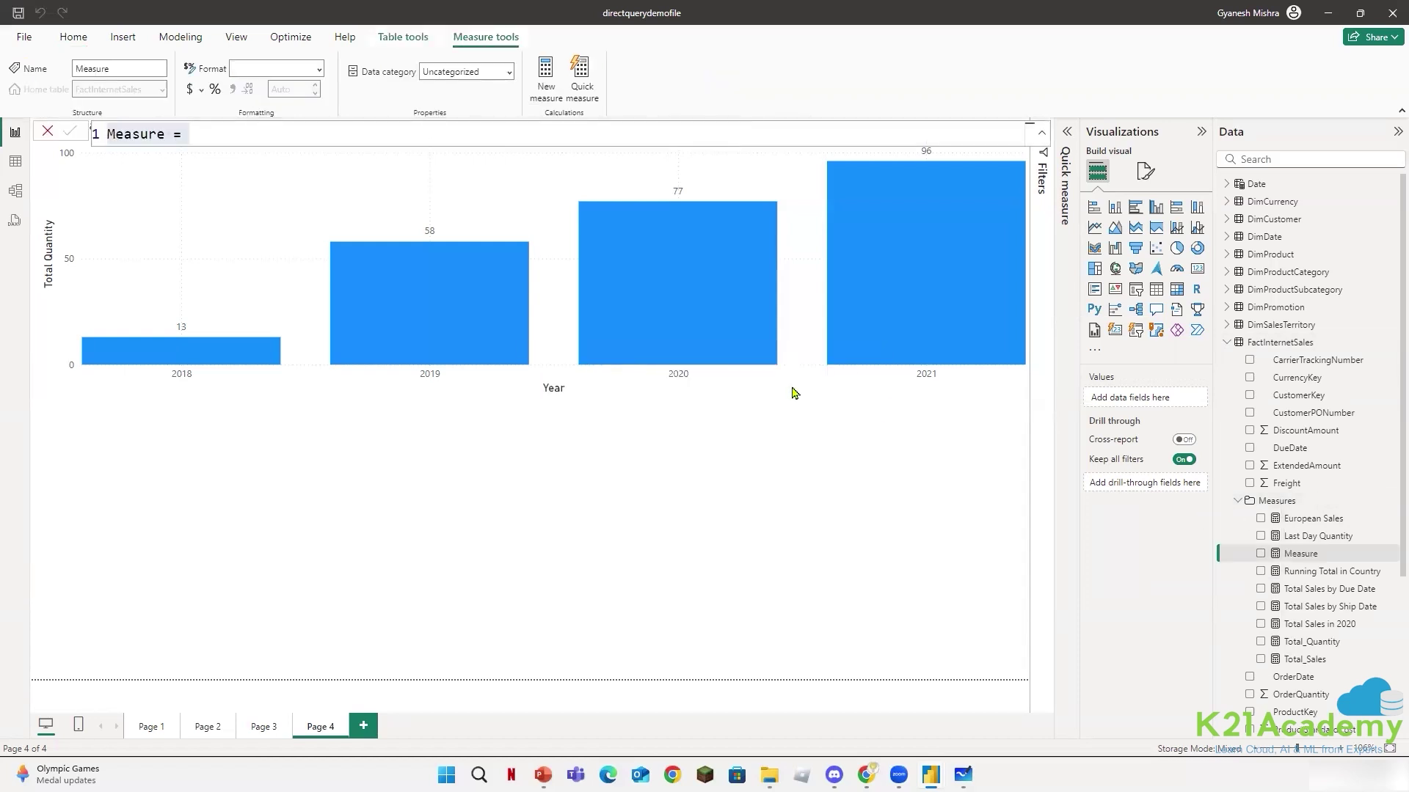
{"action": "double_click", "coordinate": [147, 140]}
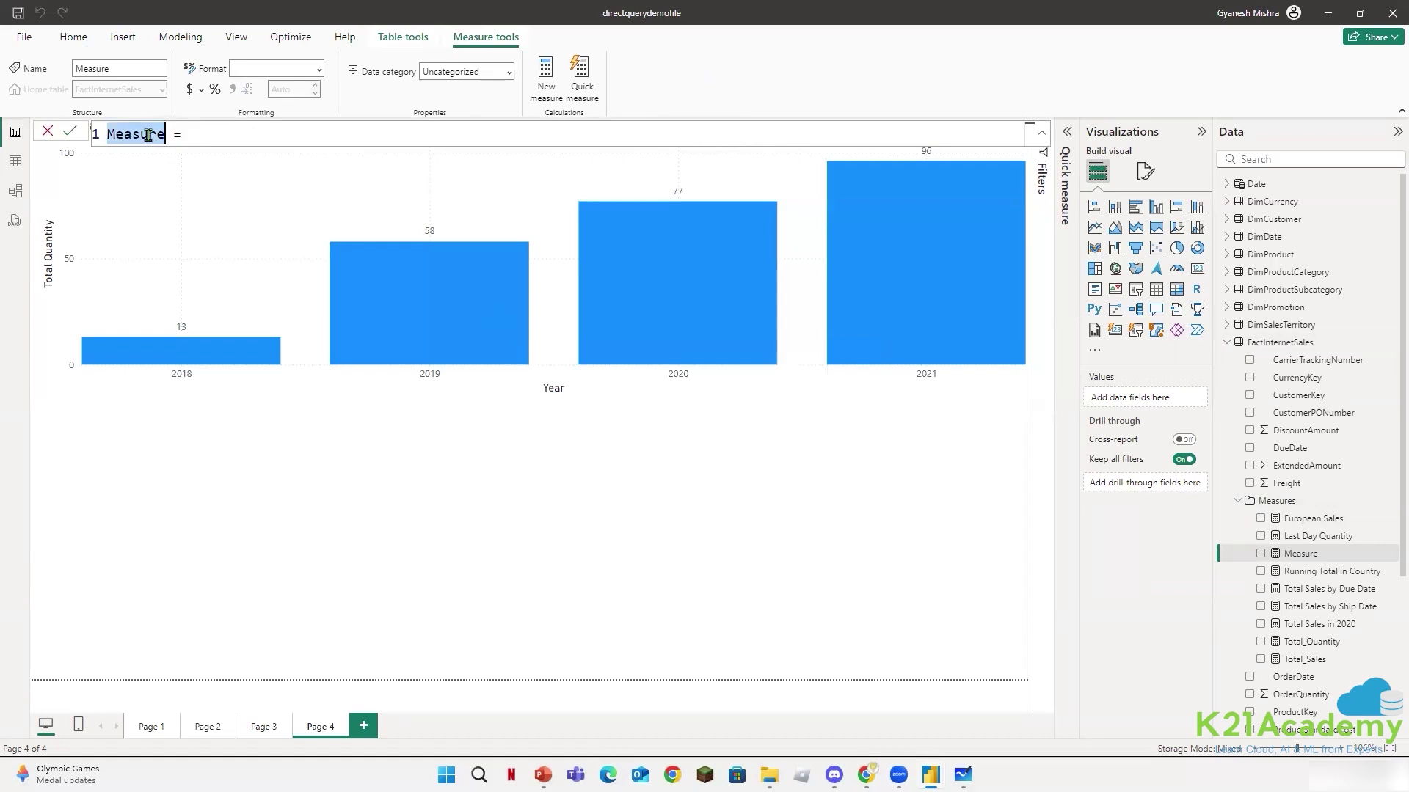
{"action": "type", "text": "Last Month Sales"}
{"action": "key", "text": "End"}
{"action": "key", "text": "shift+Return"}
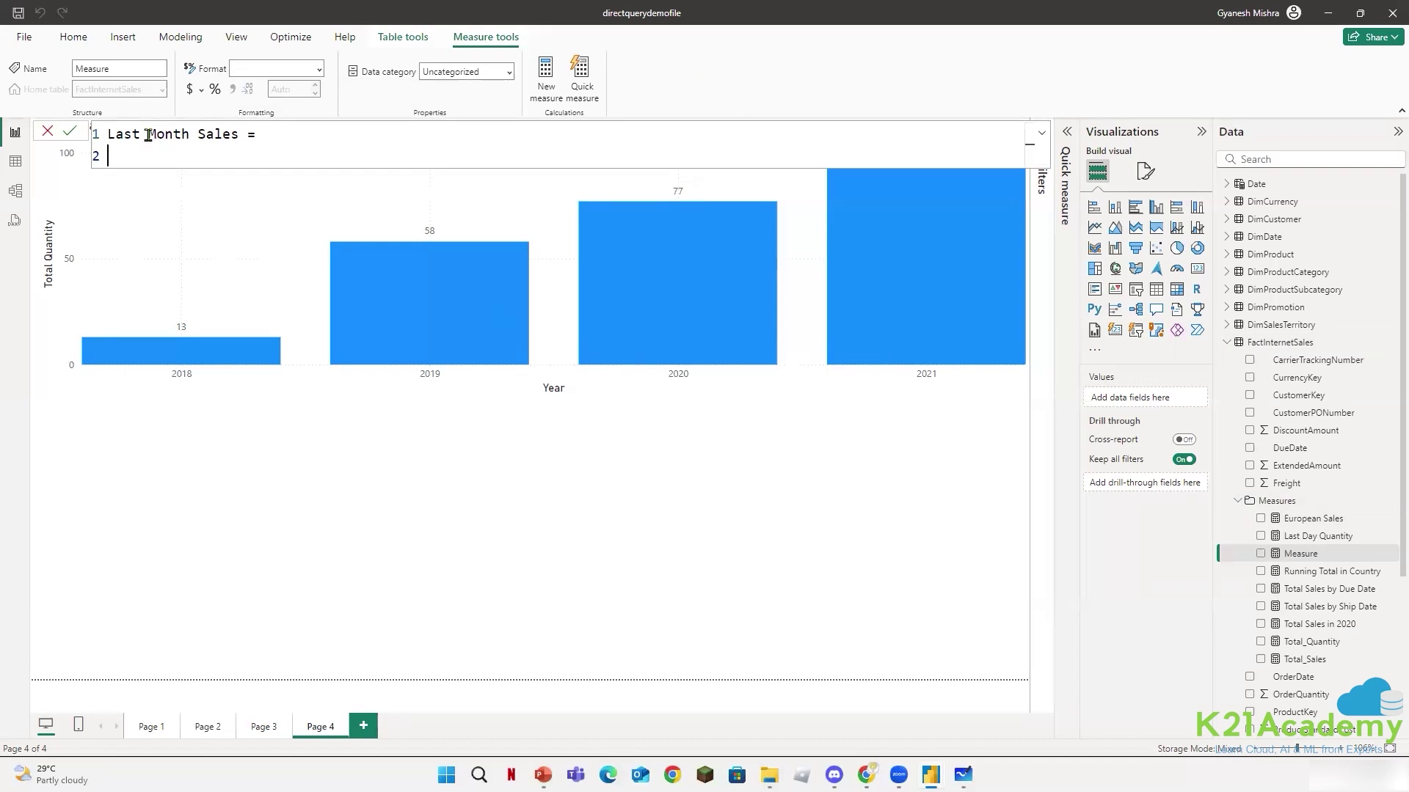
- Begin the measure's formula with CALCULATE, using [Total_Sales] as the expression
{"action": "type", "text": "CAL"}
{"action": "key", "text": "Tab"}
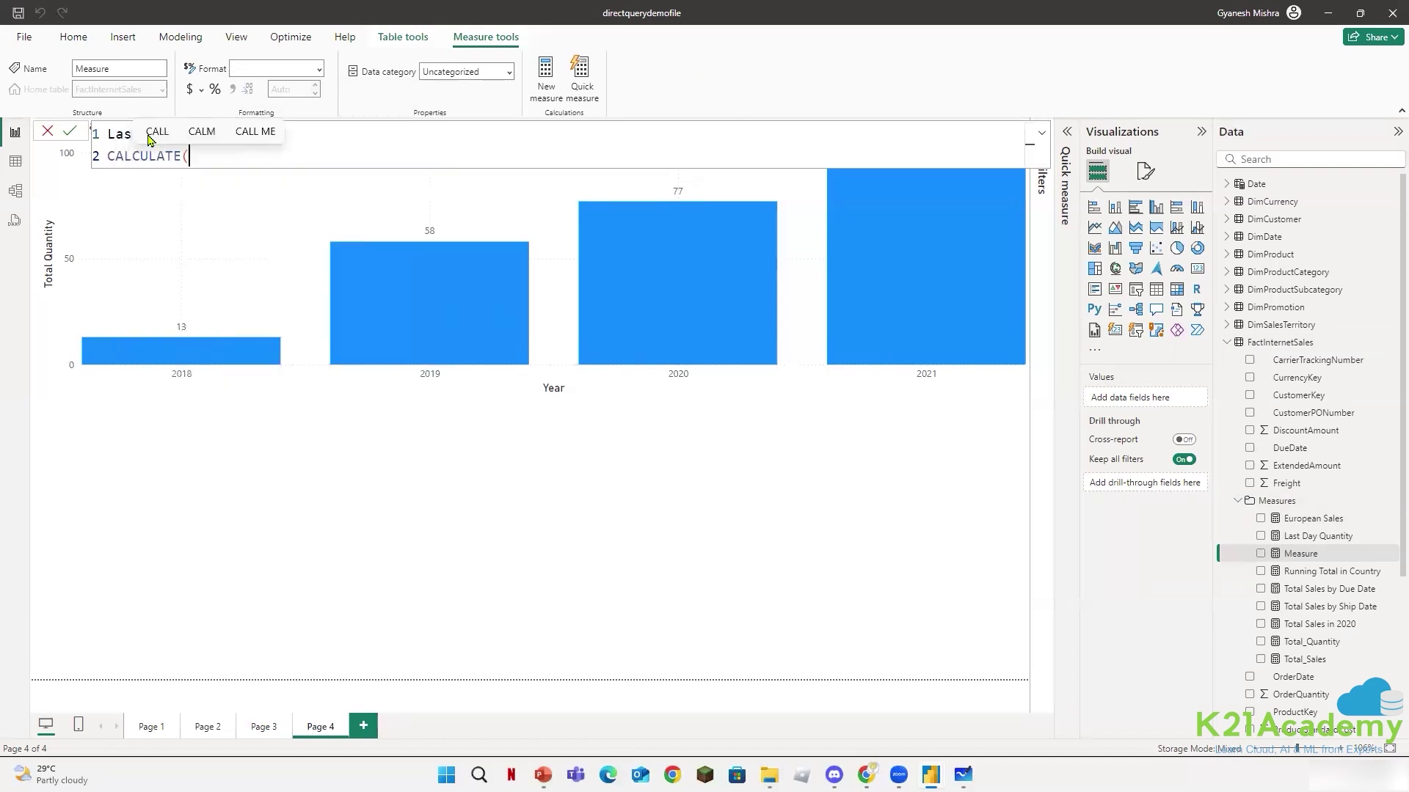
{"action": "type", "text": "[Total_S"}
{"action": "key", "text": "Tab"}
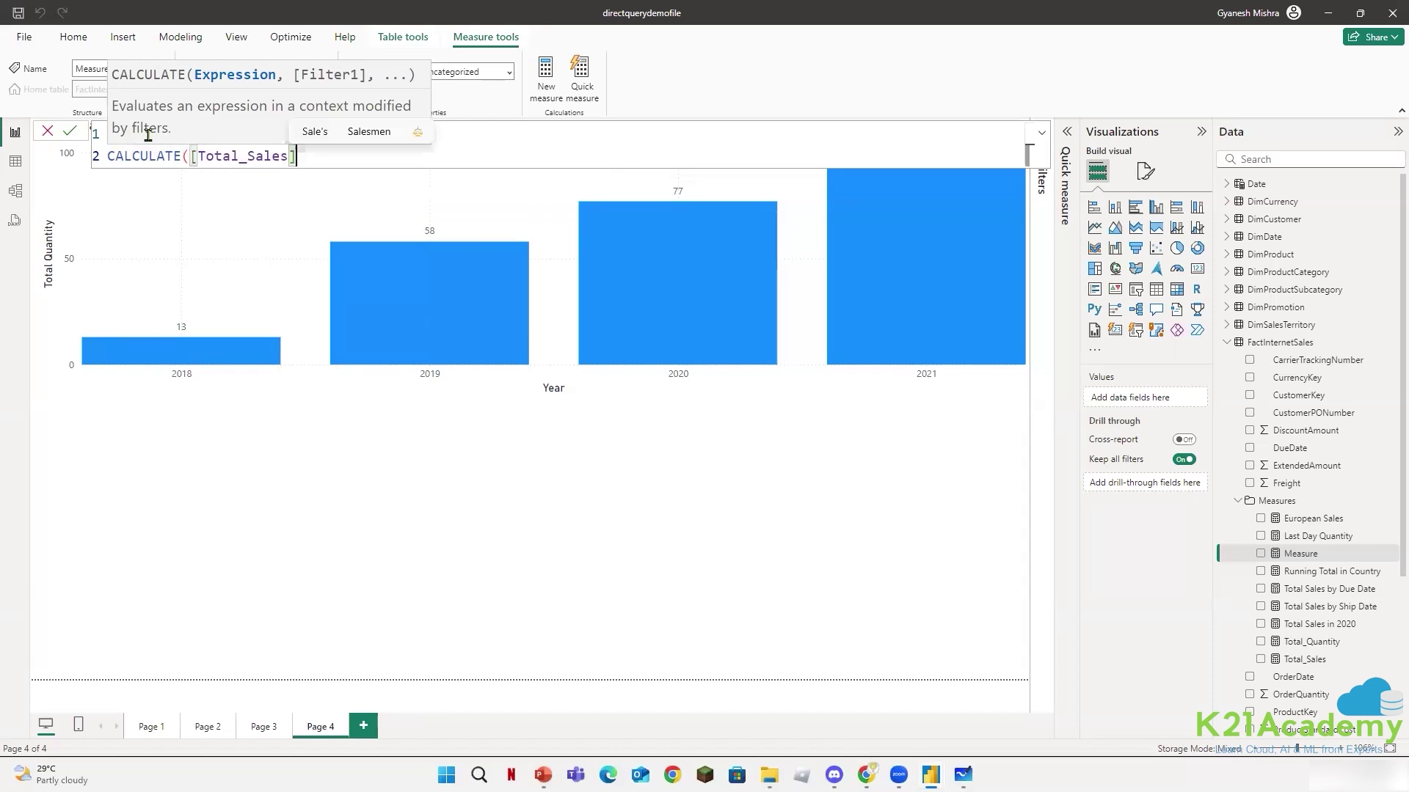
{"action": "type", "text": ","}
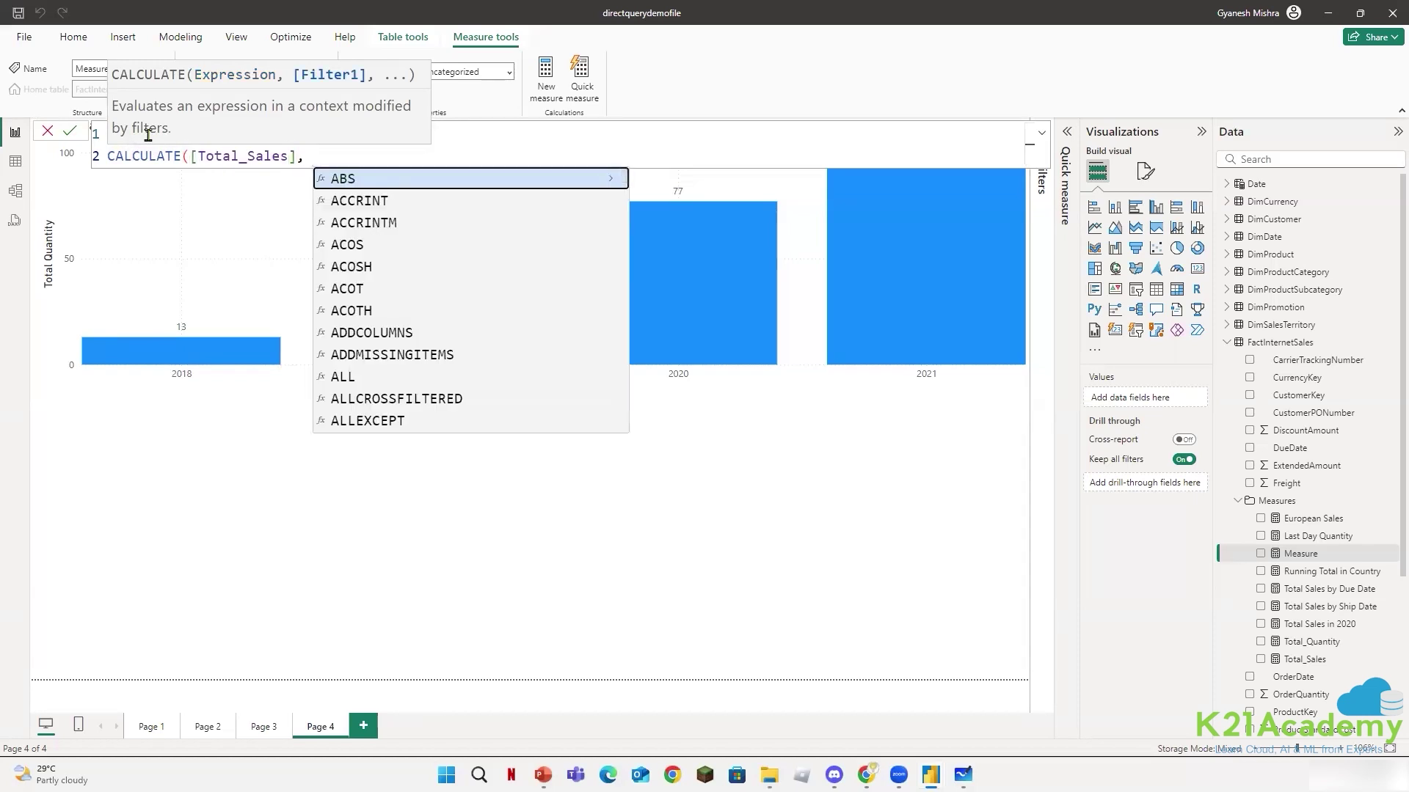
- Complete the formula with the filter PREVIOUSMONTH('Date'[Date]), commit the measure and close the formula editor
{"action": "type", "text": " PREVIOU"}
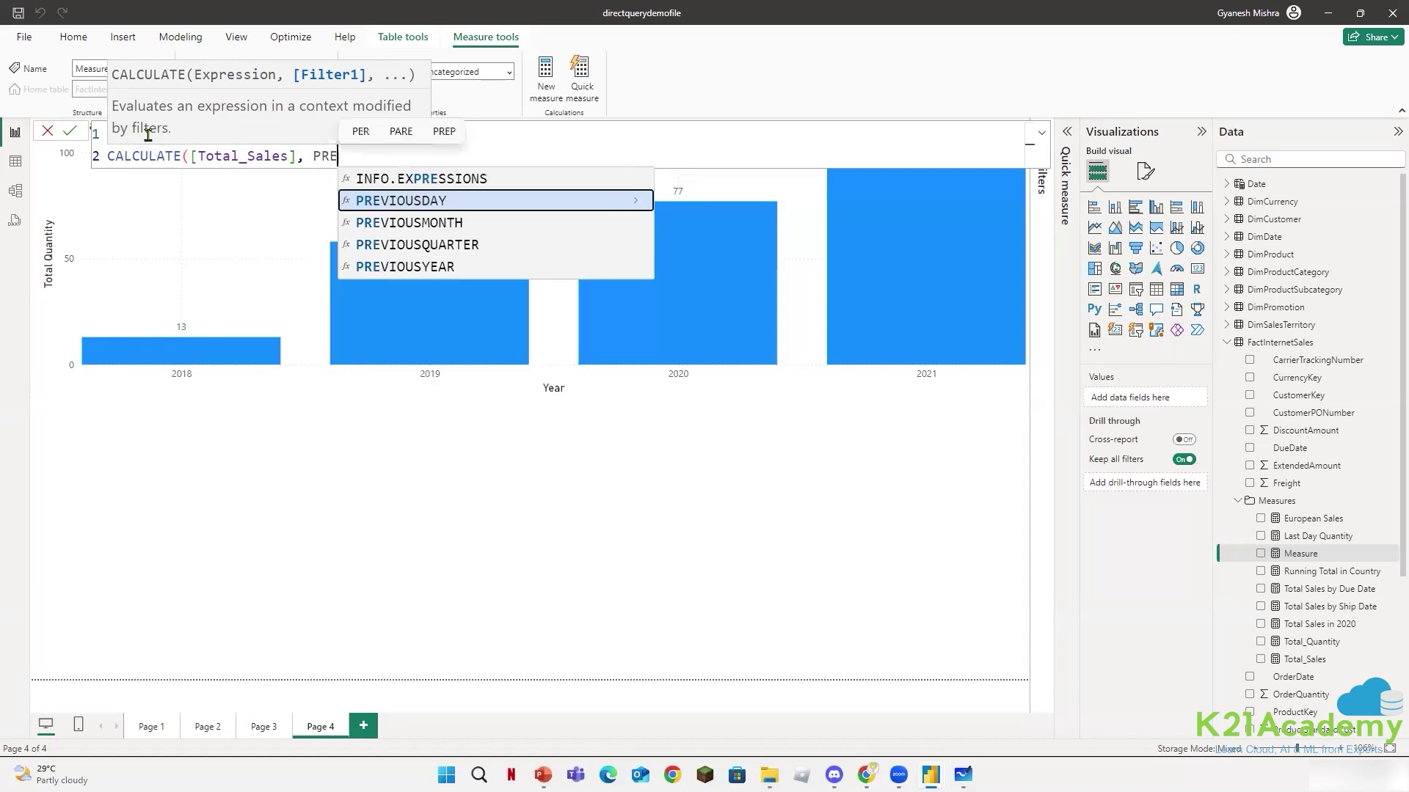
{"action": "key", "text": "Down"}
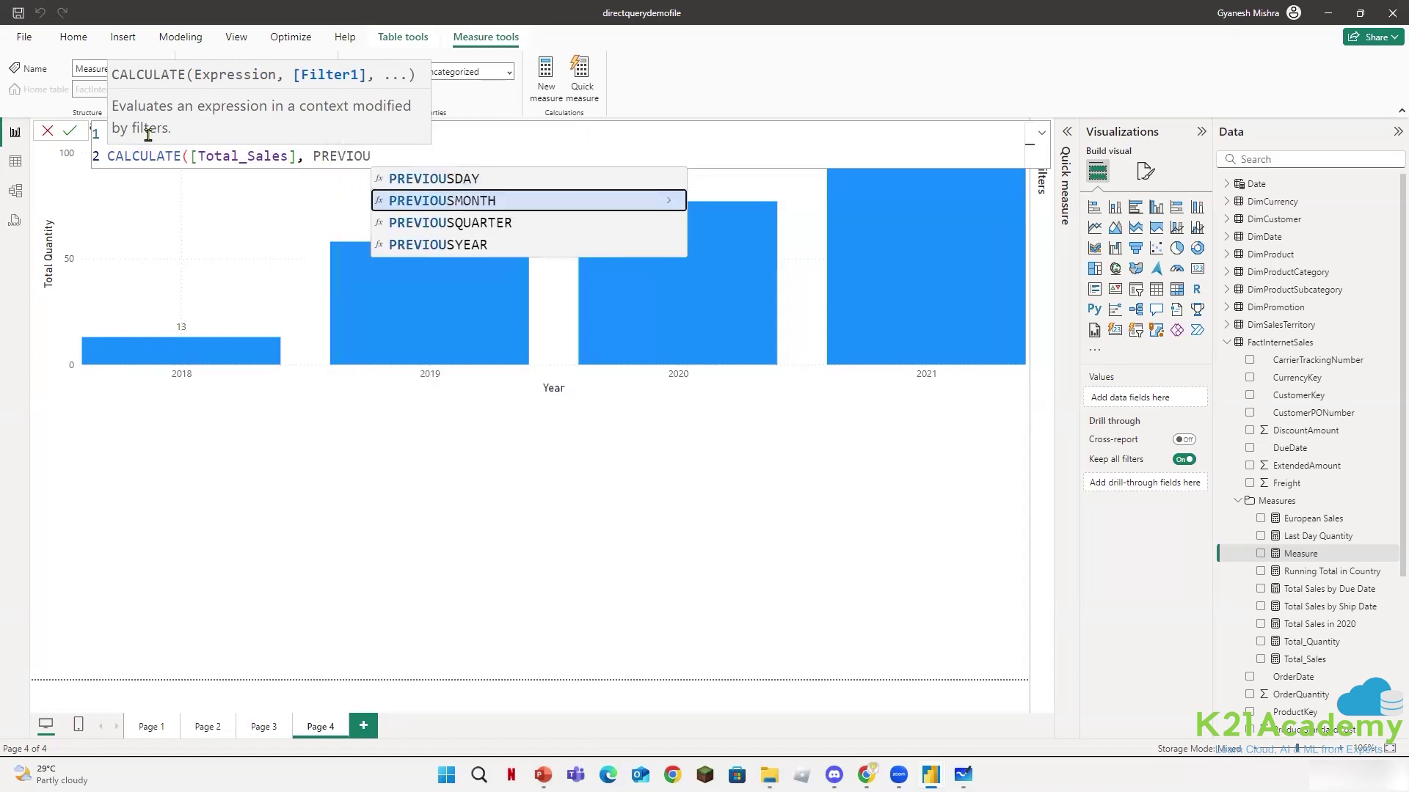
{"action": "key", "text": "Tab"}
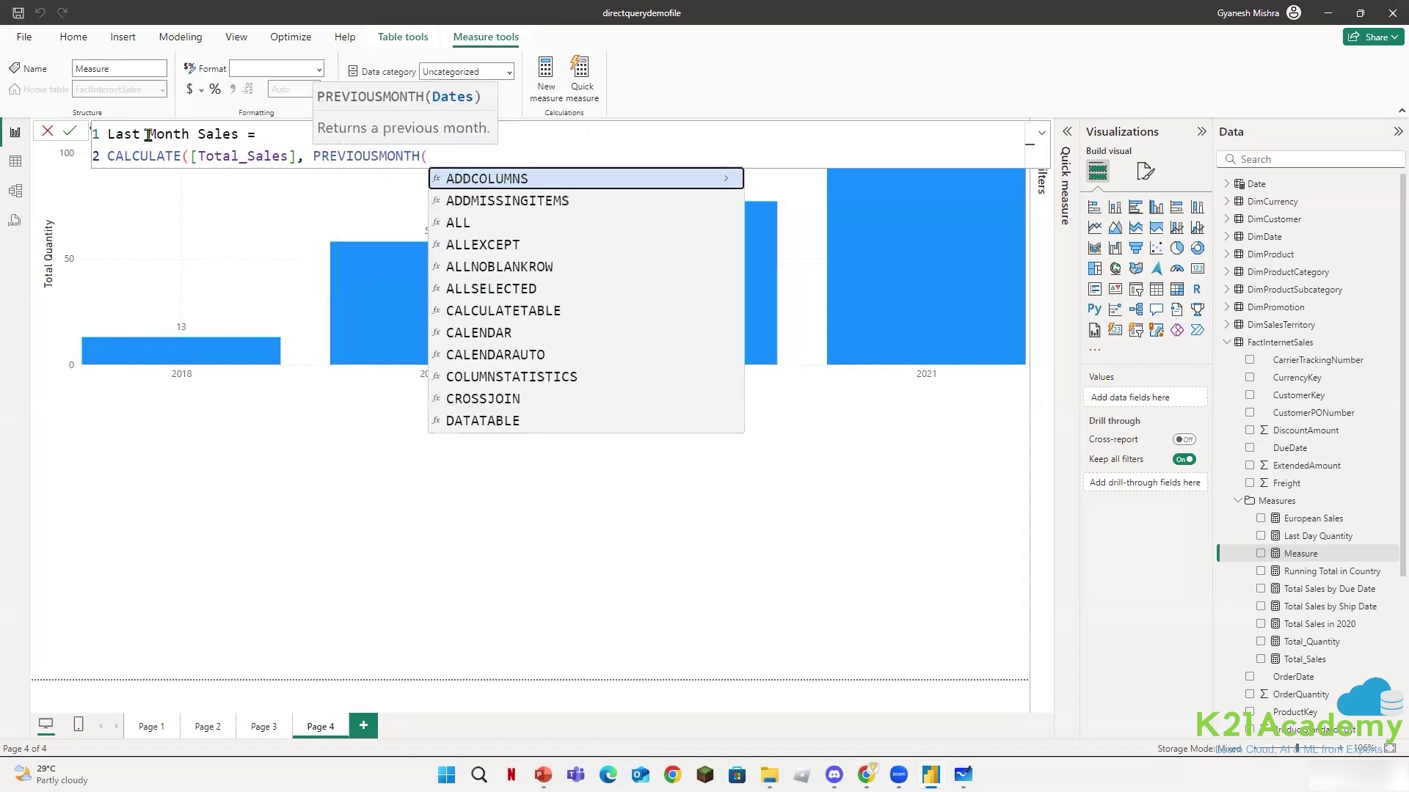
{"action": "type", "text": "Date"}
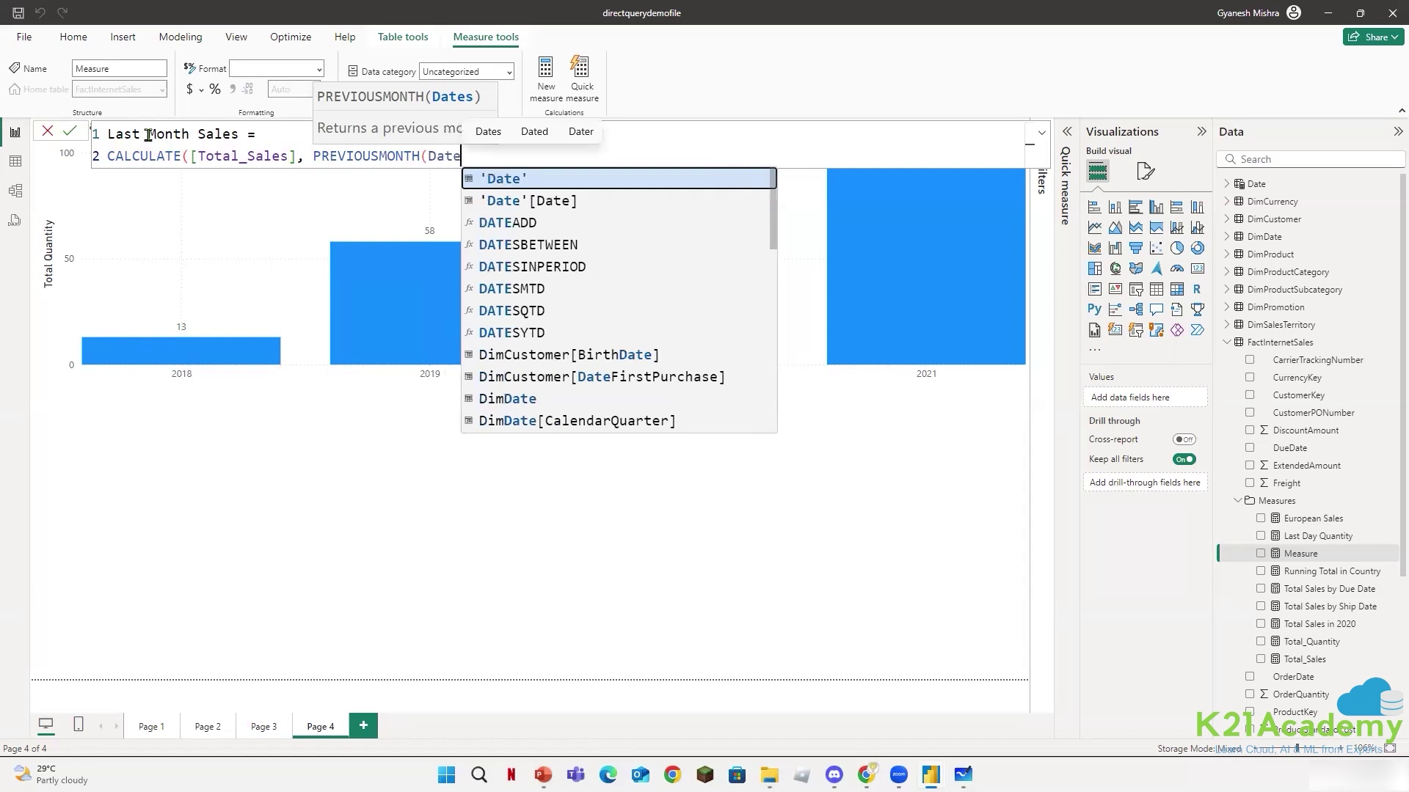
{"action": "key", "text": "Down"}
{"action": "key", "text": "Tab"}
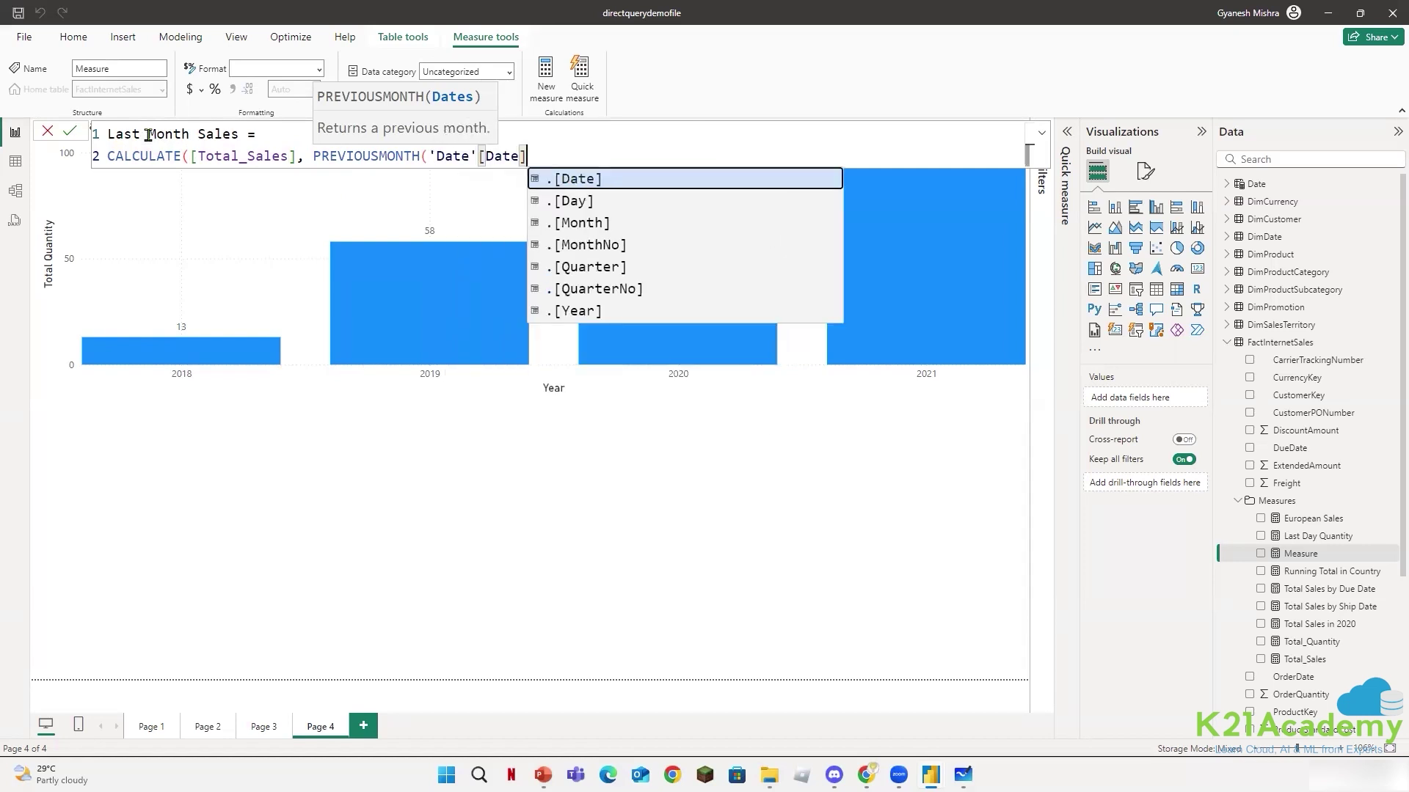
{"action": "type", "text": "))"}
{"action": "key", "text": "Return"}
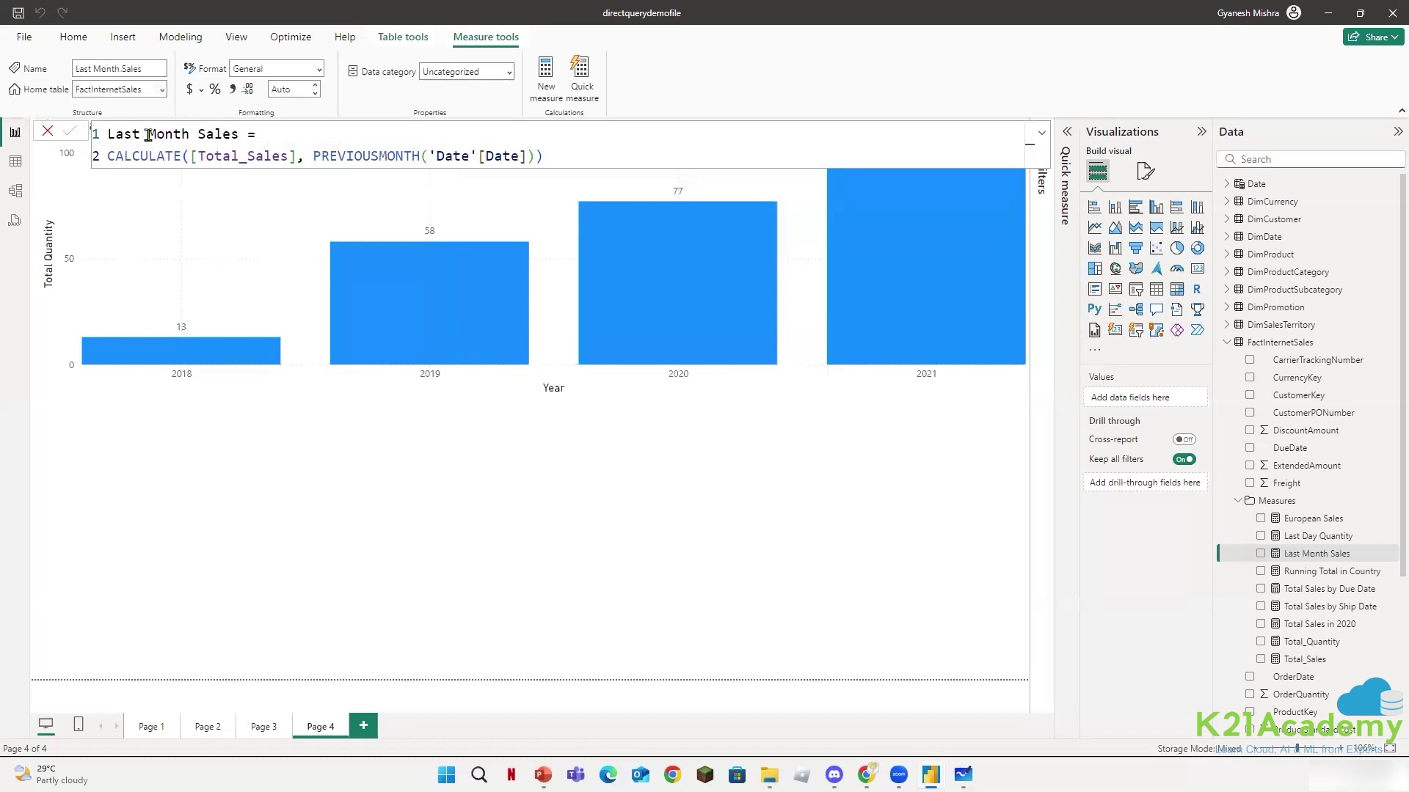
{"action": "left_click", "coordinate": [48, 132]}
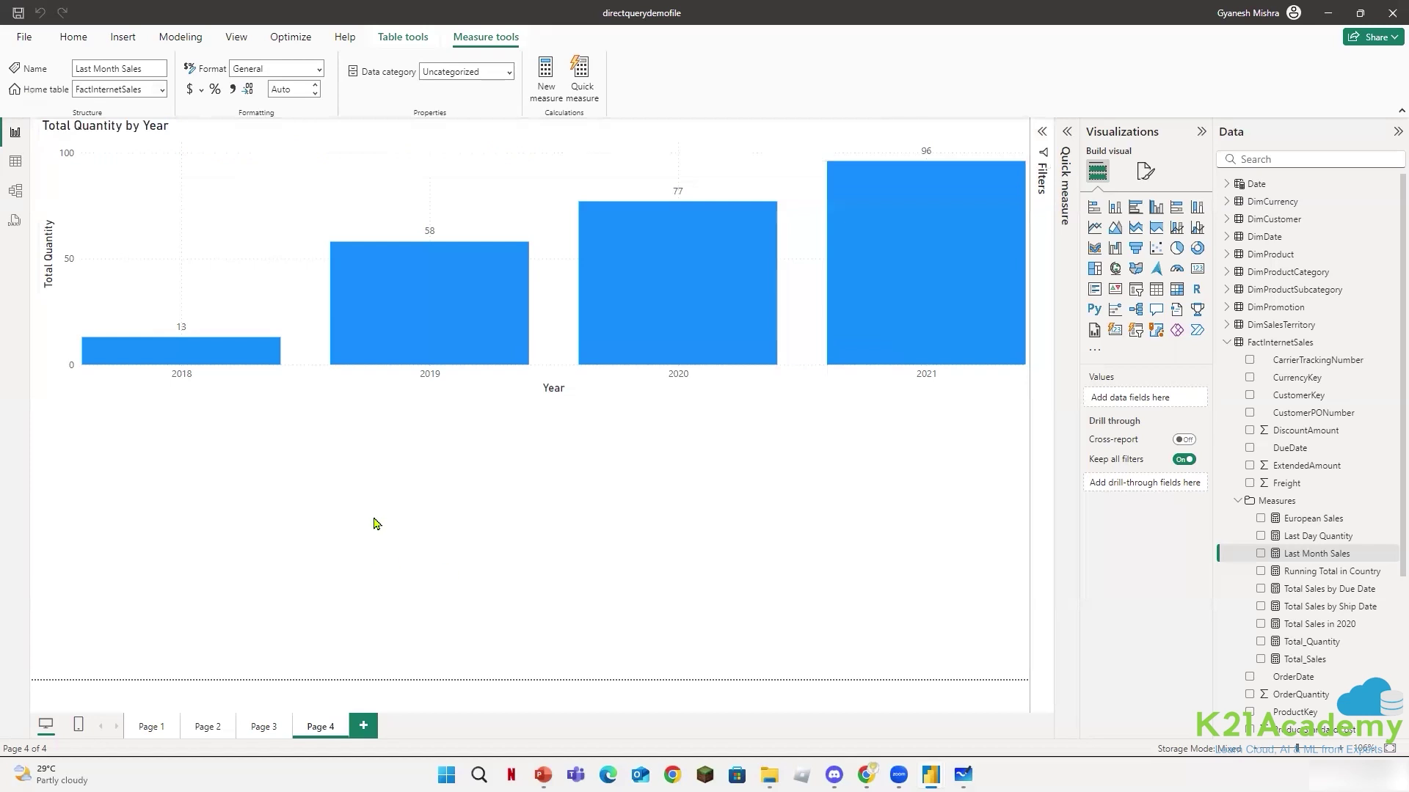
- Add an empty matrix visual below the column chart and narrow it to about half the page width
{"action": "left_click", "coordinate": [437, 506]}
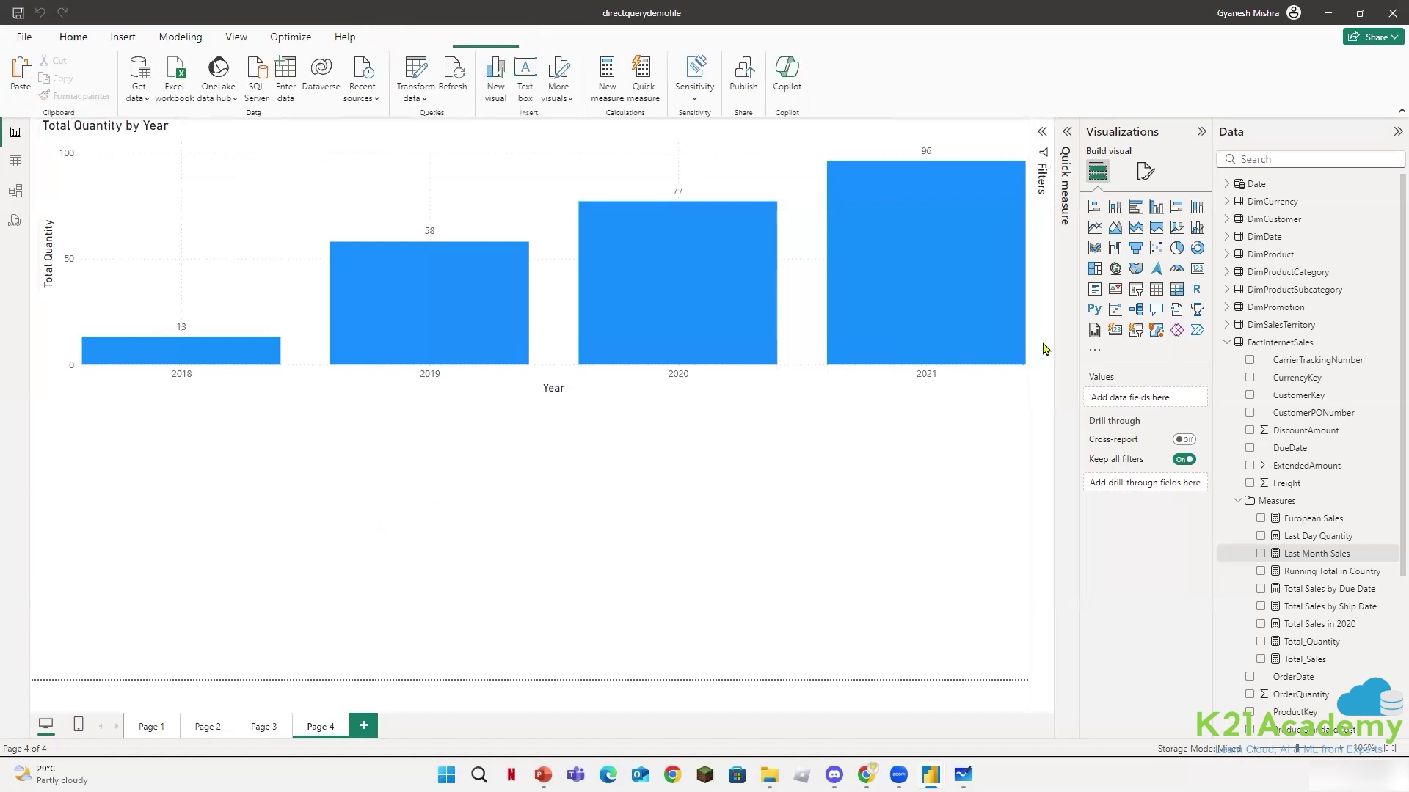
{"action": "left_click", "coordinate": [1177, 290]}
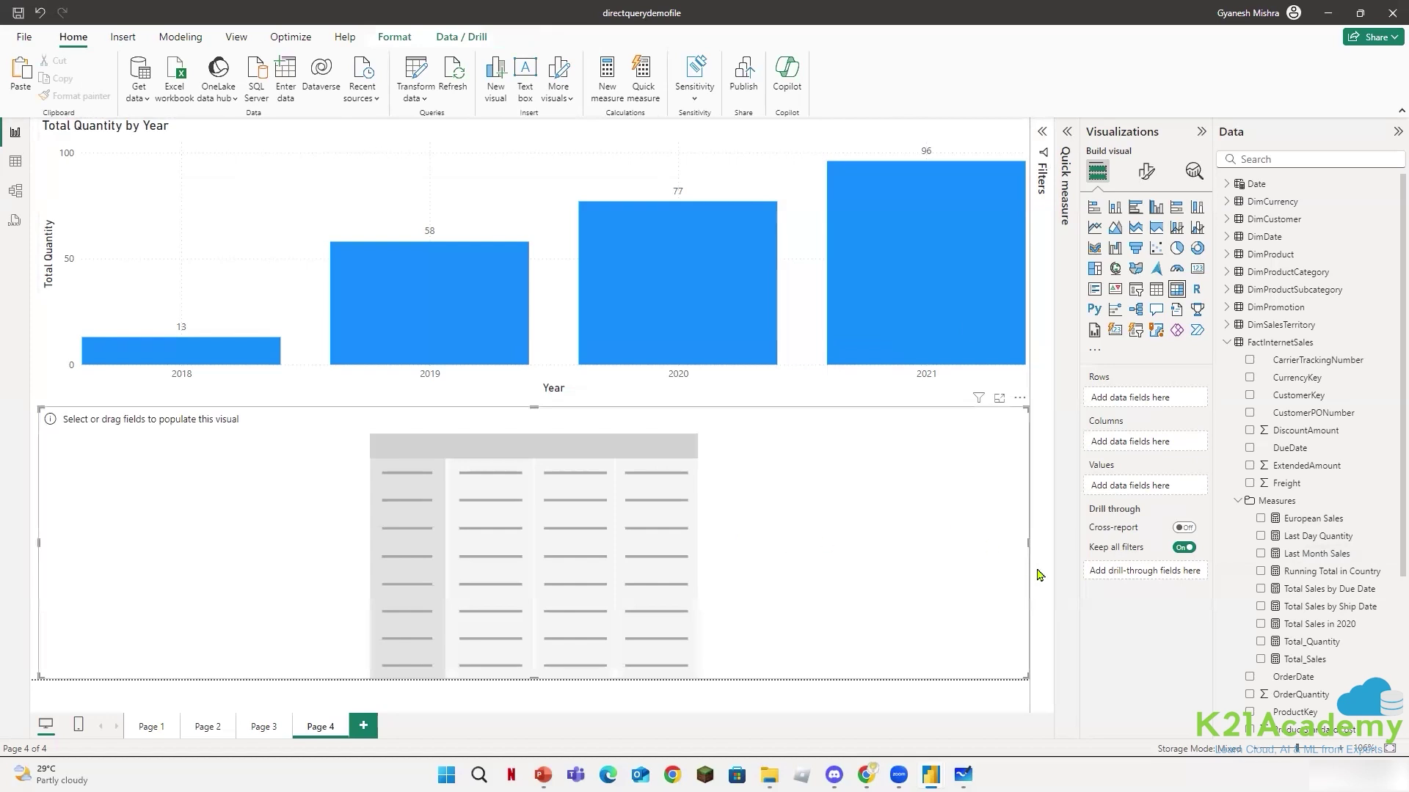
{"action": "left_click_drag", "start_coordinate": [1028, 543], "coordinate": [598, 536]}
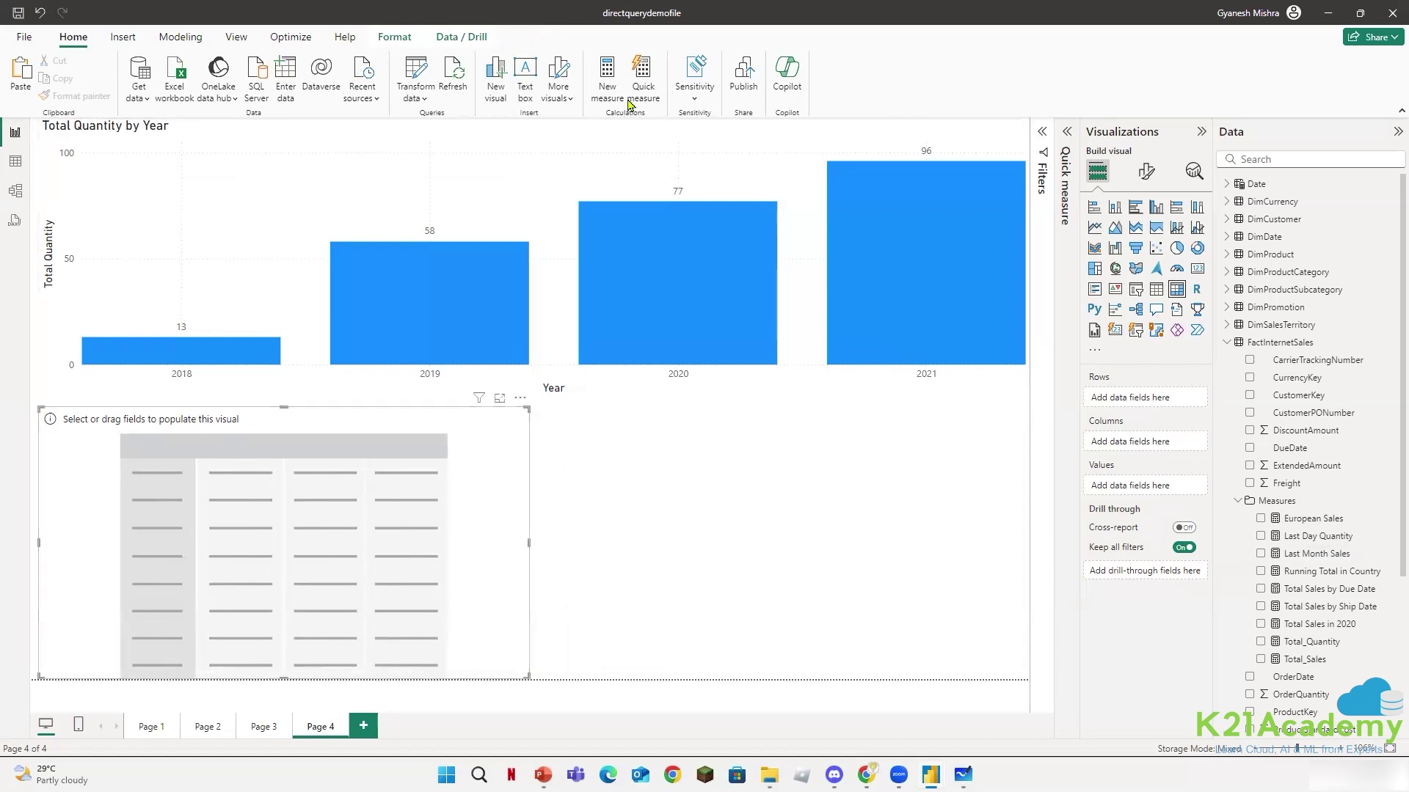
- Narrow the Total Quantity by Year chart to about half the page width and move the matrix beside it
{"action": "left_click", "coordinate": [635, 141]}
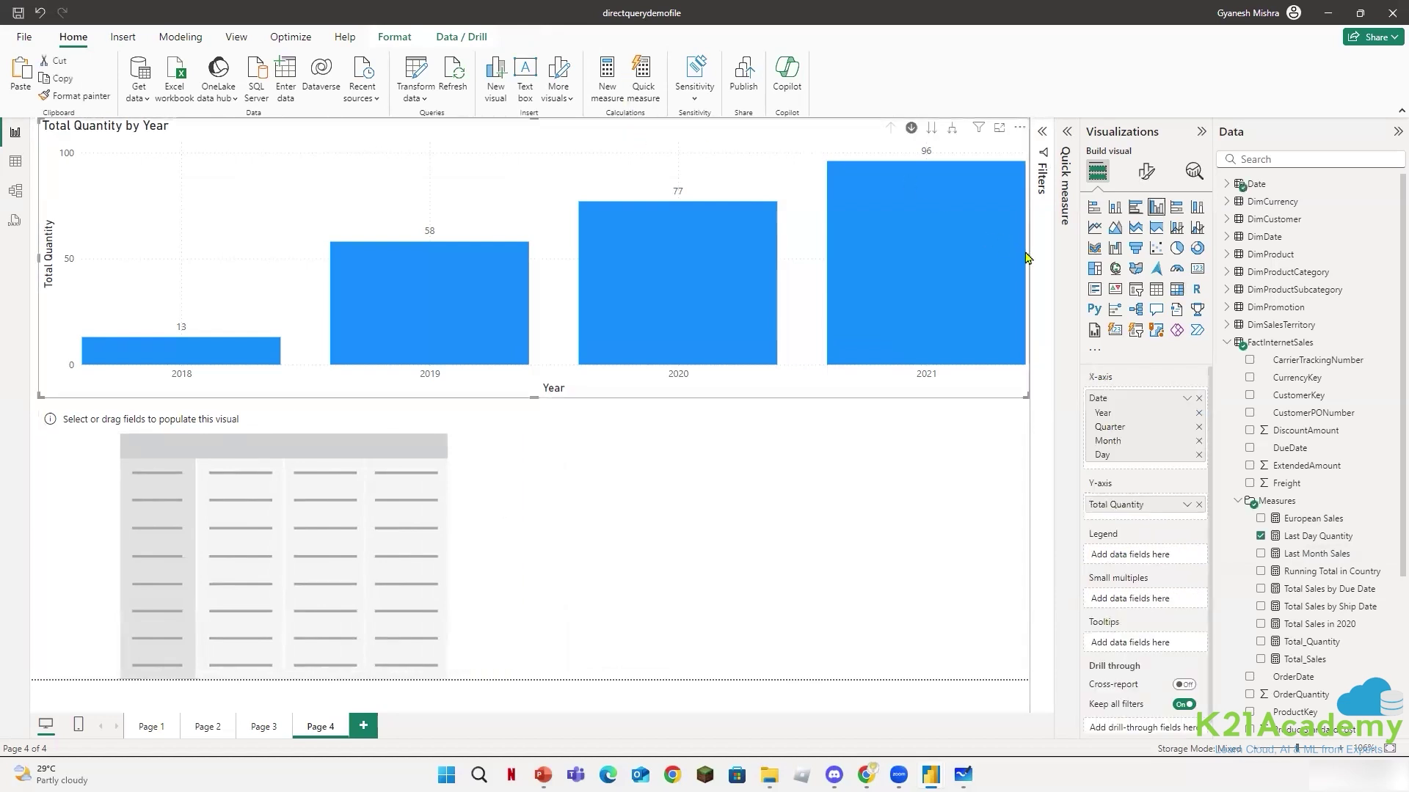
{"action": "left_click_drag", "start_coordinate": [1027, 256], "coordinate": [530, 264]}
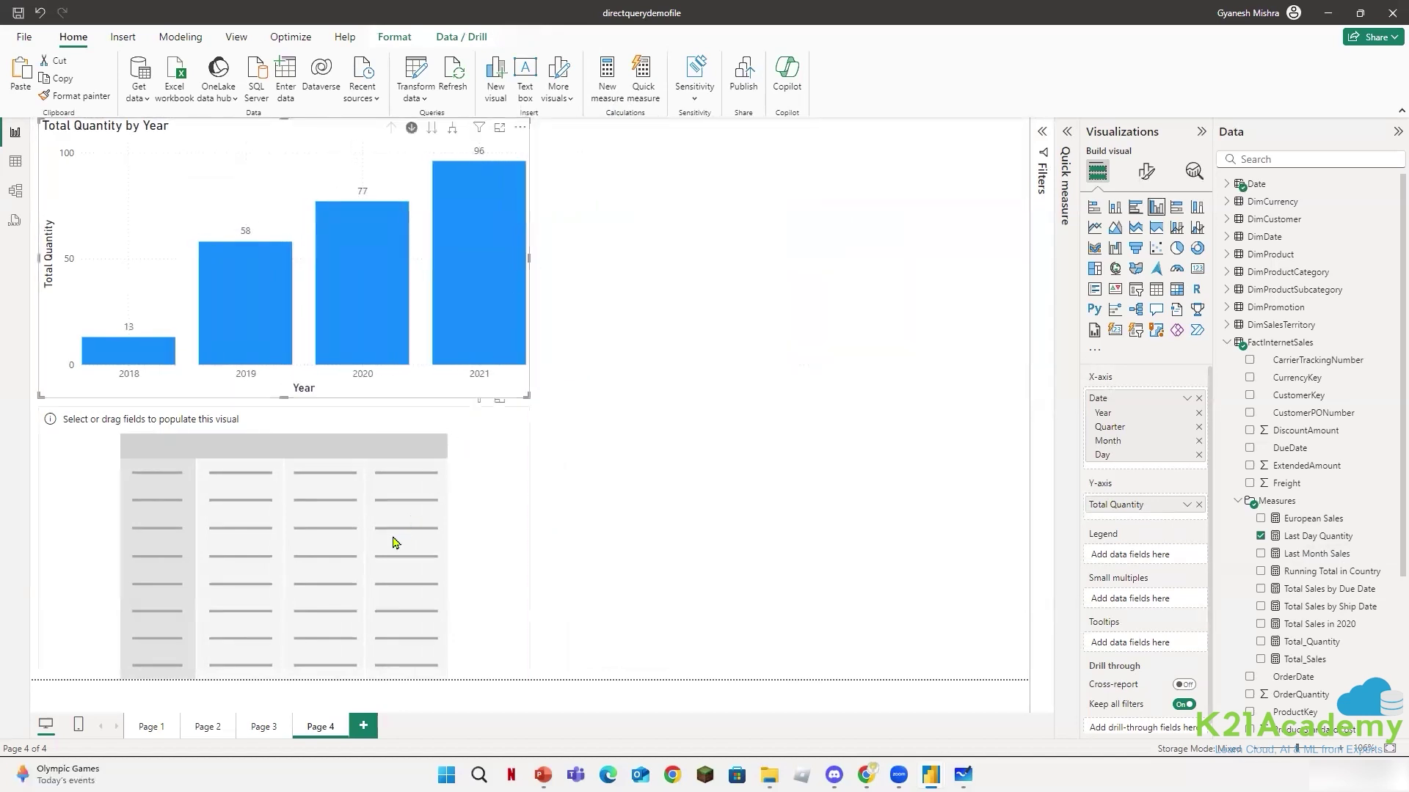
{"action": "left_click_drag", "start_coordinate": [899, 325], "coordinate": [927, 214]}
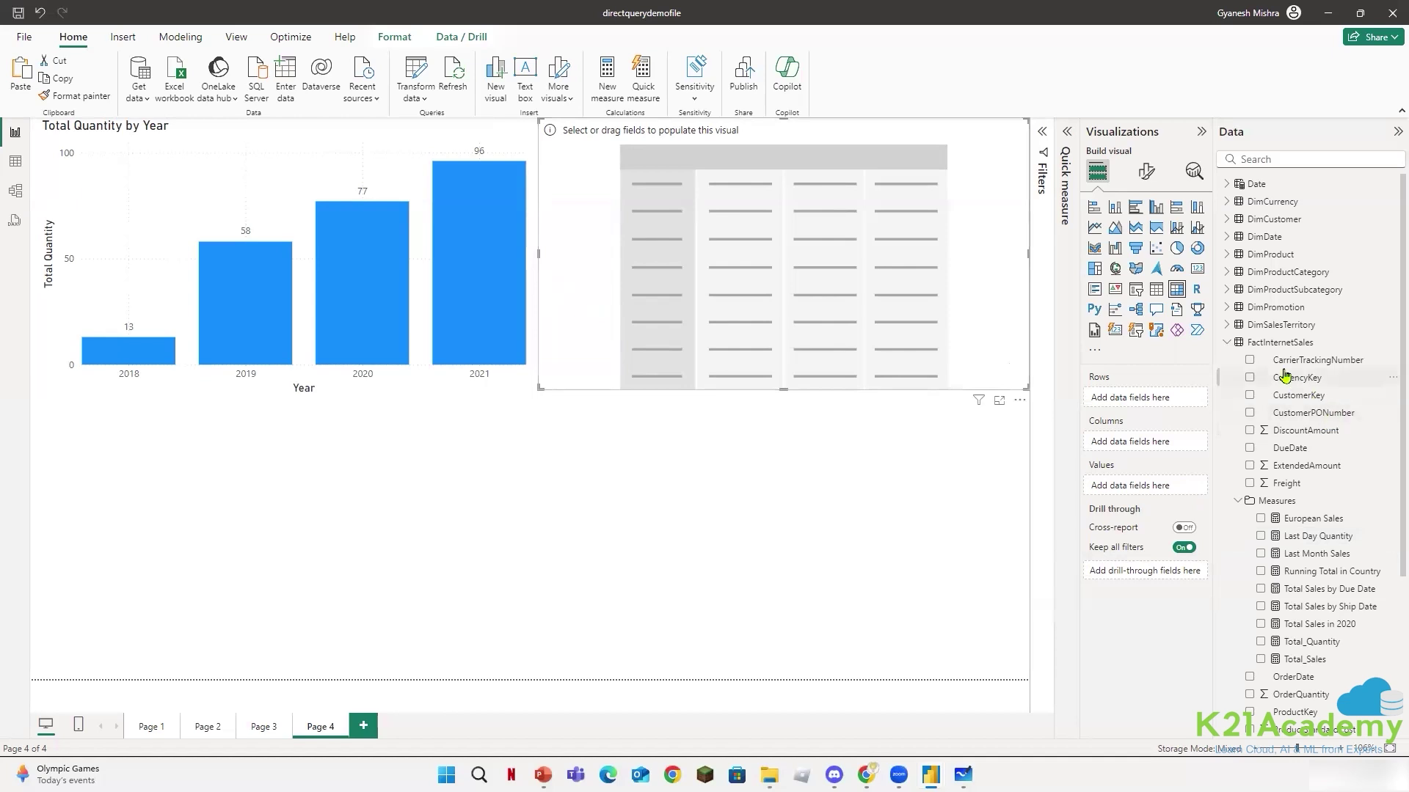
- Put Month from the Date table's hierarchy on the matrix rows and Year on its columns
{"action": "left_click", "coordinate": [1235, 345]}
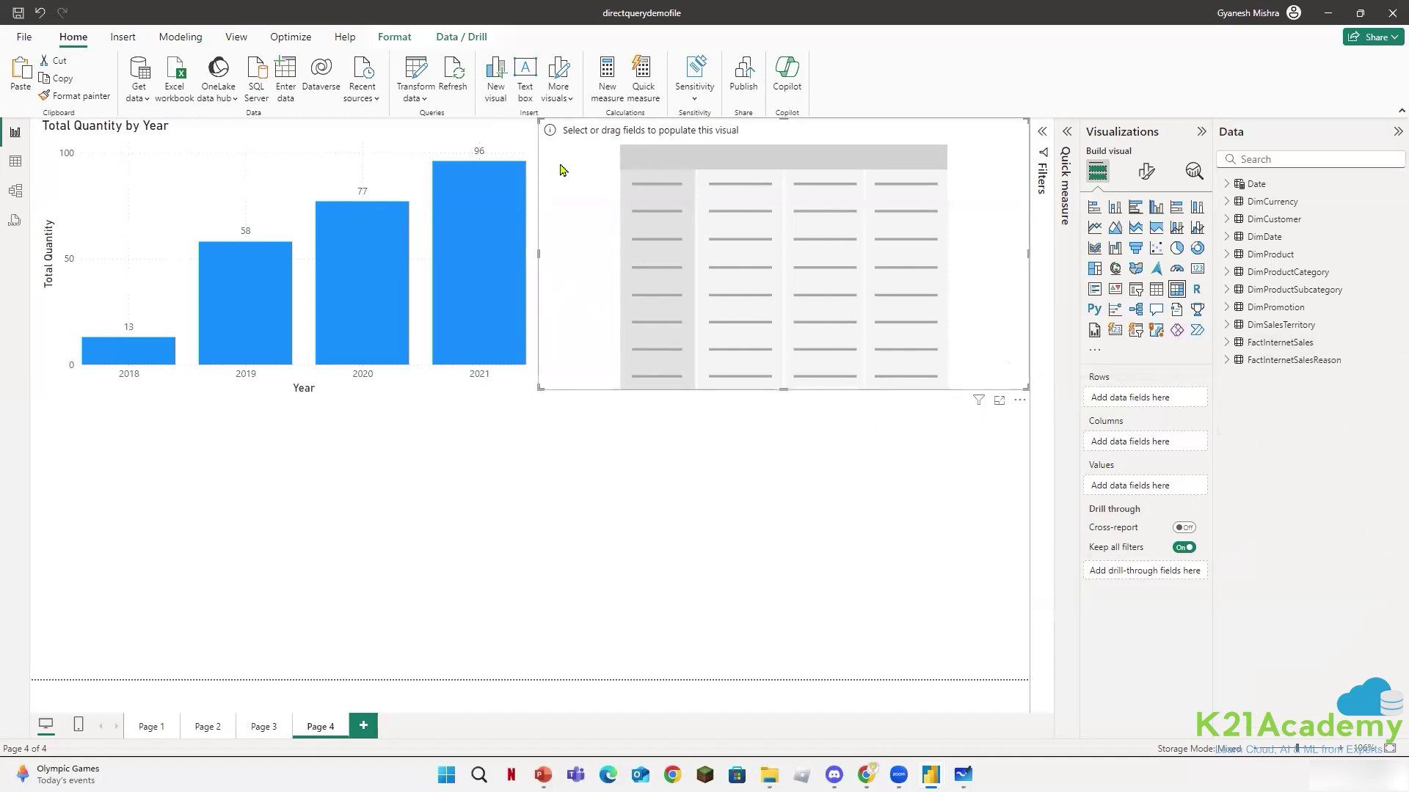
{"action": "left_click", "coordinate": [1227, 184]}
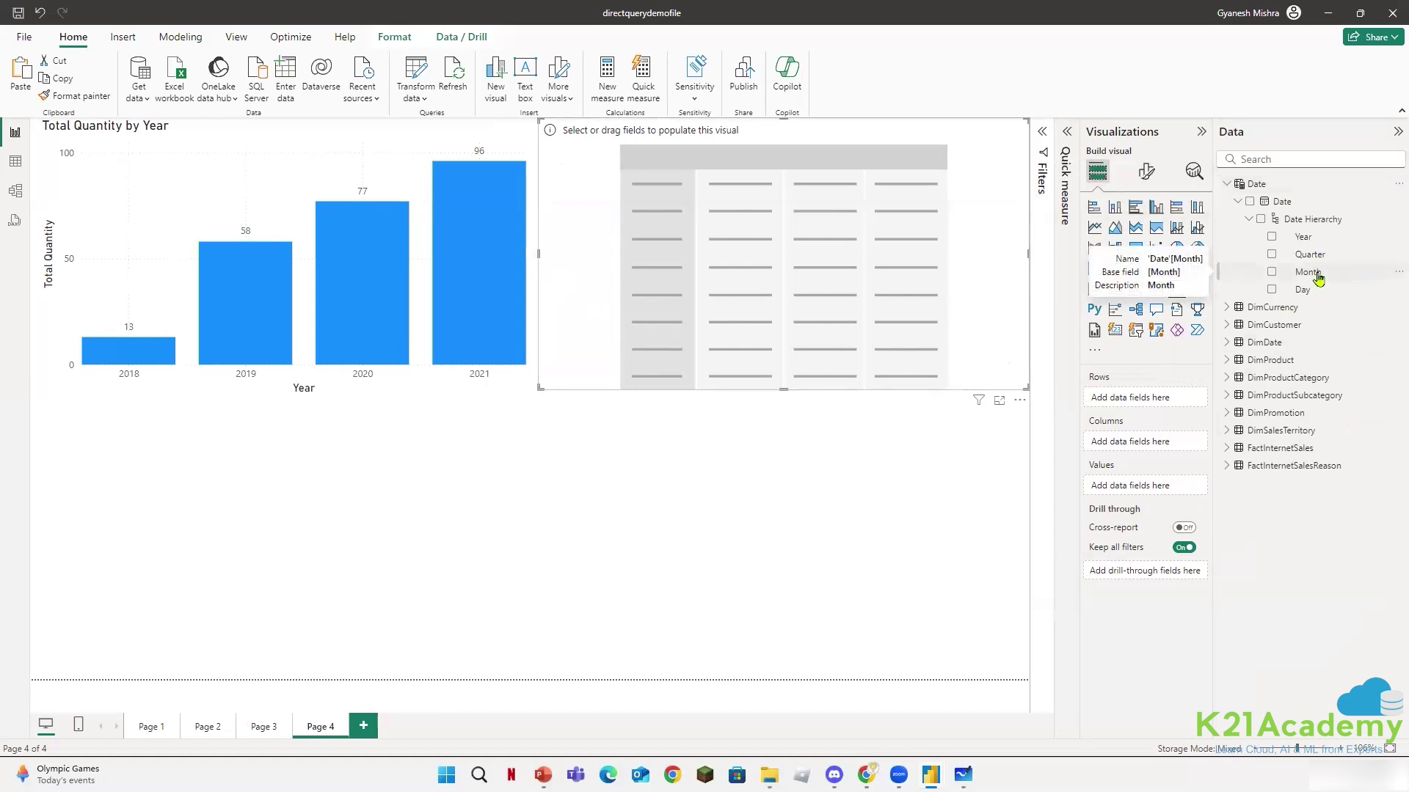
{"action": "left_click_drag", "start_coordinate": [1318, 277], "coordinate": [1192, 406]}
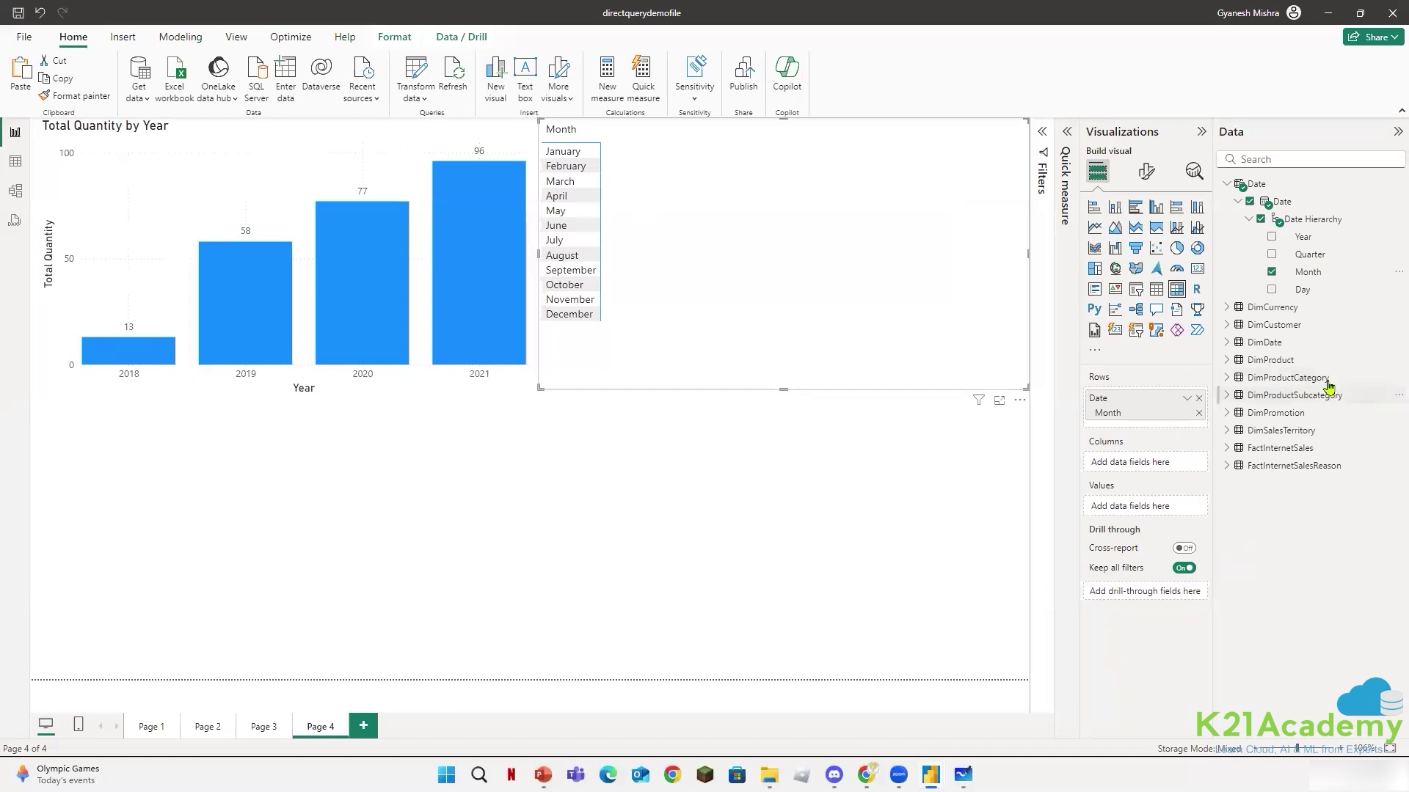
{"action": "left_click_drag", "start_coordinate": [1312, 243], "coordinate": [1164, 466]}
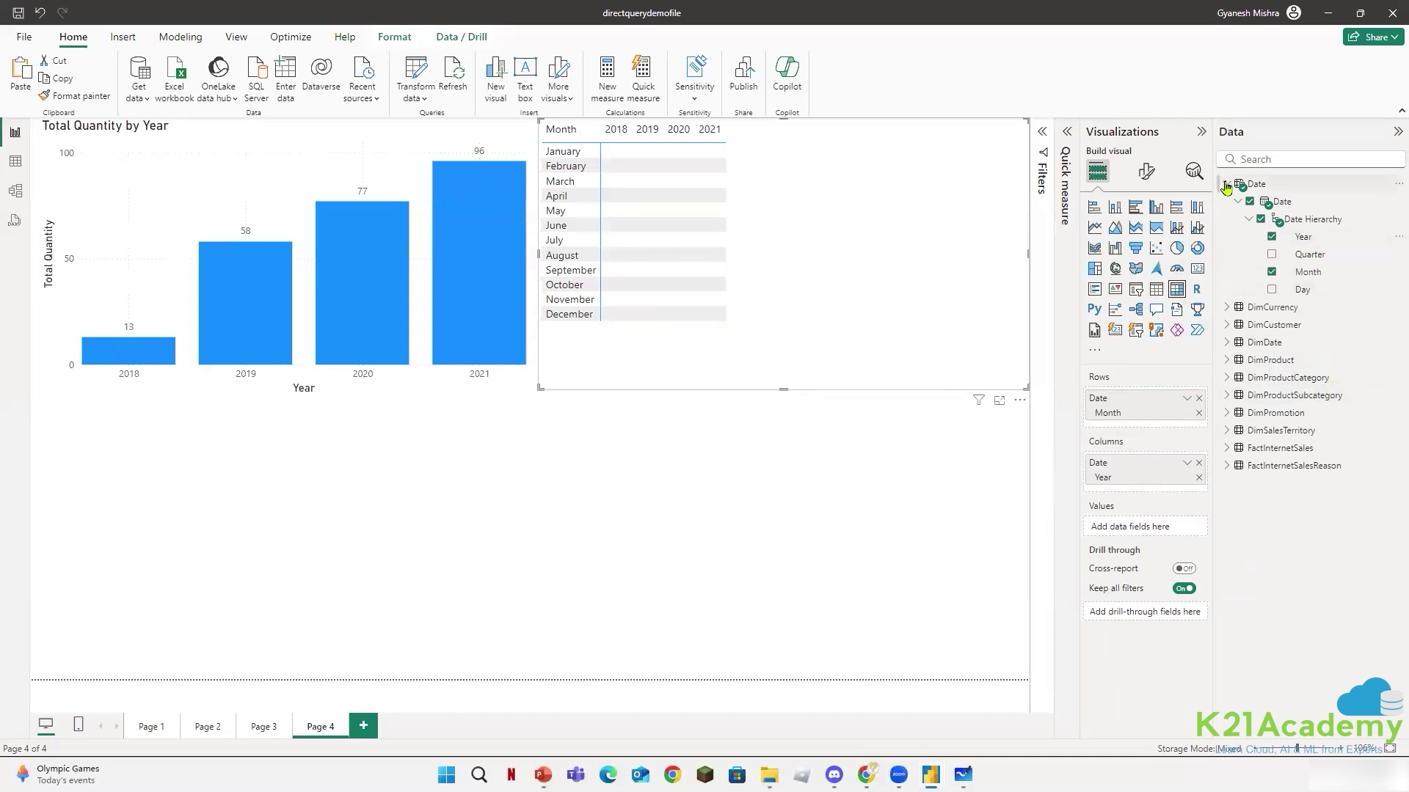
- Add the Total_Sales measure from FactInternetSales to the matrix values
{"action": "left_click", "coordinate": [1226, 185]}
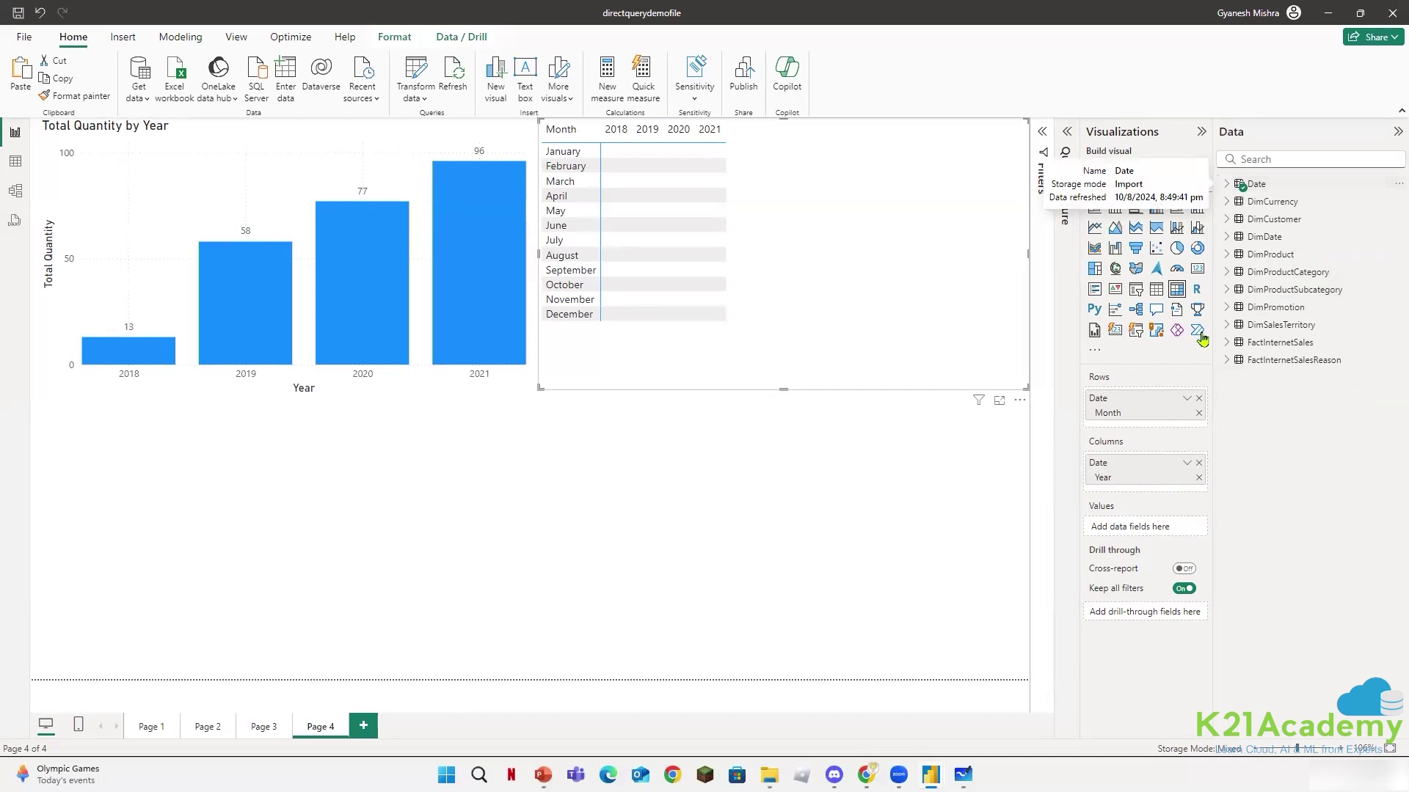
{"action": "left_click", "coordinate": [1227, 343]}
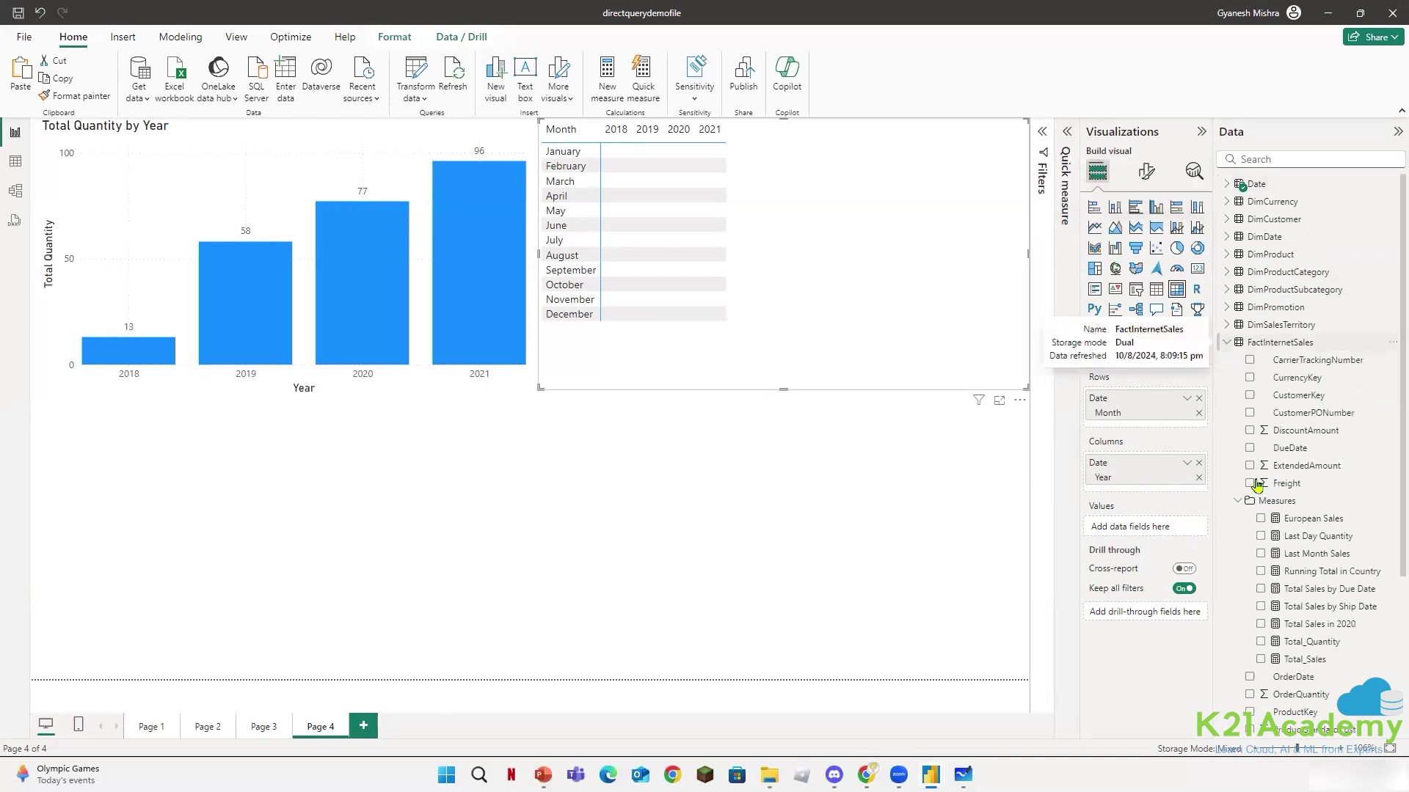
{"action": "scroll", "coordinate": [1257, 521], "scroll_direction": "down", "scroll_amount": 4}
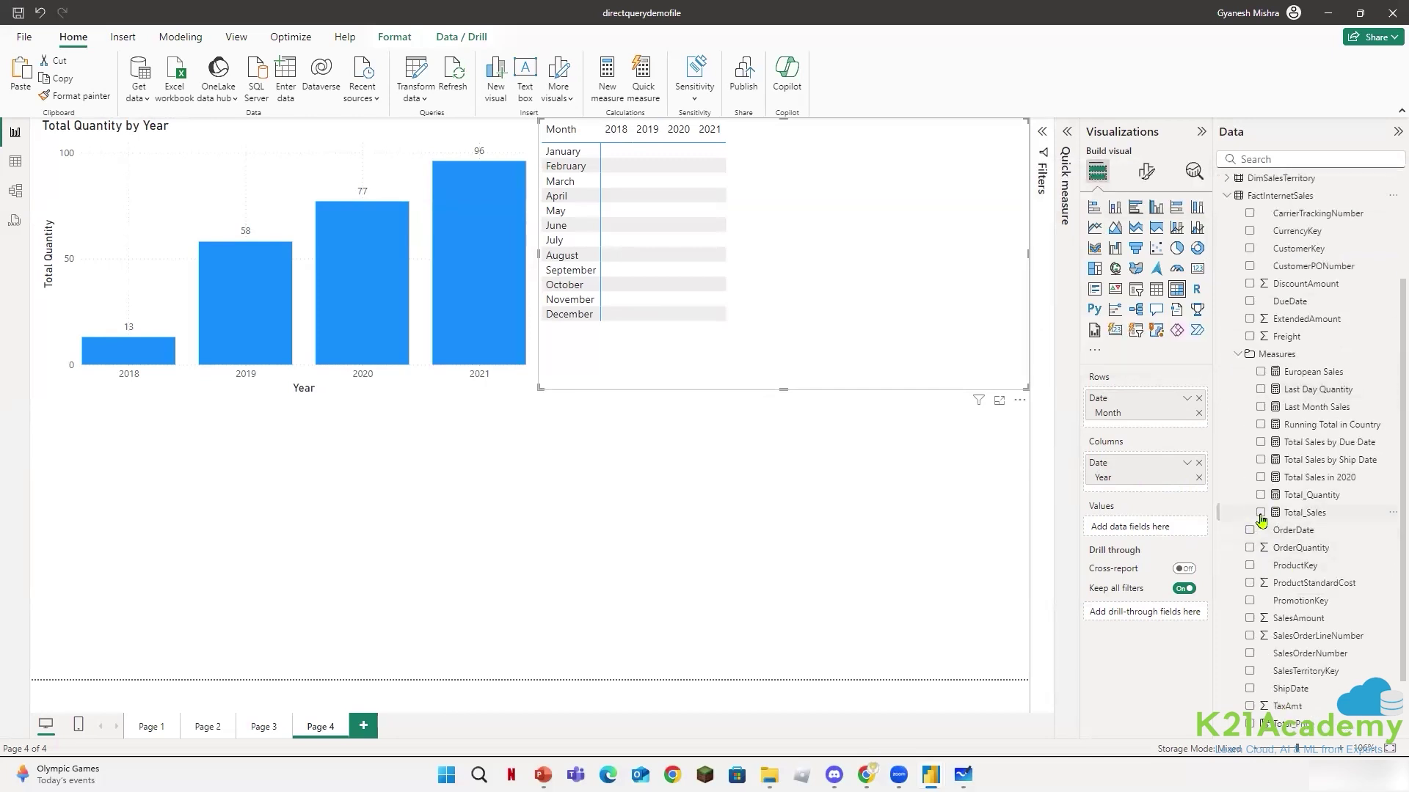
{"action": "left_click", "coordinate": [1260, 514]}
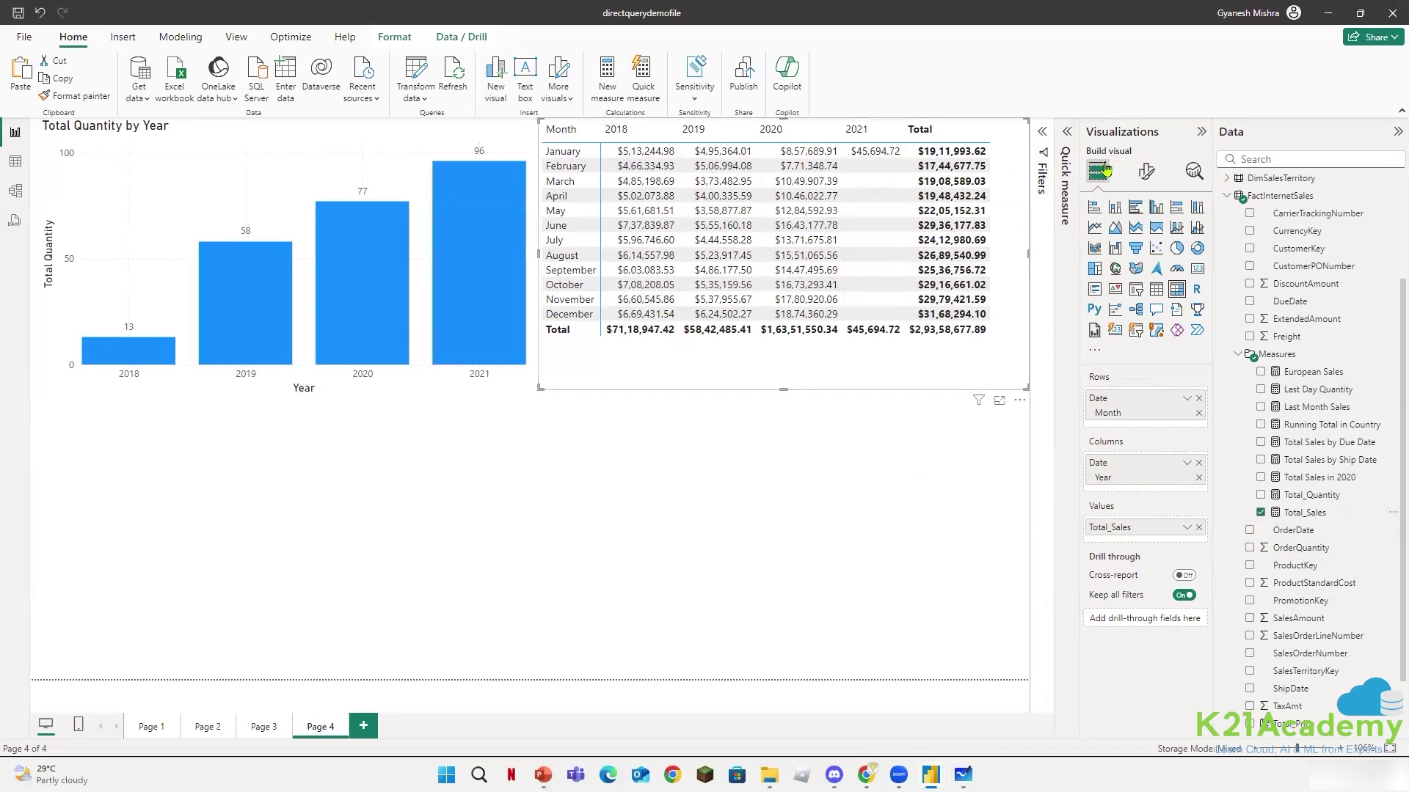
- Turn off the matrix's column subtotals while leaving row subtotals on, and deselect the visual
{"action": "left_click", "coordinate": [1145, 170]}
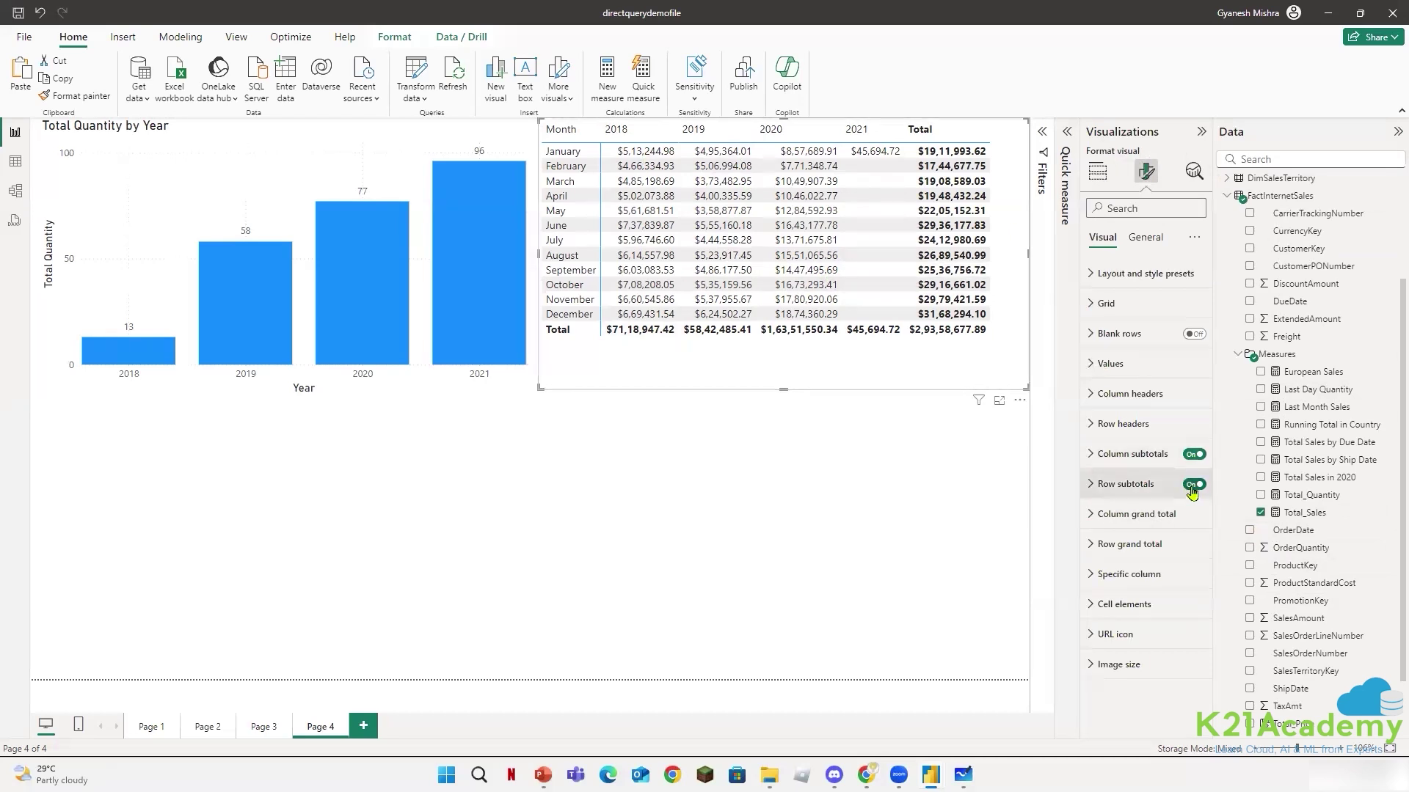
{"action": "left_click", "coordinate": [1192, 485]}
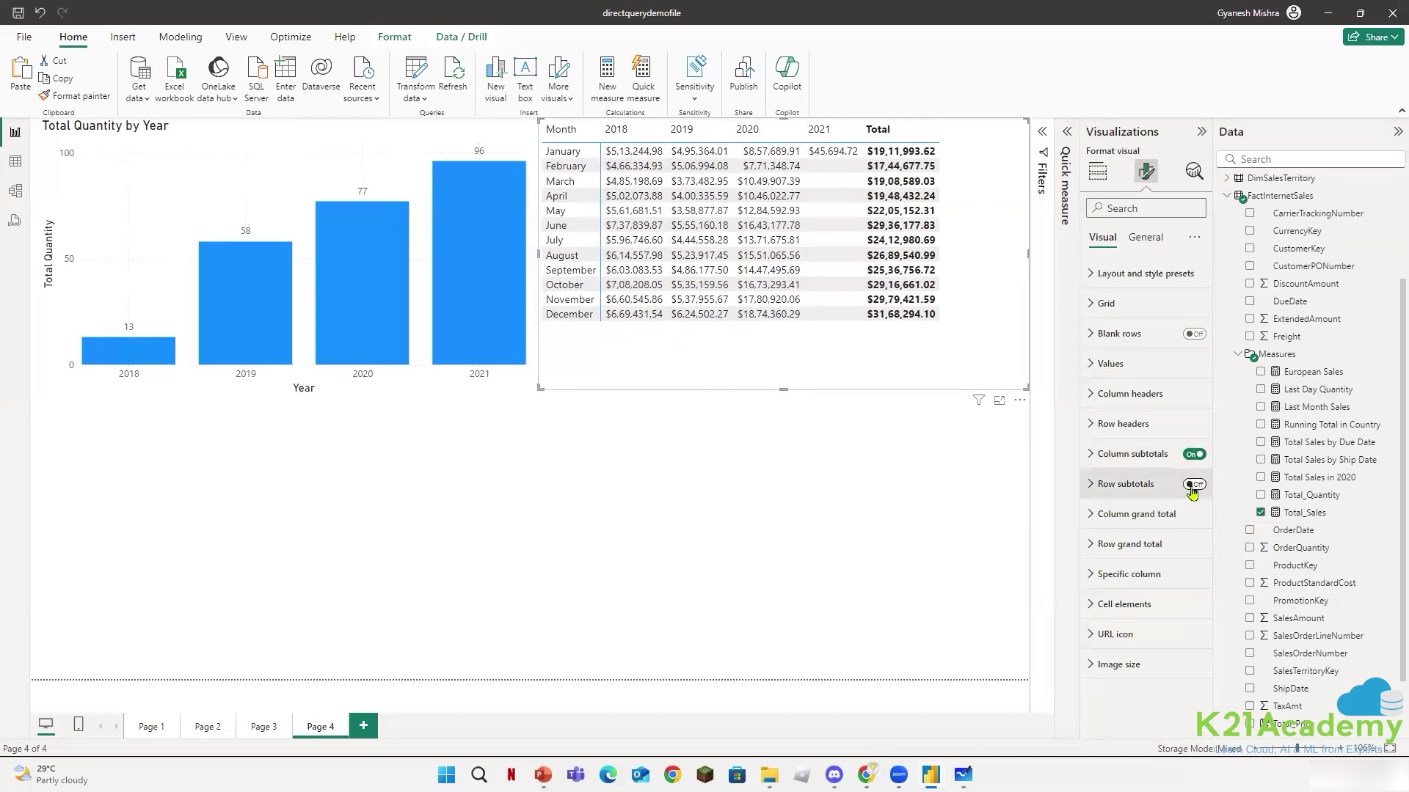
{"action": "left_click", "coordinate": [1192, 487]}
{"action": "left_click", "coordinate": [1193, 456]}
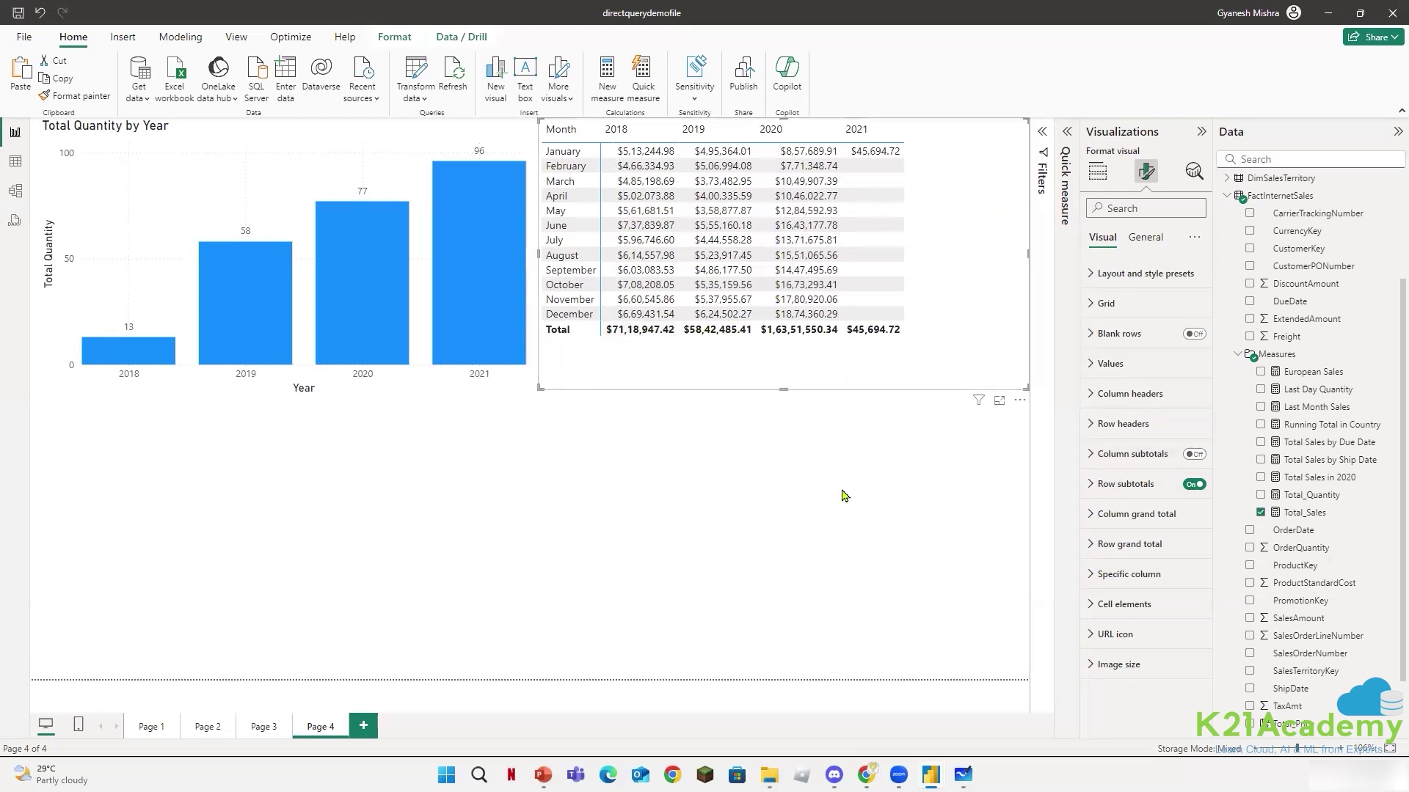
{"action": "left_click", "coordinate": [858, 515]}
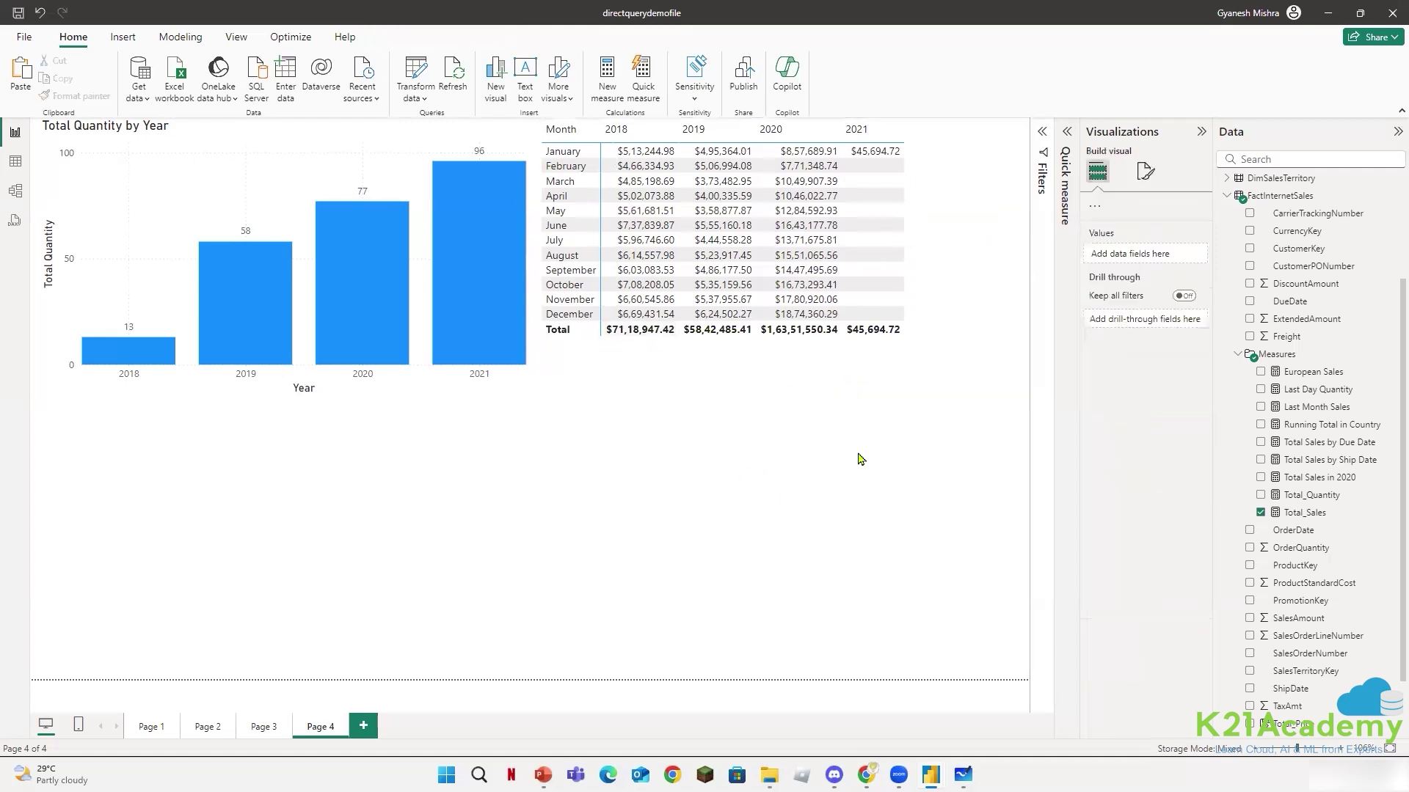
{"action": "left_click", "coordinate": [740, 375]}
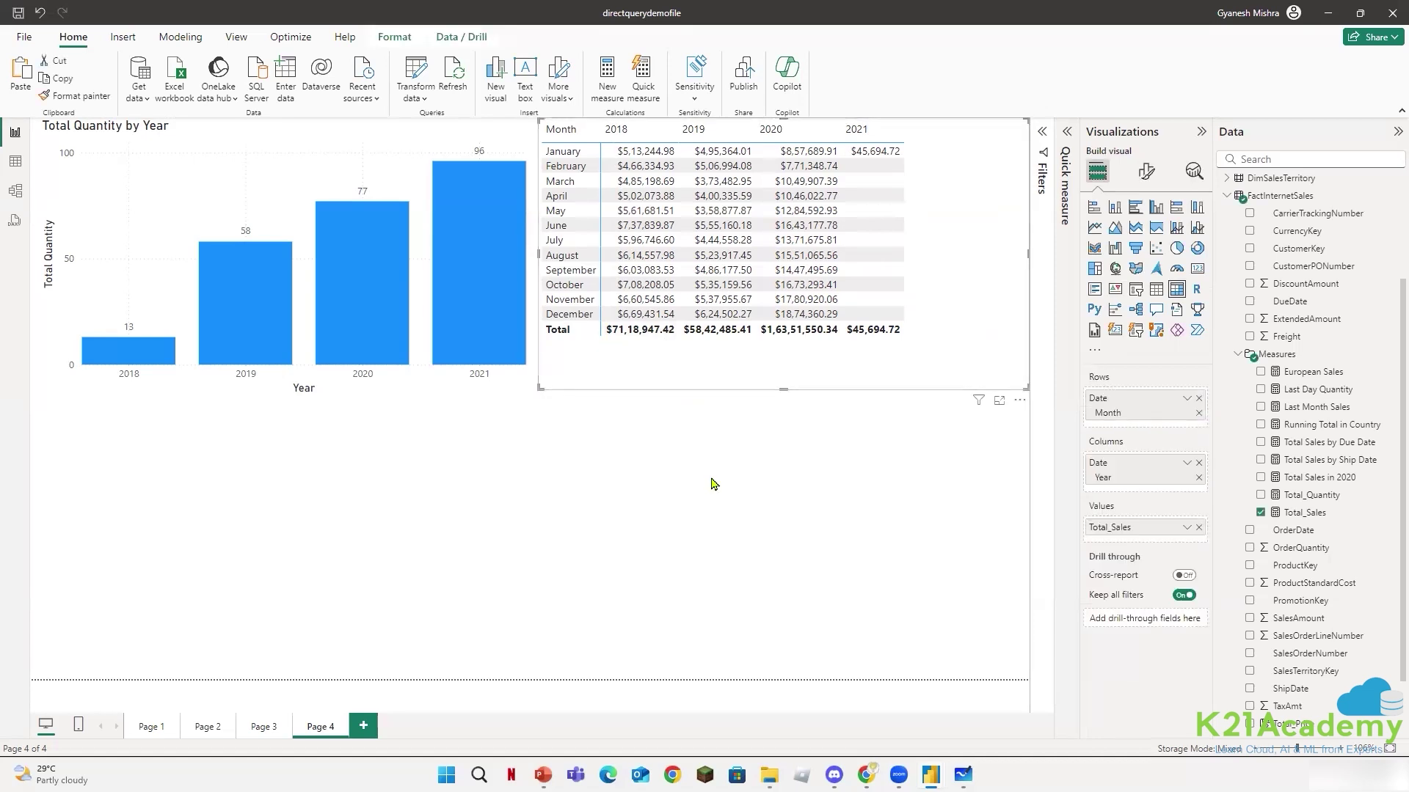
{"action": "left_click", "coordinate": [583, 494]}
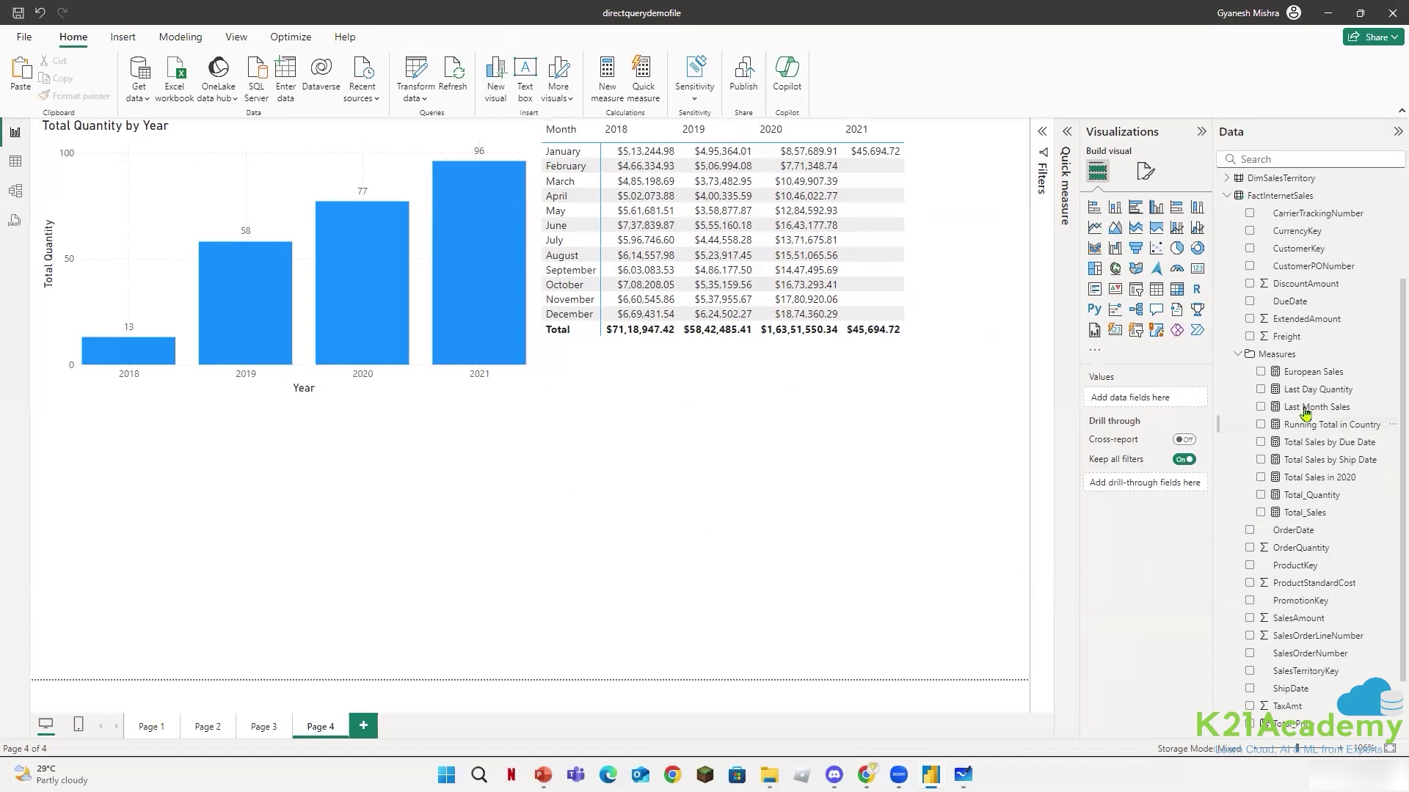
- Insert a table below the Total Quantity by Year chart with Month from the Date hierarchy, Total_Sales and Last Month Sales
{"action": "left_click", "coordinate": [1156, 290]}
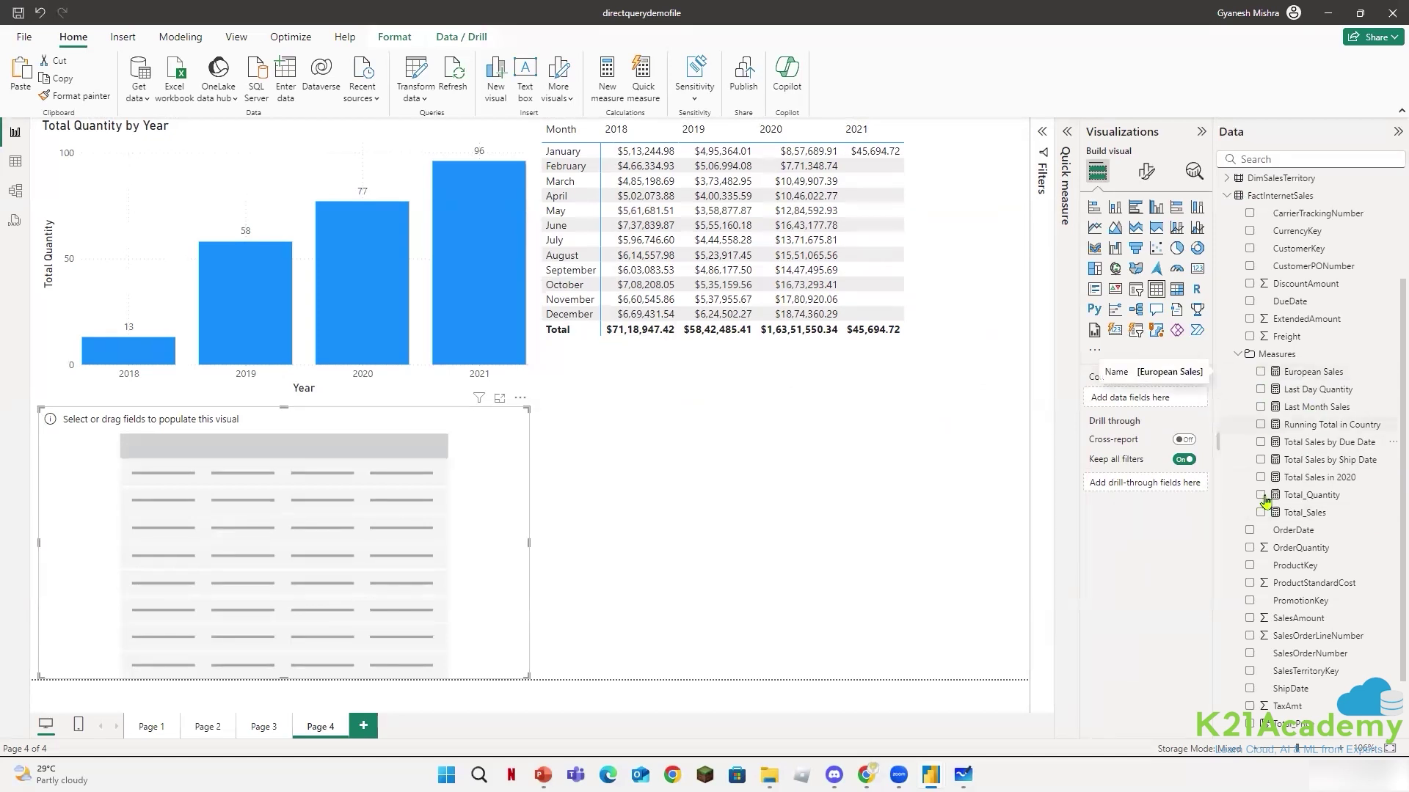
{"action": "left_click", "coordinate": [1230, 198]}
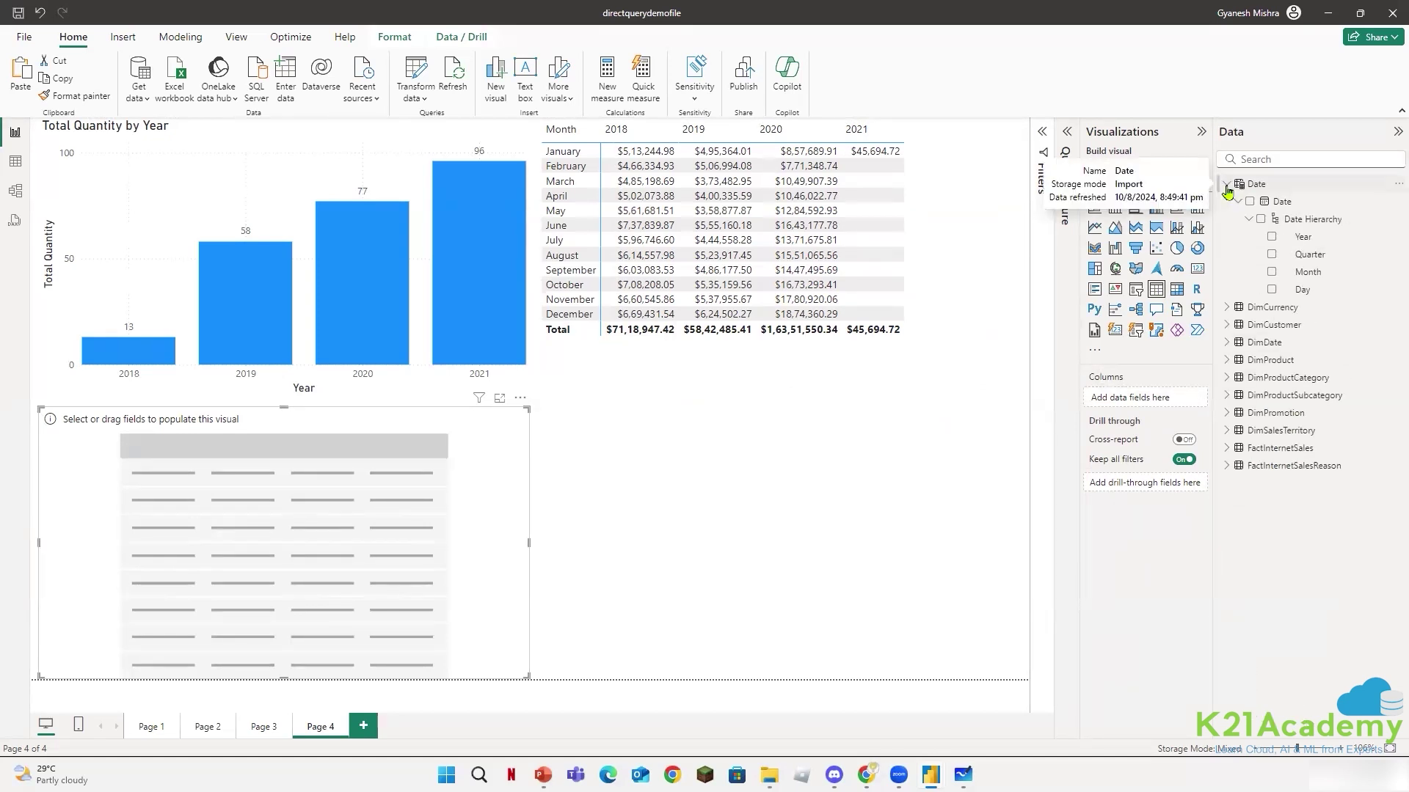
{"action": "left_click", "coordinate": [1271, 271]}
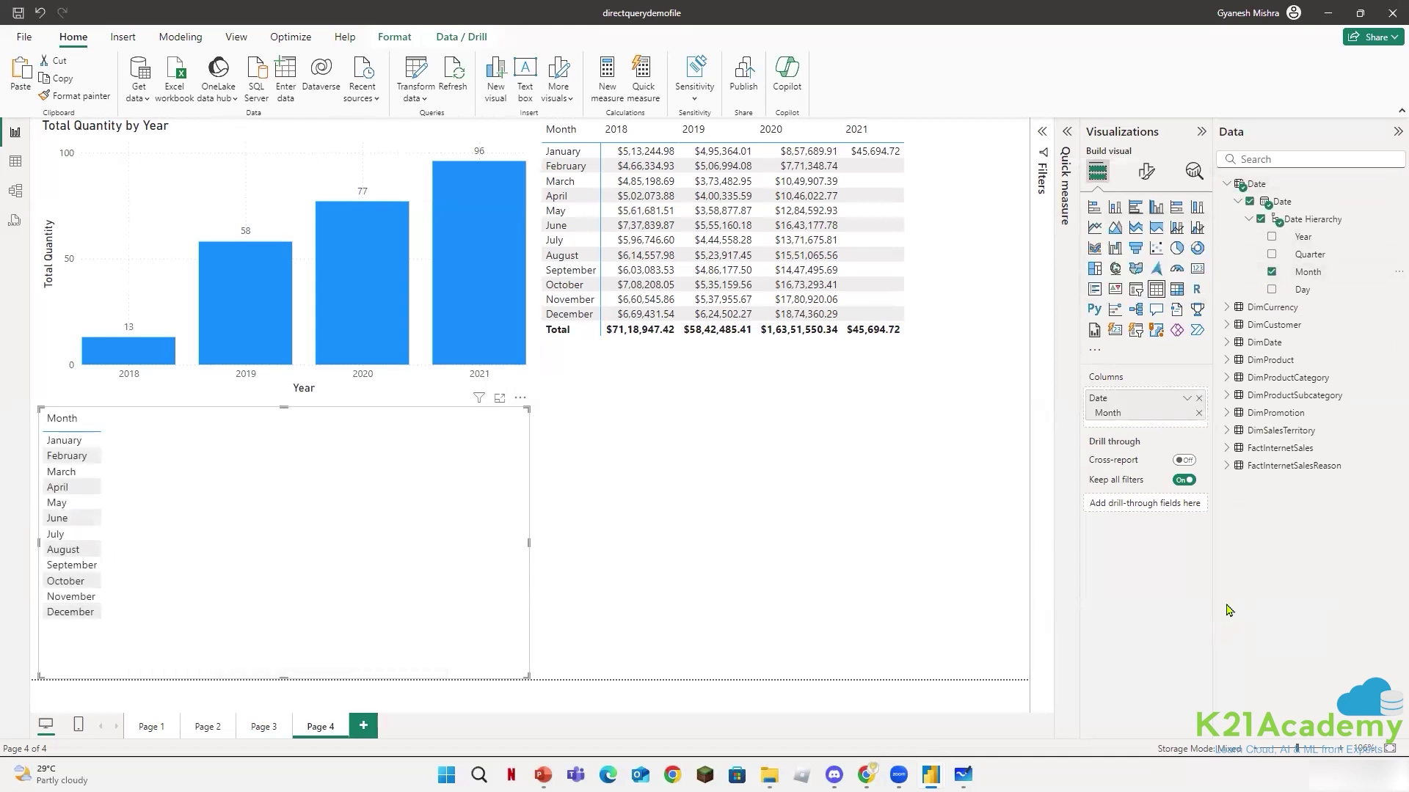
{"action": "left_click", "coordinate": [1226, 185]}
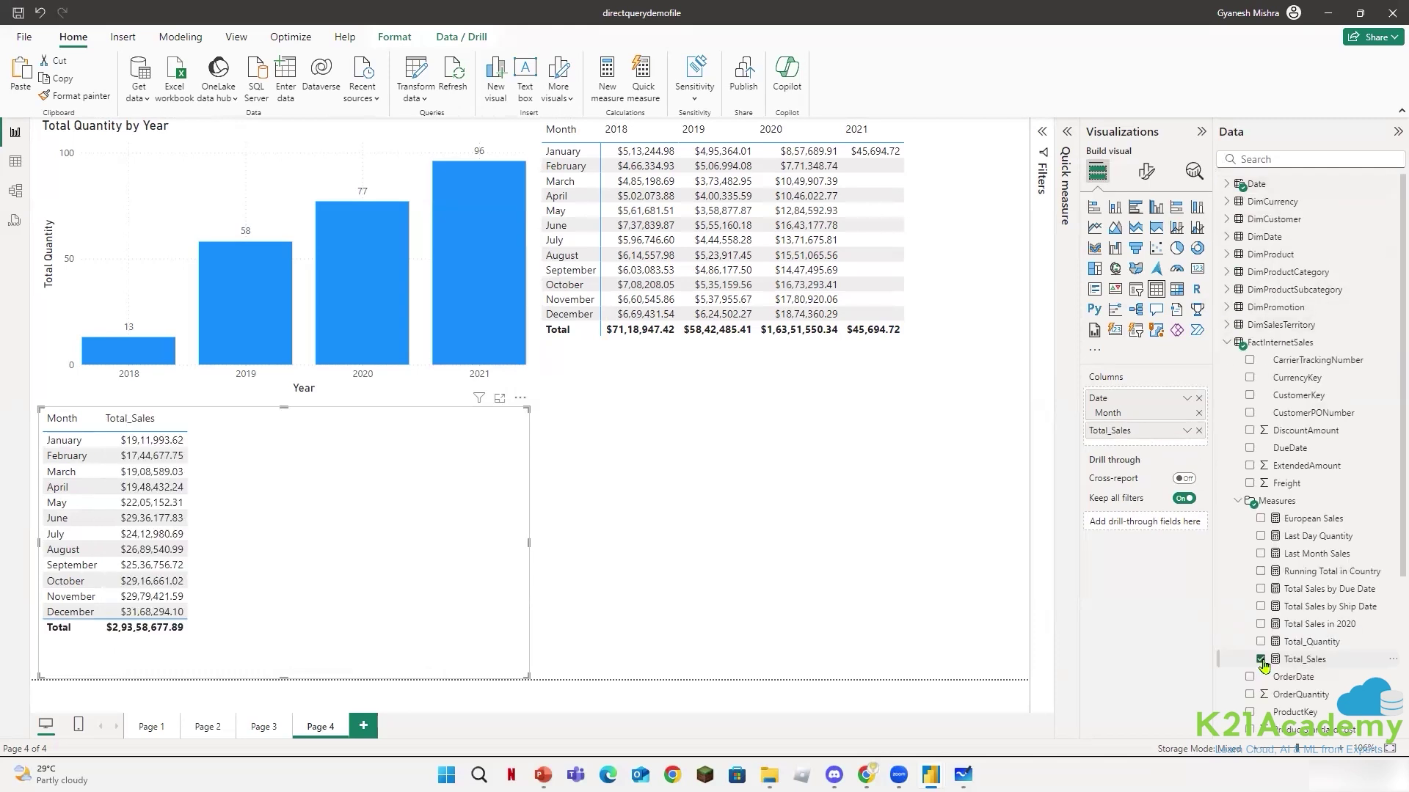
{"action": "left_click", "coordinate": [1262, 555]}
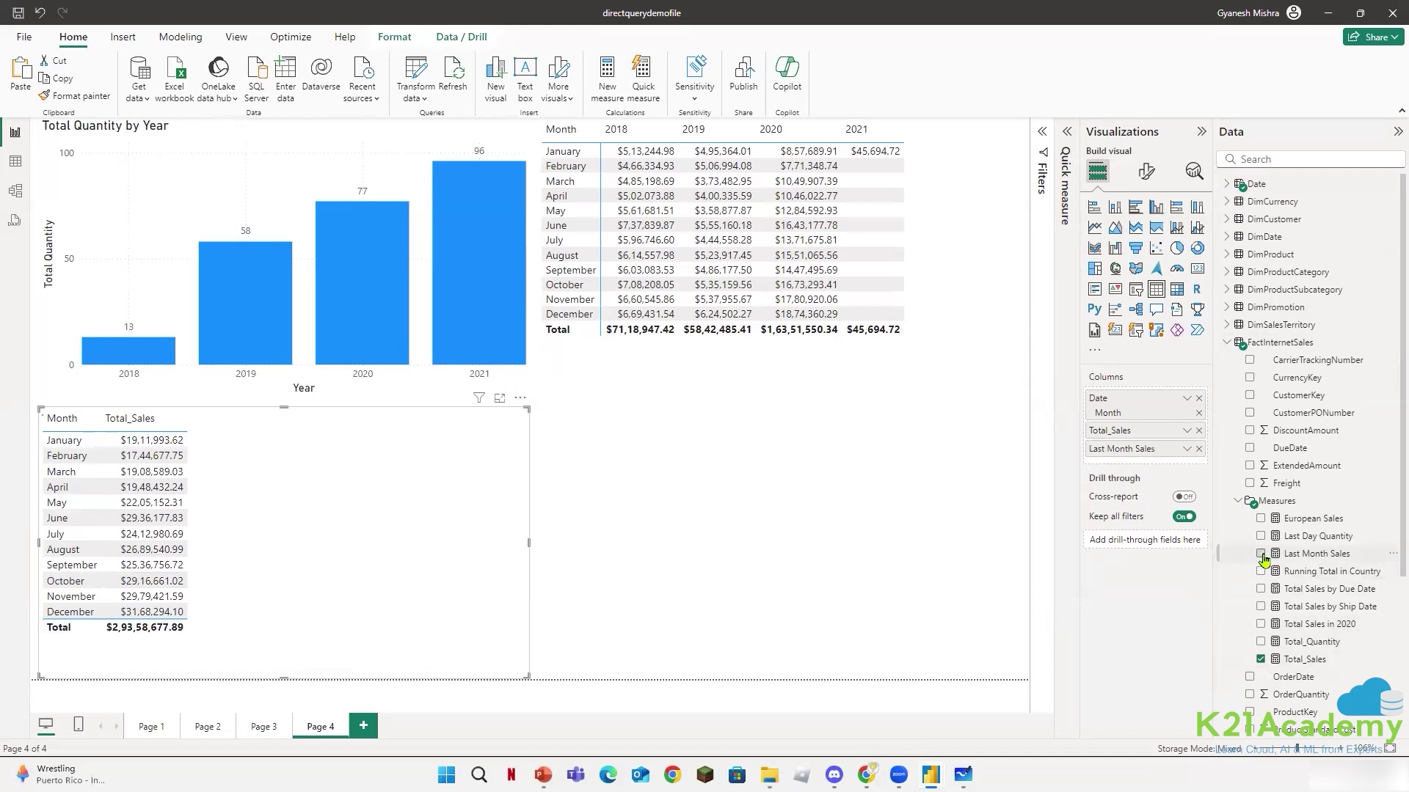
- Format the Last Month Sales measure as currency with 2 decimal places
{"action": "left_click", "coordinate": [1296, 558]}
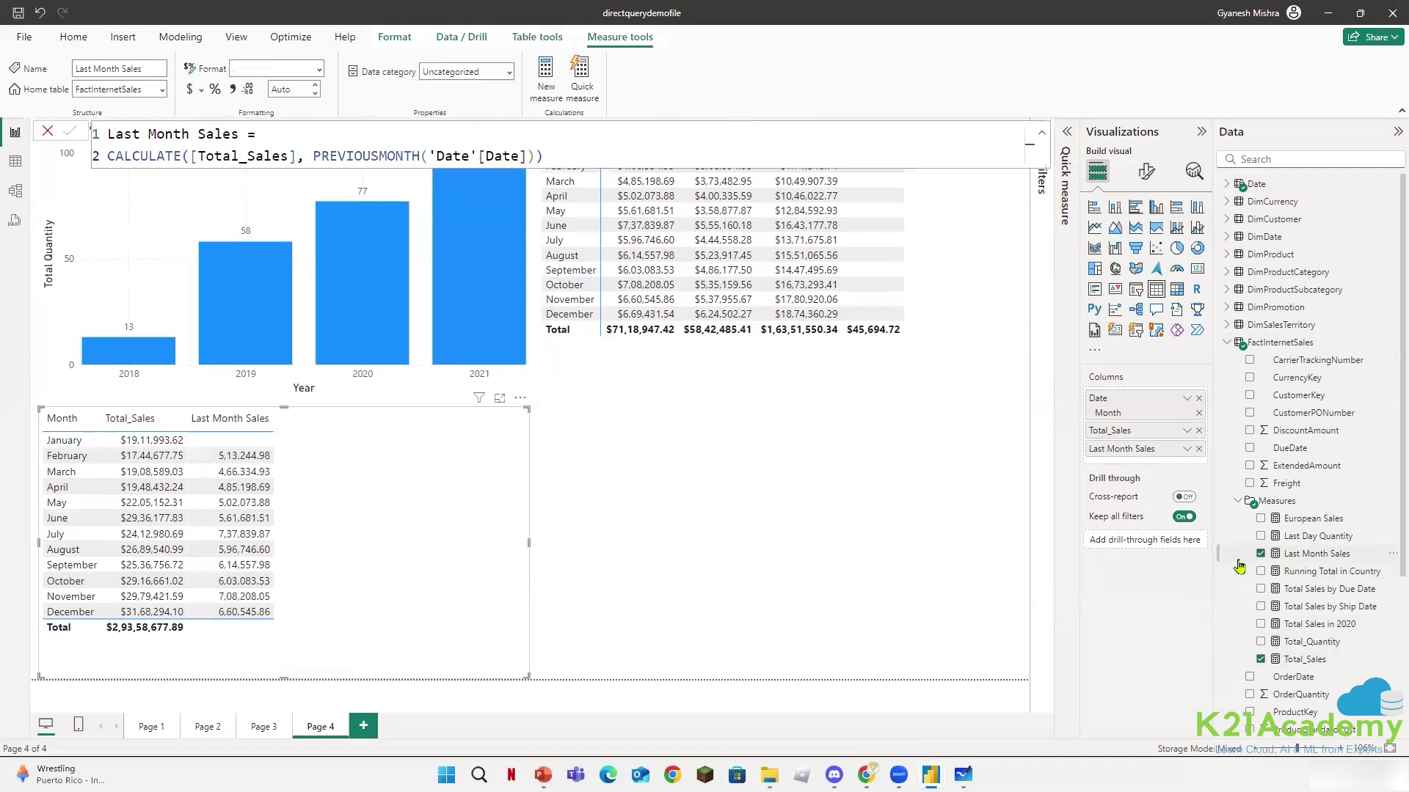
{"action": "left_click", "coordinate": [189, 92]}
{"action": "left_click", "coordinate": [297, 89]}
{"action": "left_click", "coordinate": [296, 88]}
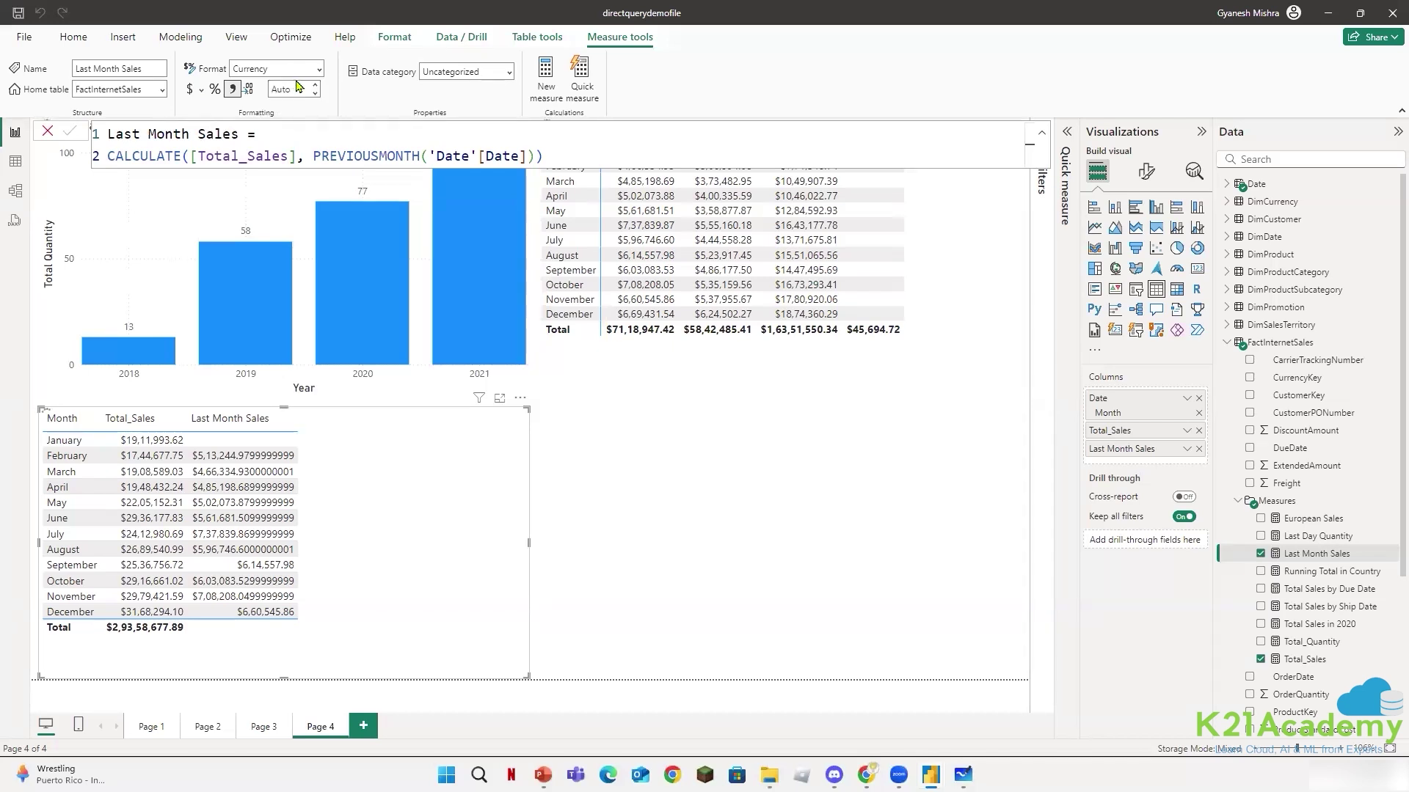
{"action": "double_click", "coordinate": [296, 88]}
{"action": "type", "text": "2"}
{"action": "key", "text": "Return"}
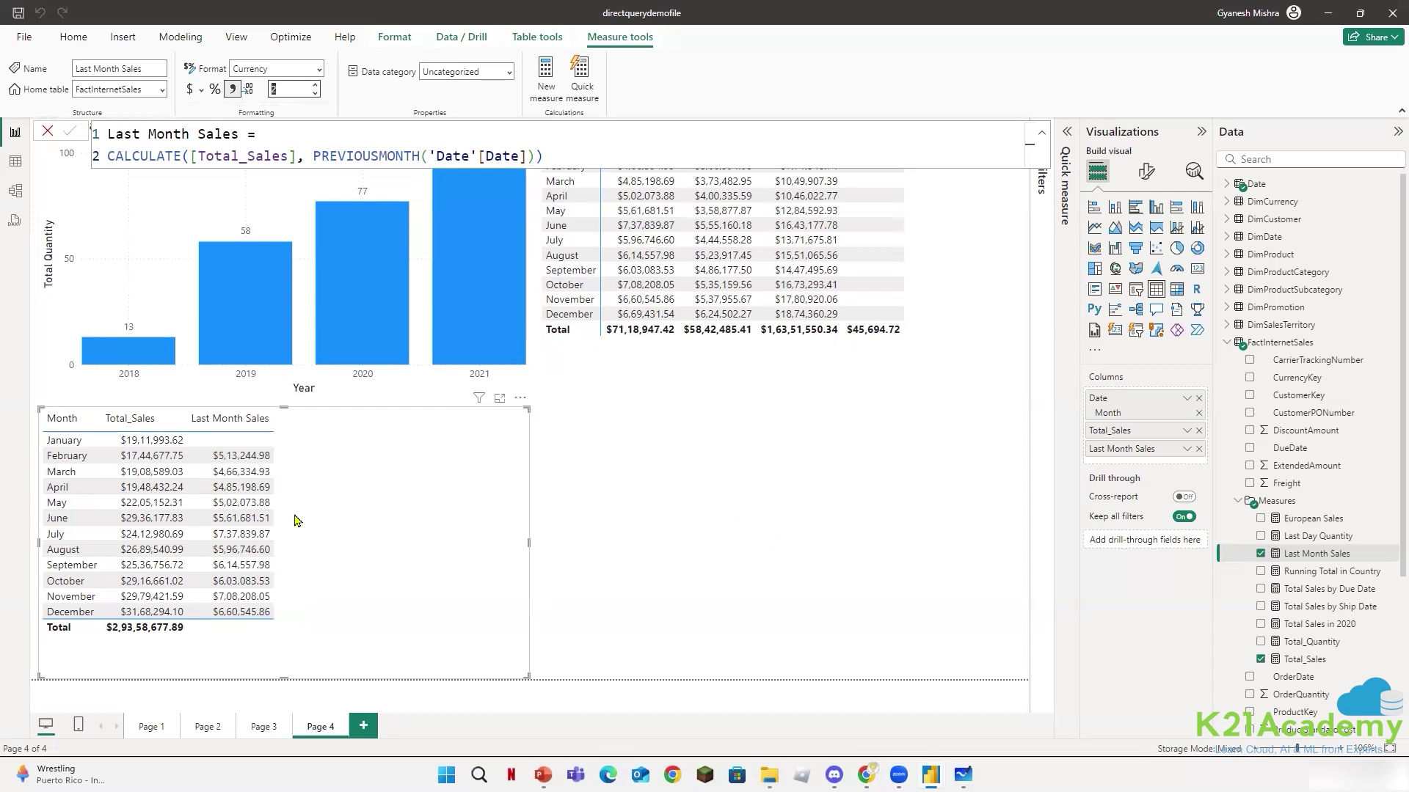
{"action": "left_click", "coordinate": [144, 519]}
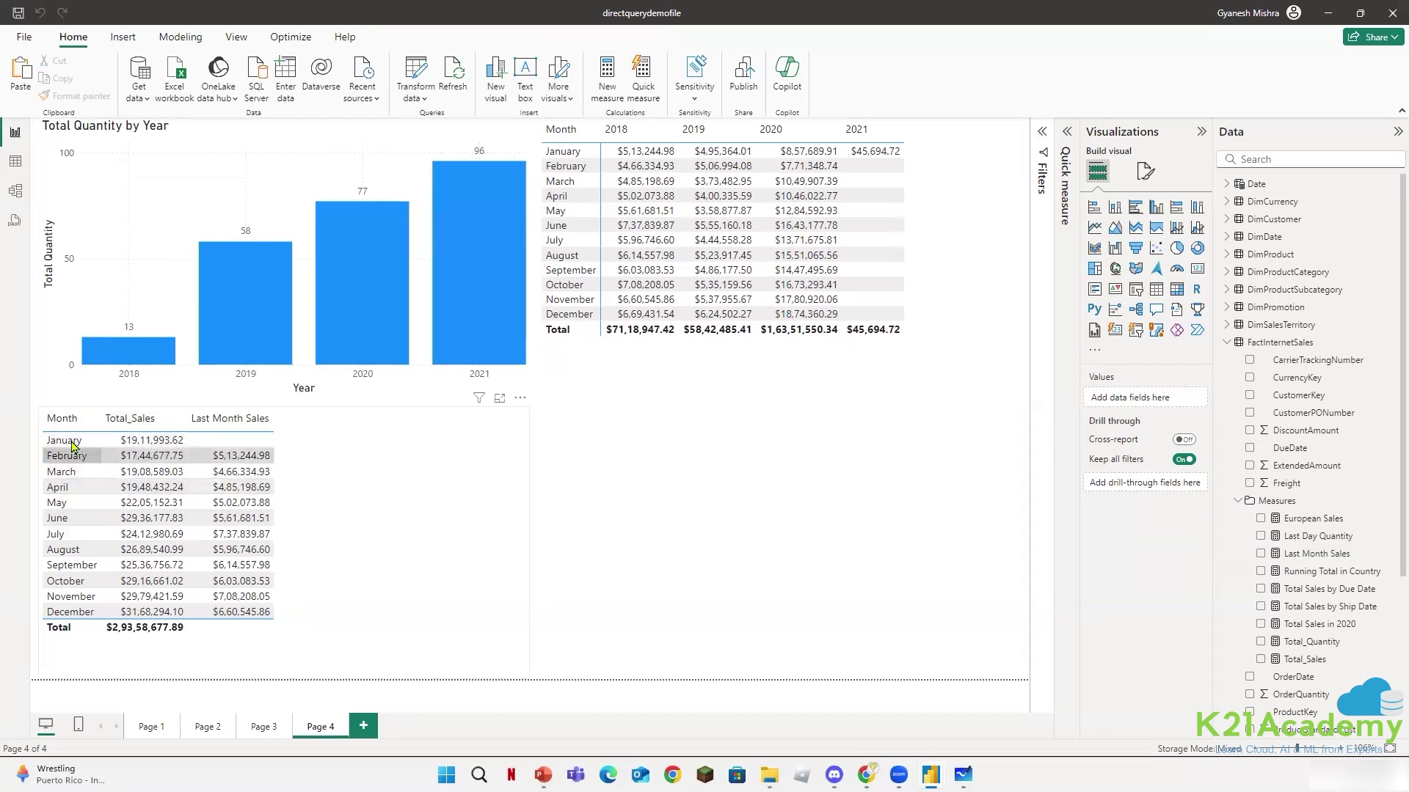
{"action": "left_click", "coordinate": [127, 418]}
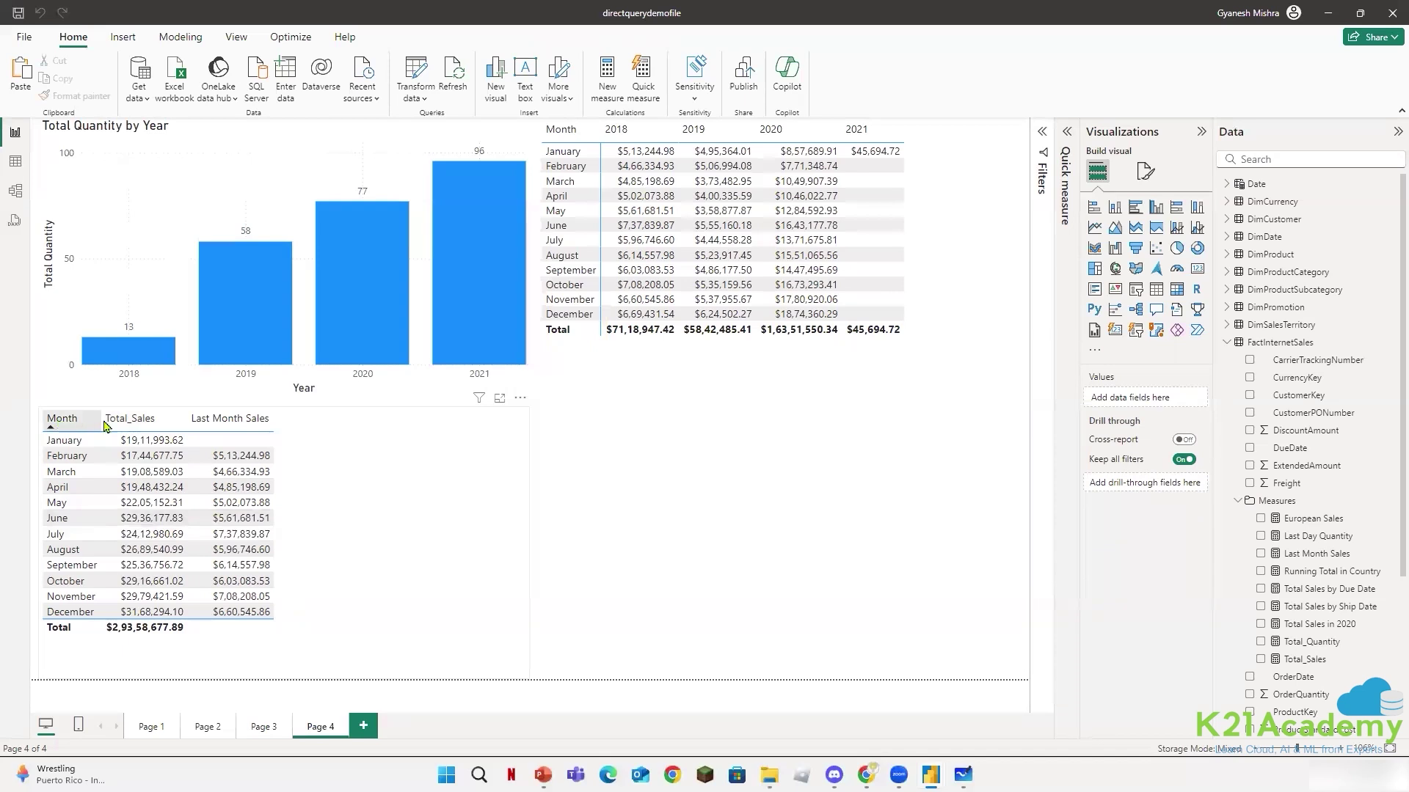
{"action": "left_click", "coordinate": [63, 421]}
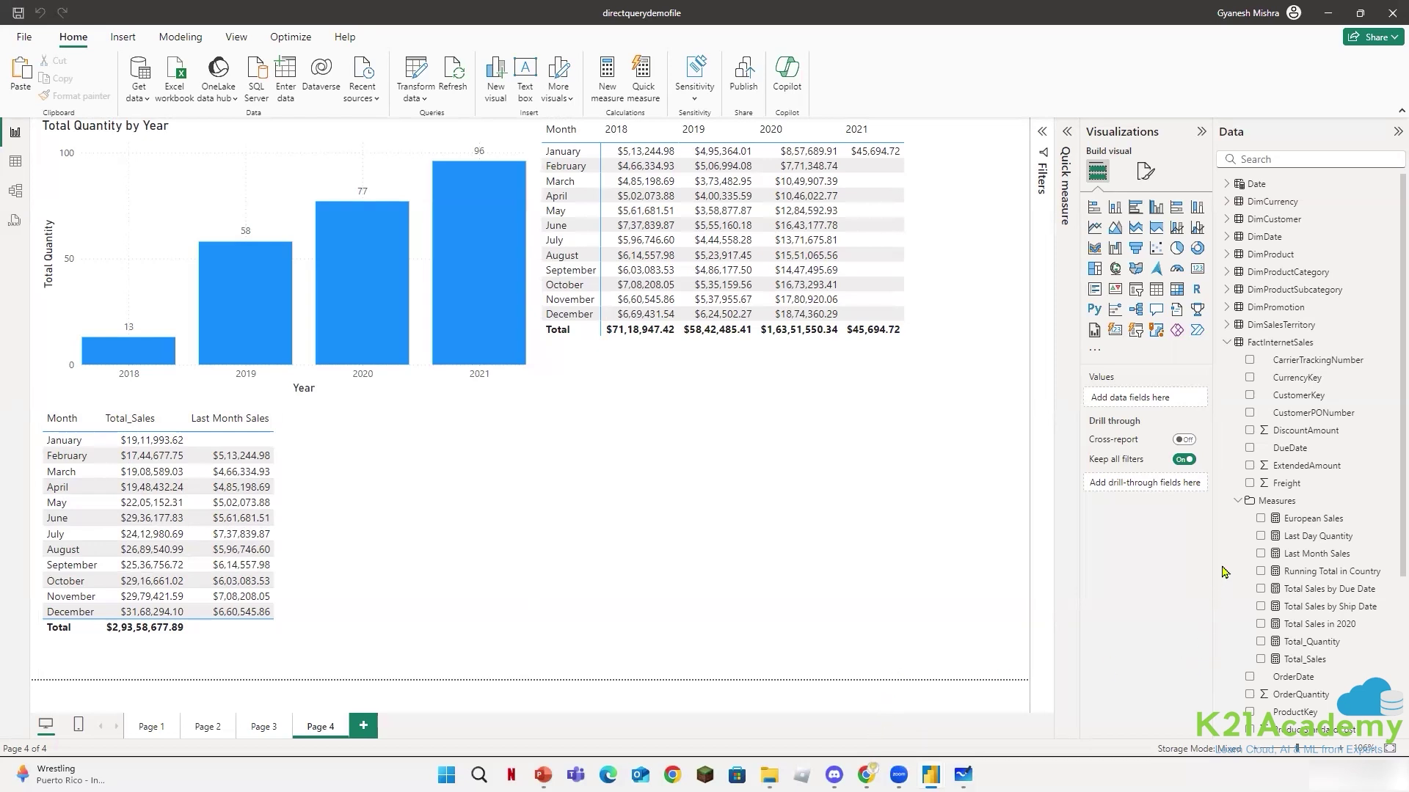
- Add Year from the Date hierarchy to the monthly sales table as the column before Month
{"action": "left_click", "coordinate": [331, 569]}
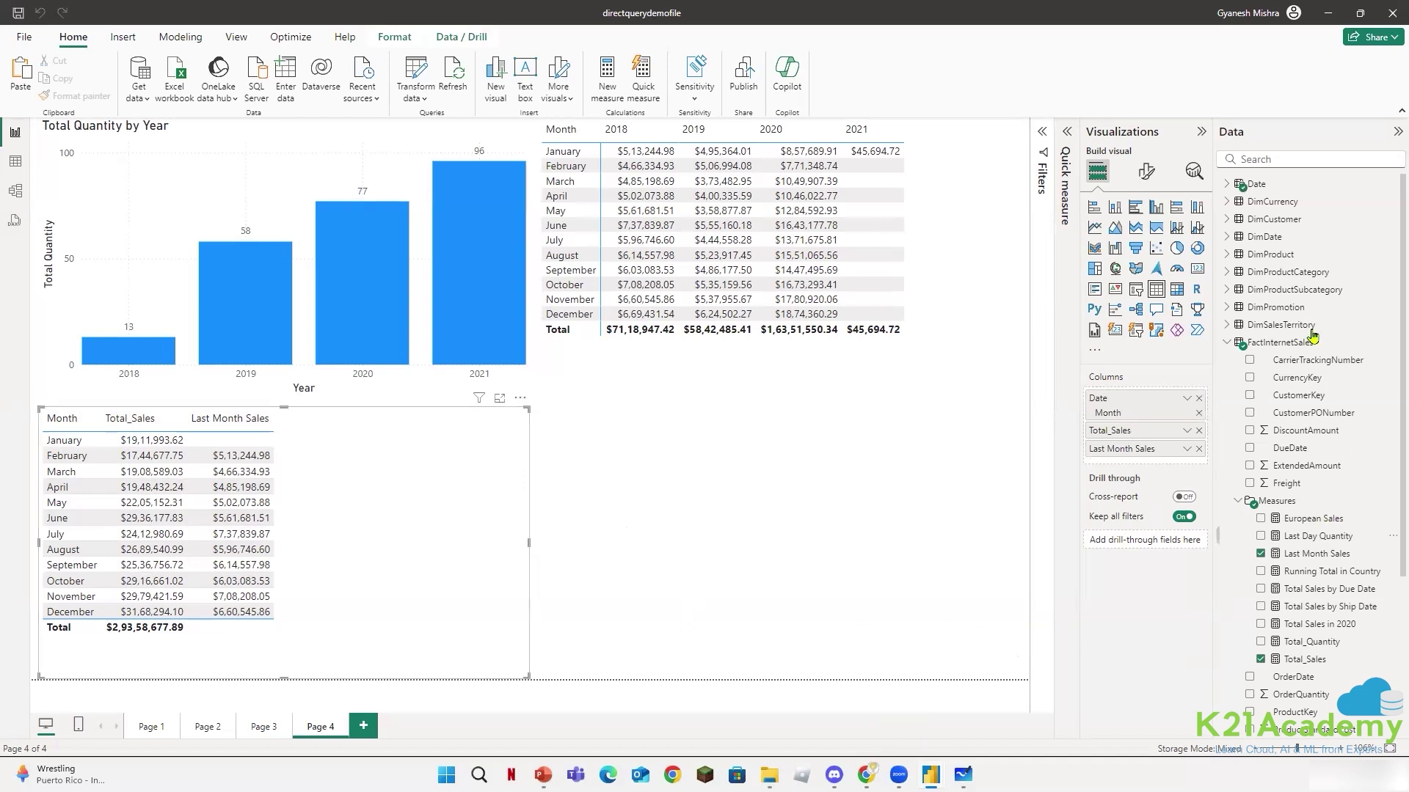
{"action": "left_click", "coordinate": [1237, 186]}
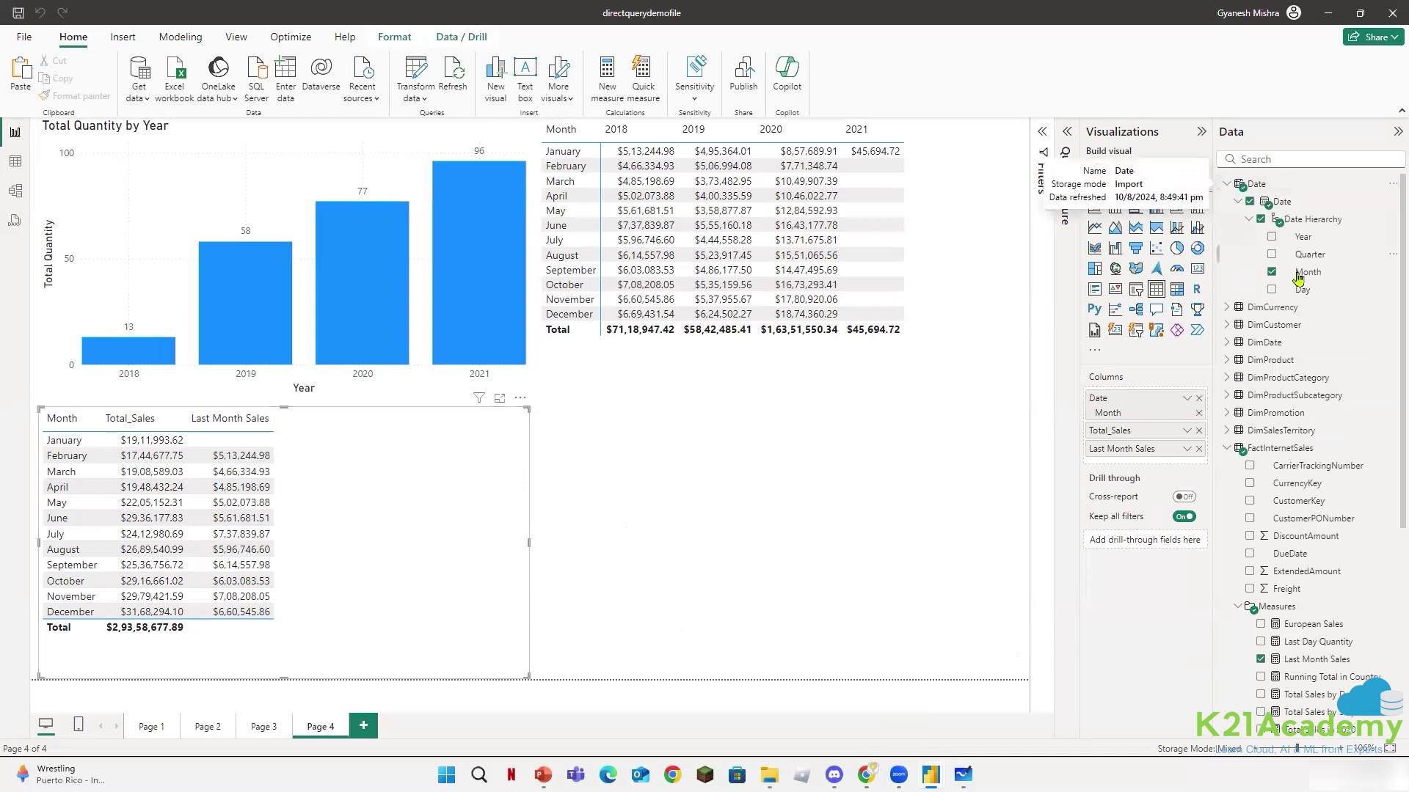
{"action": "left_click_drag", "start_coordinate": [1302, 237], "coordinate": [1140, 403]}
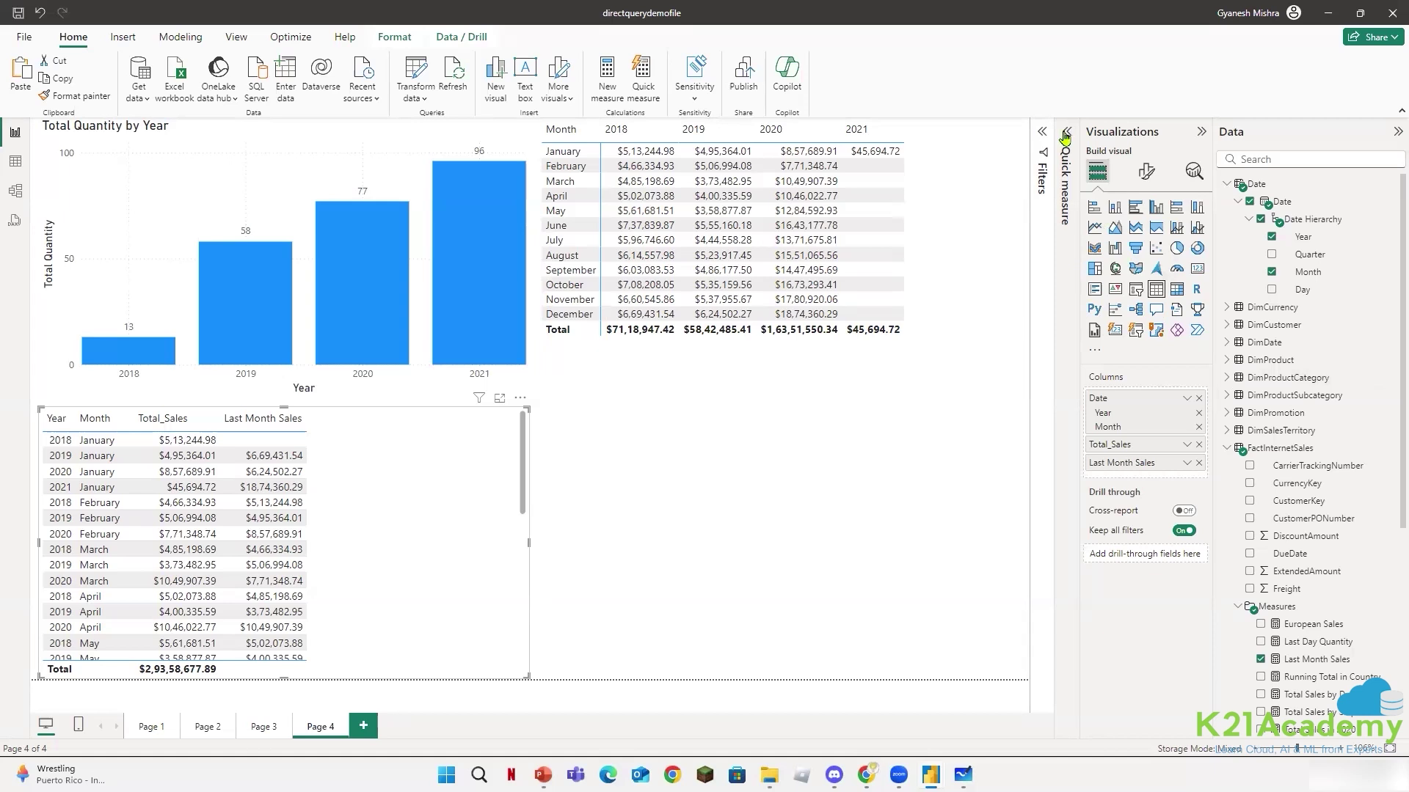
- Filter the monthly sales table to the year 2018 with basic filtering on Date - Year, and deselect the visual
{"action": "left_click", "coordinate": [1042, 133]}
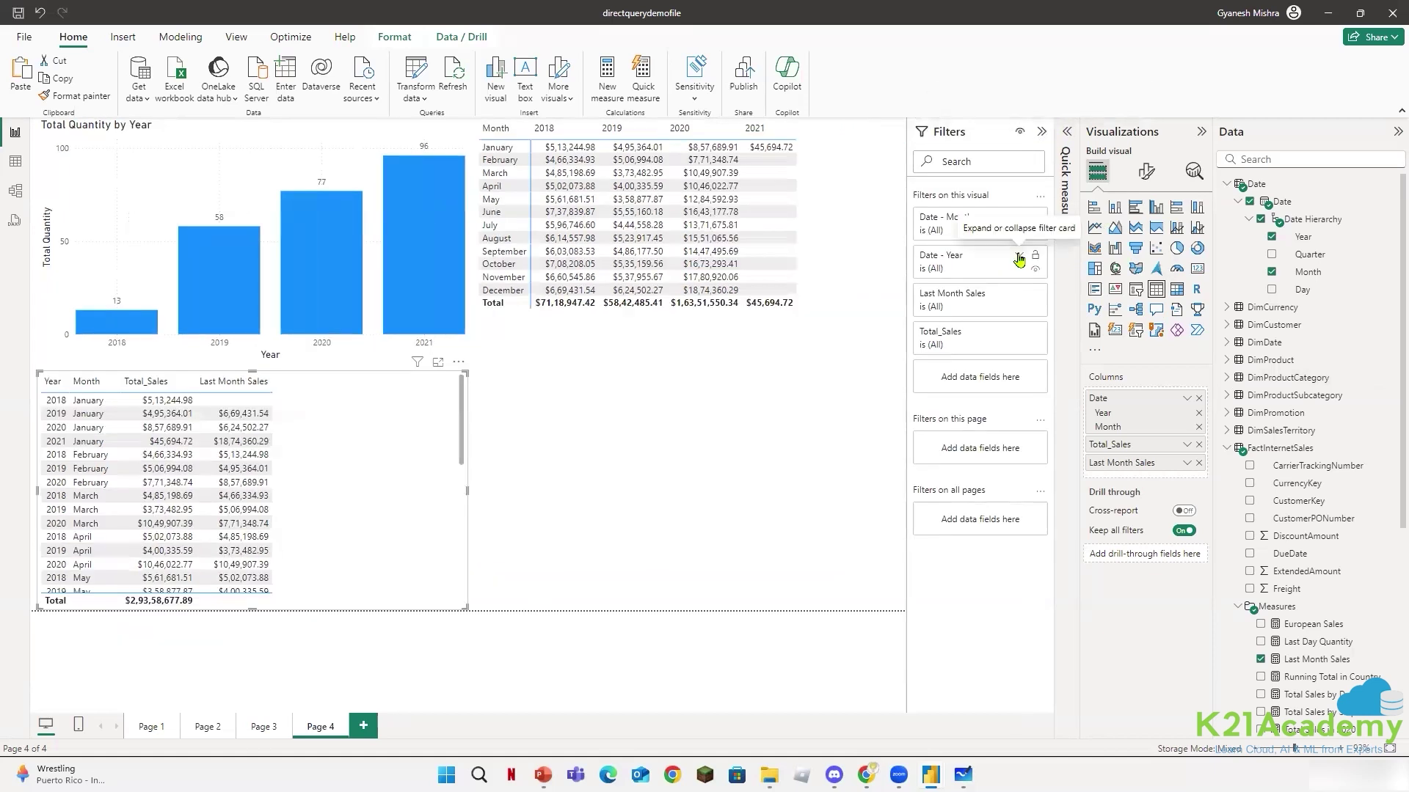
{"action": "left_click", "coordinate": [1019, 257]}
{"action": "left_click", "coordinate": [981, 304]}
{"action": "left_click", "coordinate": [969, 323]}
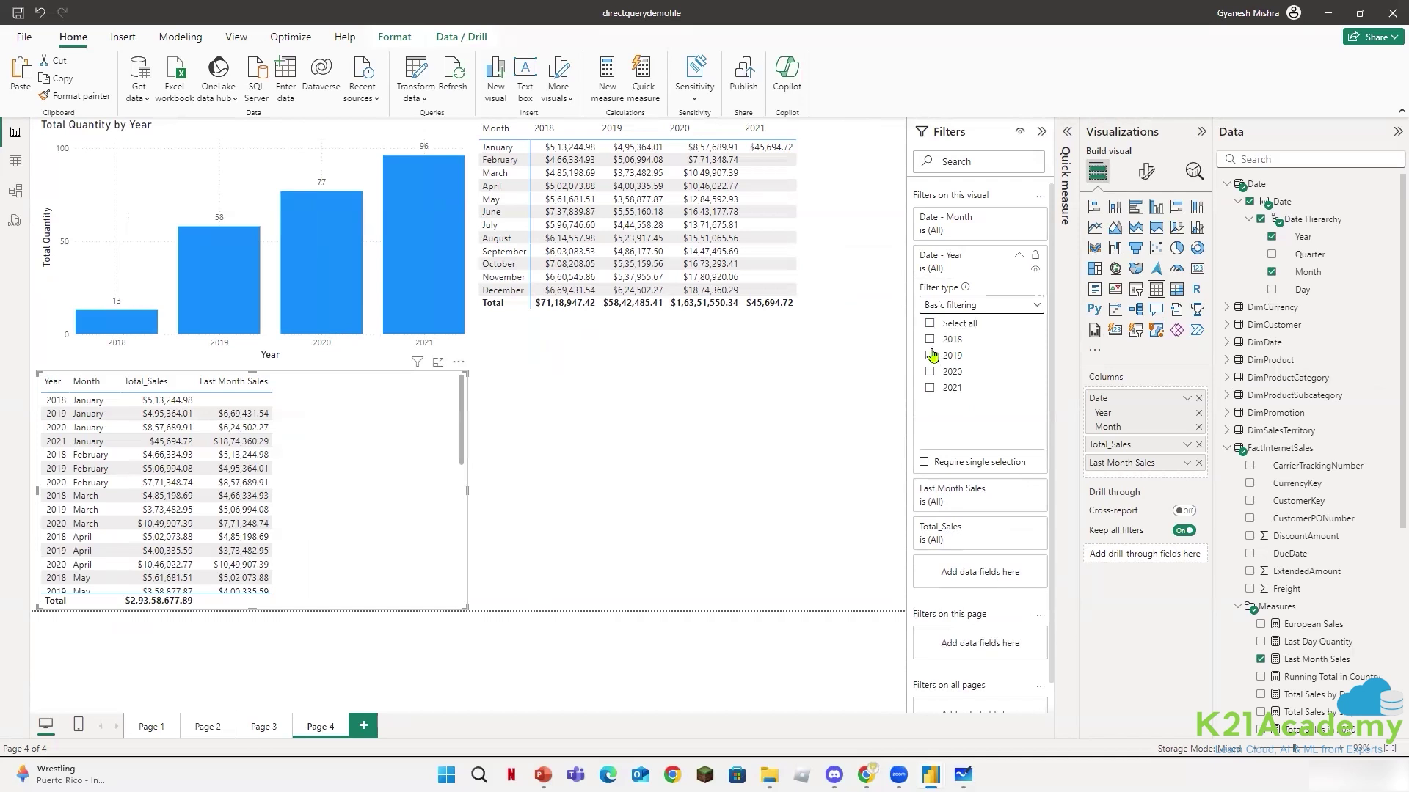
{"action": "left_click", "coordinate": [930, 340]}
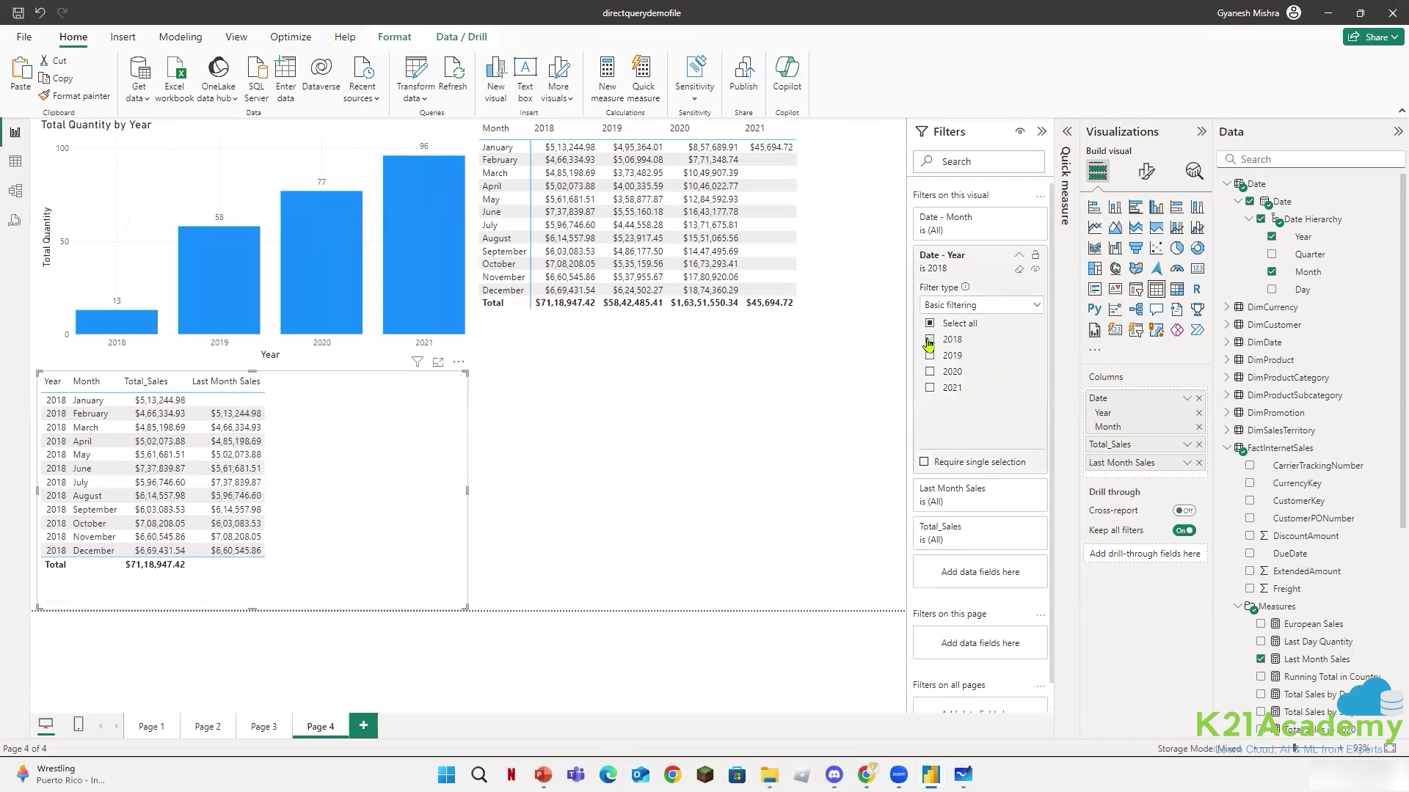
{"action": "left_click", "coordinate": [664, 504]}
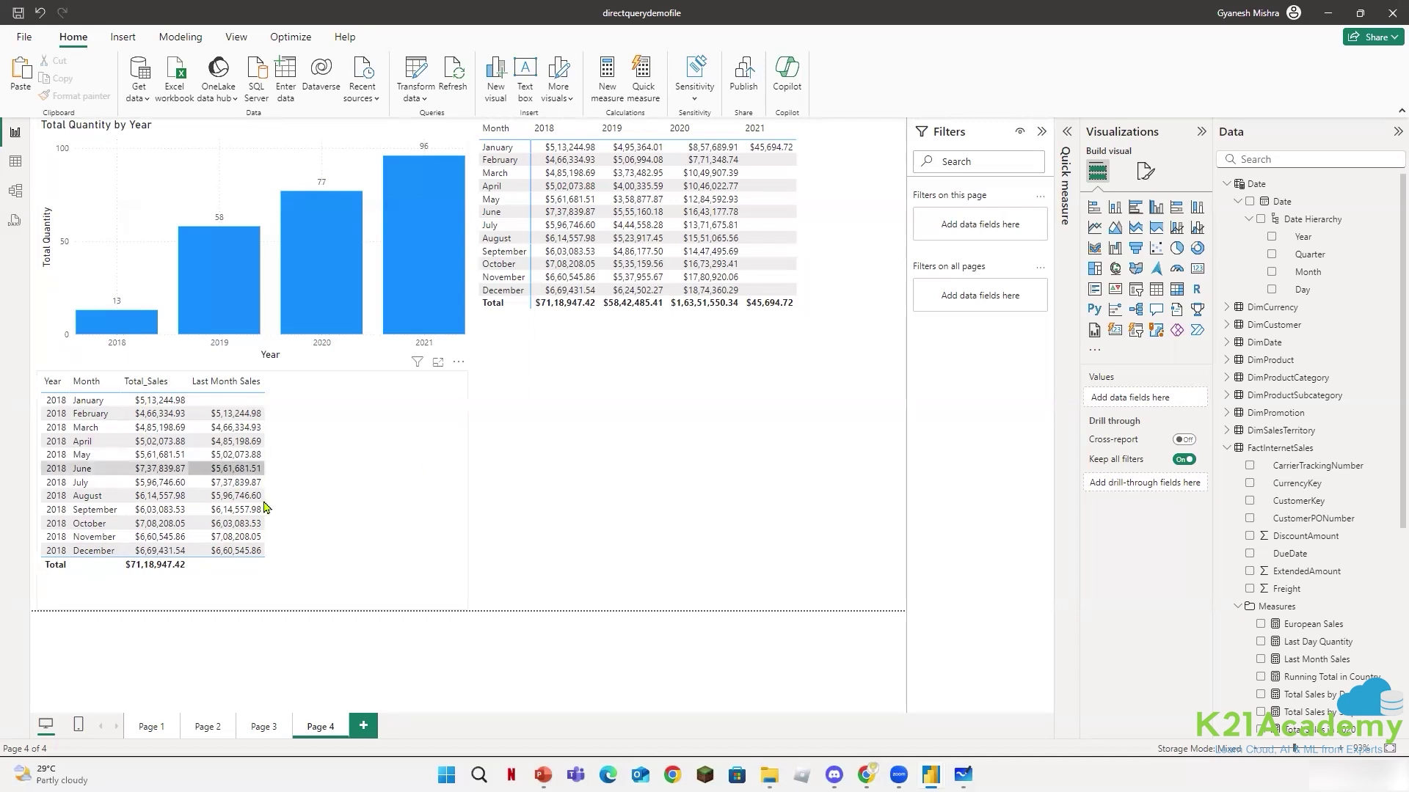
{"action": "left_click", "coordinate": [390, 522]}
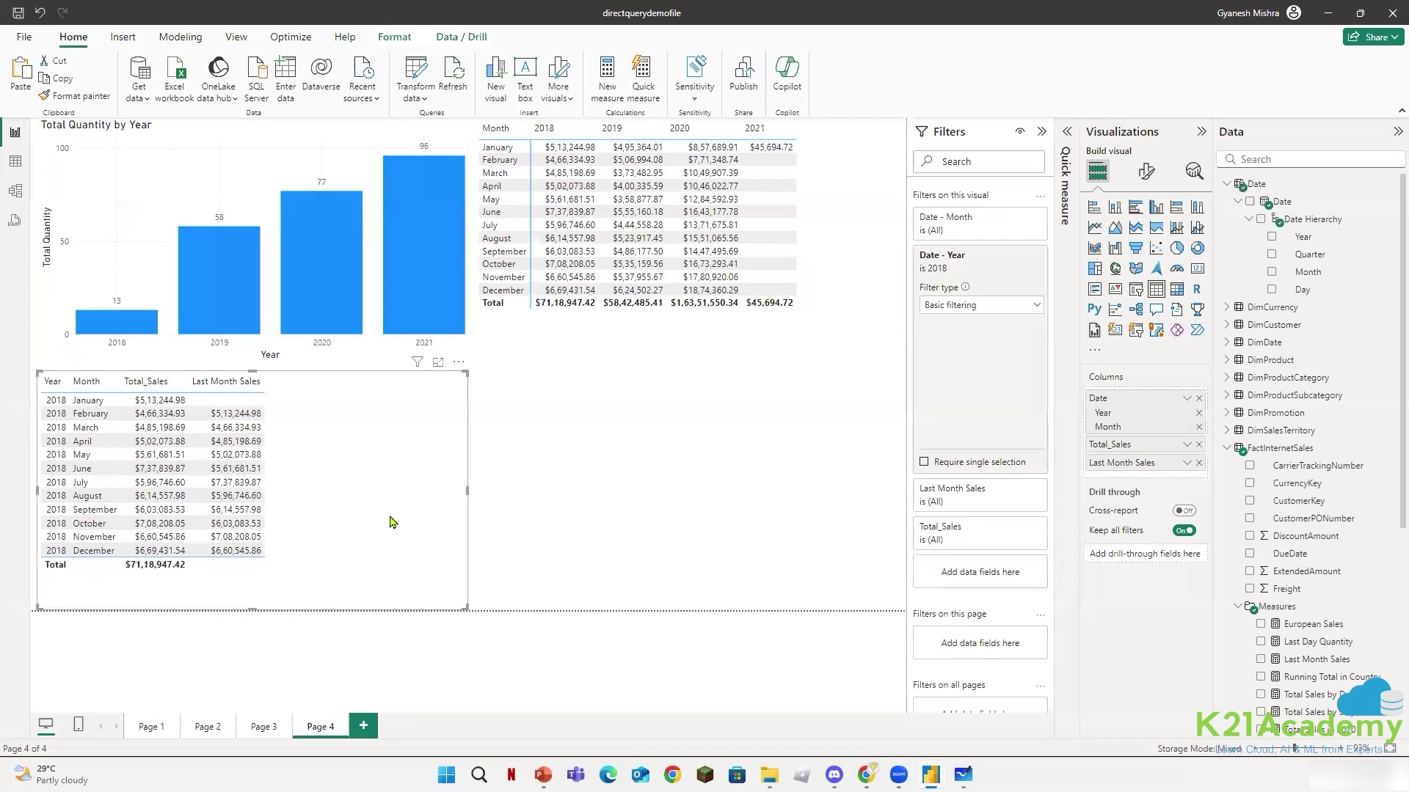
{"action": "left_click", "coordinate": [547, 518]}
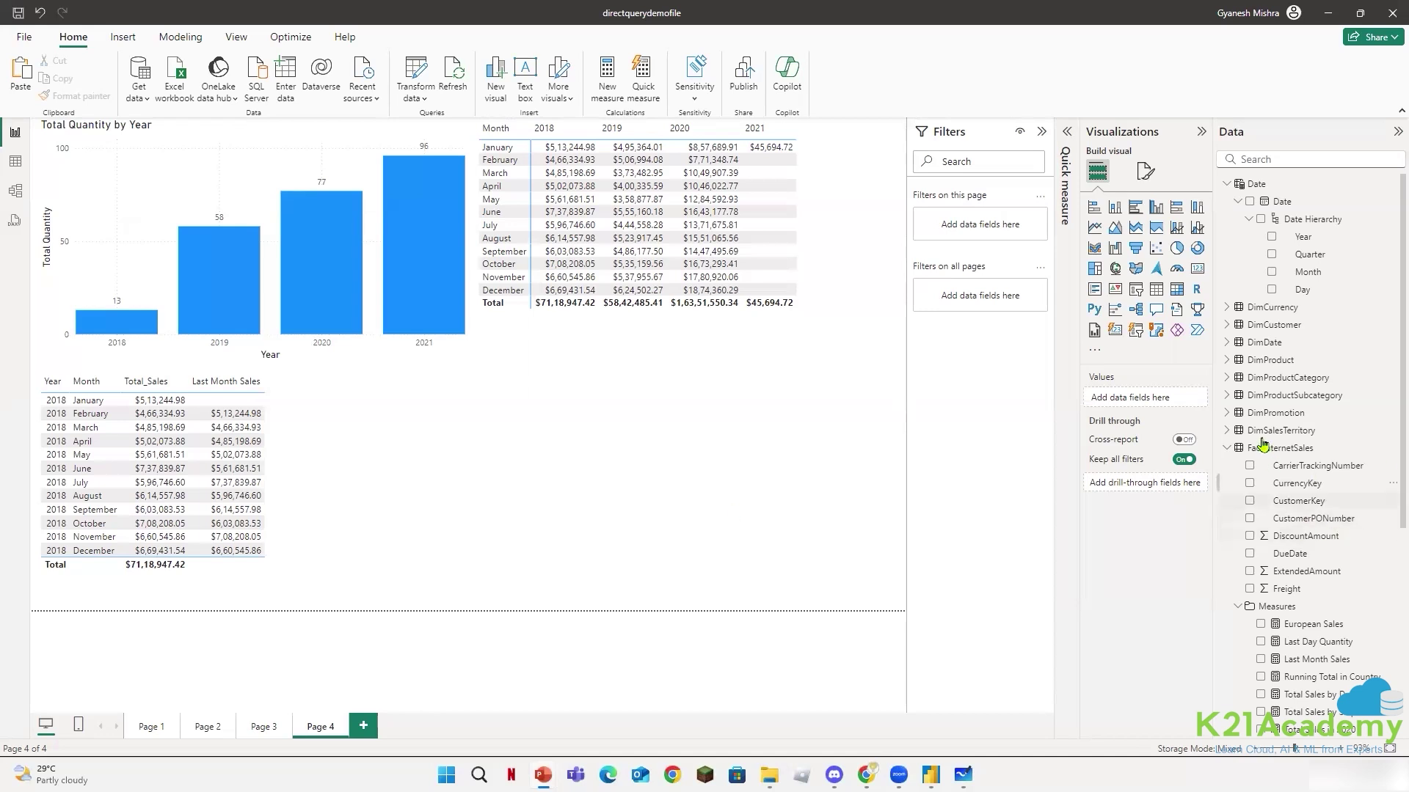
- Create a new measure in FactInternetSales' Measures folder, name it TotalYTD and start a second line for its formula
{"action": "scroll", "coordinate": [1232, 529], "scroll_direction": "down", "scroll_amount": 5}
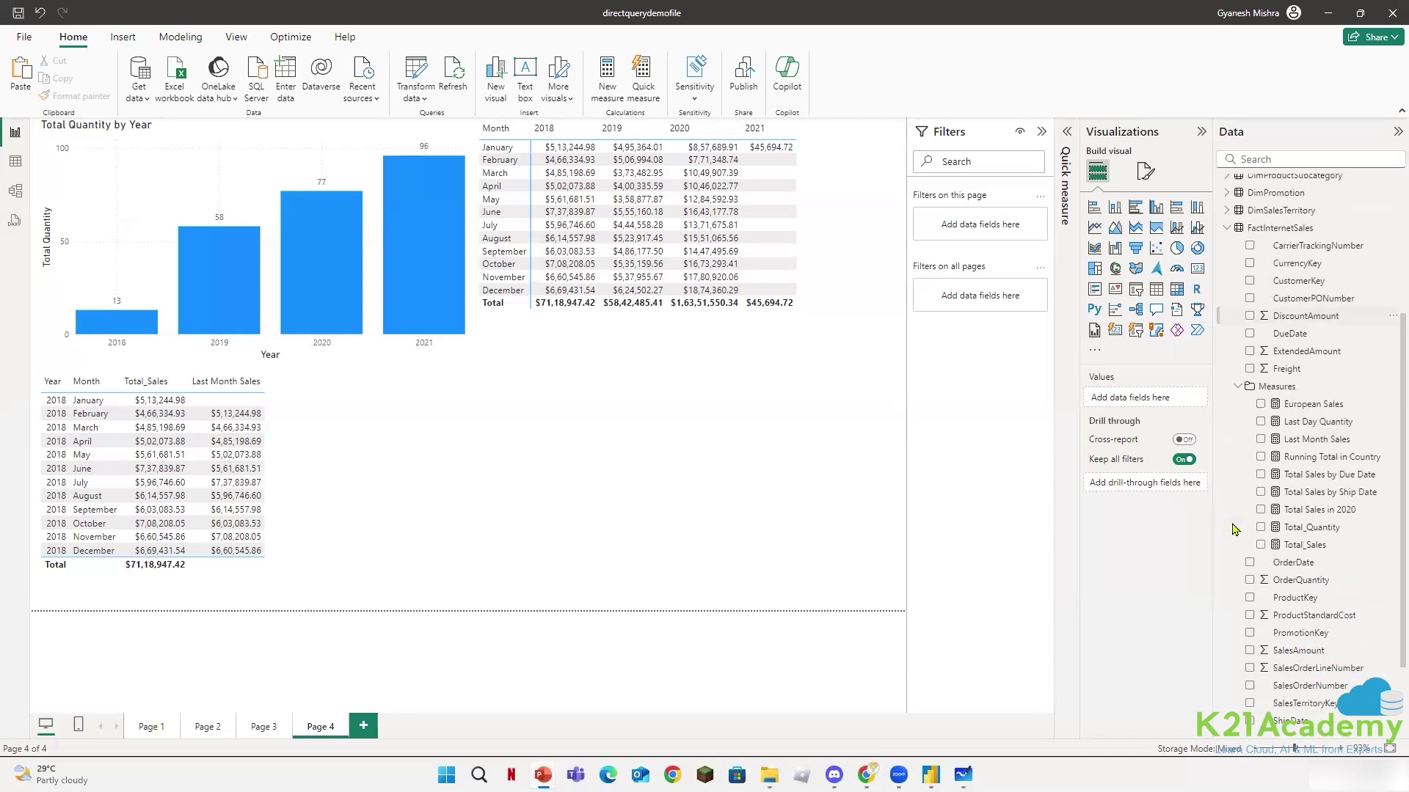
{"action": "right_click", "coordinate": [1269, 391]}
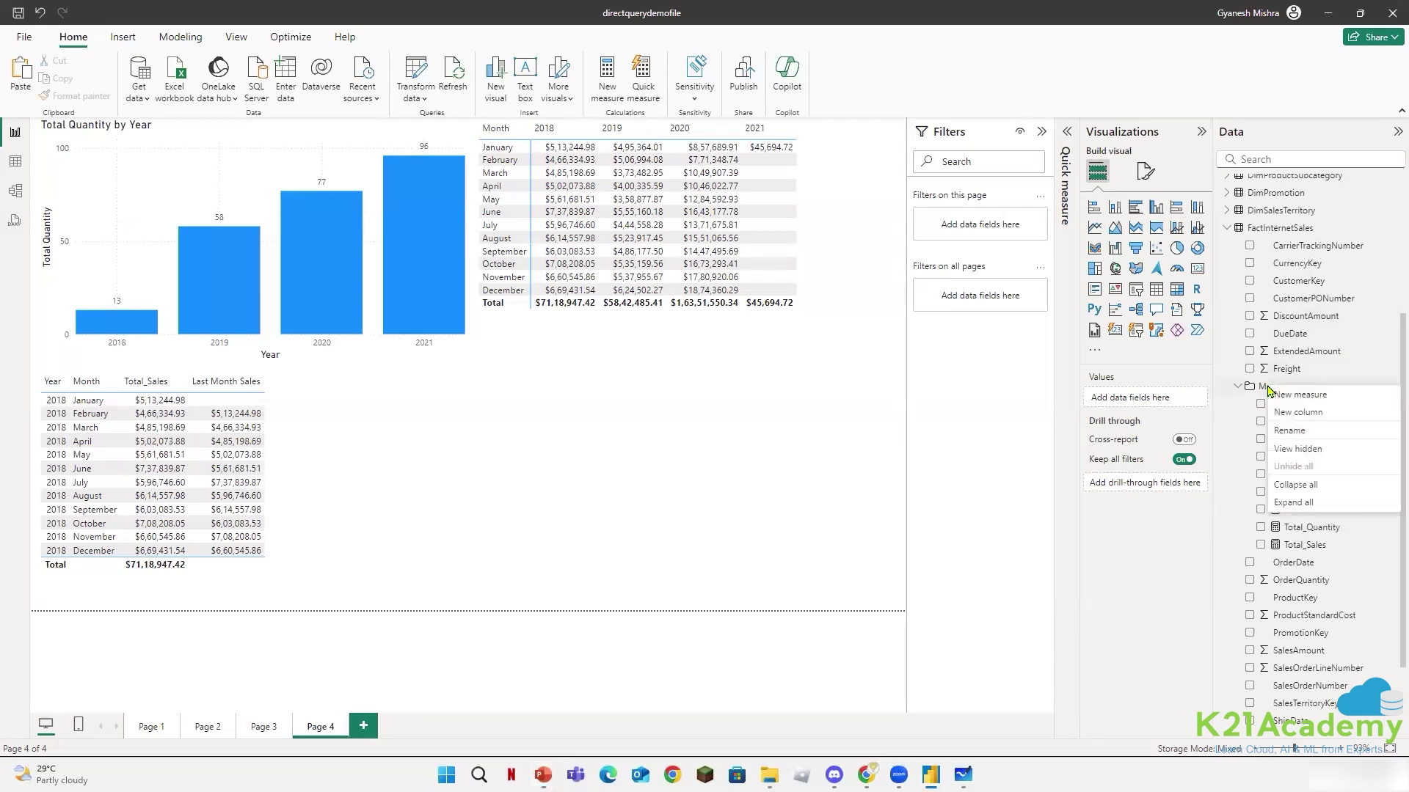
{"action": "left_click", "coordinate": [1304, 402]}
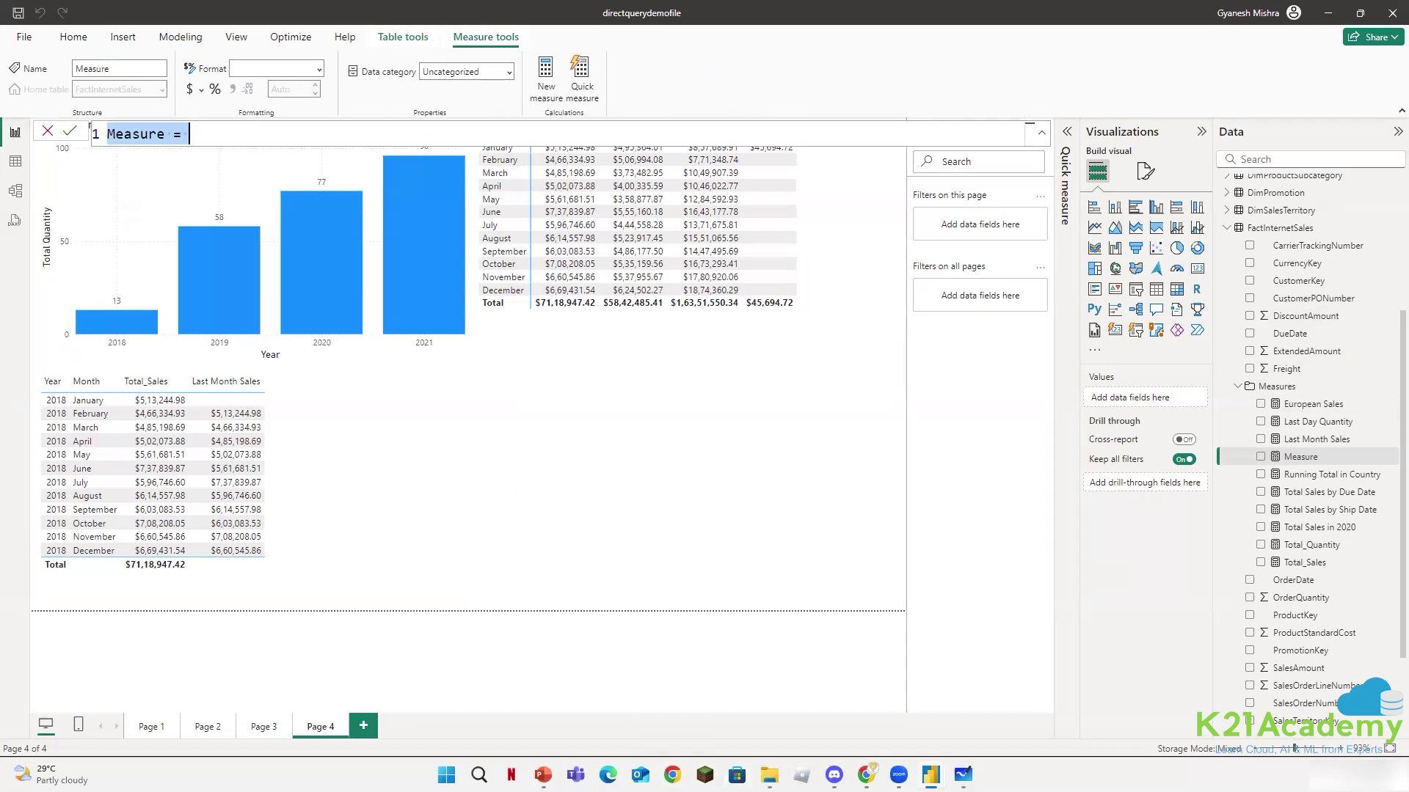
{"action": "left_click", "coordinate": [446, 774]}
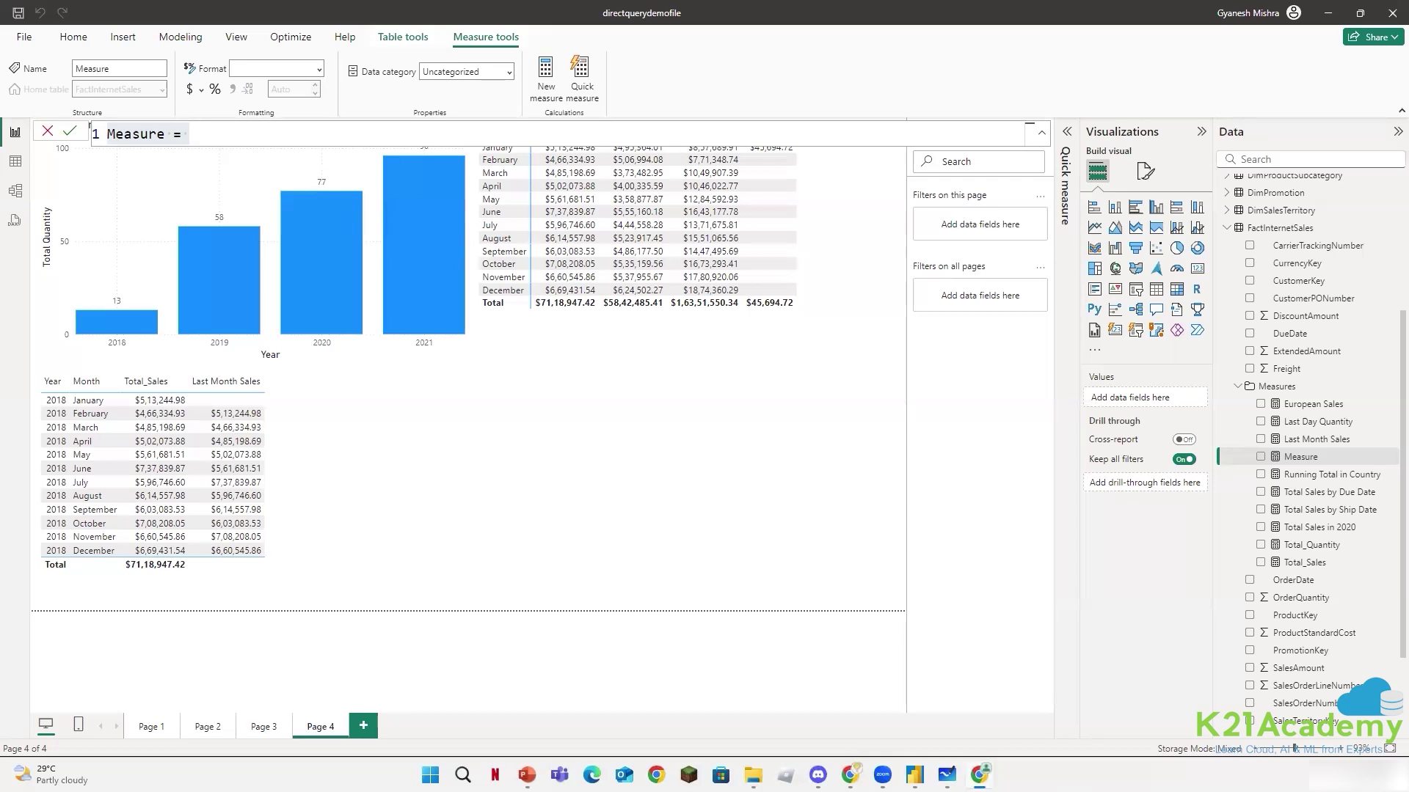
{"action": "double_click", "coordinate": [137, 132]}
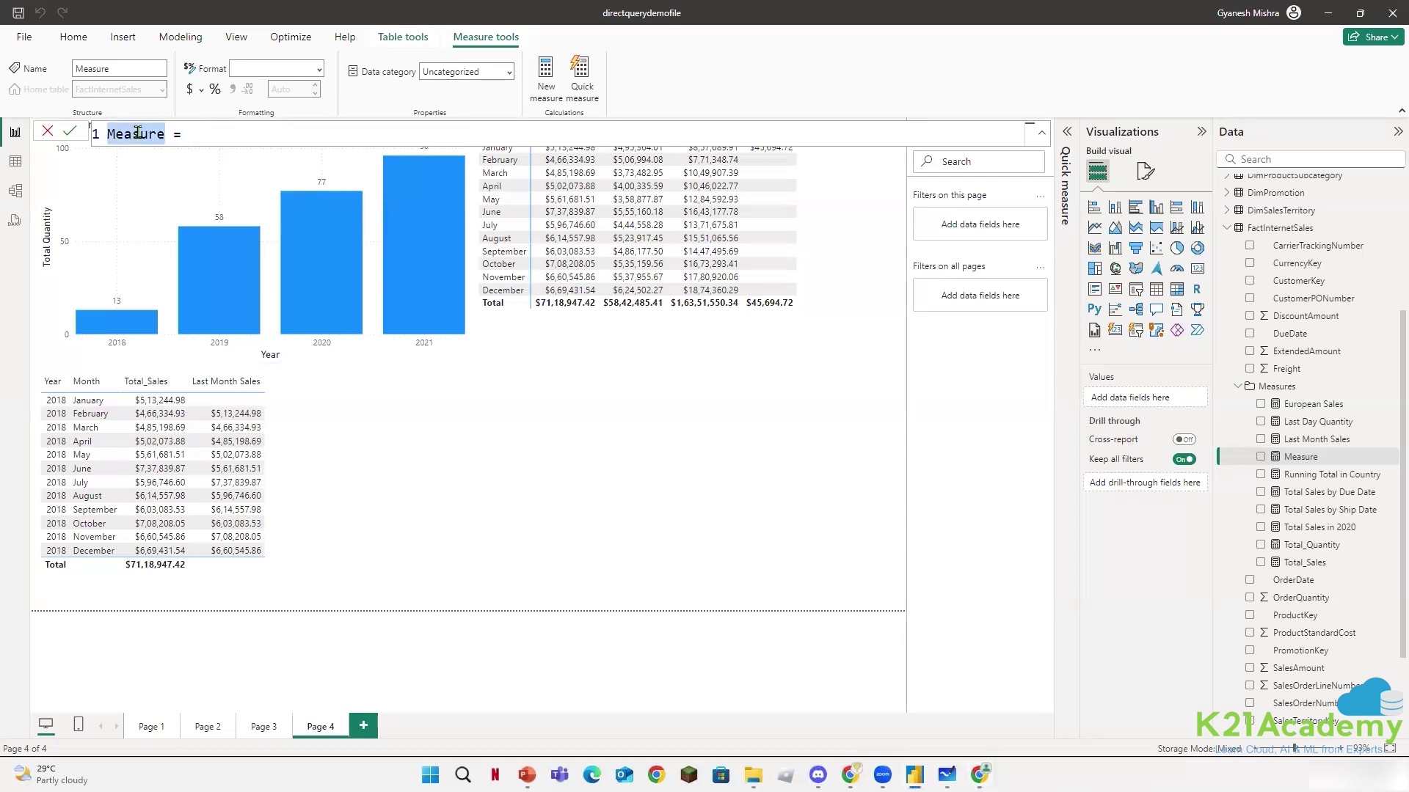
{"action": "type", "text": "To"}
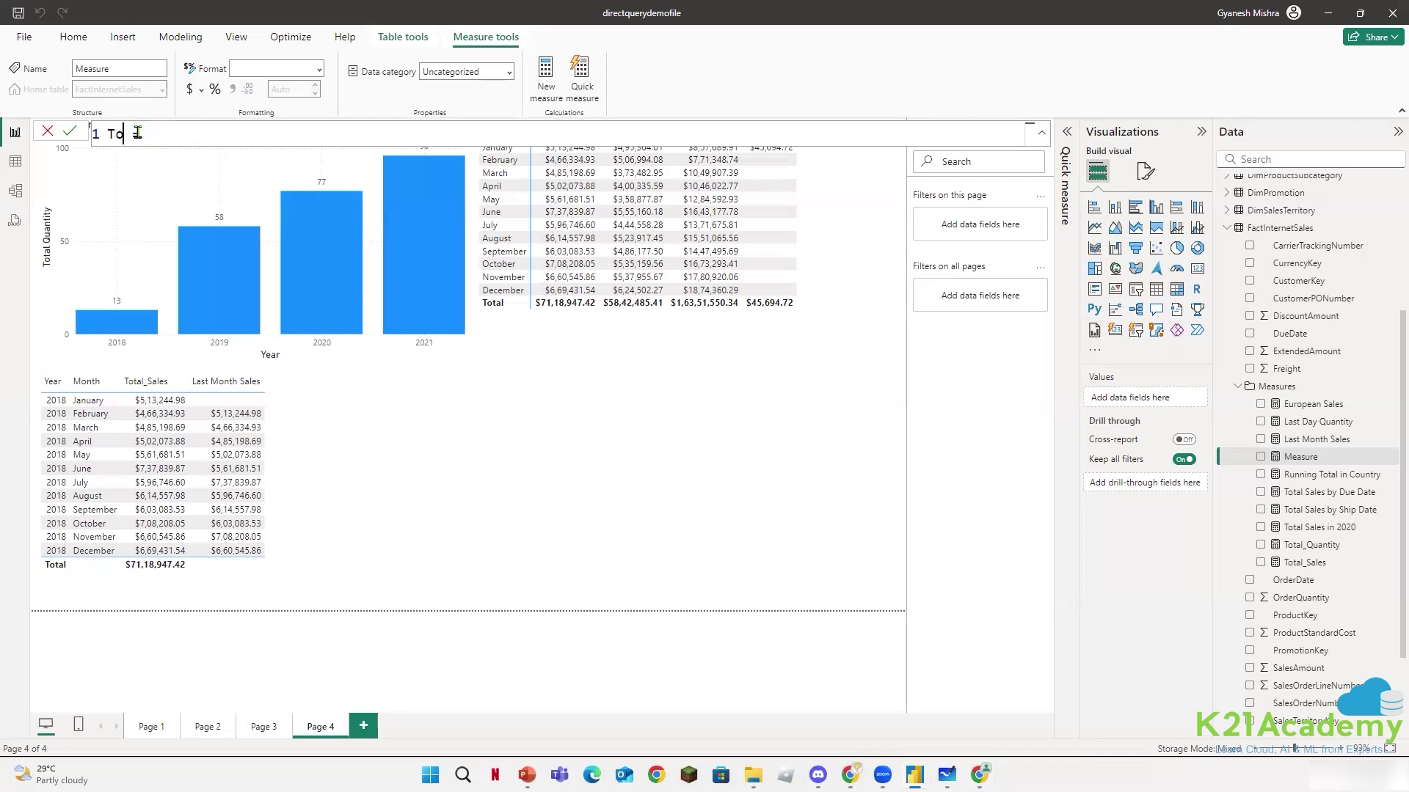
{"action": "type", "text": "talYtD"}
{"action": "key", "text": "BackSpace"}
{"action": "key", "text": "BackSpace"}
{"action": "type", "text": "TD"}
{"action": "key", "text": "shift+Return"}
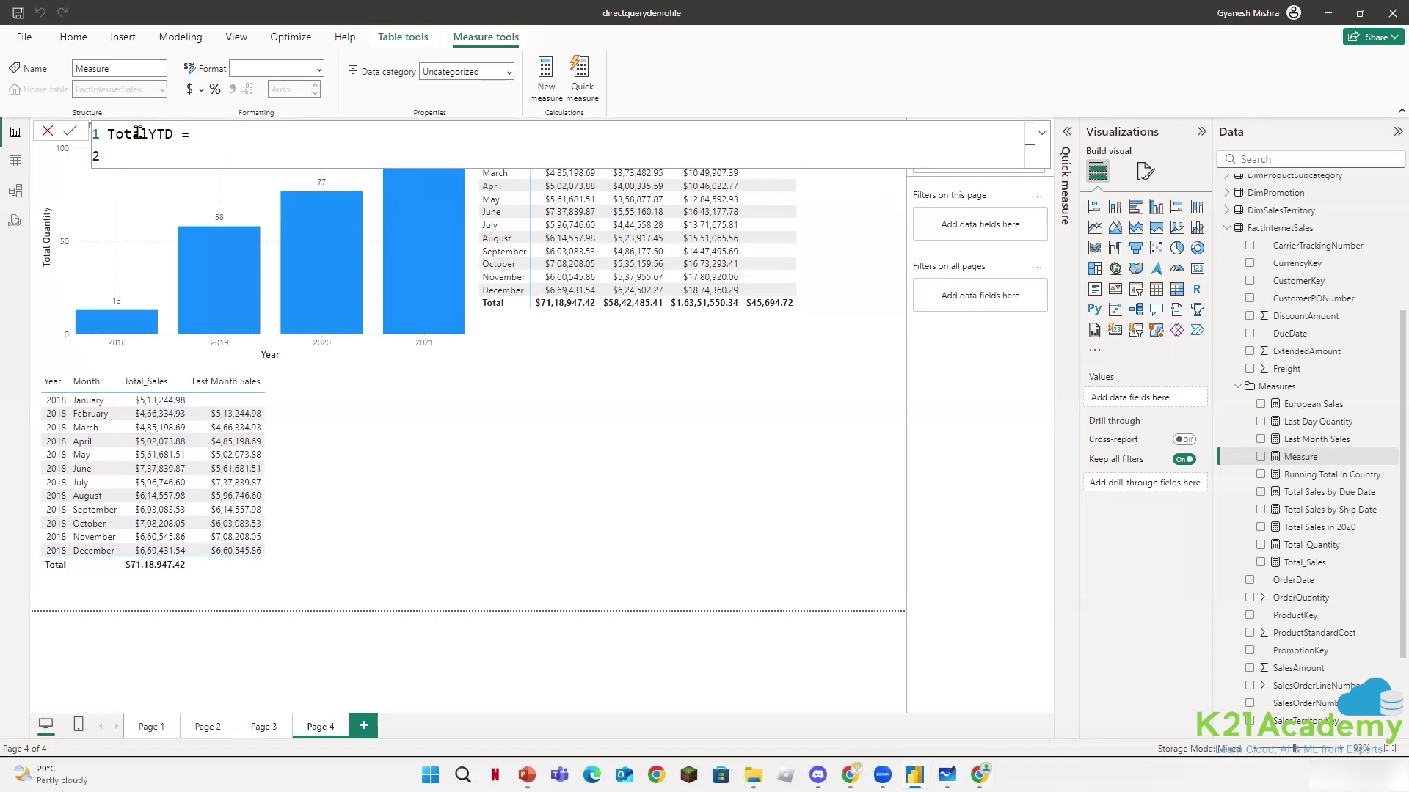
- Enter TOTALYTD([Total_Sales], 'Date'[Date]) as the TotalYTD measure's formula and commit it
{"action": "type", "text": "T"}
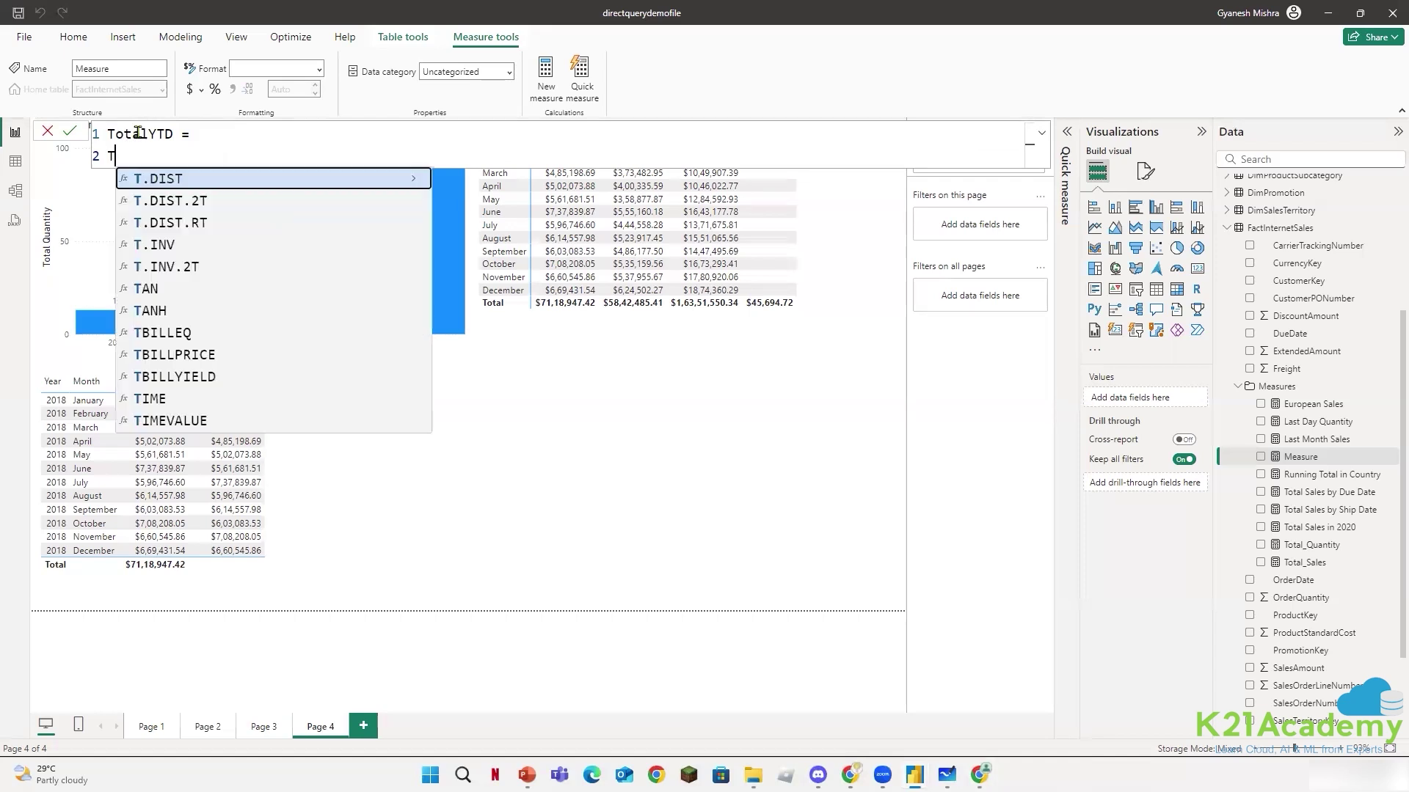
{"action": "type", "text": "OTAL"}
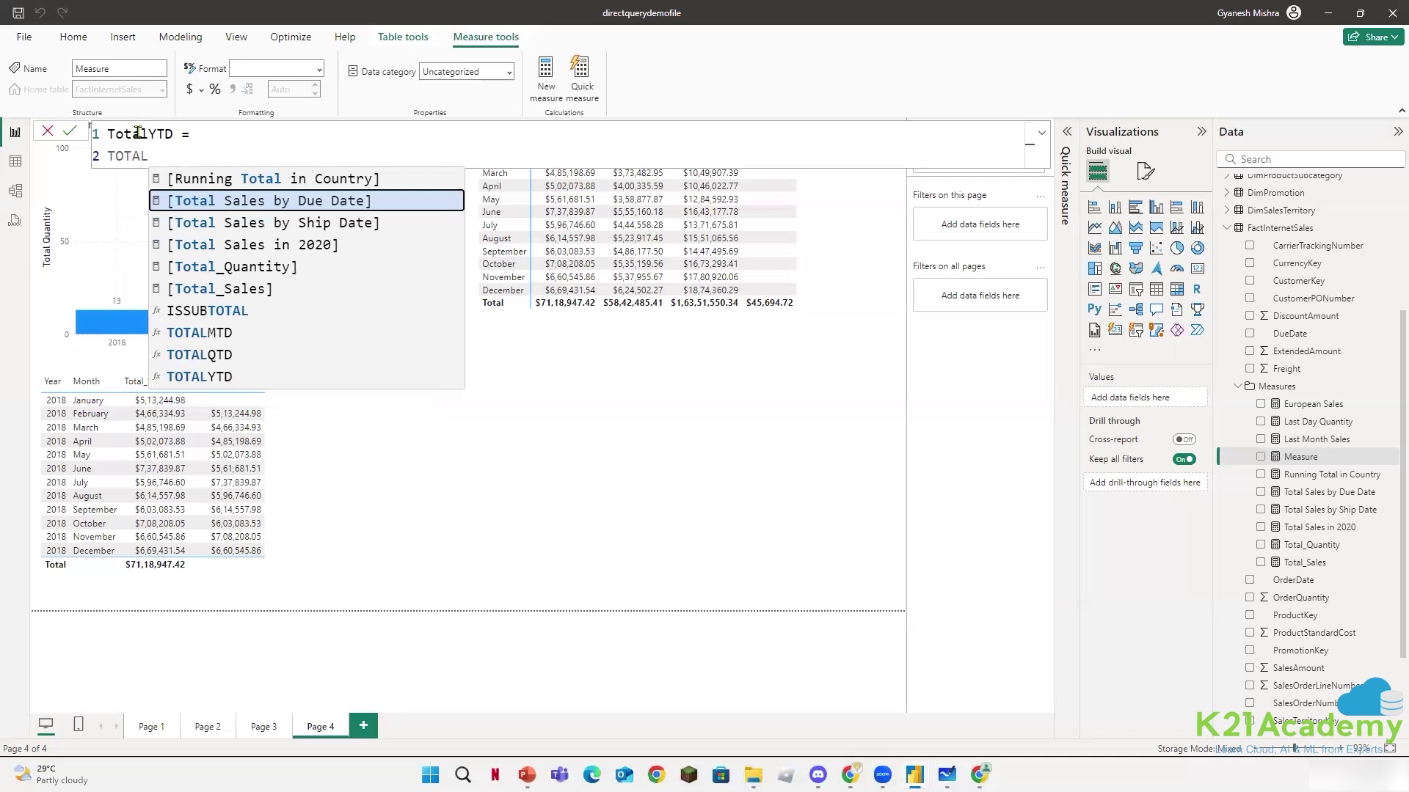
{"action": "type", "text": "YTD("}
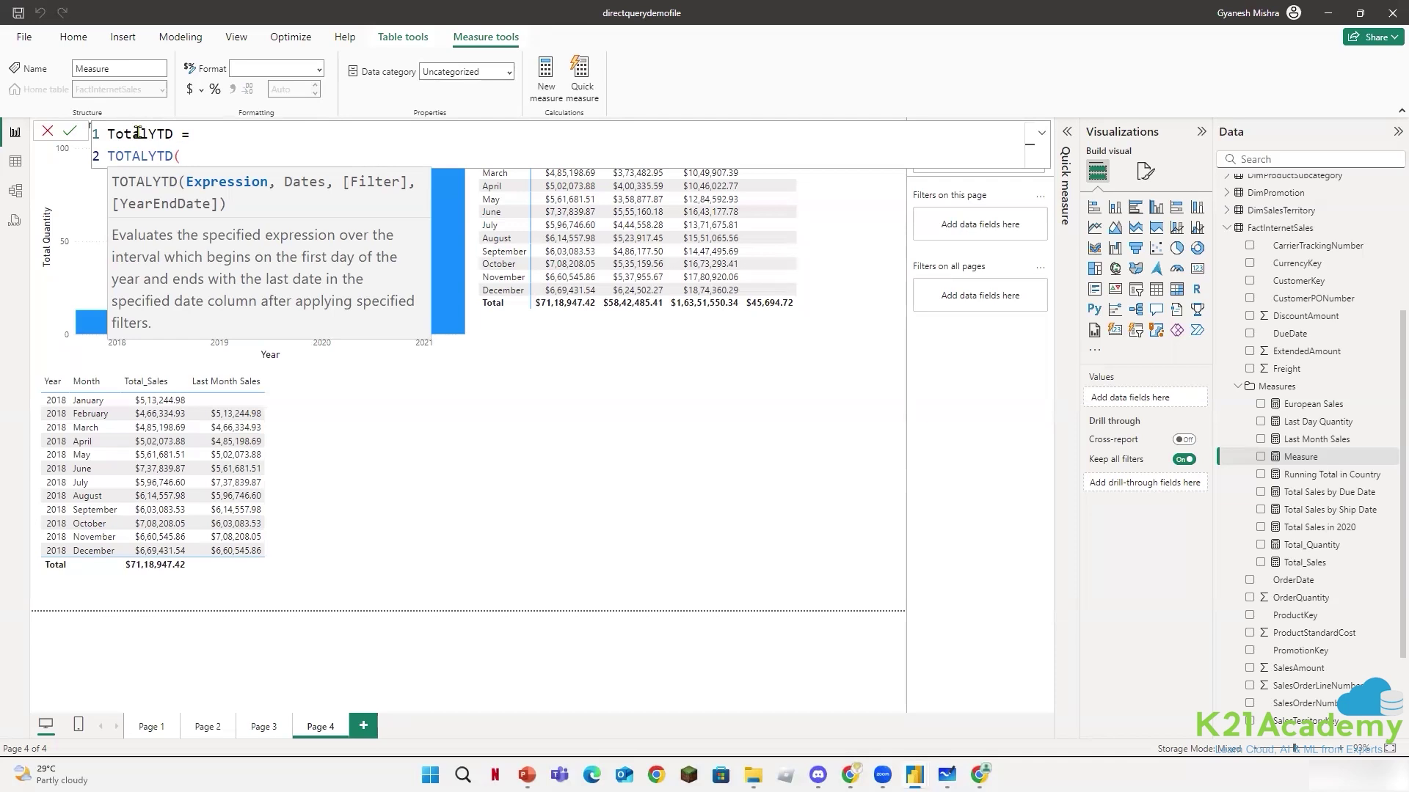
{"action": "type", "text": "["}
{"action": "type", "text": "Total"}
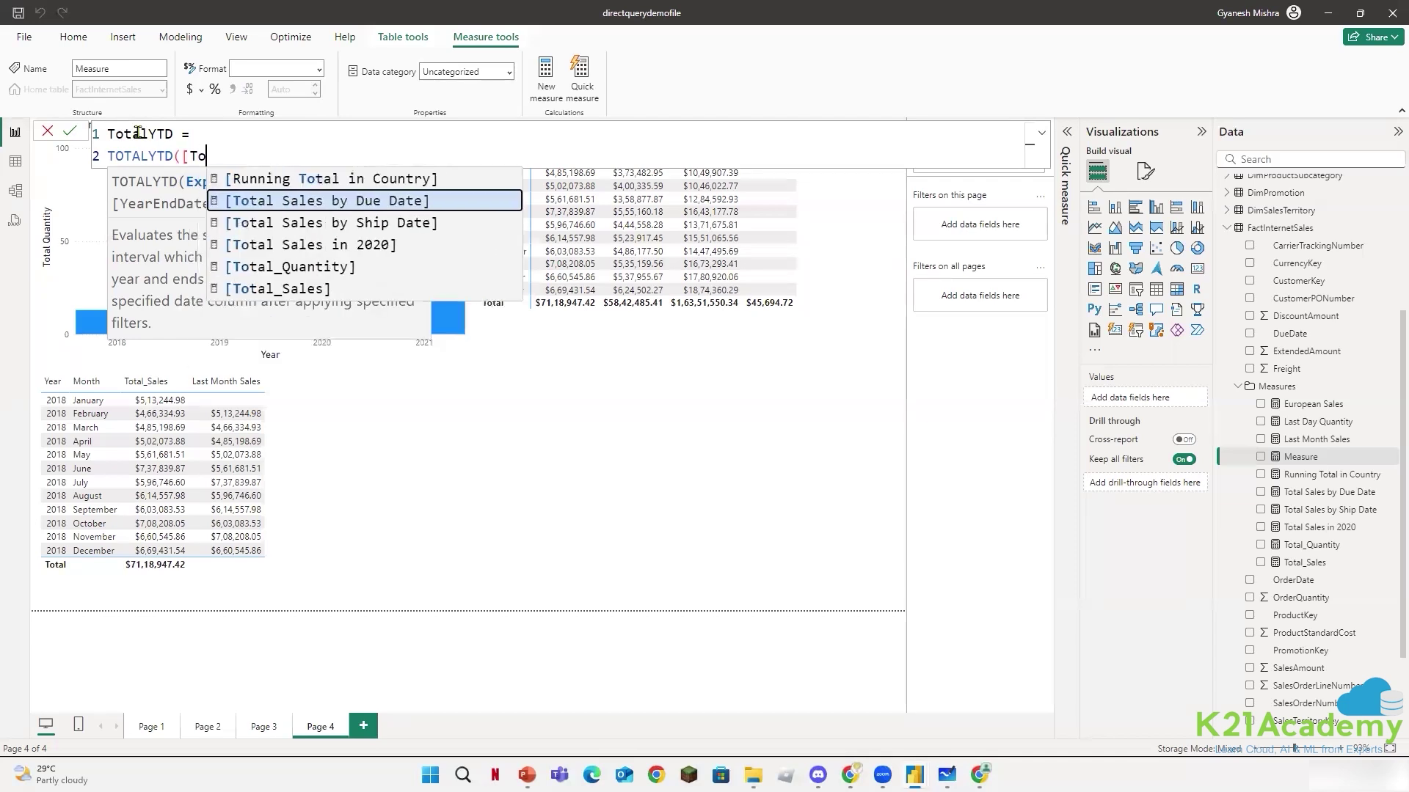
{"action": "type", "text": "_Sa"}
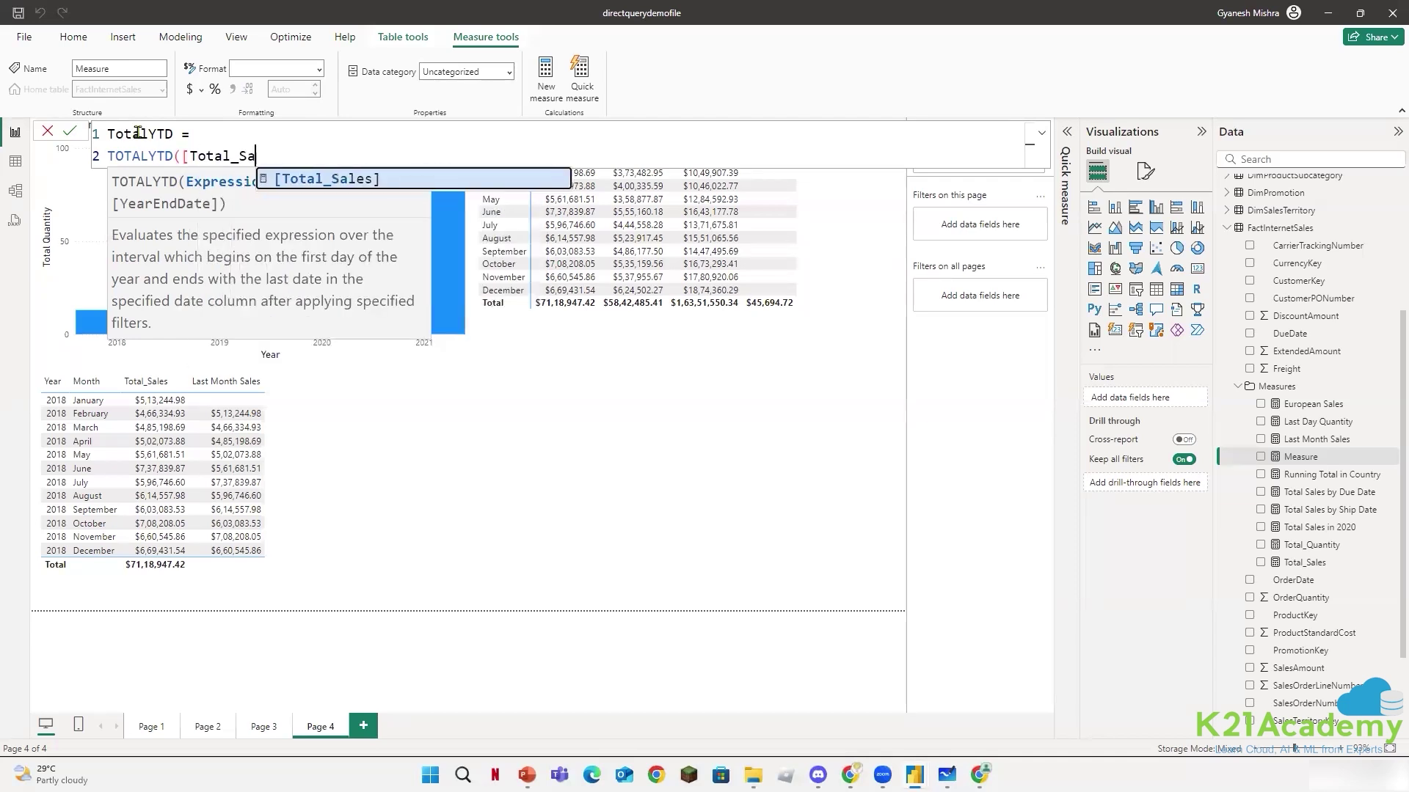
{"action": "key", "text": "Tab"}
{"action": "type", "text": ", "}
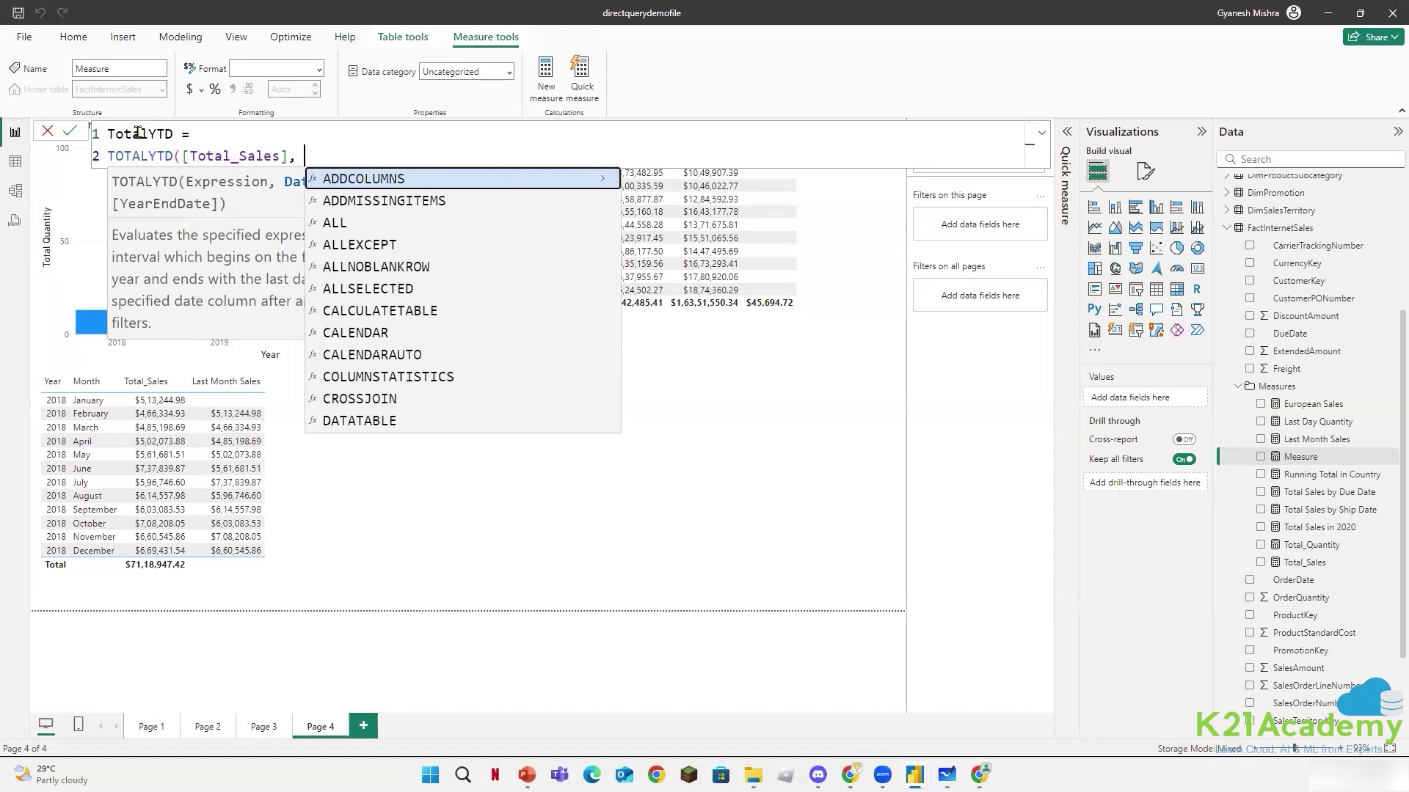
{"action": "type", "text": "'Date"}
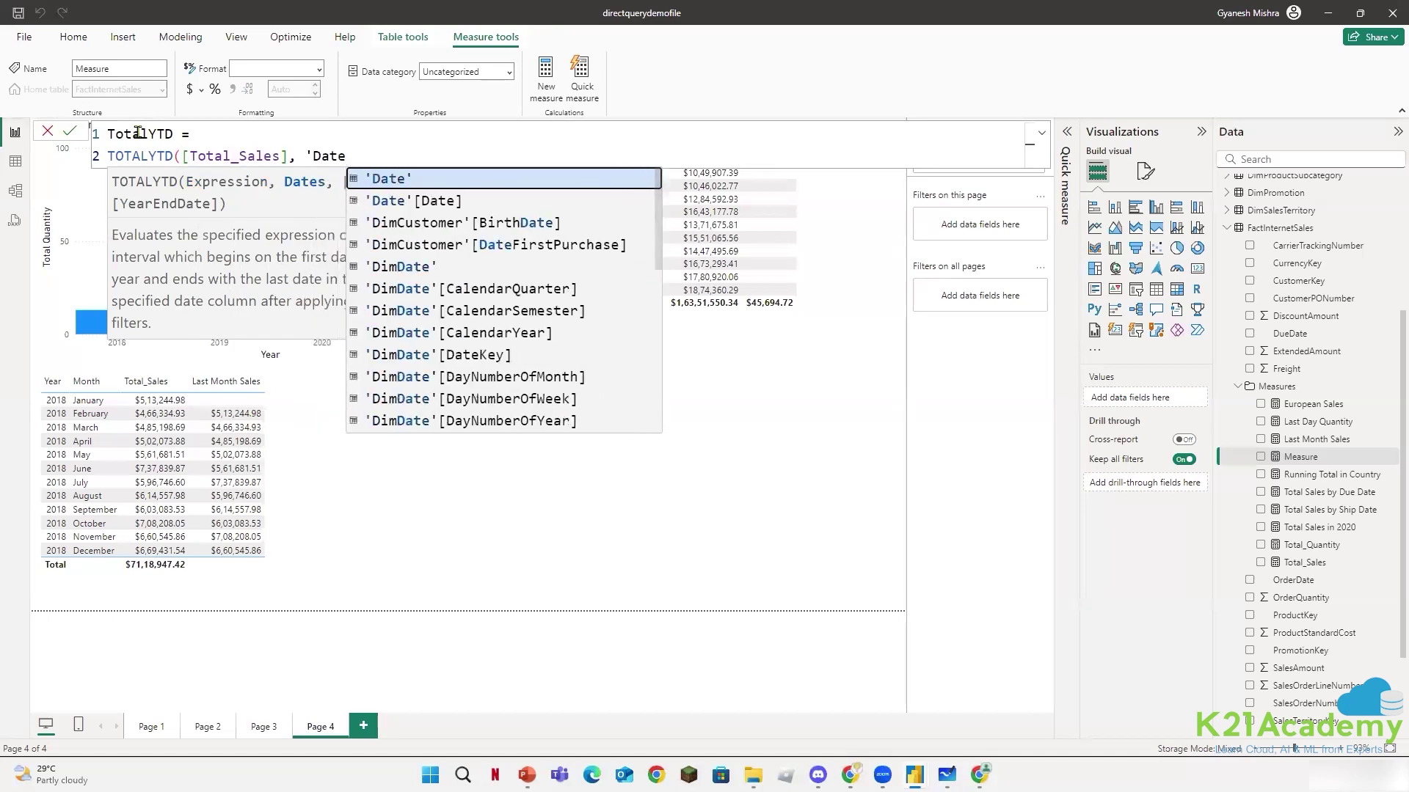
{"action": "key", "text": "Down"}
{"action": "key", "text": "Tab"}
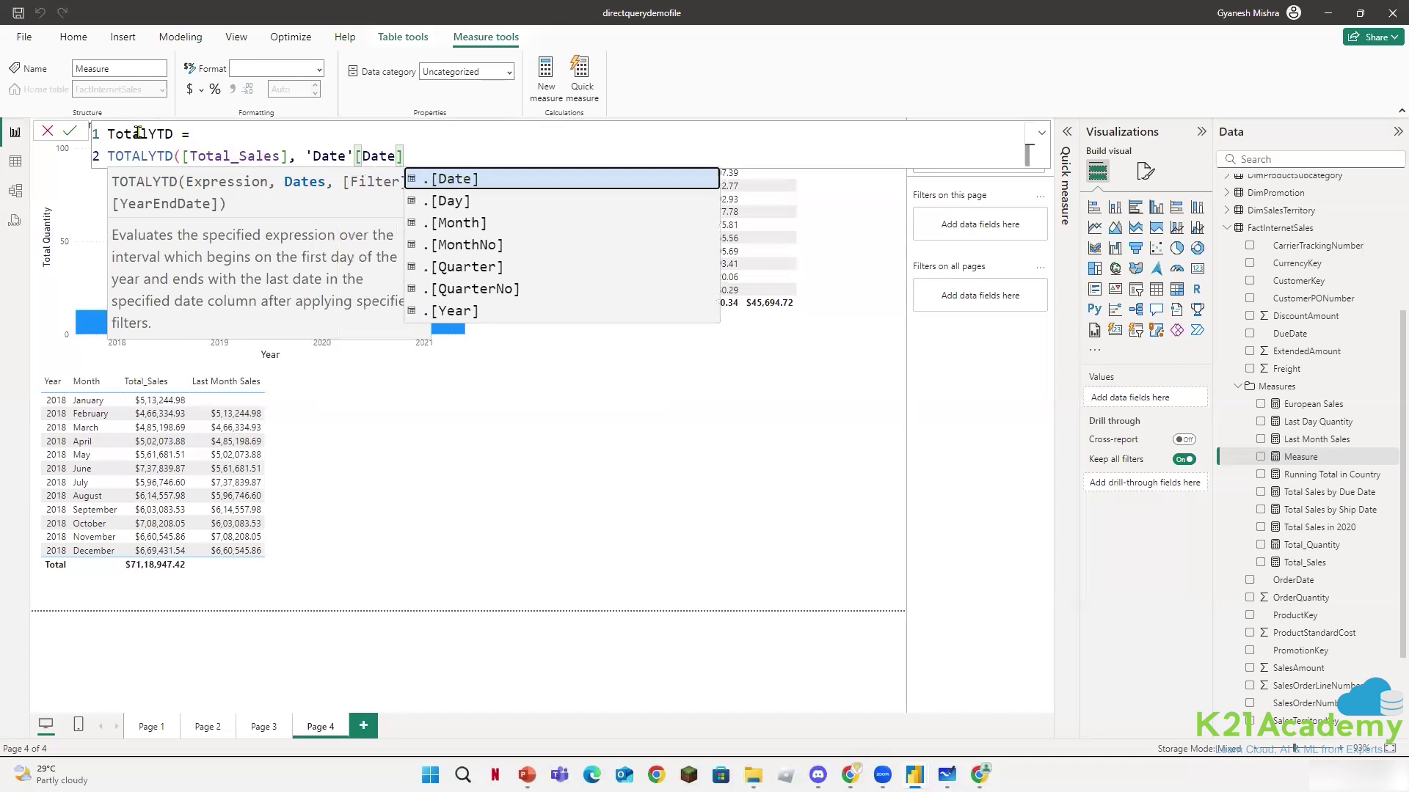
{"action": "type", "text": ")"}
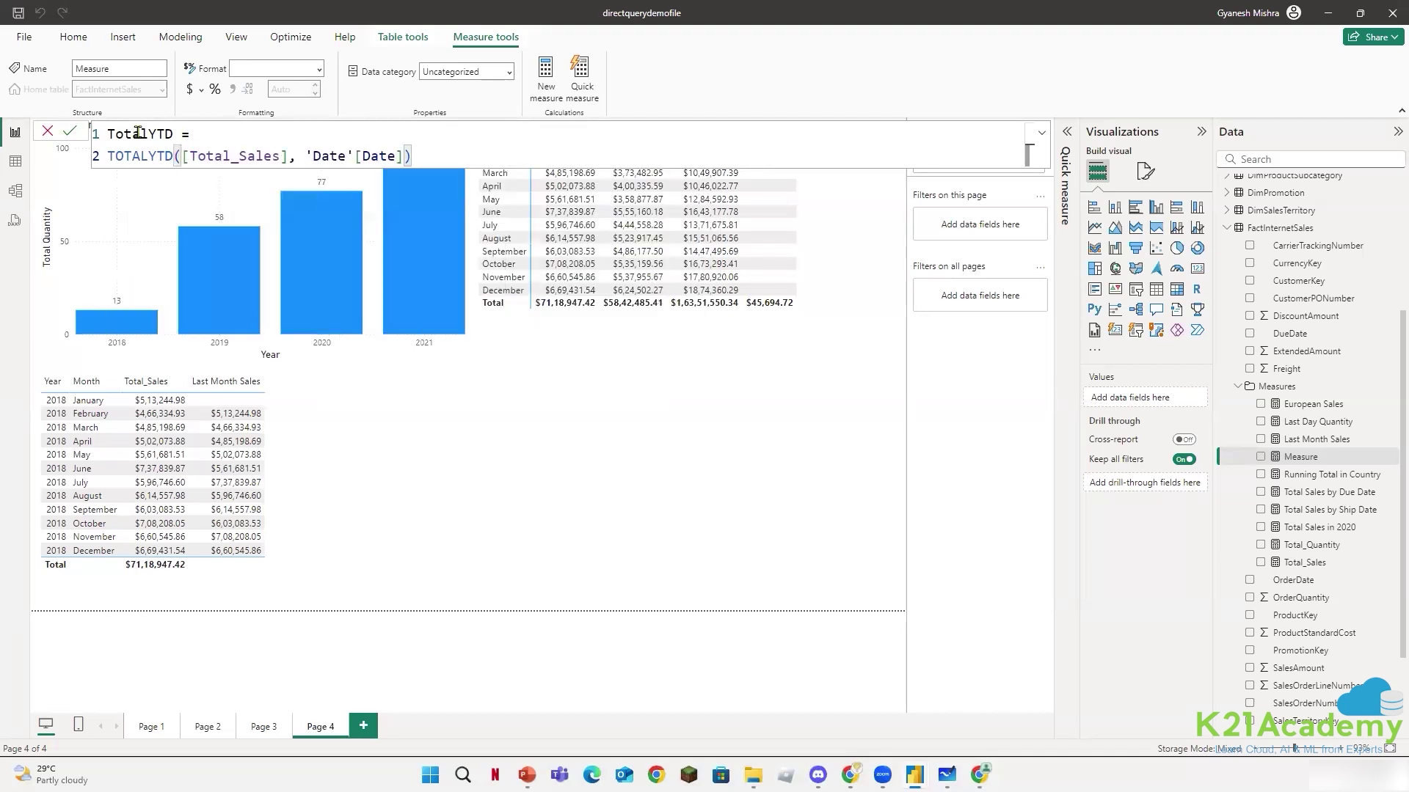
{"action": "key", "text": "Return"}
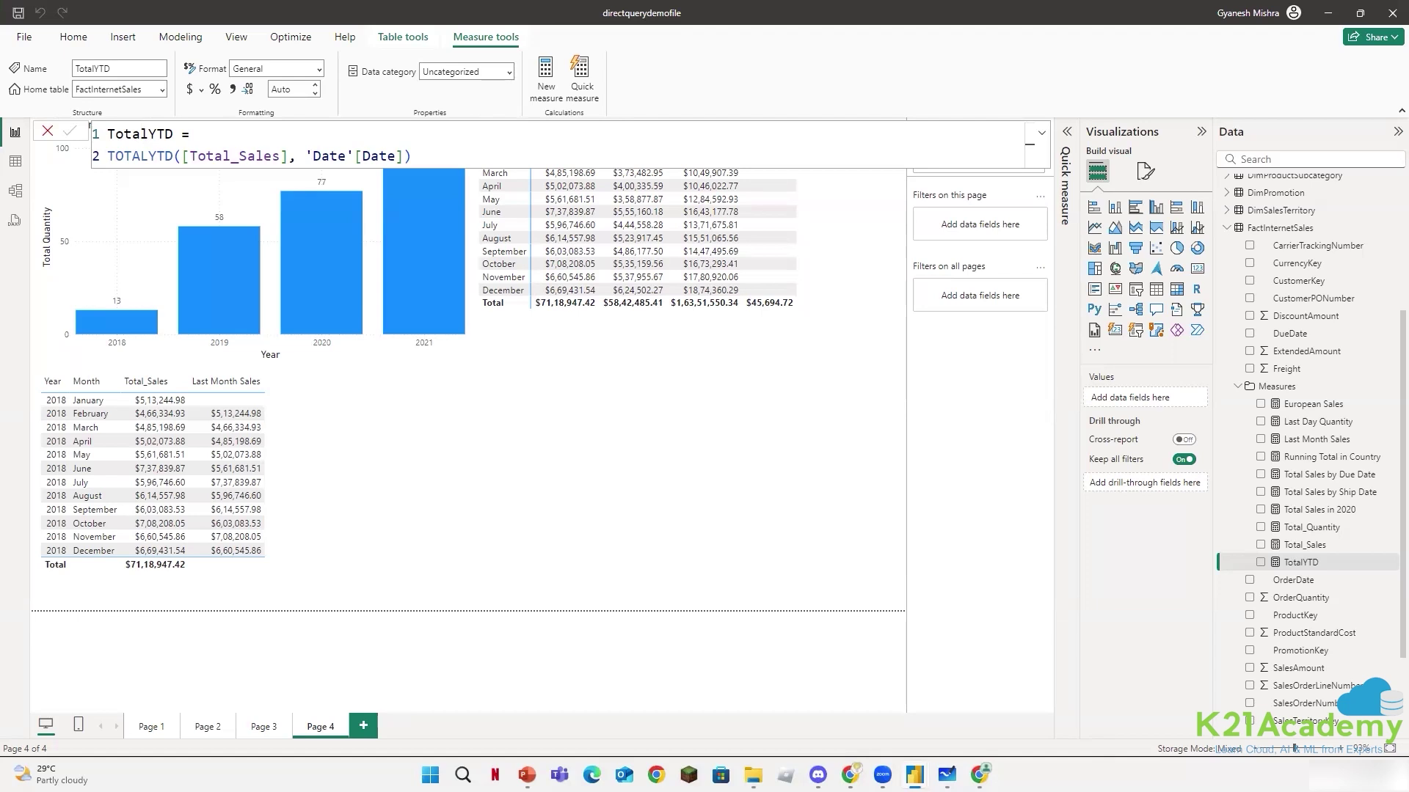
- Add a new table visual showing TotalYTD in the empty canvas area, and format the measure as currency with 2 decimal places
{"action": "left_click", "coordinate": [496, 467]}
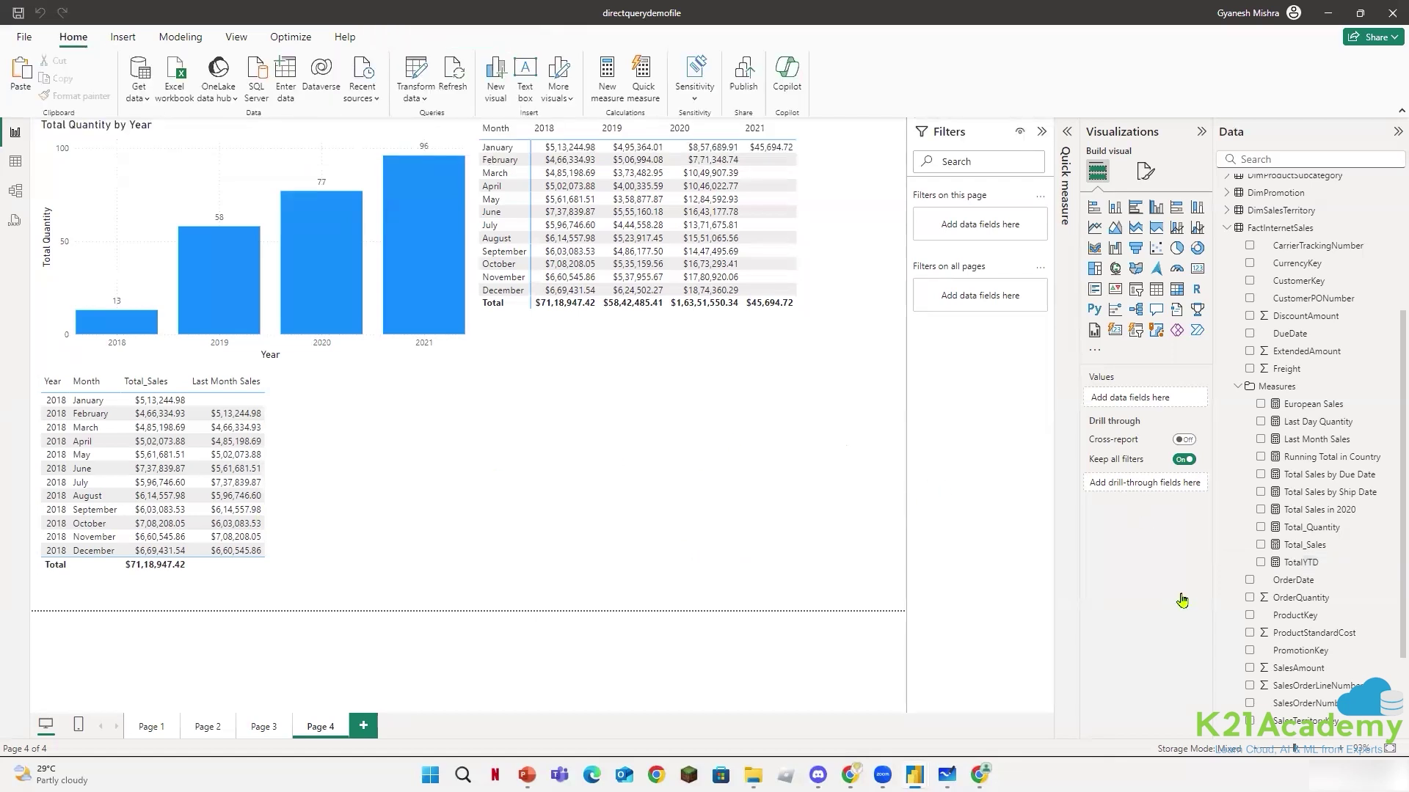
{"action": "left_click", "coordinate": [1157, 289]}
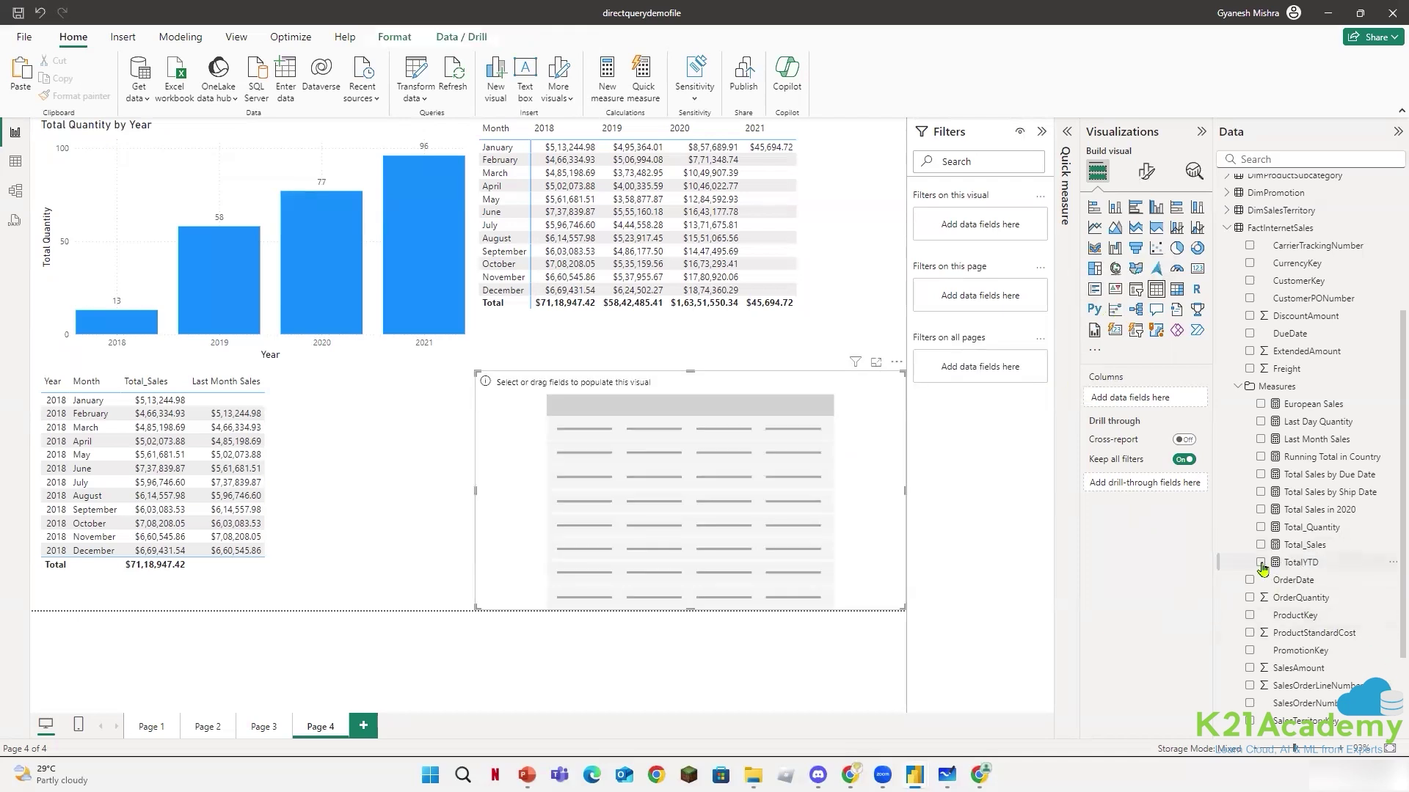
{"action": "left_click", "coordinate": [1260, 564]}
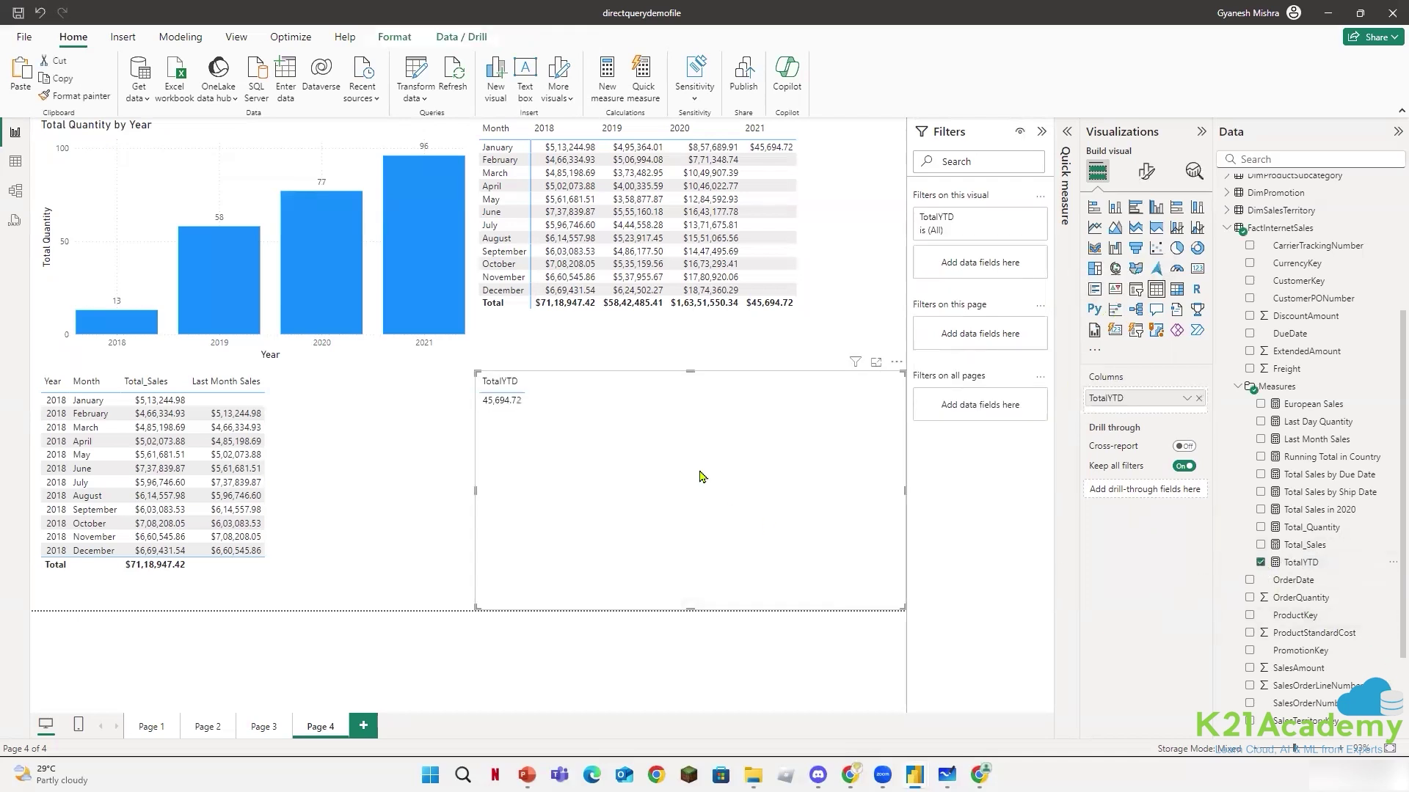
{"action": "left_click", "coordinate": [1310, 563]}
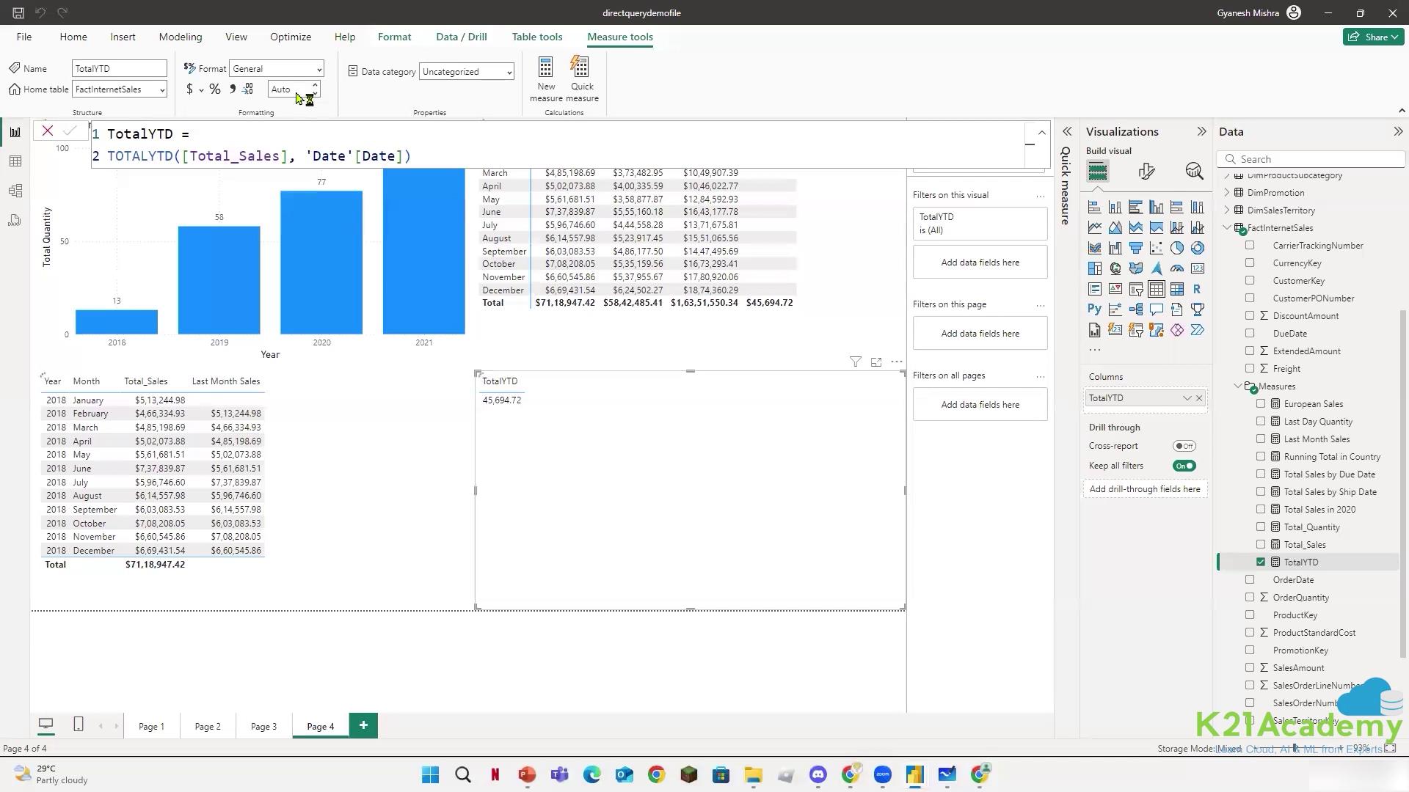
{"action": "left_click", "coordinate": [295, 96]}
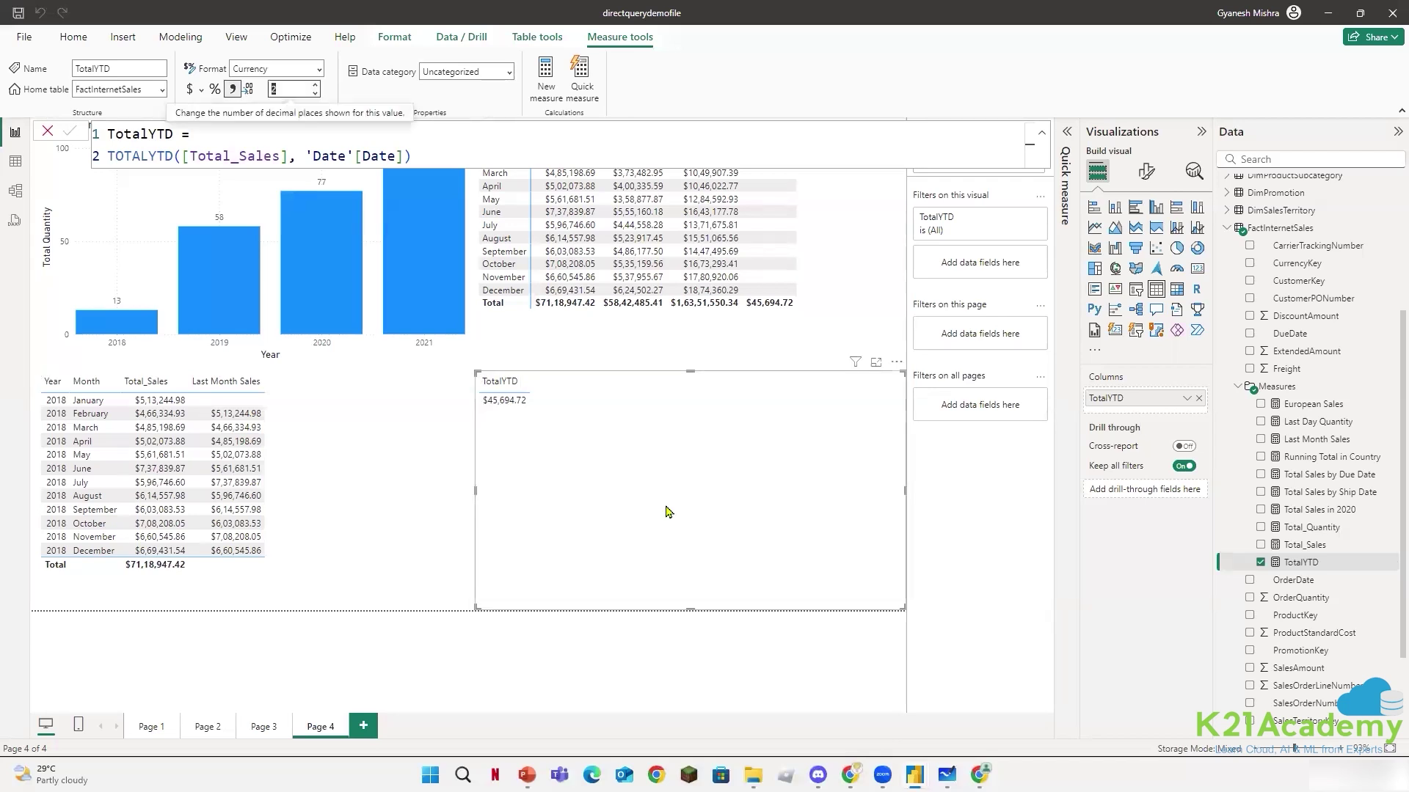
- Add Year from the Date table's Date Hierarchy to the TotalYTD table as the column before TotalYTD
{"action": "left_click", "coordinate": [1238, 387]}
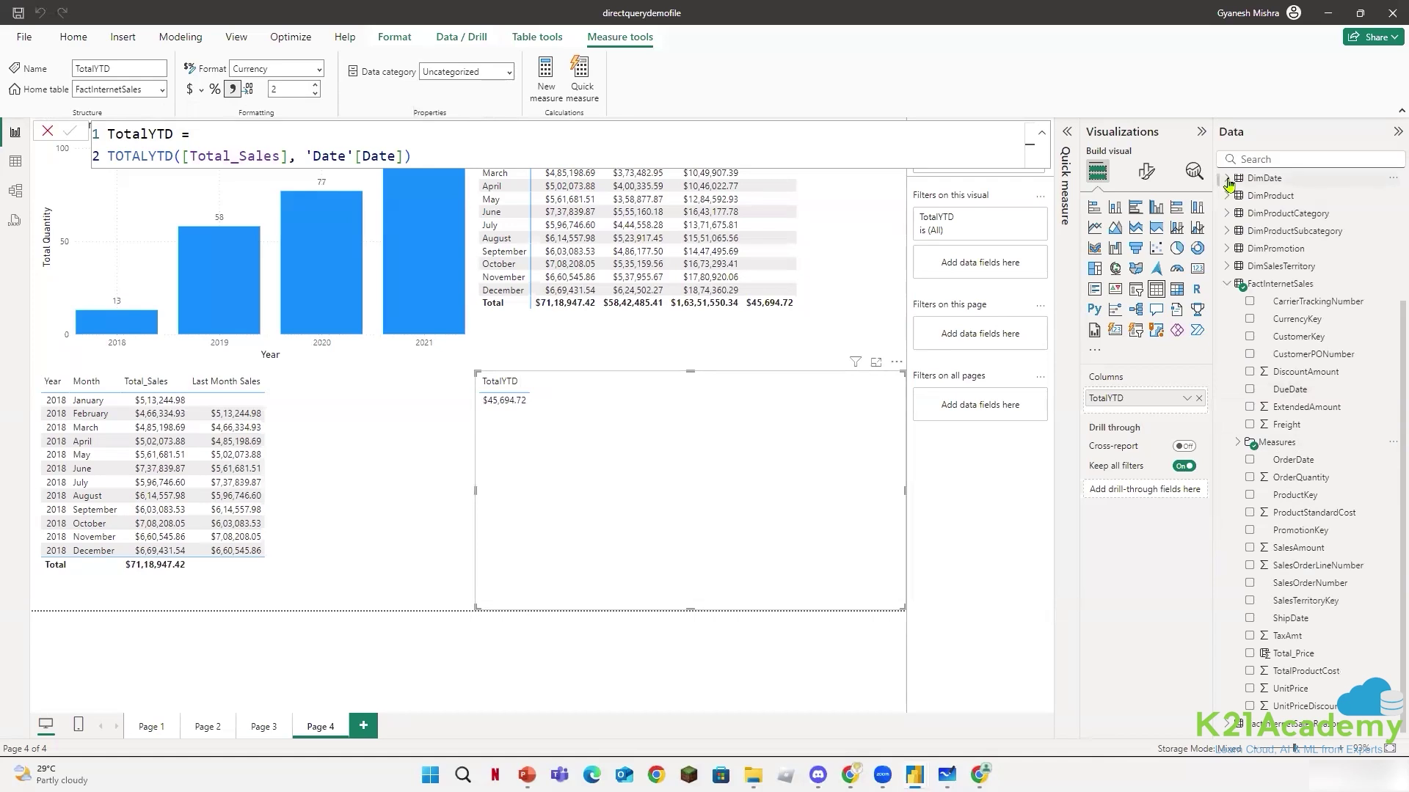
{"action": "left_click", "coordinate": [1245, 180]}
{"action": "scroll", "coordinate": [1291, 323], "scroll_direction": "up", "scroll_amount": 3}
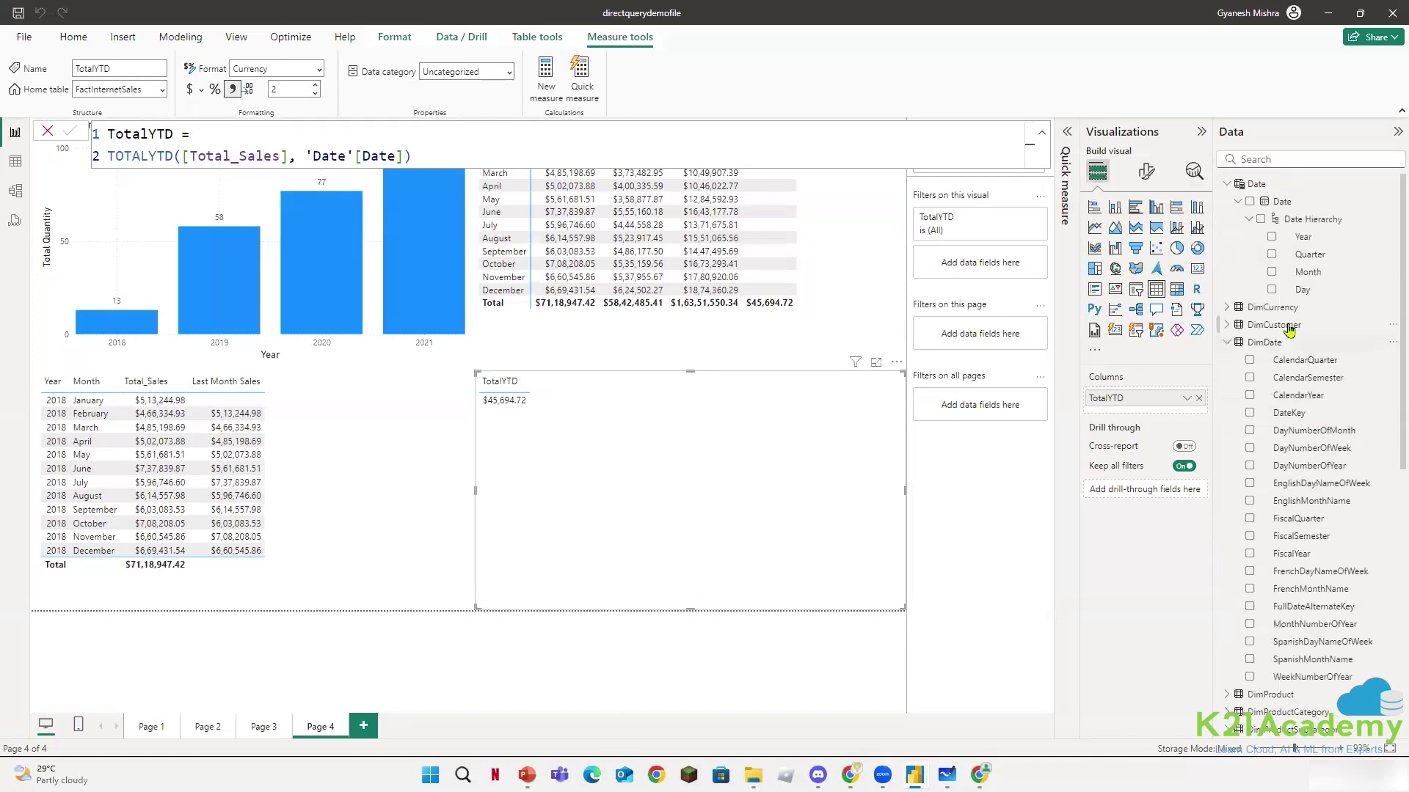
{"action": "left_click", "coordinate": [1227, 342]}
{"action": "left_click", "coordinate": [1271, 237]}
{"action": "left_click_drag", "start_coordinate": [1152, 429], "coordinate": [1155, 395]}
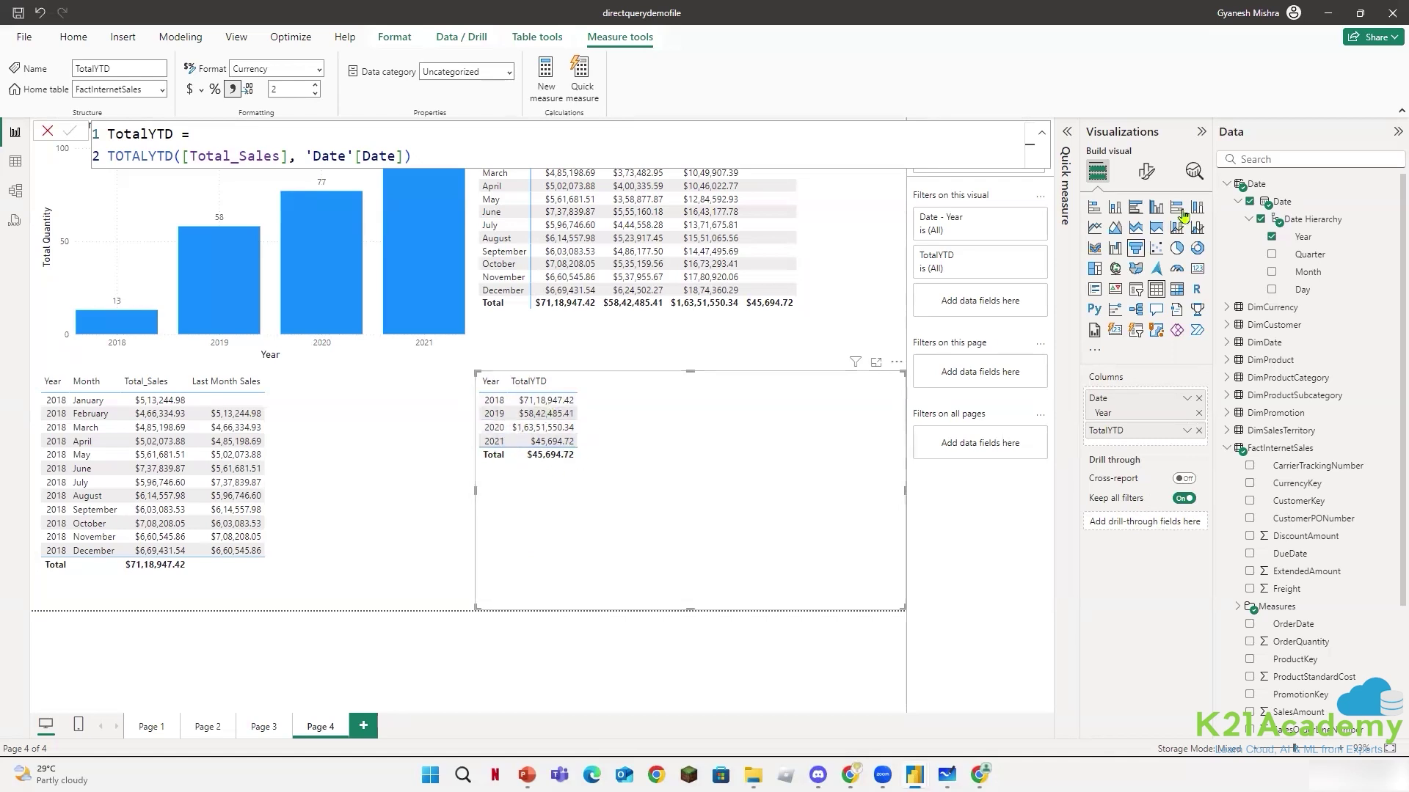
- Turn off the totals row in the TotalYTD table
{"action": "left_click", "coordinate": [1149, 174]}
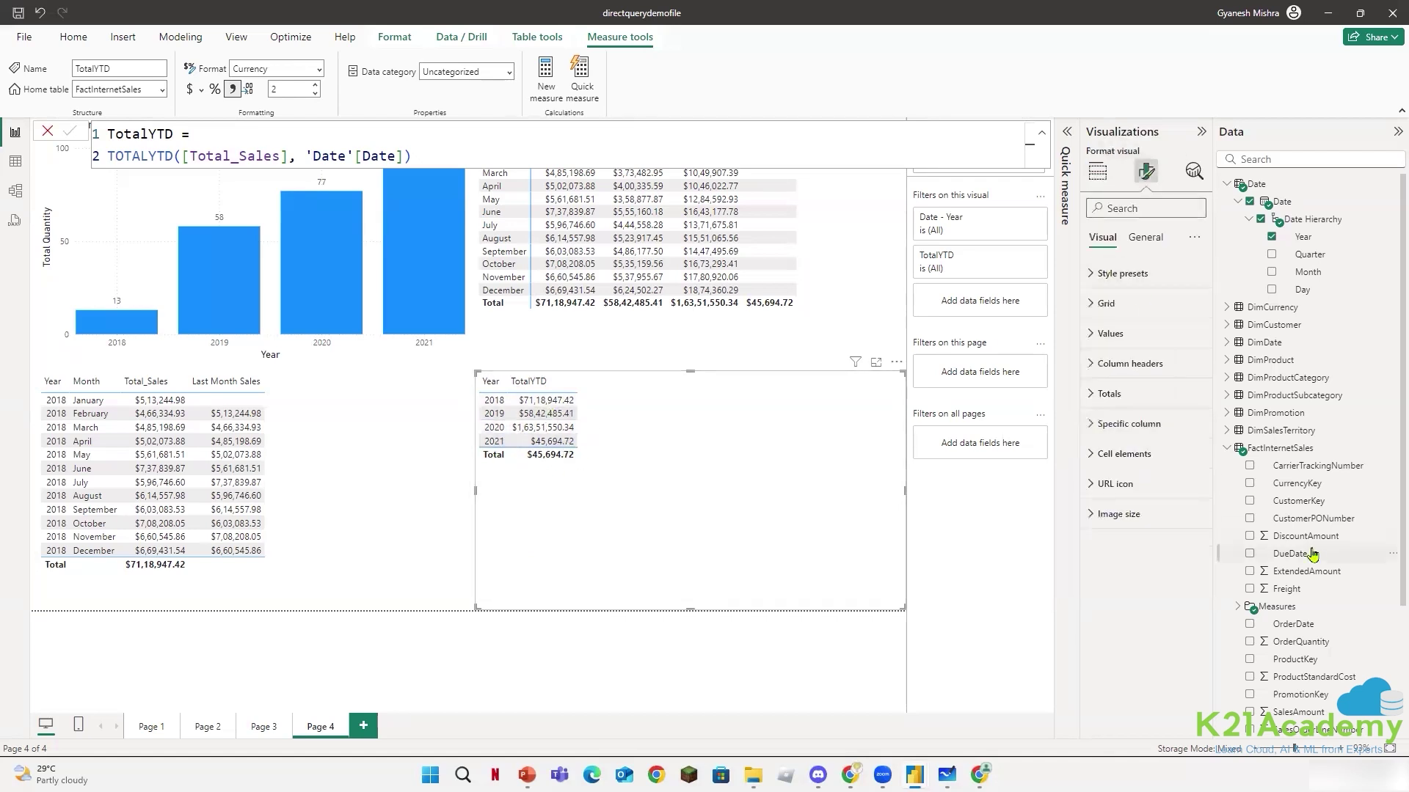
{"action": "left_click", "coordinate": [1095, 396]}
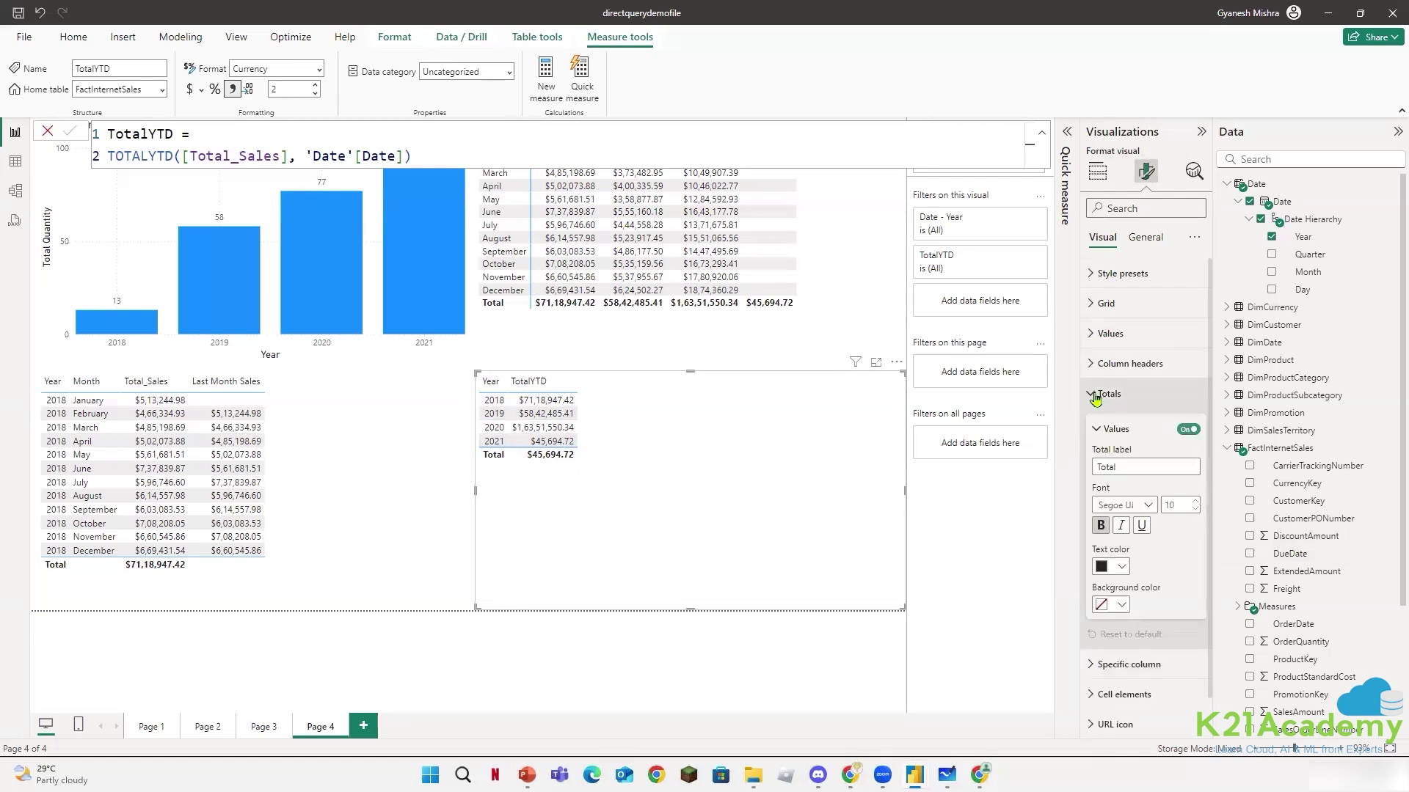
{"action": "left_click", "coordinate": [1185, 430]}
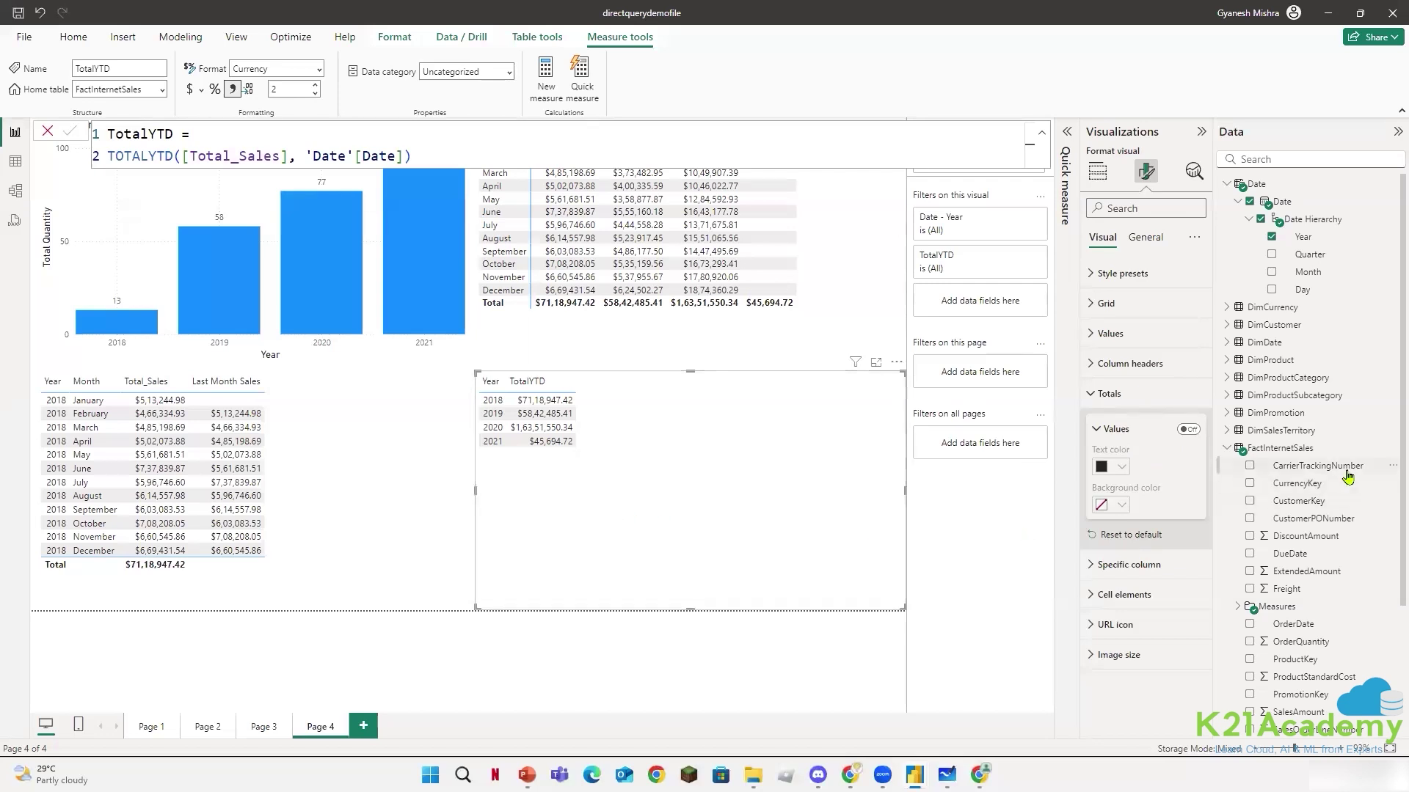
- Create a new measure in FactInternetSales' Measures folder and name it TotalMTD
{"action": "left_click_drag", "start_coordinate": [421, 152], "coordinate": [112, 134]}
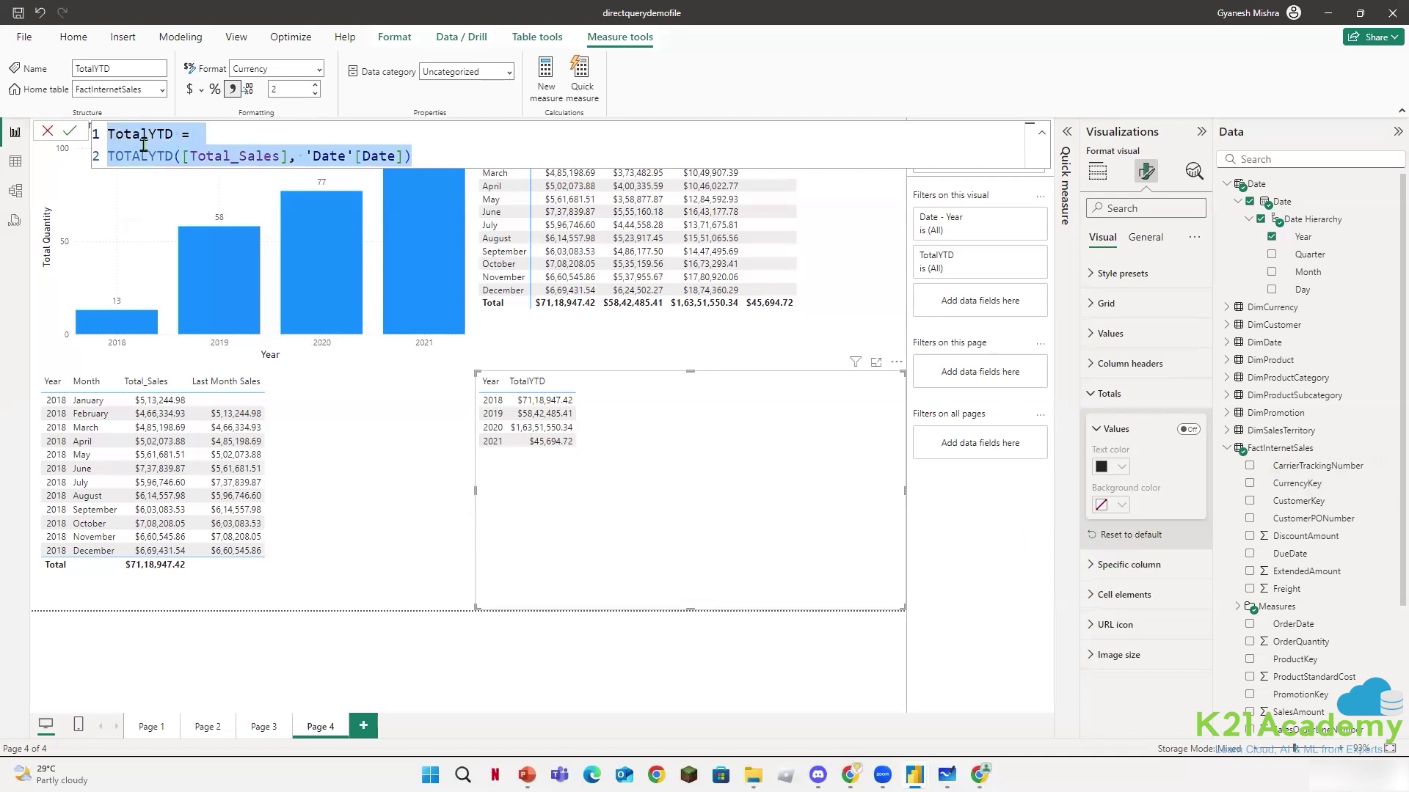
{"action": "scroll", "coordinate": [1282, 583], "scroll_direction": "down", "scroll_amount": 3}
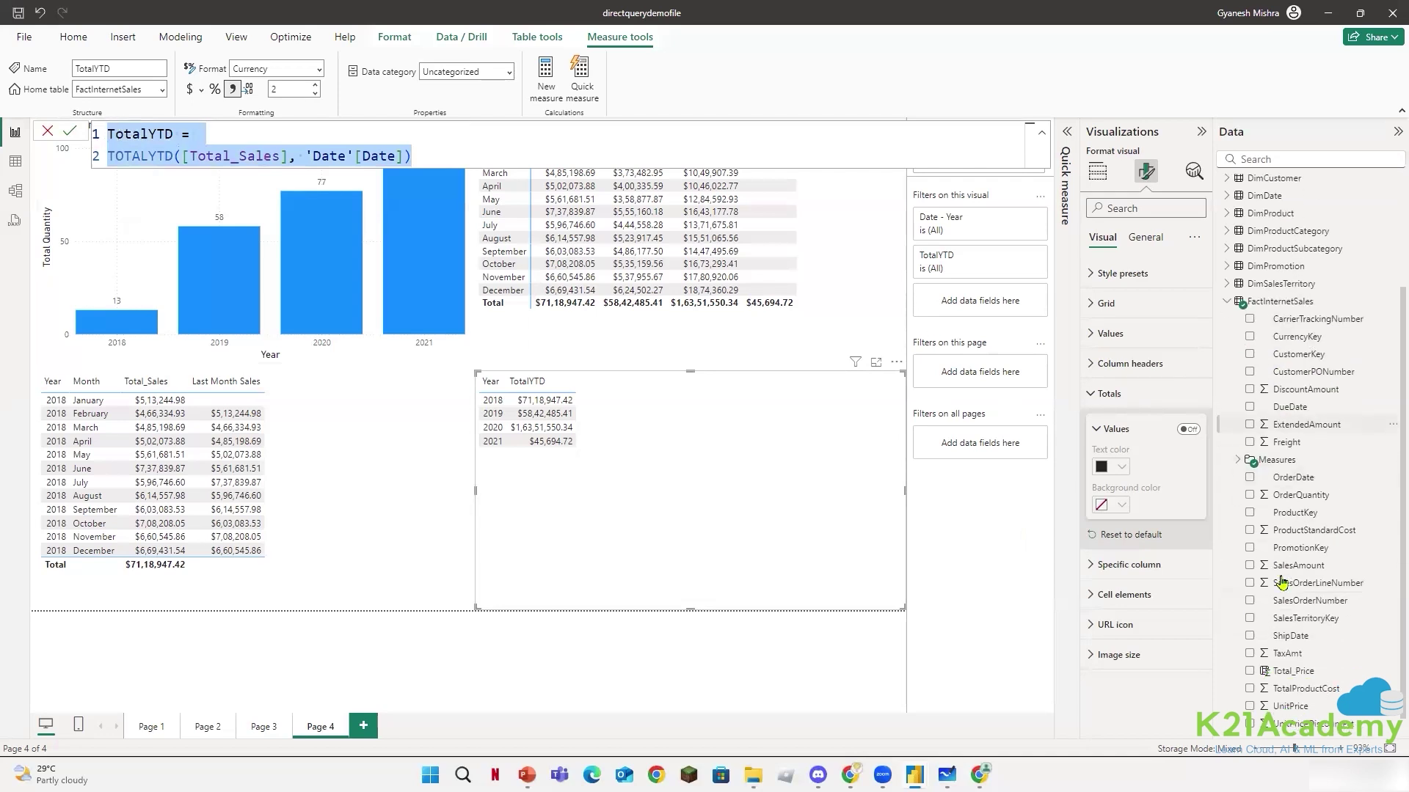
{"action": "left_click", "coordinate": [1239, 443]}
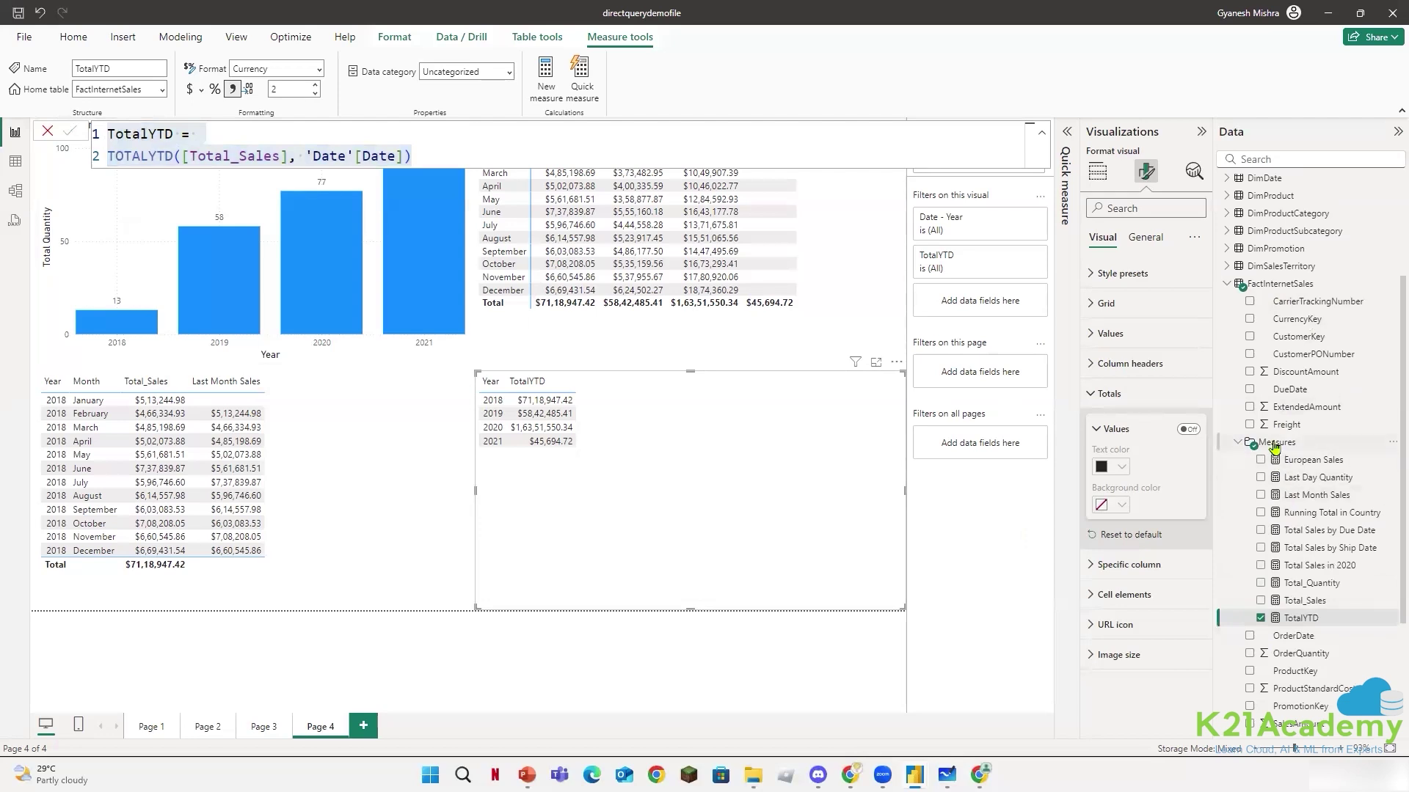
{"action": "right_click", "coordinate": [1275, 445]}
{"action": "key", "text": "Escape"}
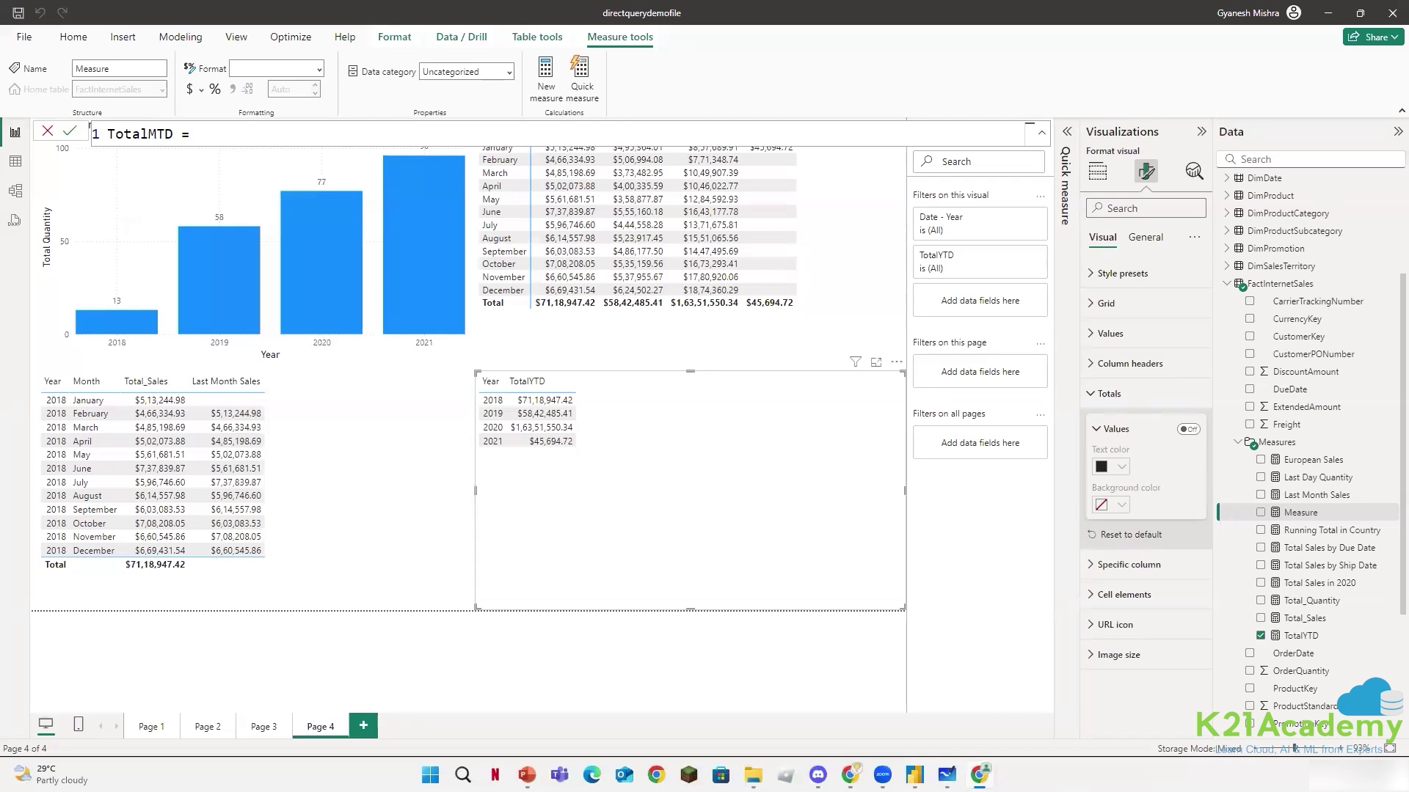
{"action": "double_click", "coordinate": [195, 135]}
{"action": "key", "text": "ctrl+a"}
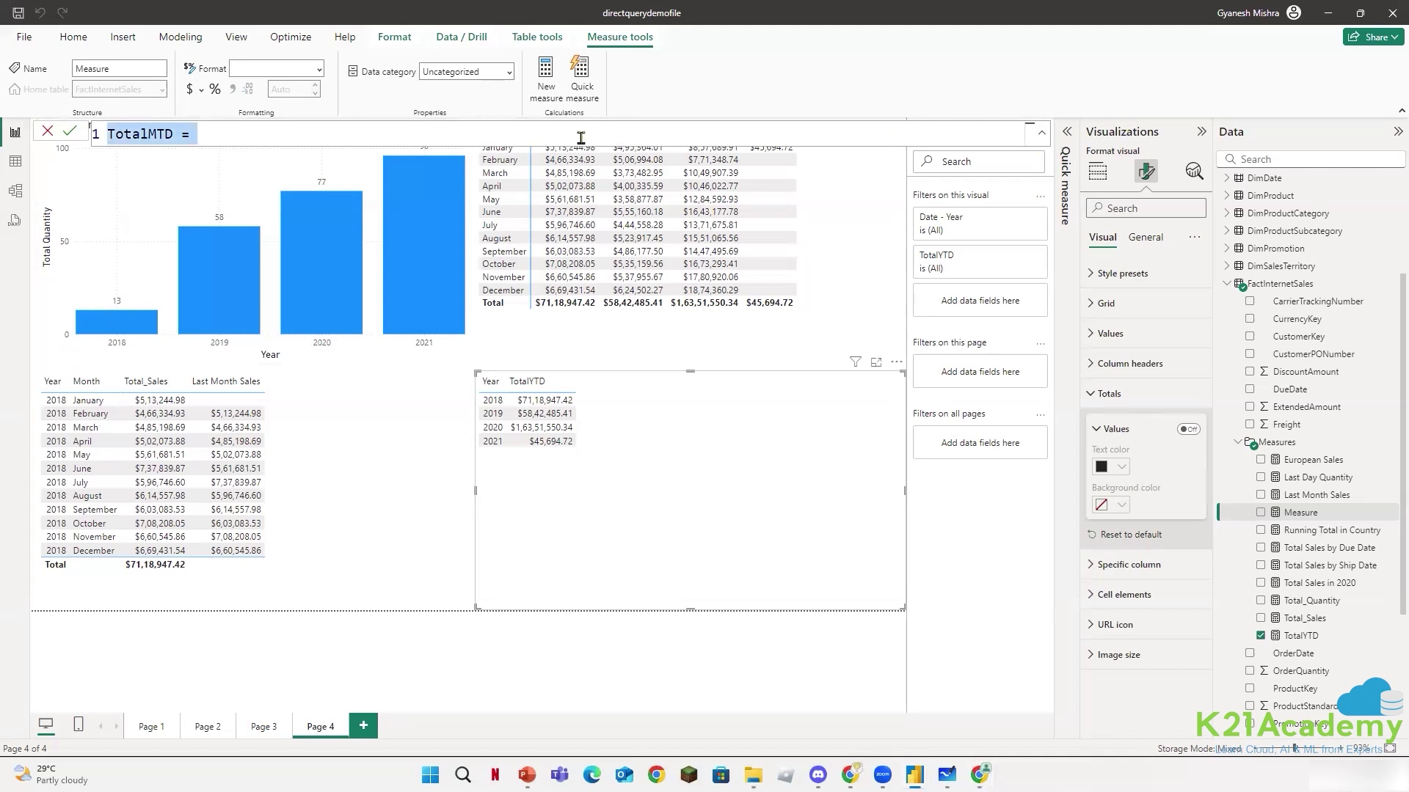
{"action": "type", "text": "TotalMTD April = CALCULATE(     SUM('Table'[Column]),     FILTER(         'Table',         MONTH('Table'[Date]) = 4 && // 4 is the month number for April         YEAR('Table'[Date]) = YEAR(TODAY()) // filter to the current year     ) )"}
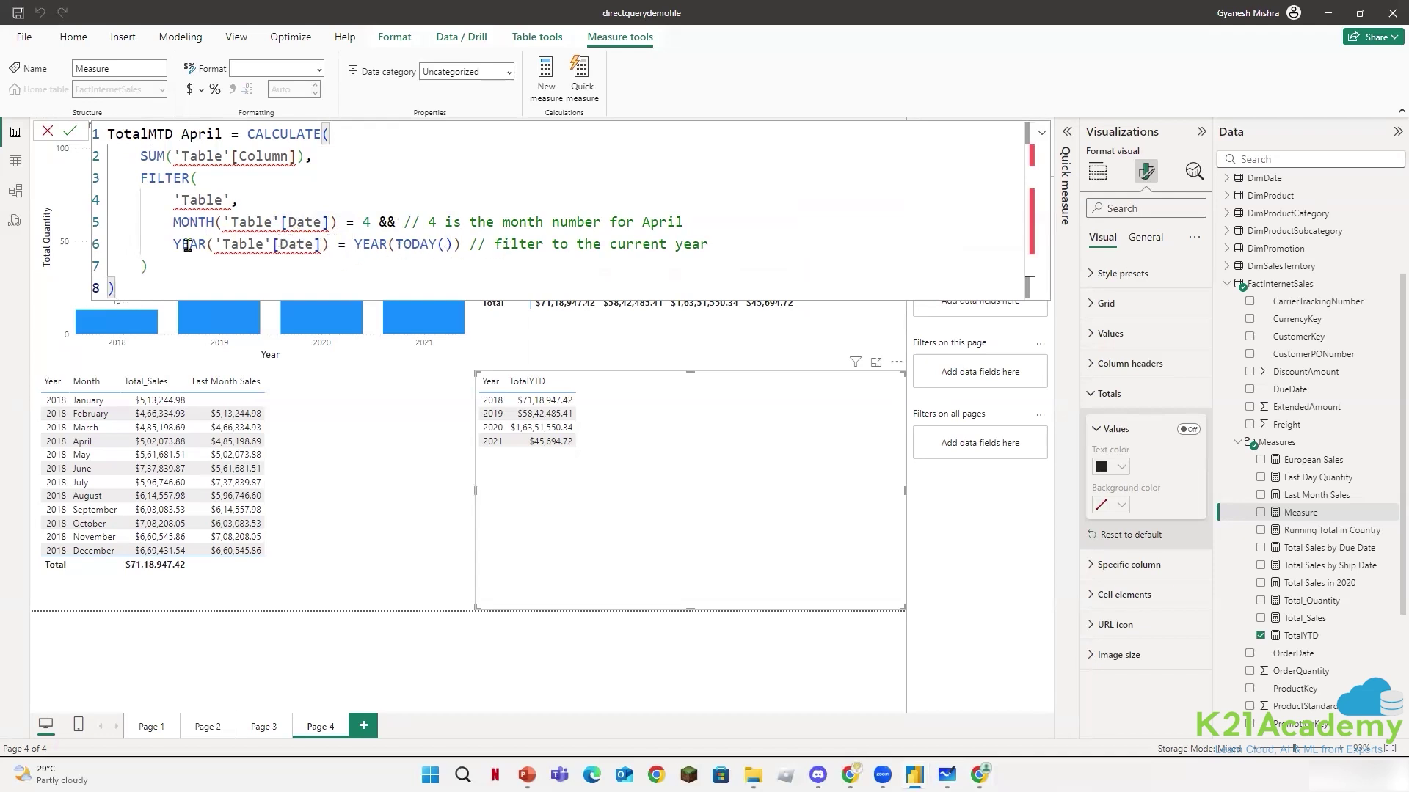
{"action": "left_click", "coordinate": [233, 208]}
{"action": "type", "text": ","}
{"action": "left_click_drag", "start_coordinate": [197, 277], "coordinate": [247, 140]}
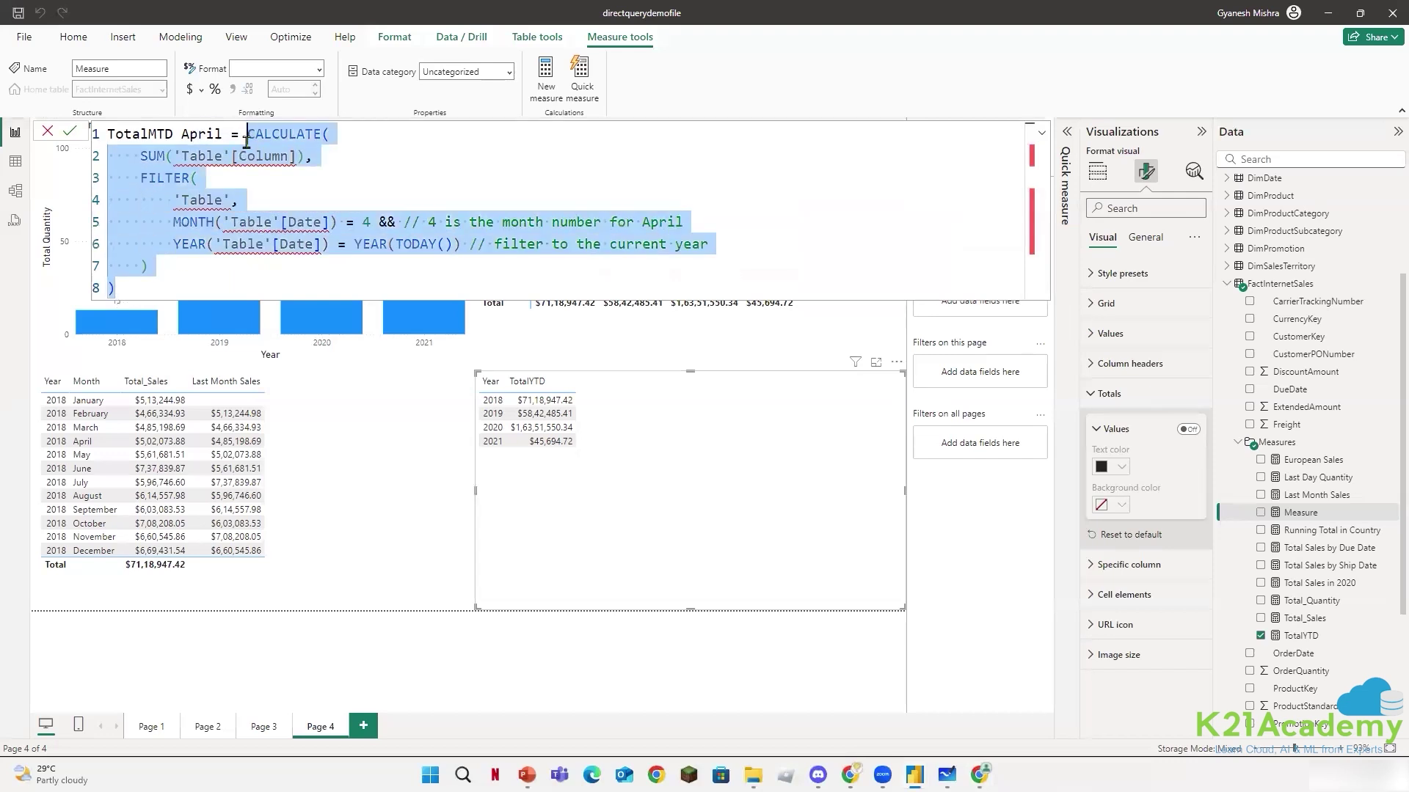
{"action": "key", "text": "Delete"}
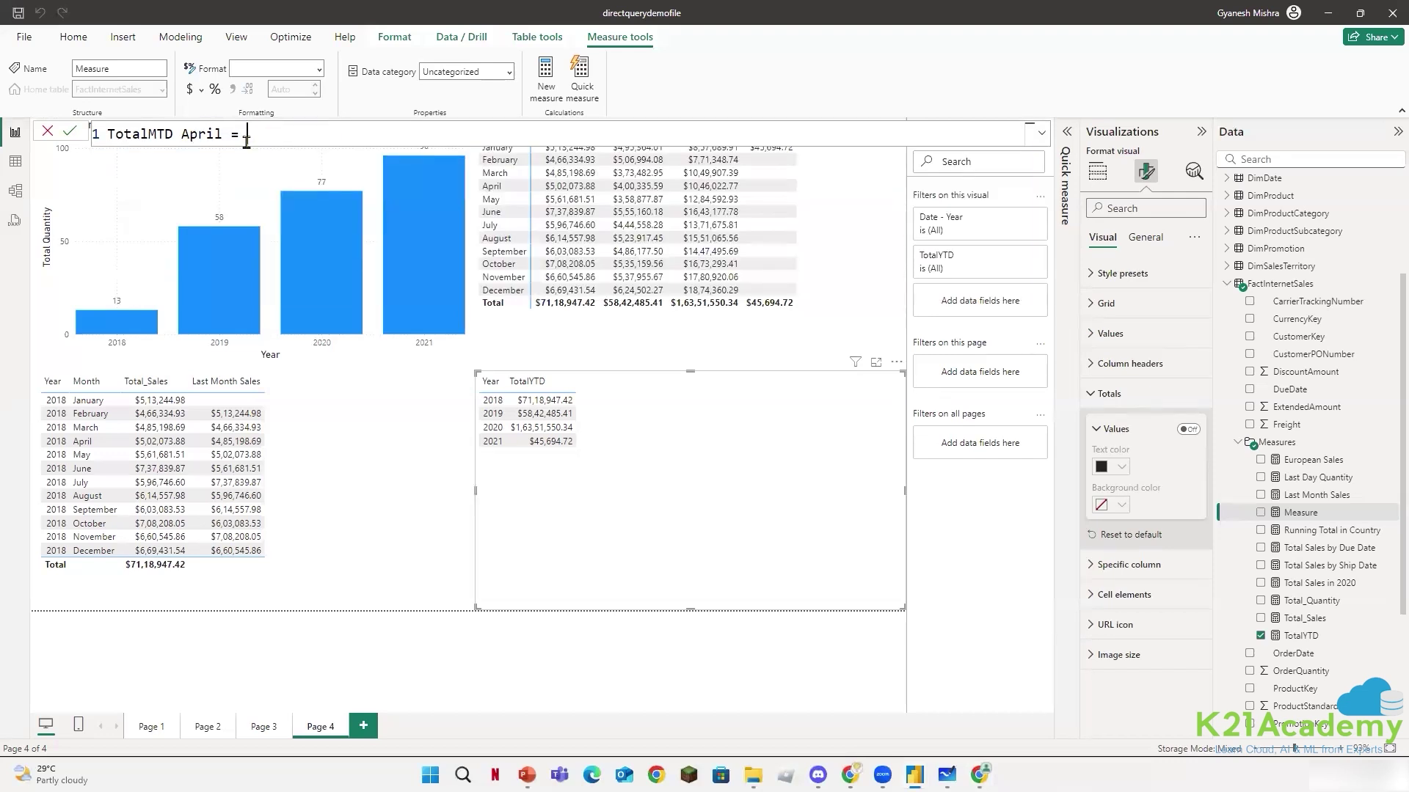
{"action": "key", "text": "shift+Return"}
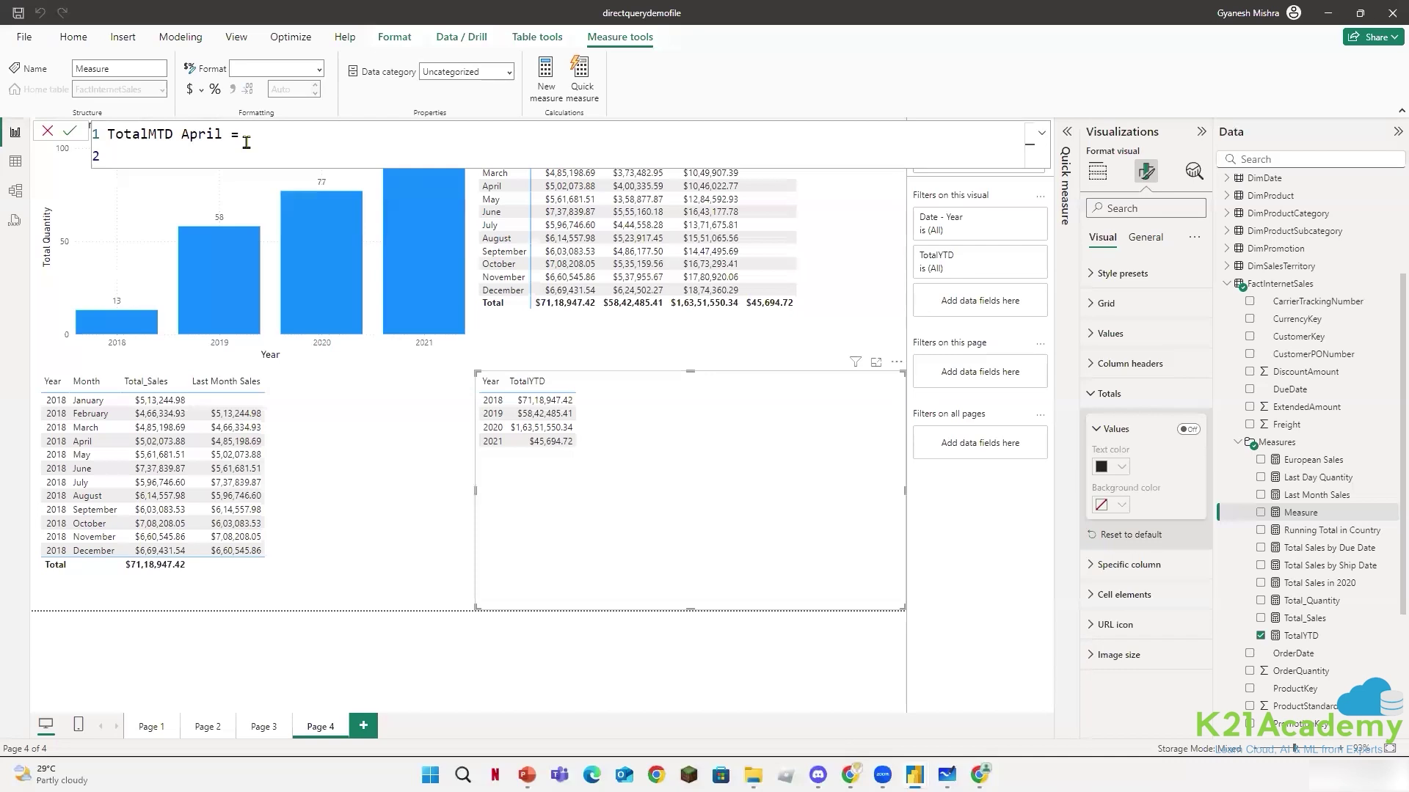
{"action": "key", "text": "BackSpace"}
{"action": "key", "text": "BackSpace"}
{"action": "key", "text": "BackSpace"}
{"action": "key", "text": "BackSpace"}
{"action": "key", "text": "BackSpace"}
{"action": "key", "text": "BackSpace"}
{"action": "key", "text": "BackSpace"}
{"action": "key", "text": "BackSpace"}
{"action": "key", "text": "BackSpace"}
{"action": "key", "text": "BackSpace"}
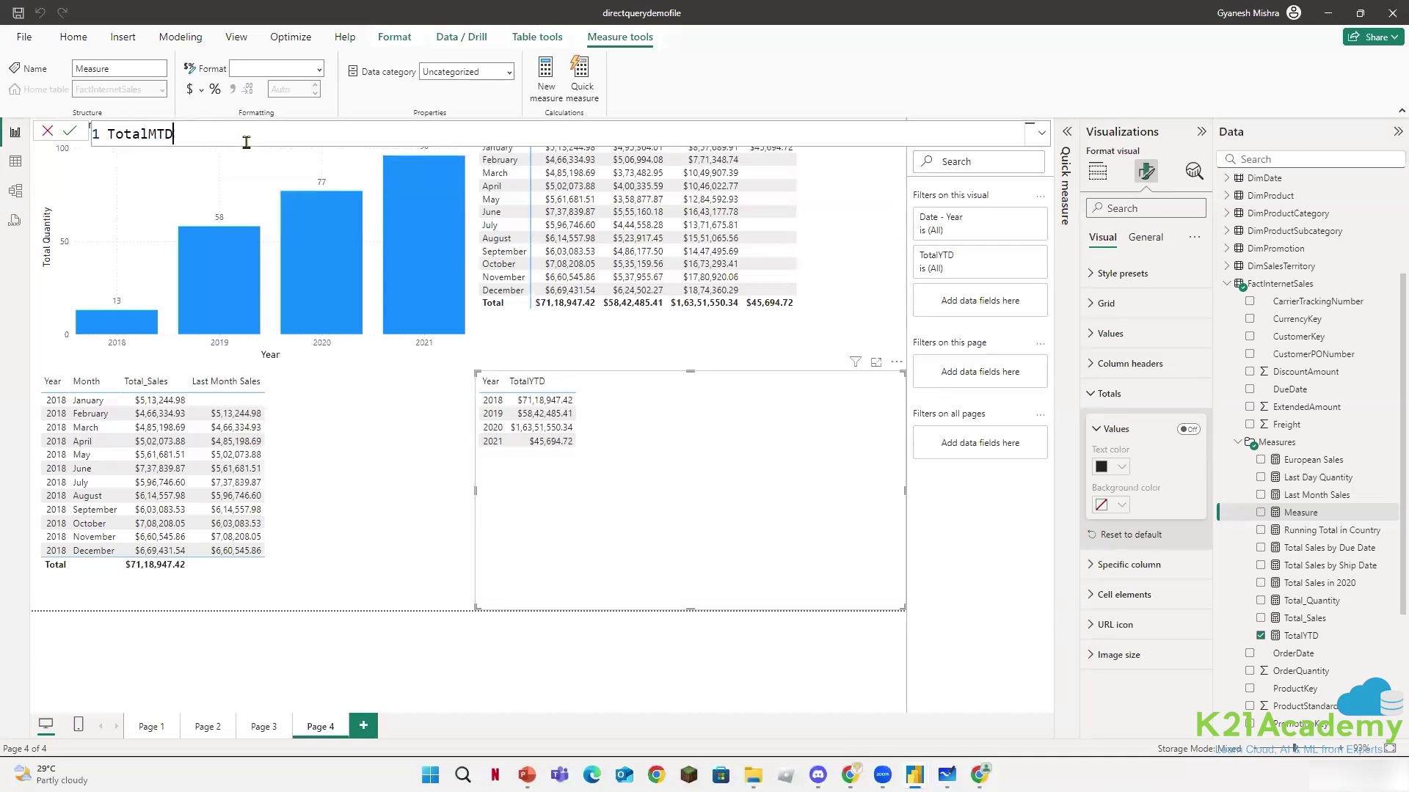
- Begin the TotalMTD measure's formula with the TOTALMTD function, using [Total_Sales] as its expression
{"action": "type", "text": "="}
{"action": "key", "text": "shift+Return"}
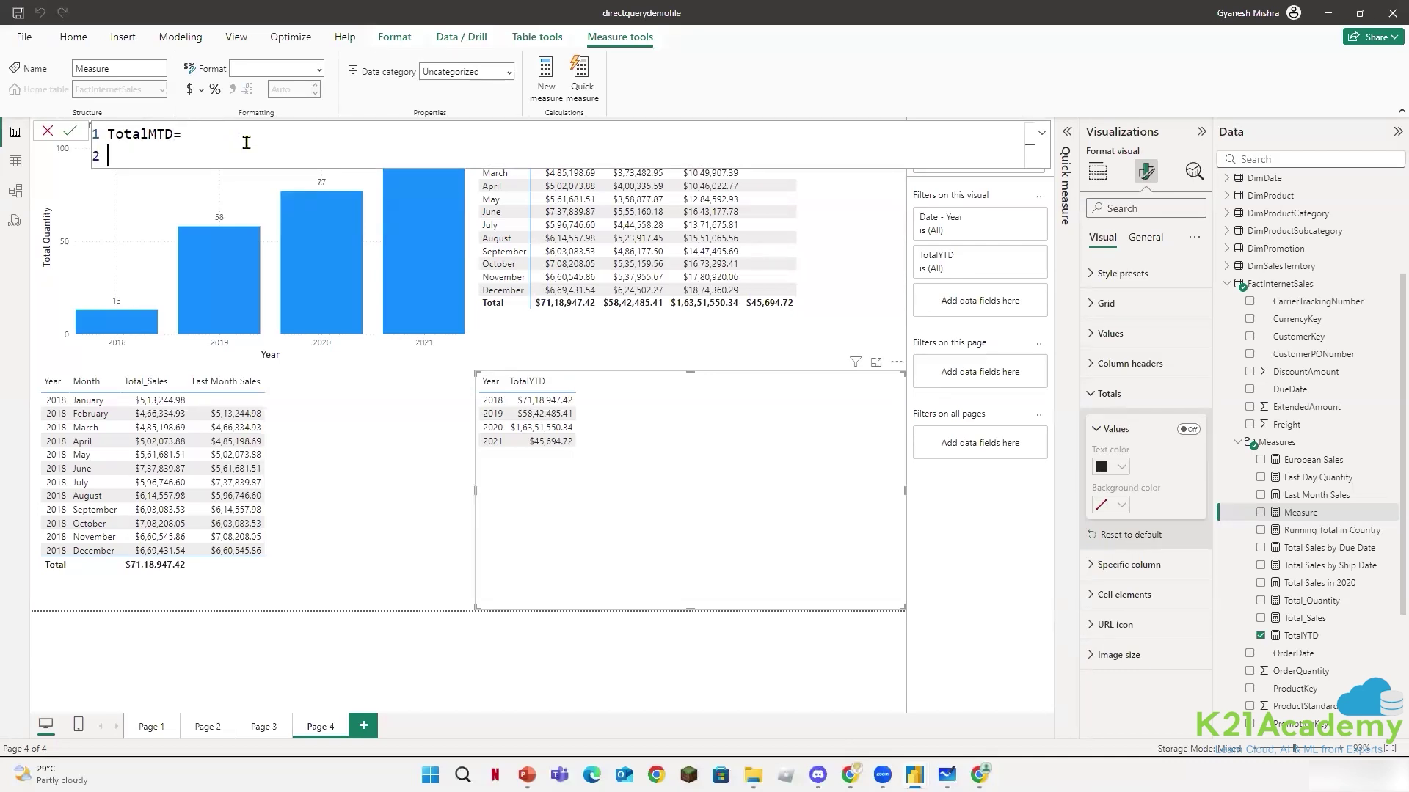
{"action": "type", "text": "TOTALMTD"}
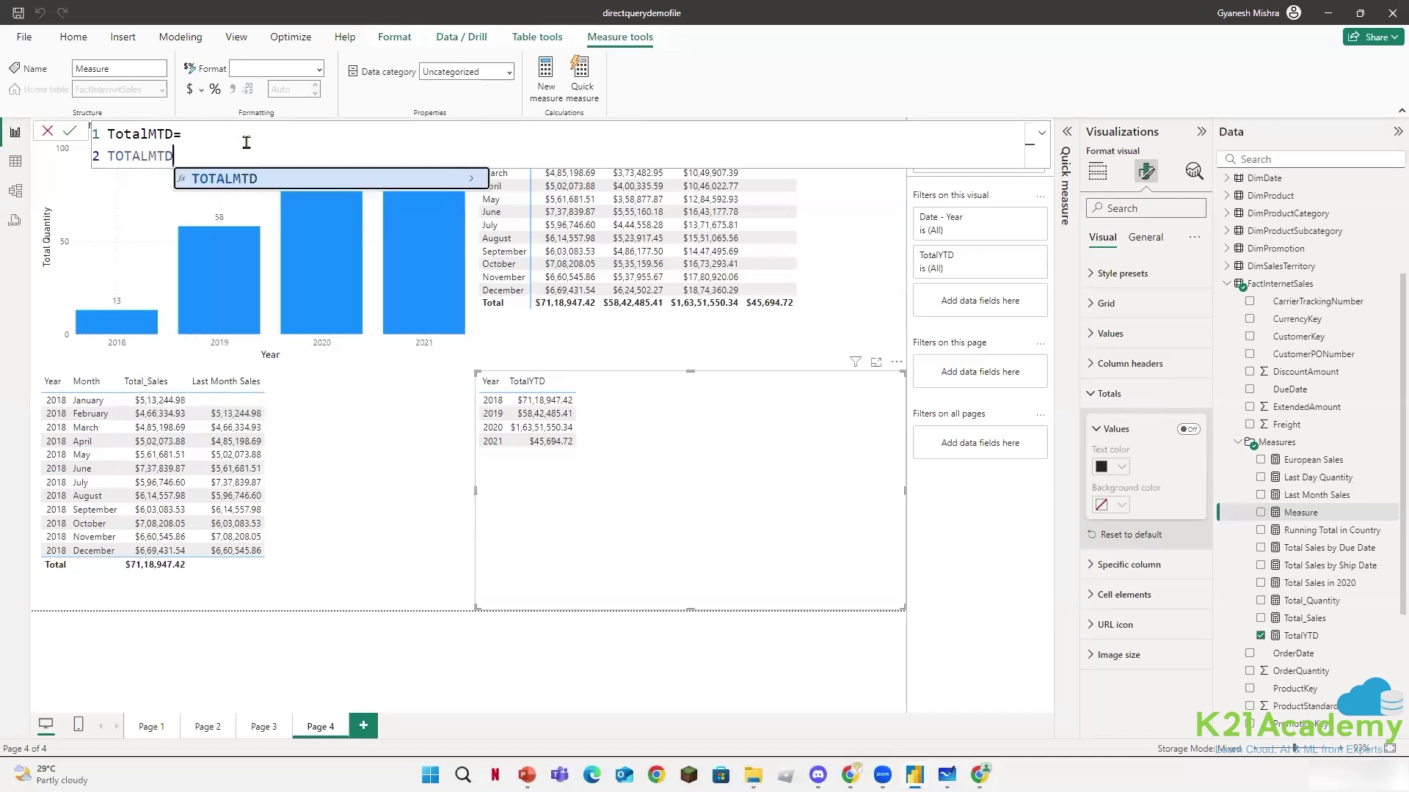
{"action": "type", "text": "("}
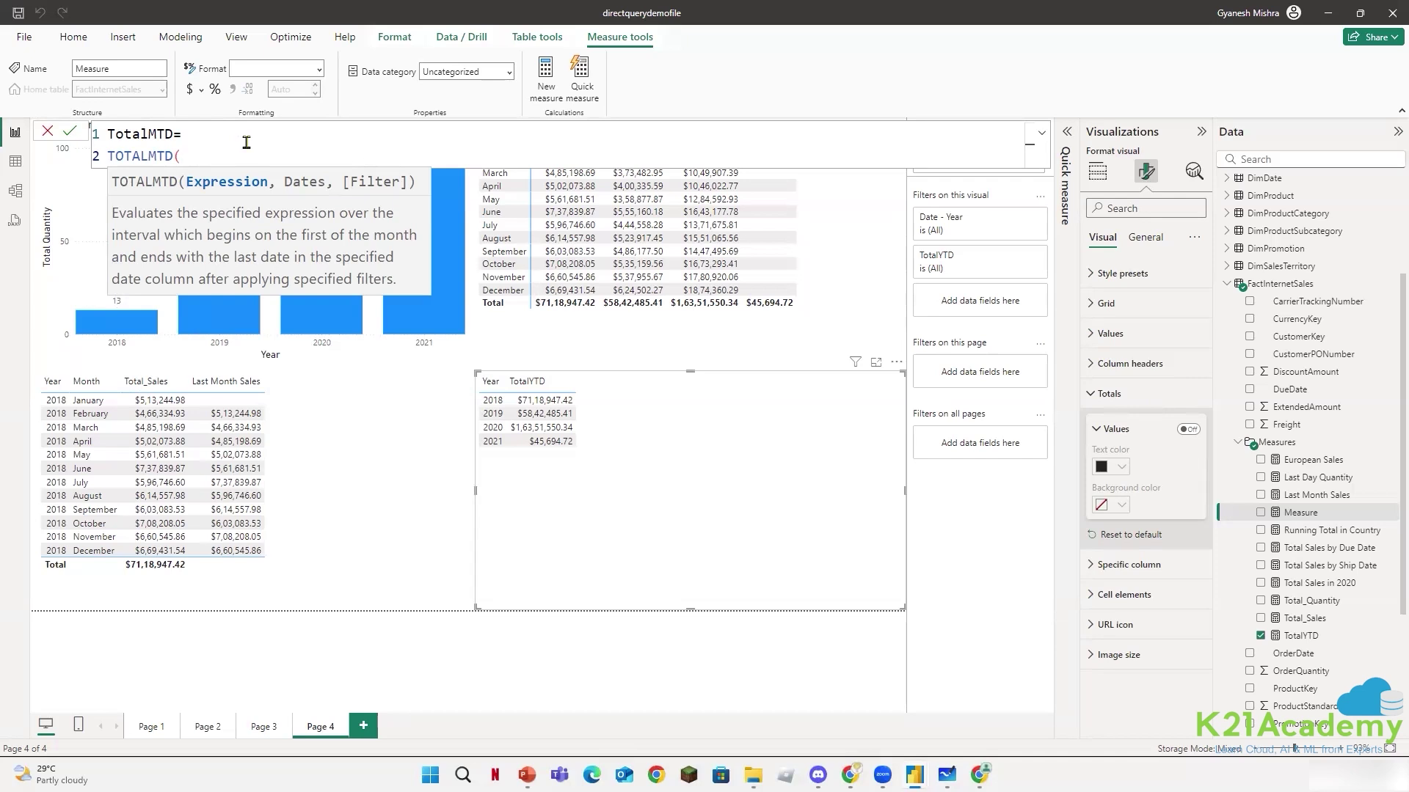
{"action": "type", "text": "[Total"}
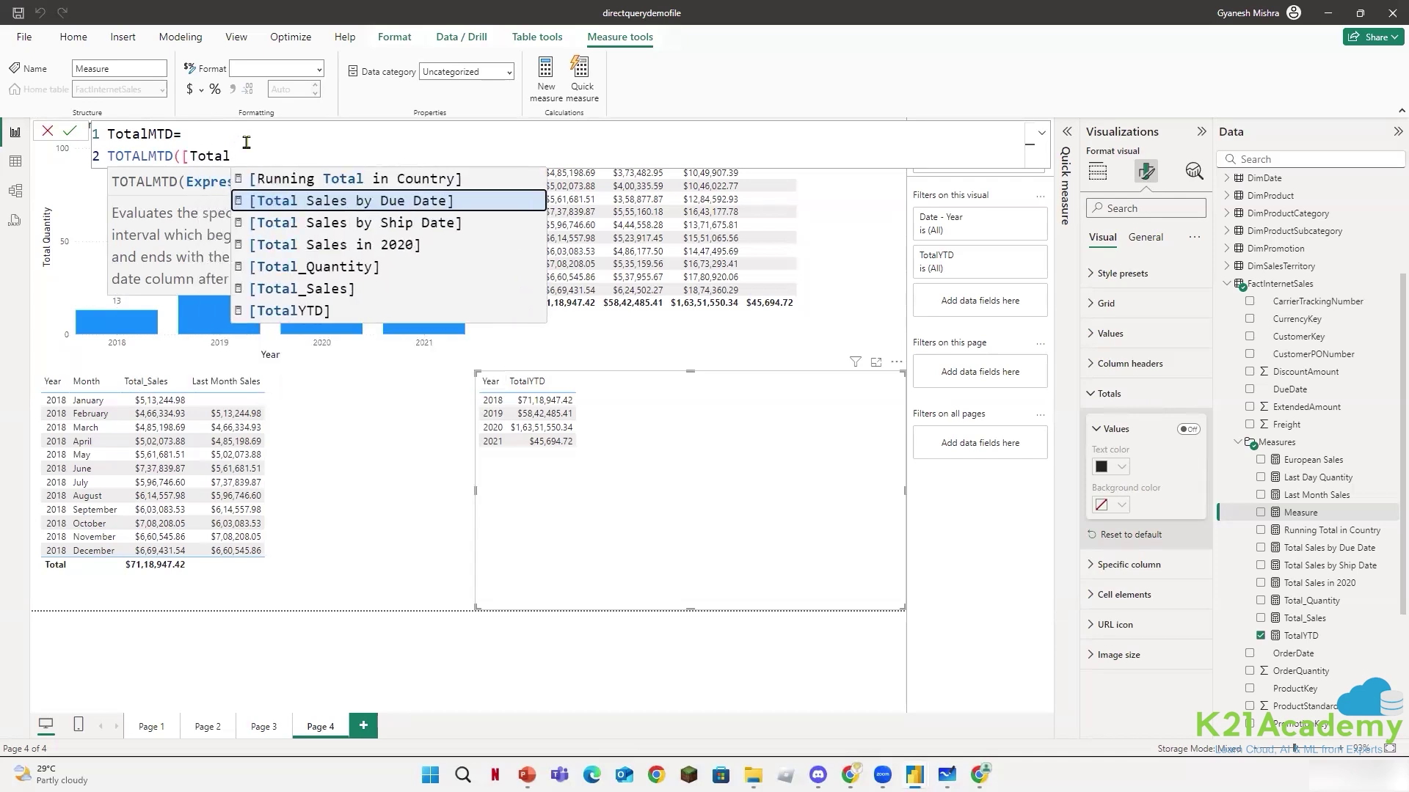
{"action": "key", "text": "Down"}
{"action": "key", "text": "Down"}
{"action": "key", "text": "Down"}
{"action": "key", "text": "Down"}
{"action": "key", "text": "Tab"}
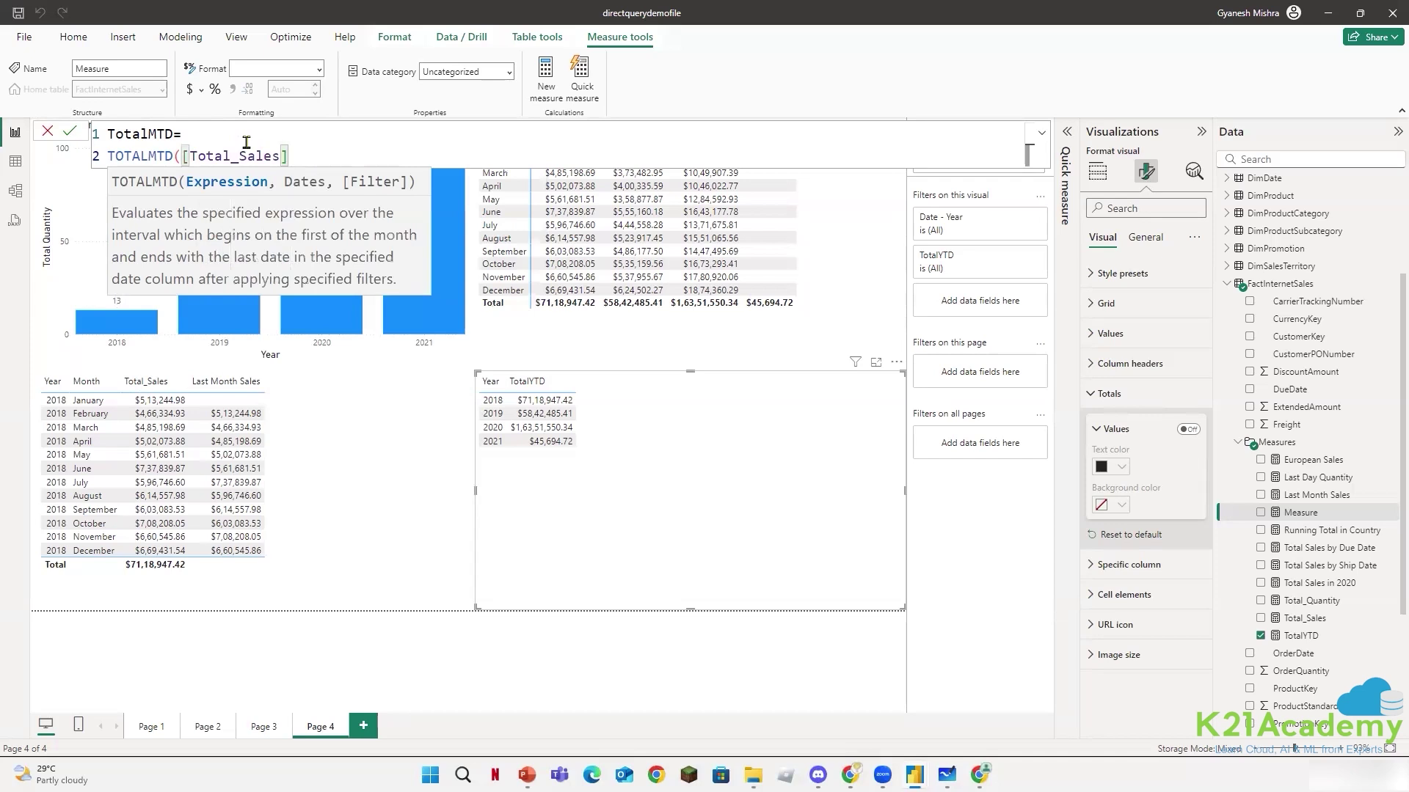
- Add 'Date'[Date] as the dates argument of the TOTALMTD function
{"action": "type", "text": ","}
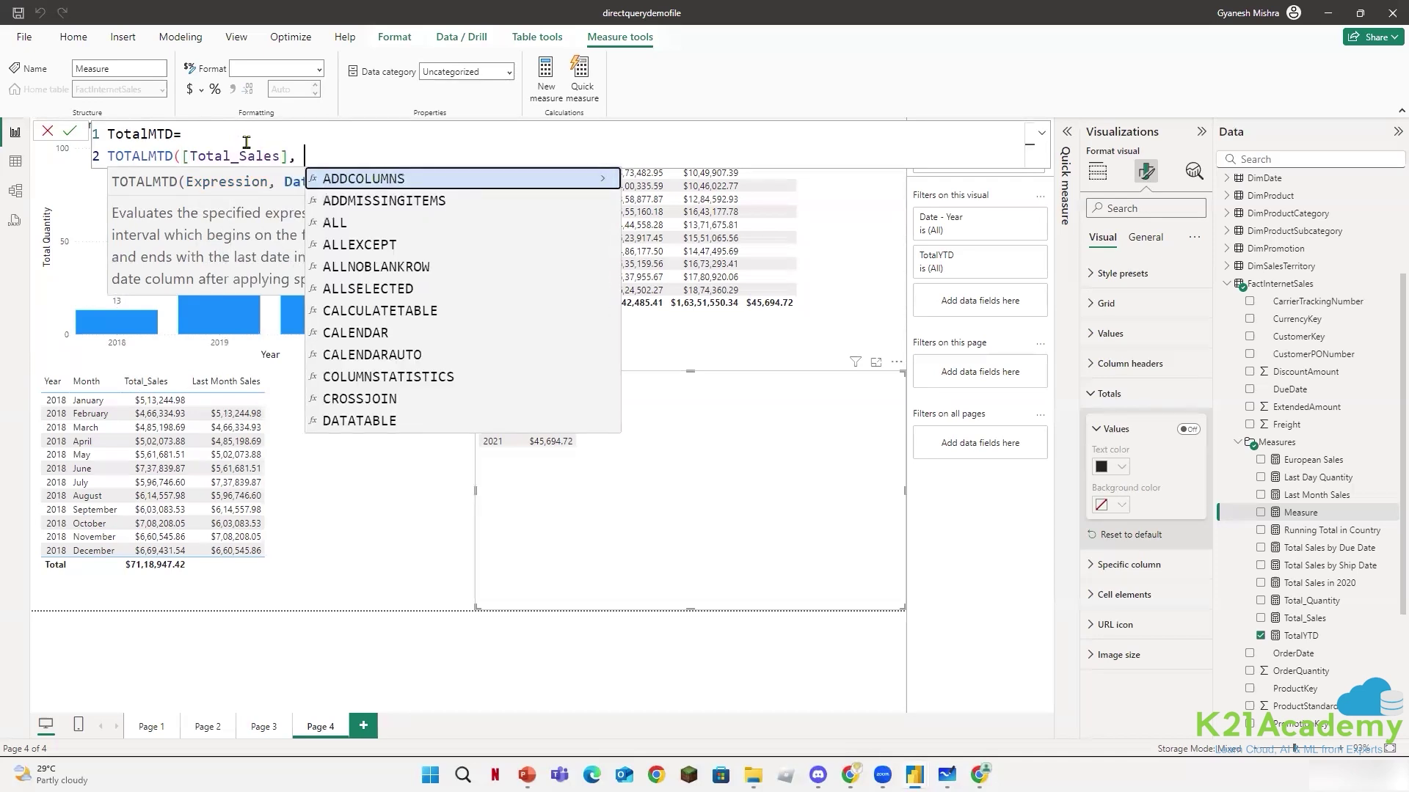
{"action": "type", "text": " 'Date"}
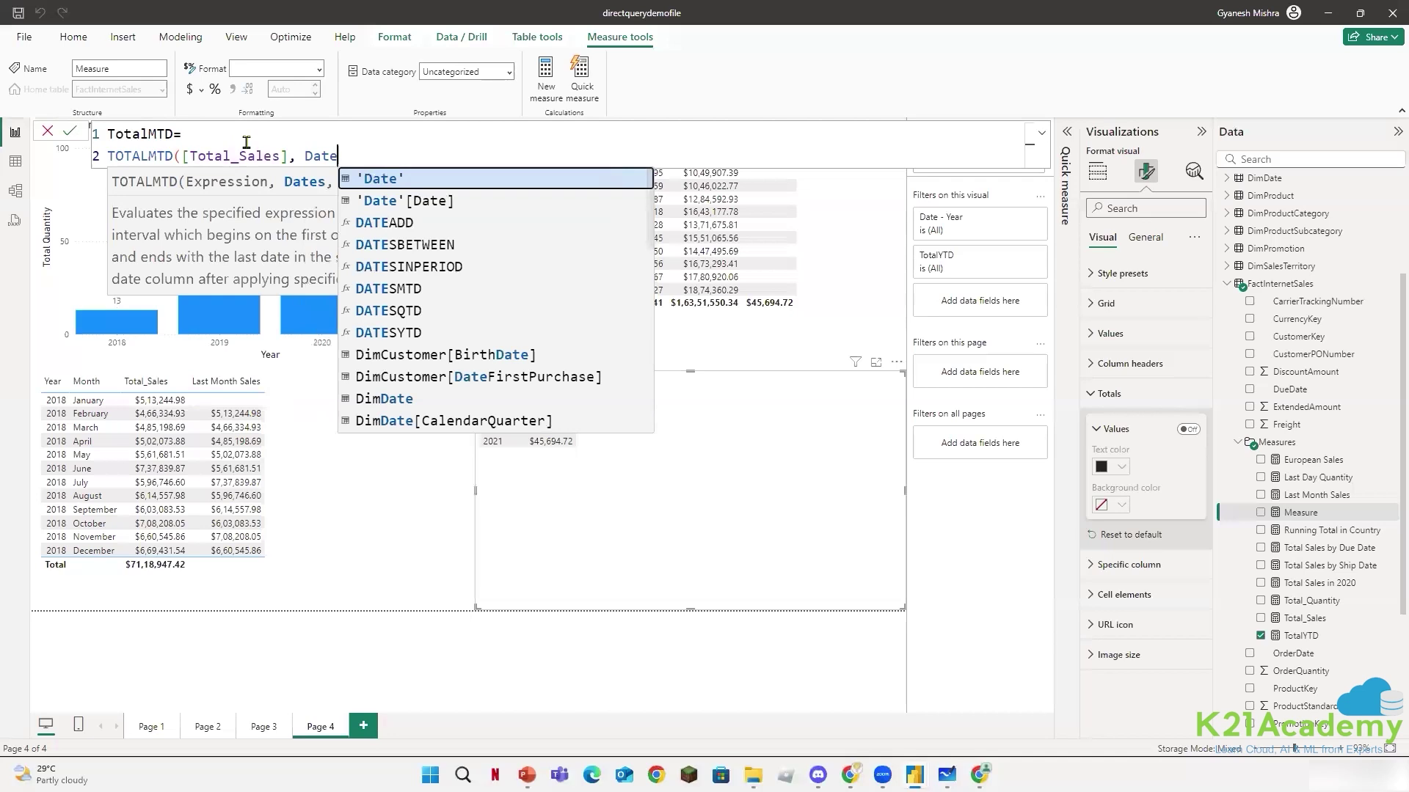
{"action": "key", "text": "Tab"}
{"action": "type", "text": "D"}
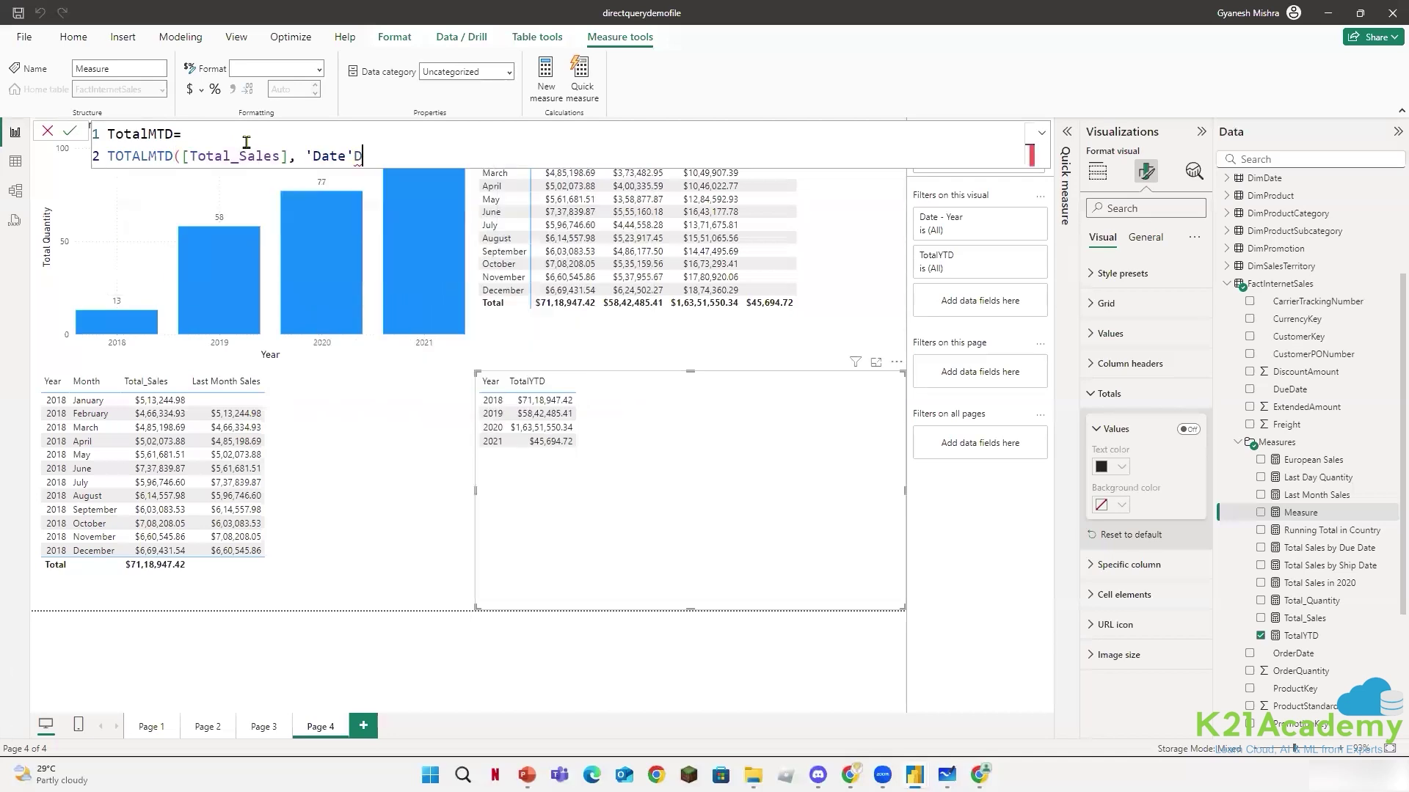
{"action": "key", "text": "BackSpace"}
{"action": "key", "text": "BackSpace"}
{"action": "key", "text": "BackSpace"}
{"action": "key", "text": "BackSpace"}
{"action": "key", "text": "BackSpace"}
{"action": "key", "text": "BackSpace"}
{"action": "key", "text": "BackSpace"}
{"action": "type", "text": "Date"}
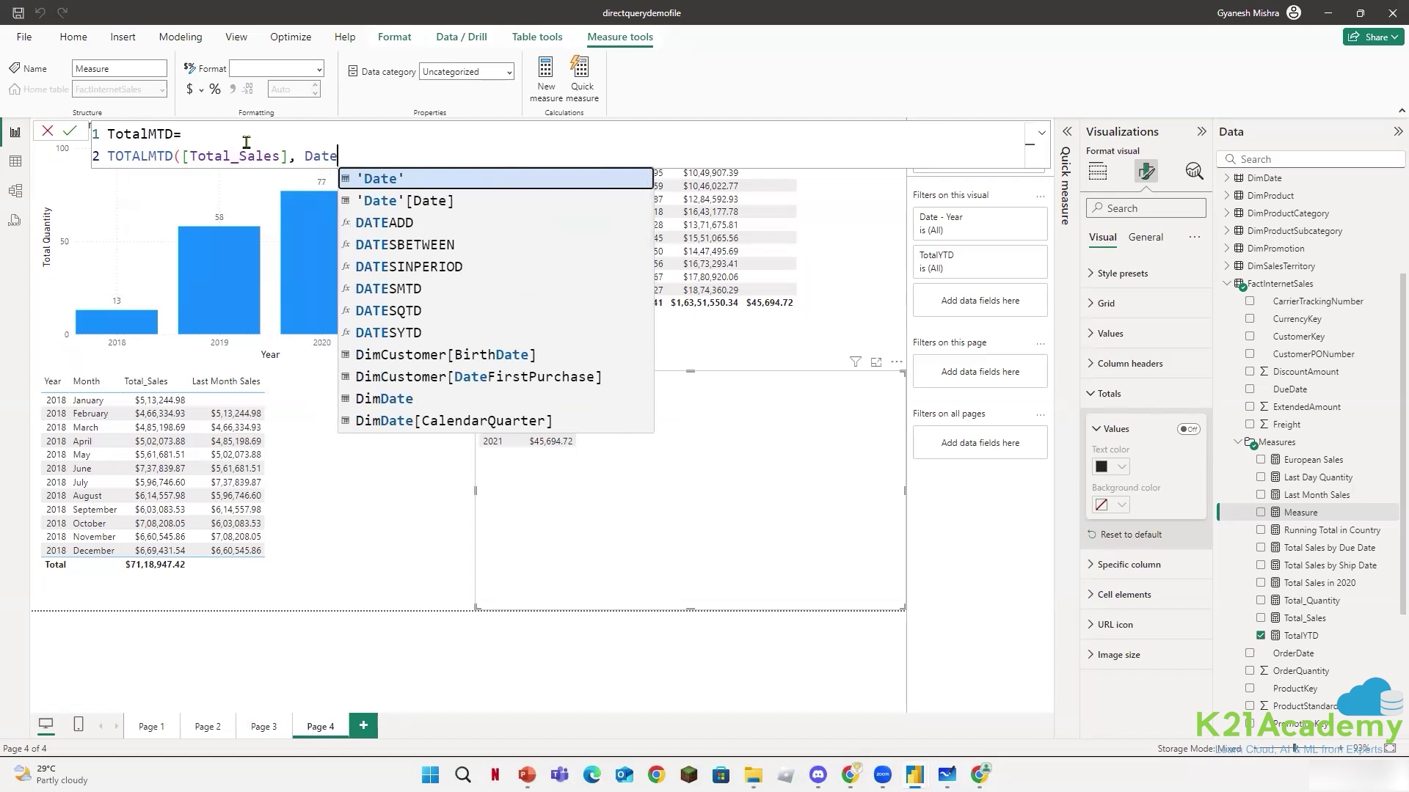
{"action": "key", "text": "Down"}
{"action": "key", "text": "Tab"}
- Add the filter 'Date'[Date].[Month]="April" to the TOTALMTD function and commit the measure
{"action": "type", "text": ","}
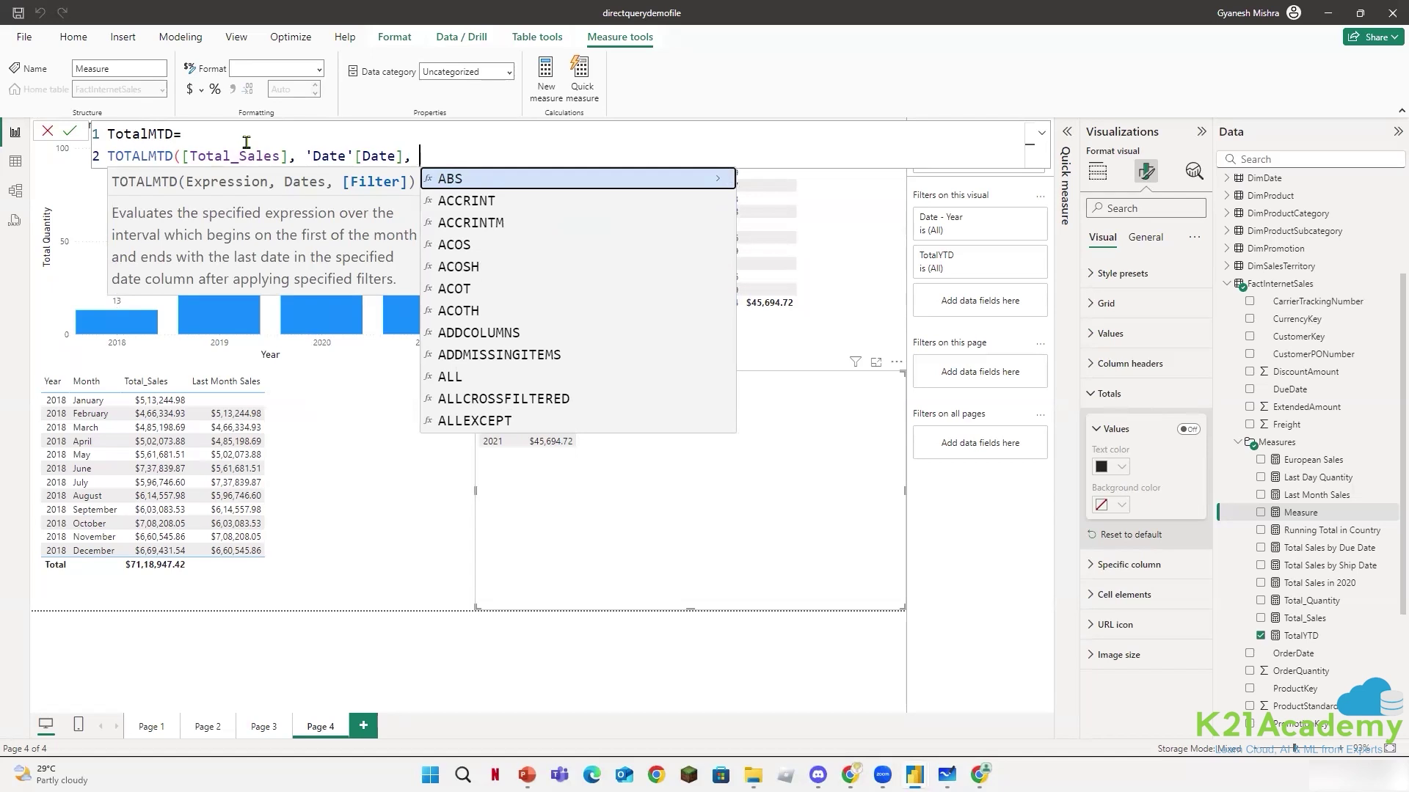
{"action": "type", "text": "'"}
{"action": "key", "text": "BackSpace"}
{"action": "type", "text": "Date"}
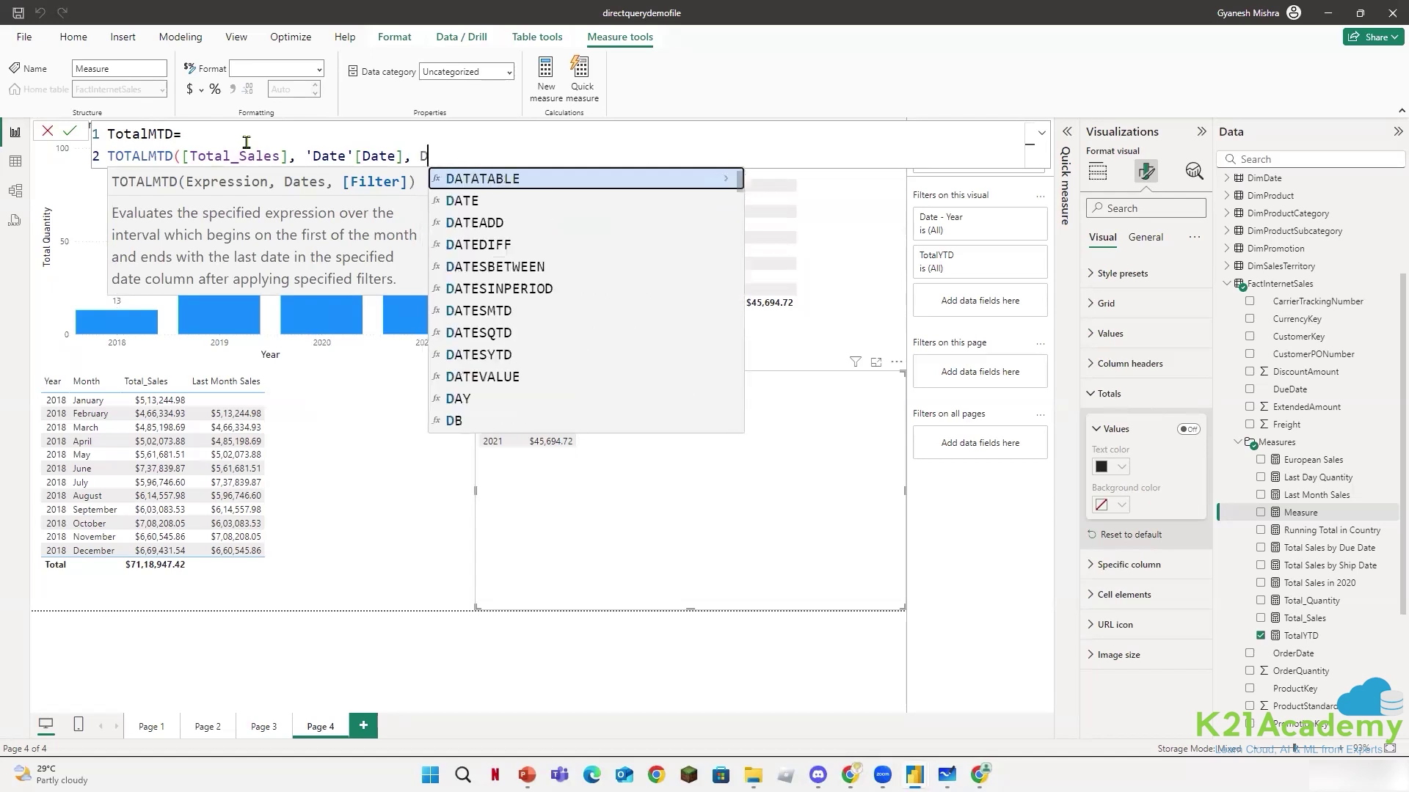
{"action": "key", "text": "Down"}
{"action": "key", "text": "Tab"}
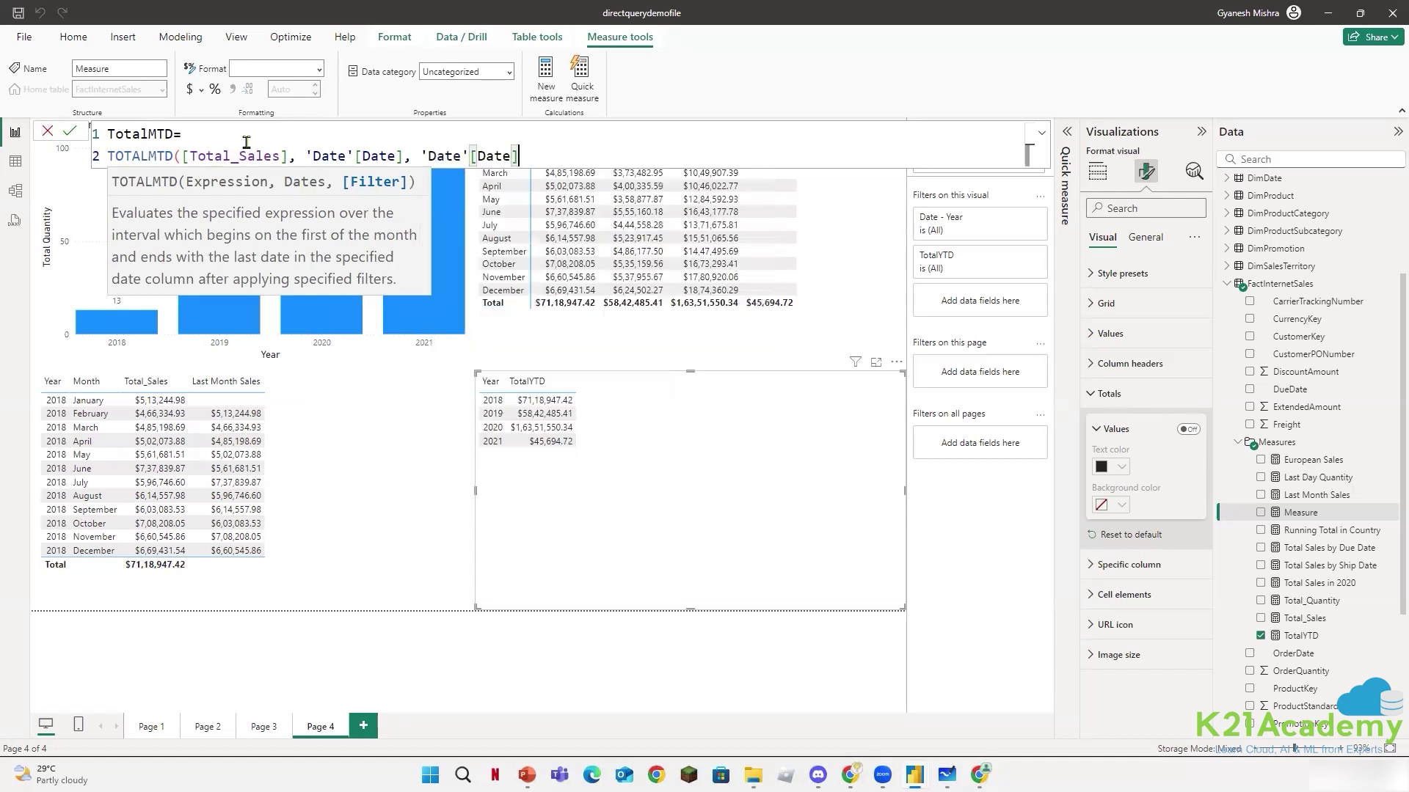
{"action": "type", "text": "."}
{"action": "key", "text": "Escape"}
{"action": "type", "text": "[Year"}
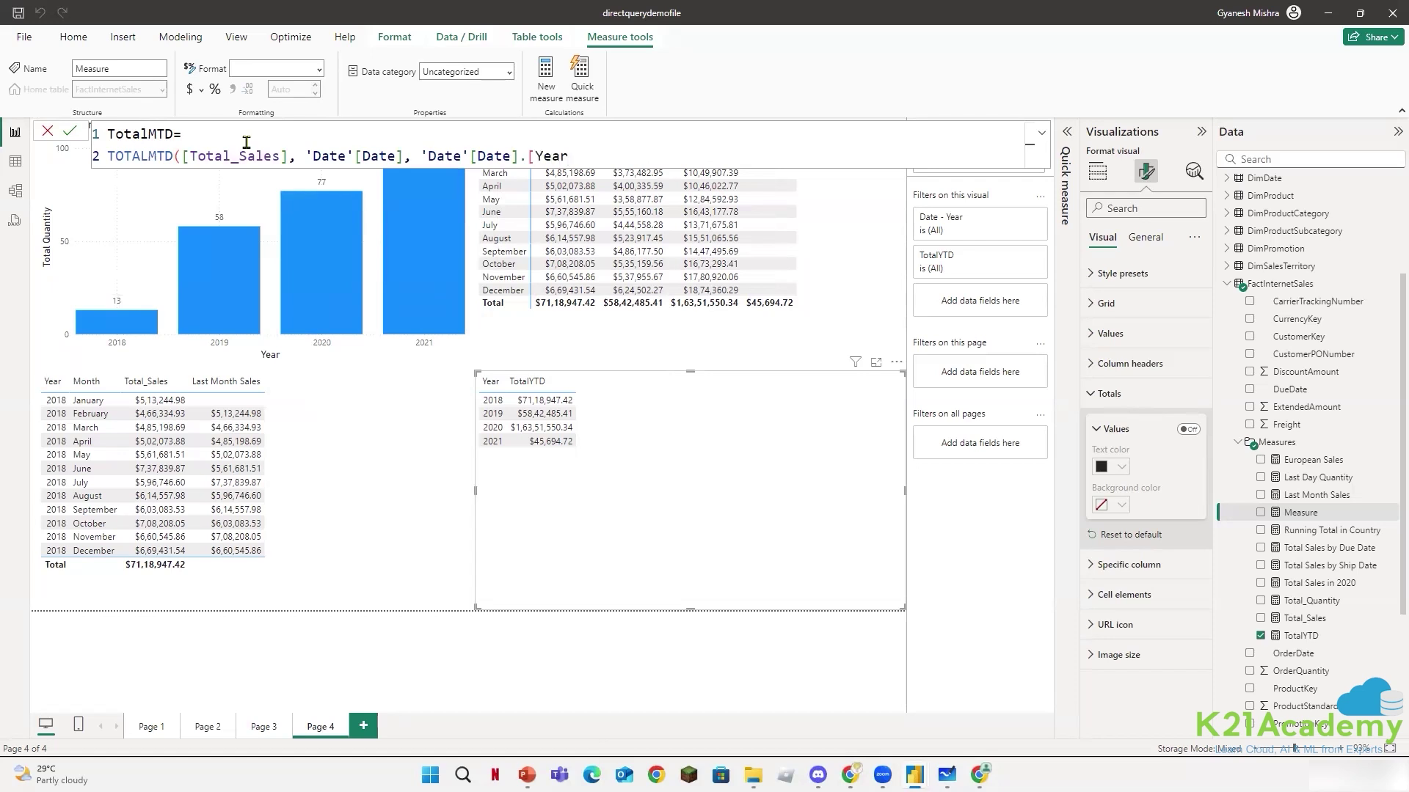
{"action": "type", "text": "]"}
{"action": "key", "text": "BackSpace"}
{"action": "key", "text": "BackSpace"}
{"action": "key", "text": "BackSpace"}
{"action": "key", "text": "BackSpace"}
{"action": "key", "text": "BackSpace"}
{"action": "key", "text": "BackSpace"}
{"action": "type", "text": "Month]=\"April\")"}
{"action": "key", "text": "Return"}
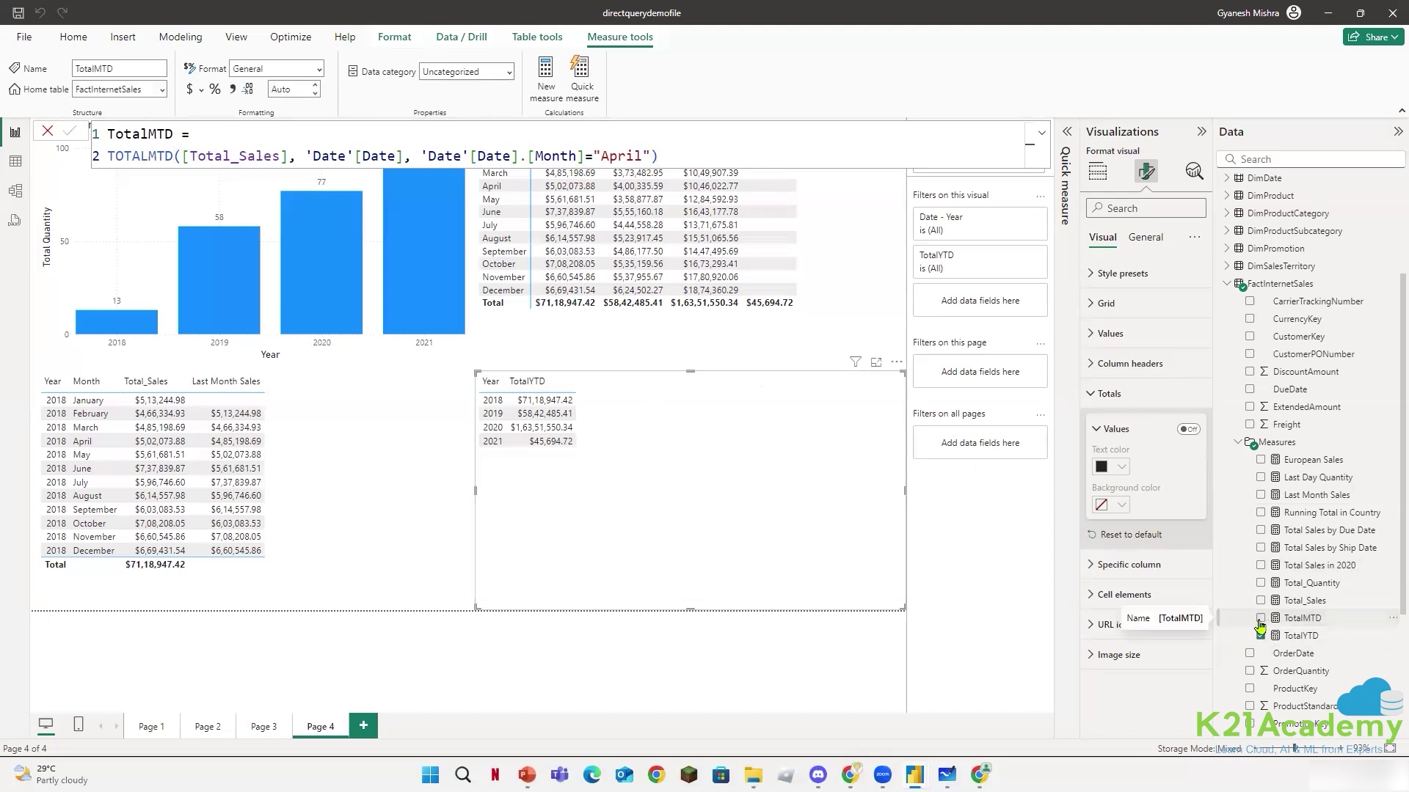
- Add the TotalMTD measure and Month from the Date Hierarchy to the table showing TotalYTD
{"action": "left_click", "coordinate": [1260, 619]}
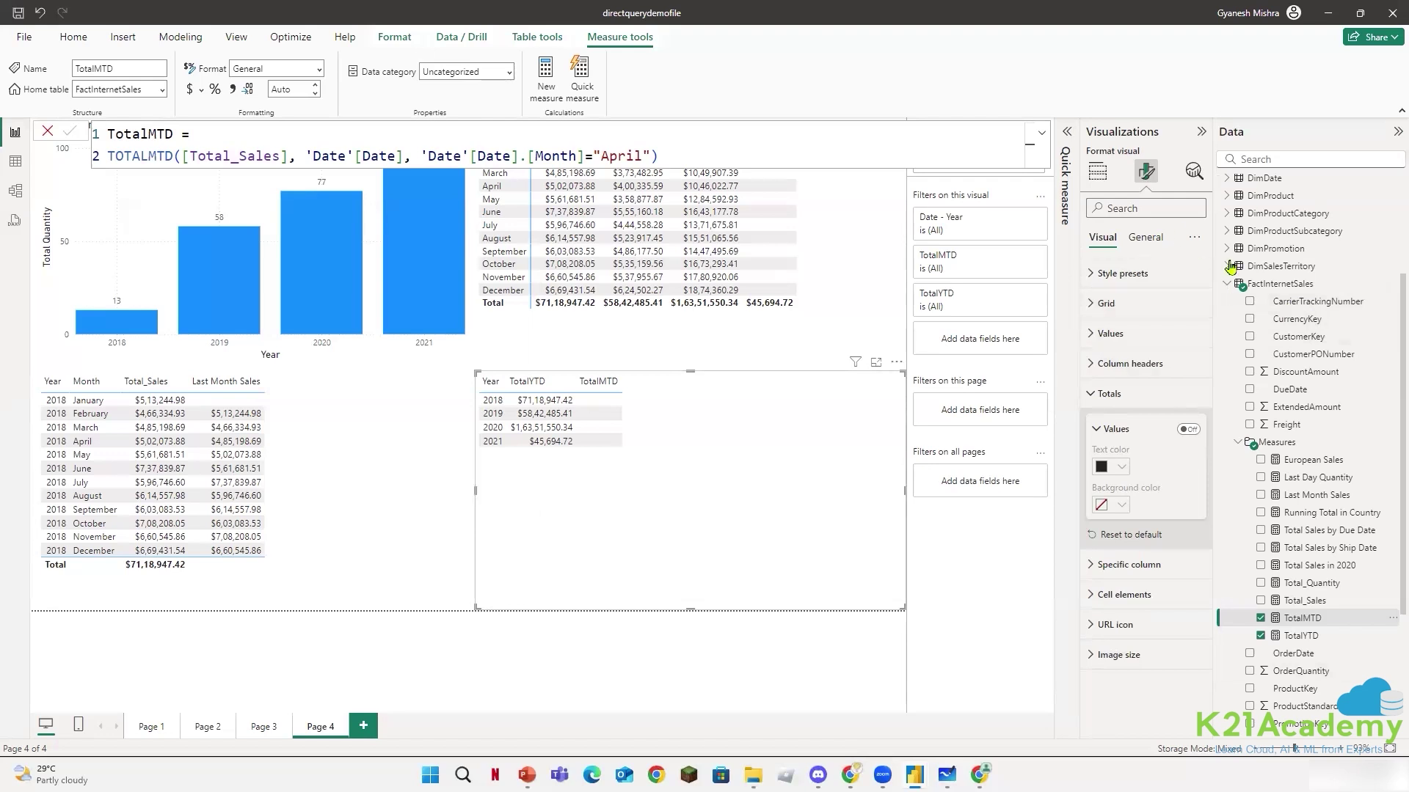
{"action": "scroll", "coordinate": [1232, 272], "scroll_direction": "up", "scroll_amount": 3}
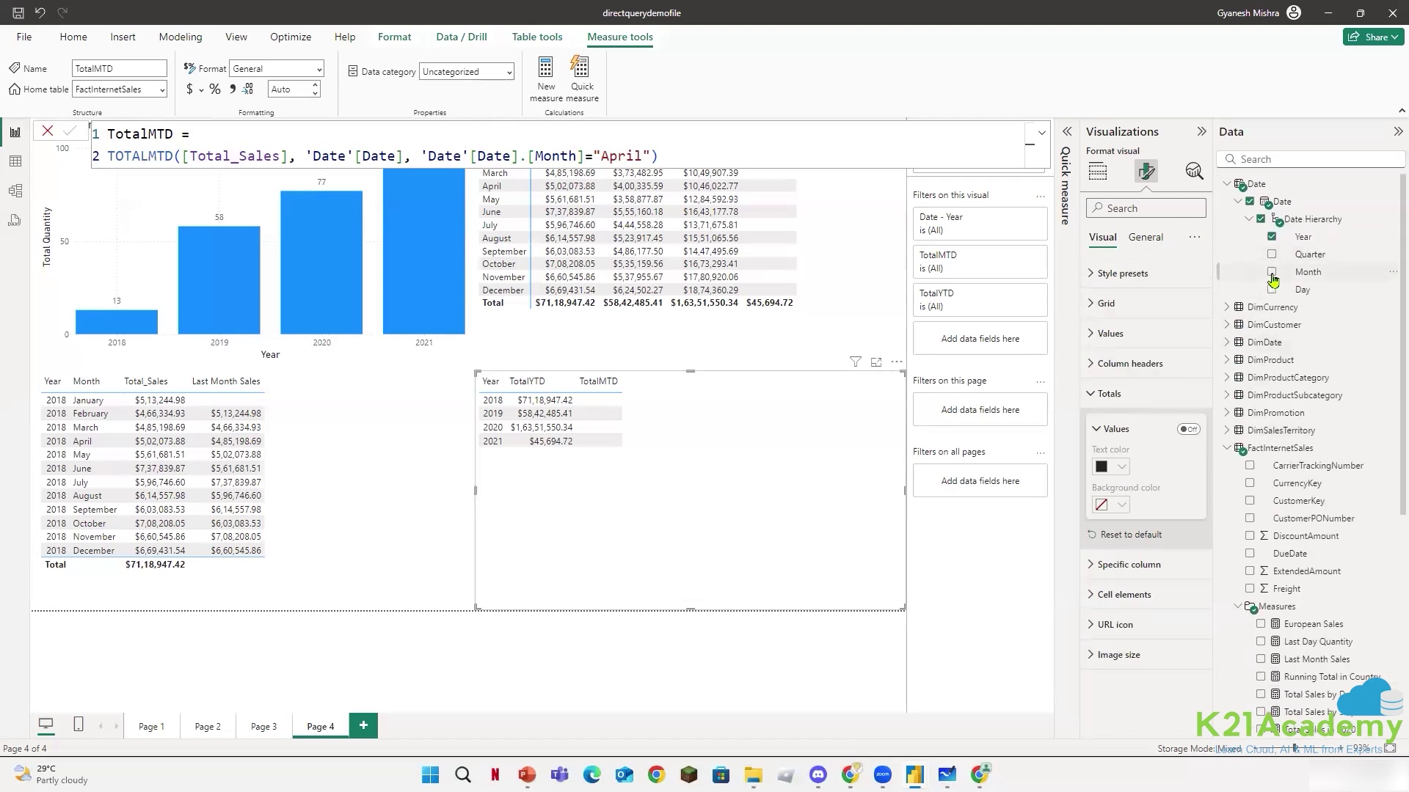
{"action": "left_click", "coordinate": [1272, 274]}
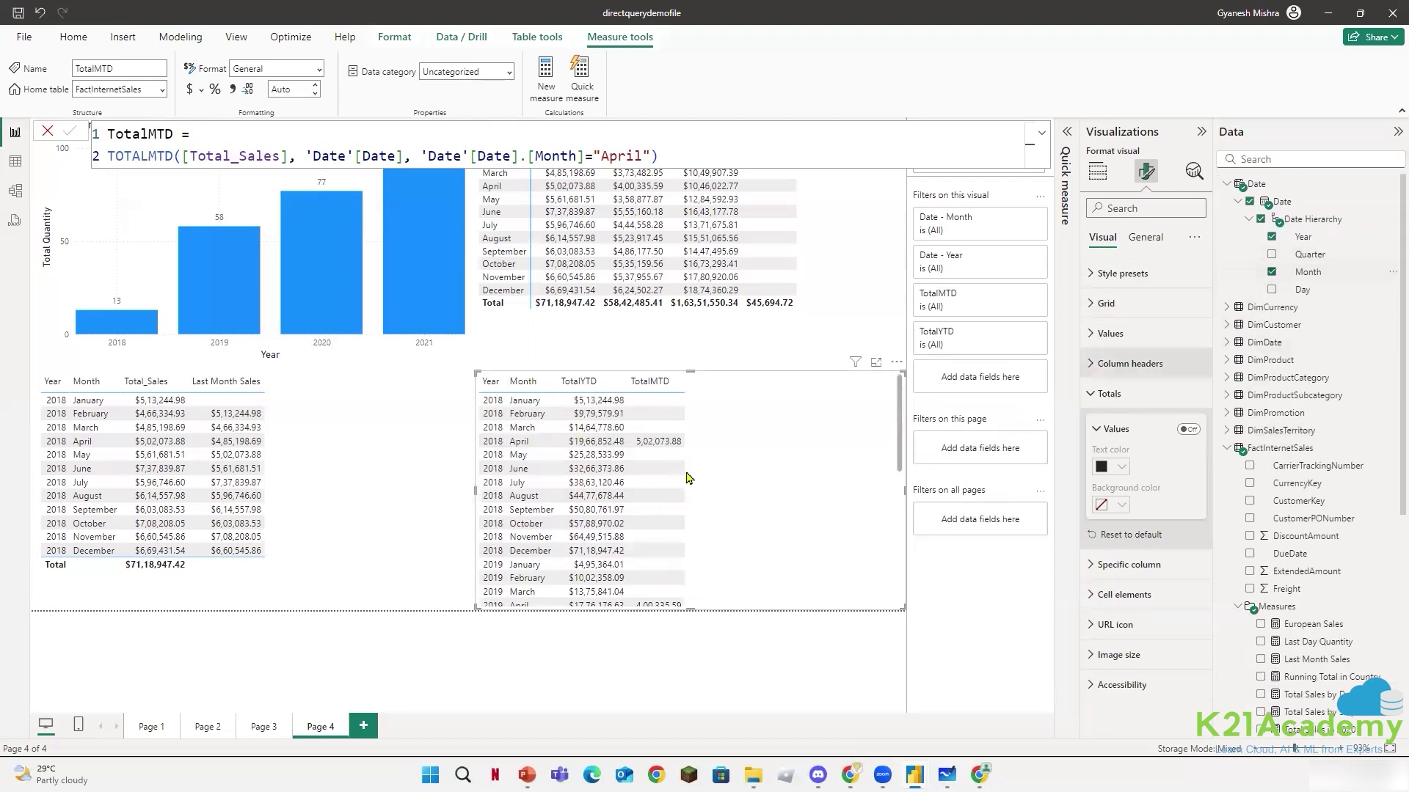
- Cross-filter the page by the table's April 2018 row, look through the following months, and clear the selection
{"action": "left_click", "coordinate": [484, 441]}
{"action": "scroll", "coordinate": [484, 446], "scroll_direction": "down", "scroll_amount": 2}
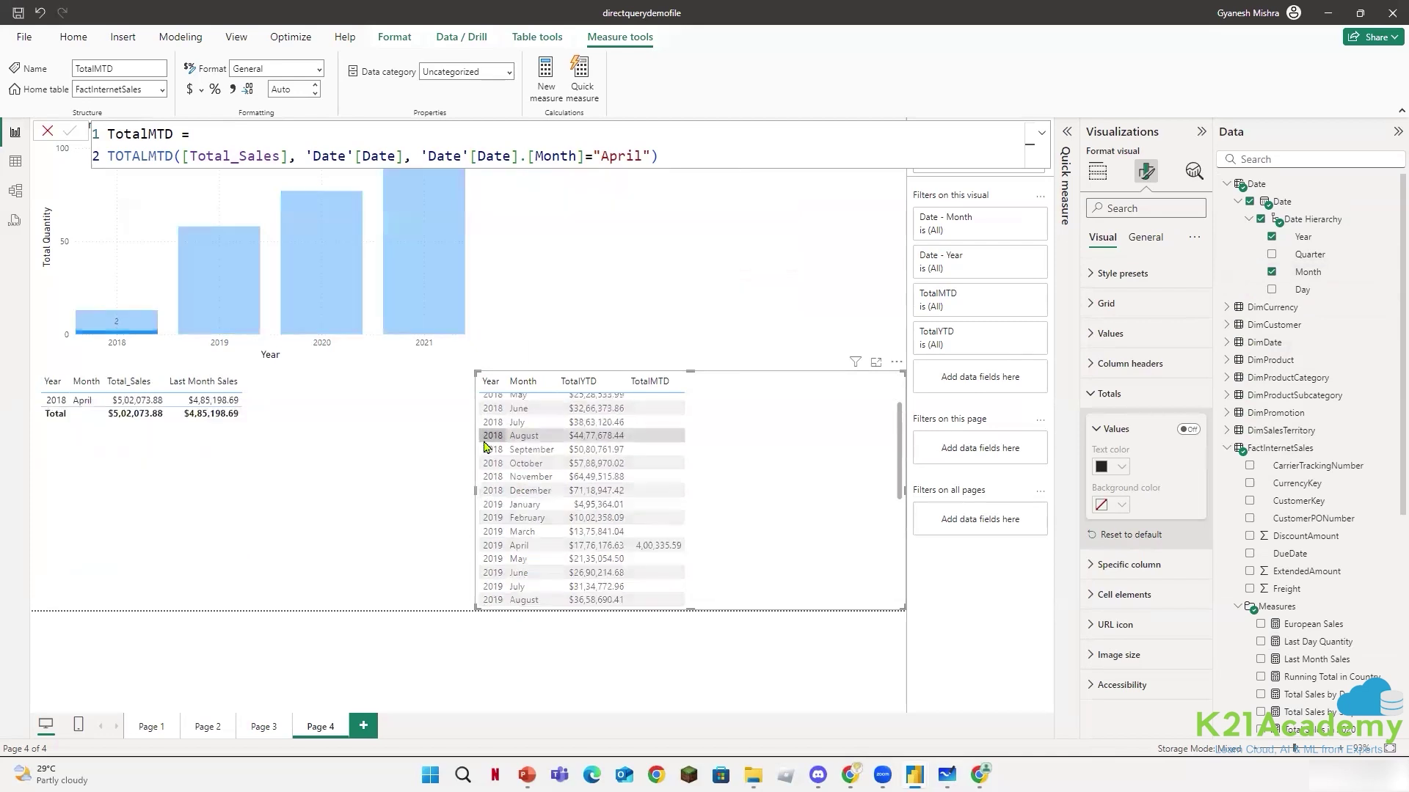
{"action": "scroll", "coordinate": [485, 446], "scroll_direction": "up", "scroll_amount": 2}
{"action": "left_click", "coordinate": [484, 446]}
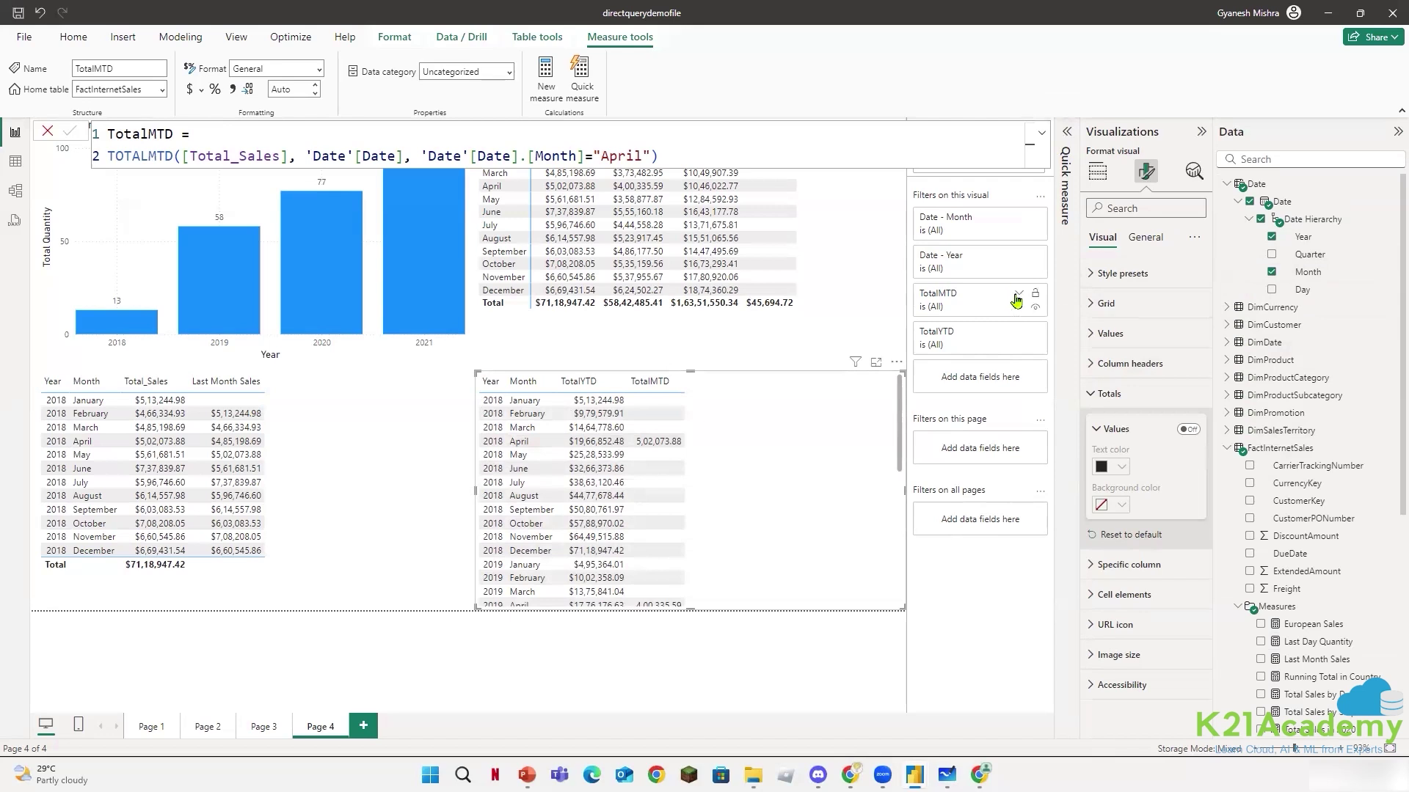
- Remove TotalYTD from the table and format the TotalMTD measure as currency with 2 decimal places
{"action": "scroll", "coordinate": [1268, 633], "scroll_direction": "down", "scroll_amount": 3}
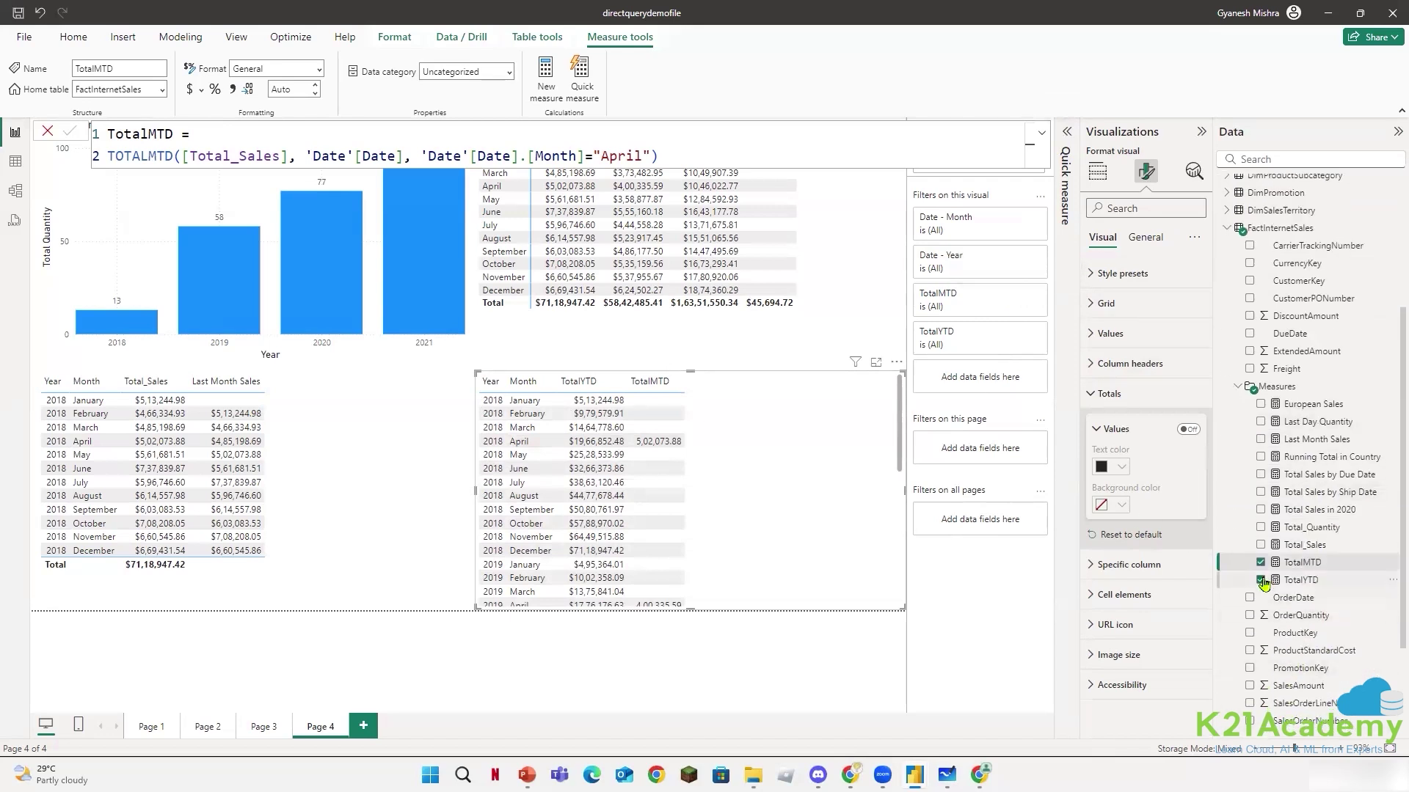
{"action": "left_click", "coordinate": [1261, 580]}
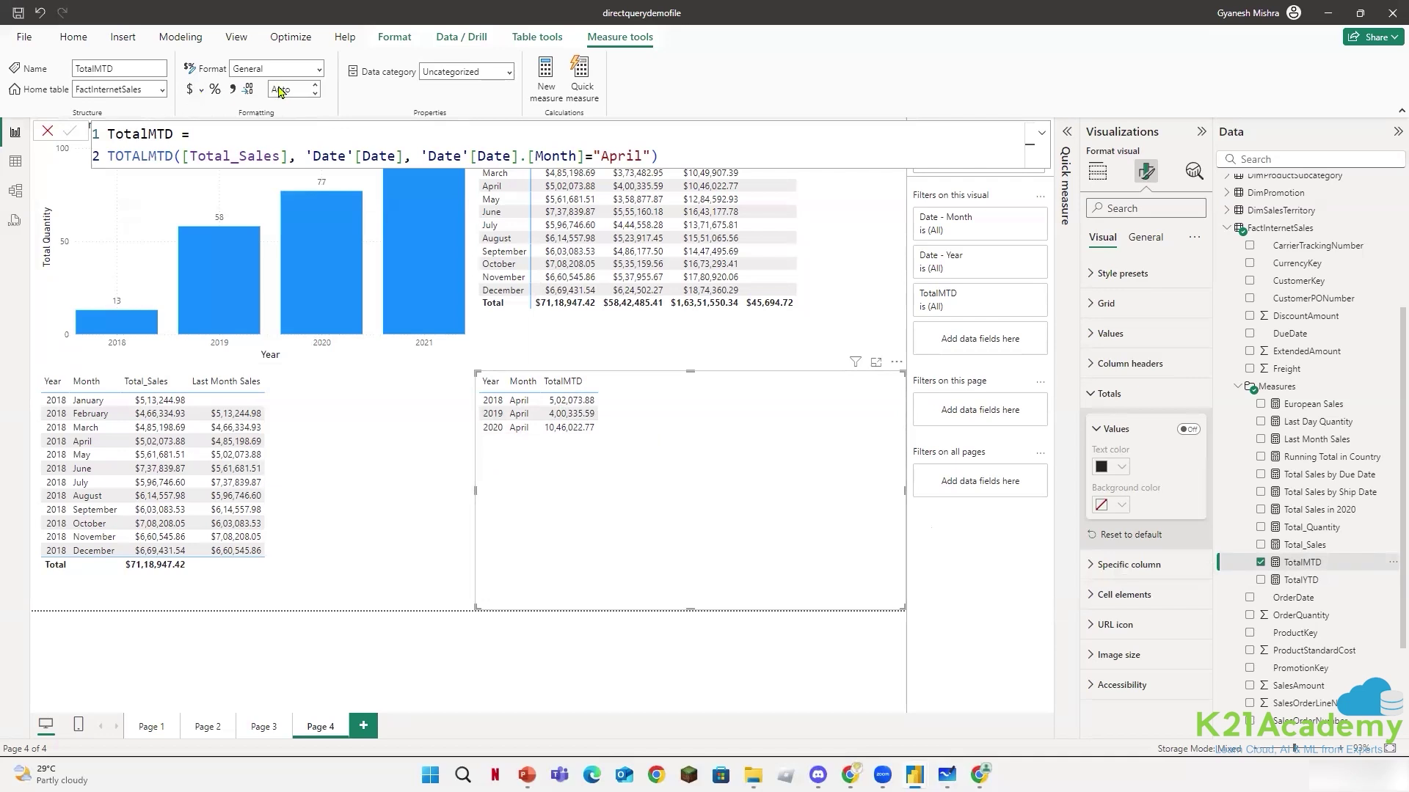
{"action": "left_click", "coordinate": [314, 85]}
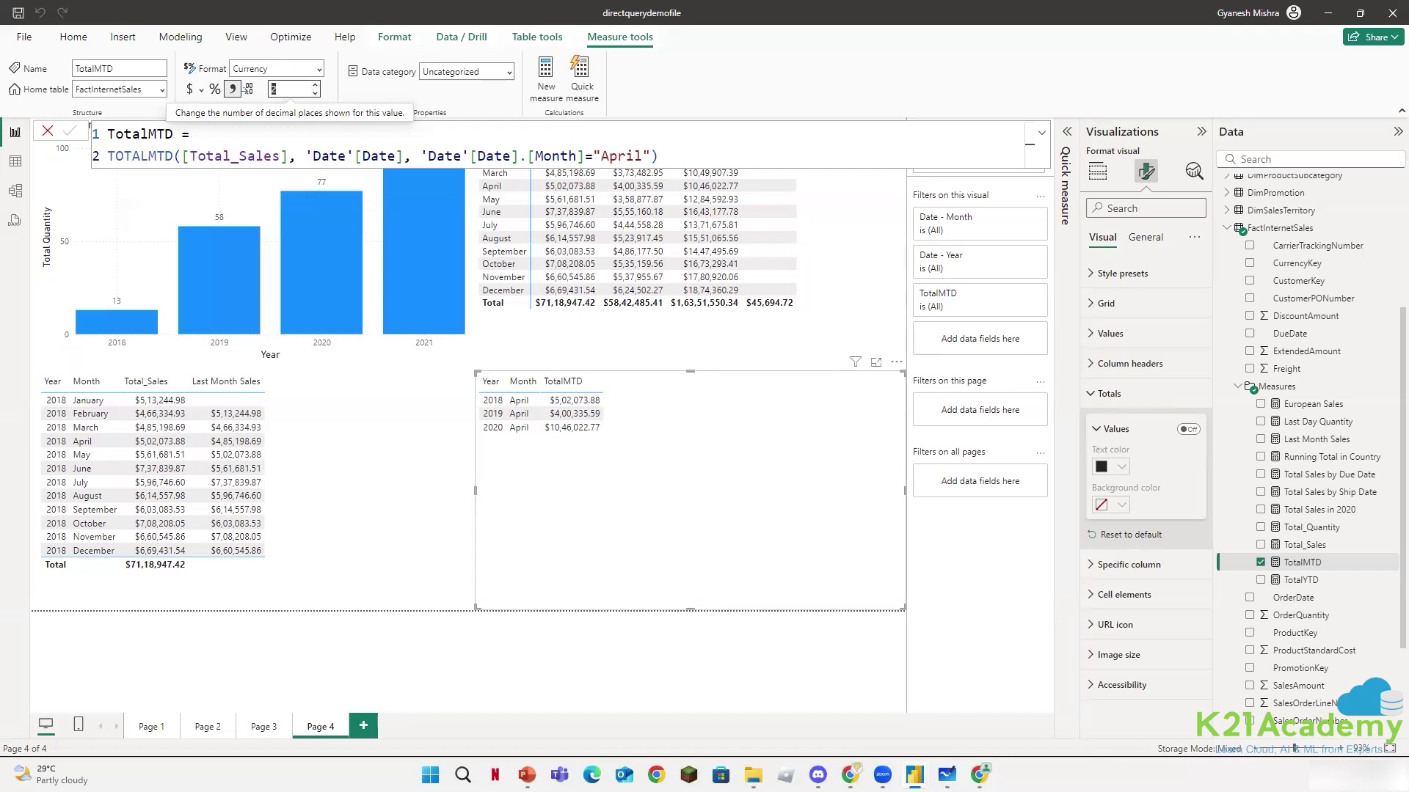
{"action": "key", "text": "alt+Tab"}
{"action": "left_click", "coordinate": [547, 682]}
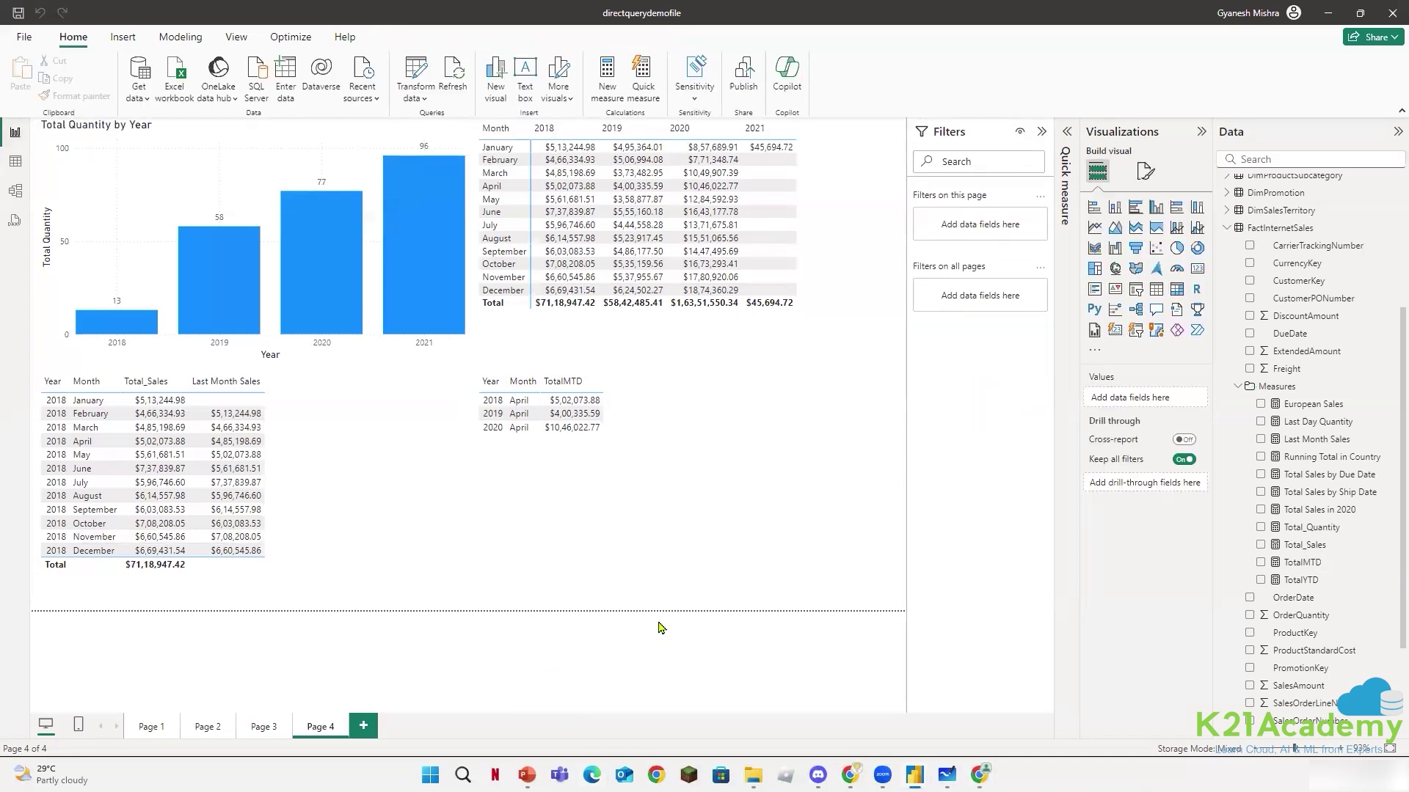
- Open the solutionsforclients file, inspect the fDoW and lDoW columns of its Dates table, and close the file
{"action": "mouse_move", "coordinate": [753, 775]}
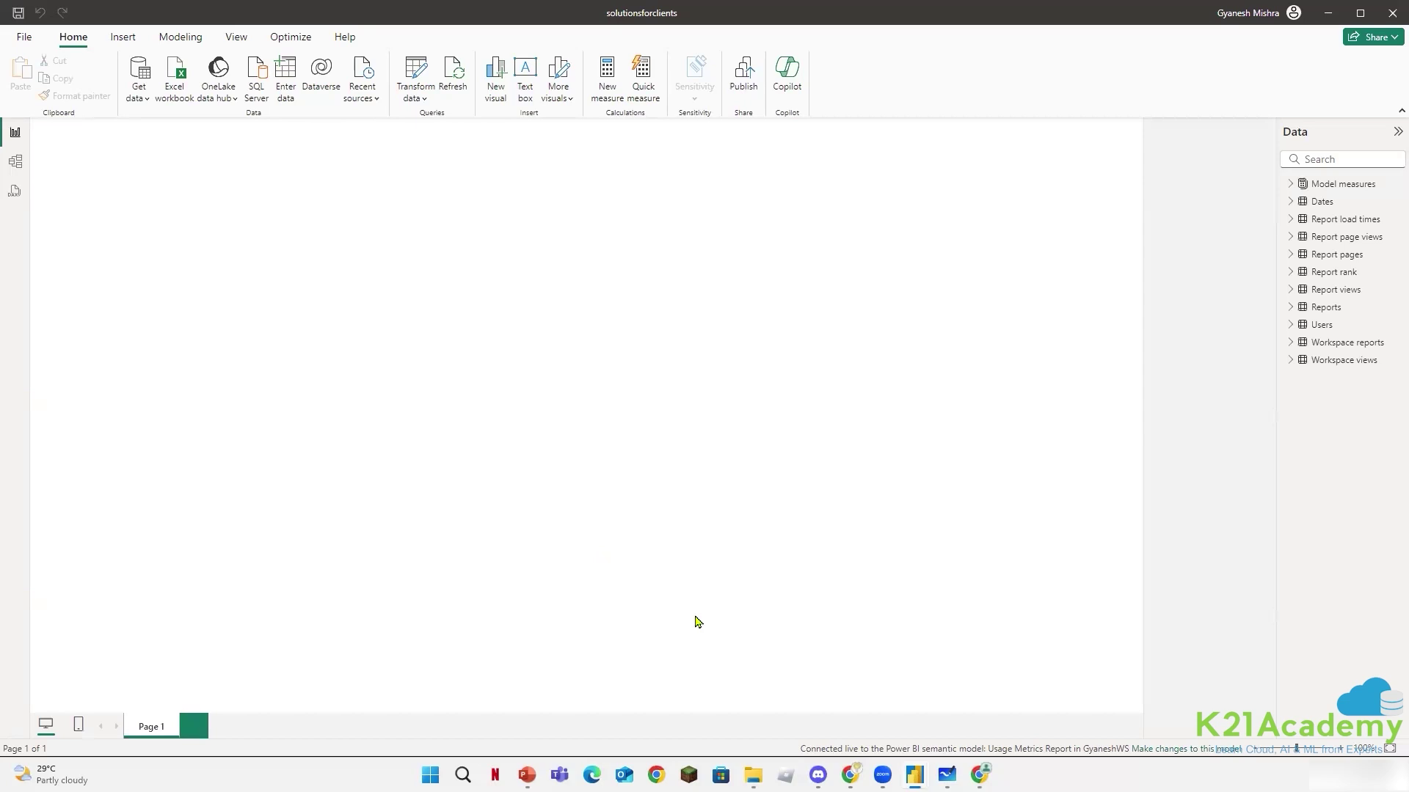
{"action": "left_click", "coordinate": [1291, 203]}
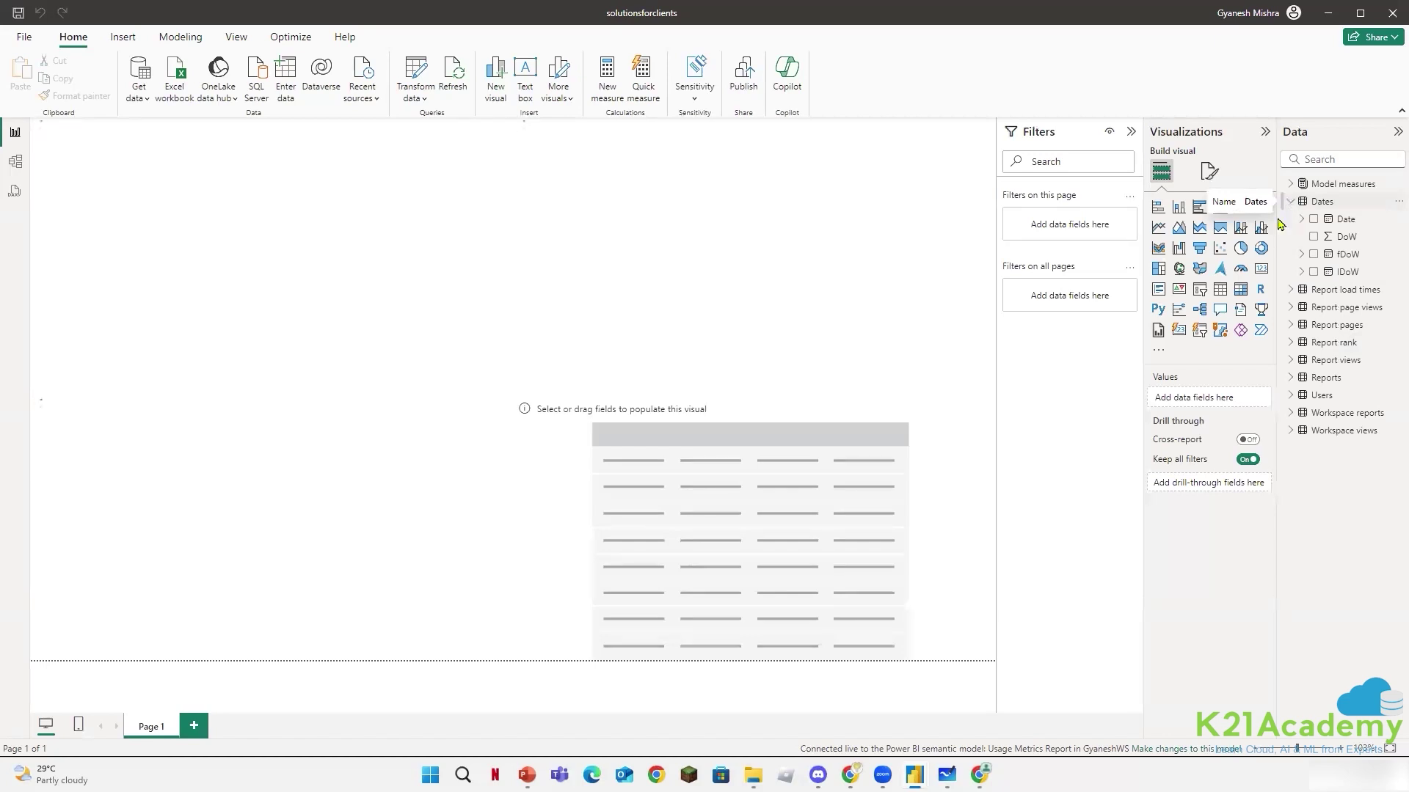
{"action": "left_click", "coordinate": [1348, 257]}
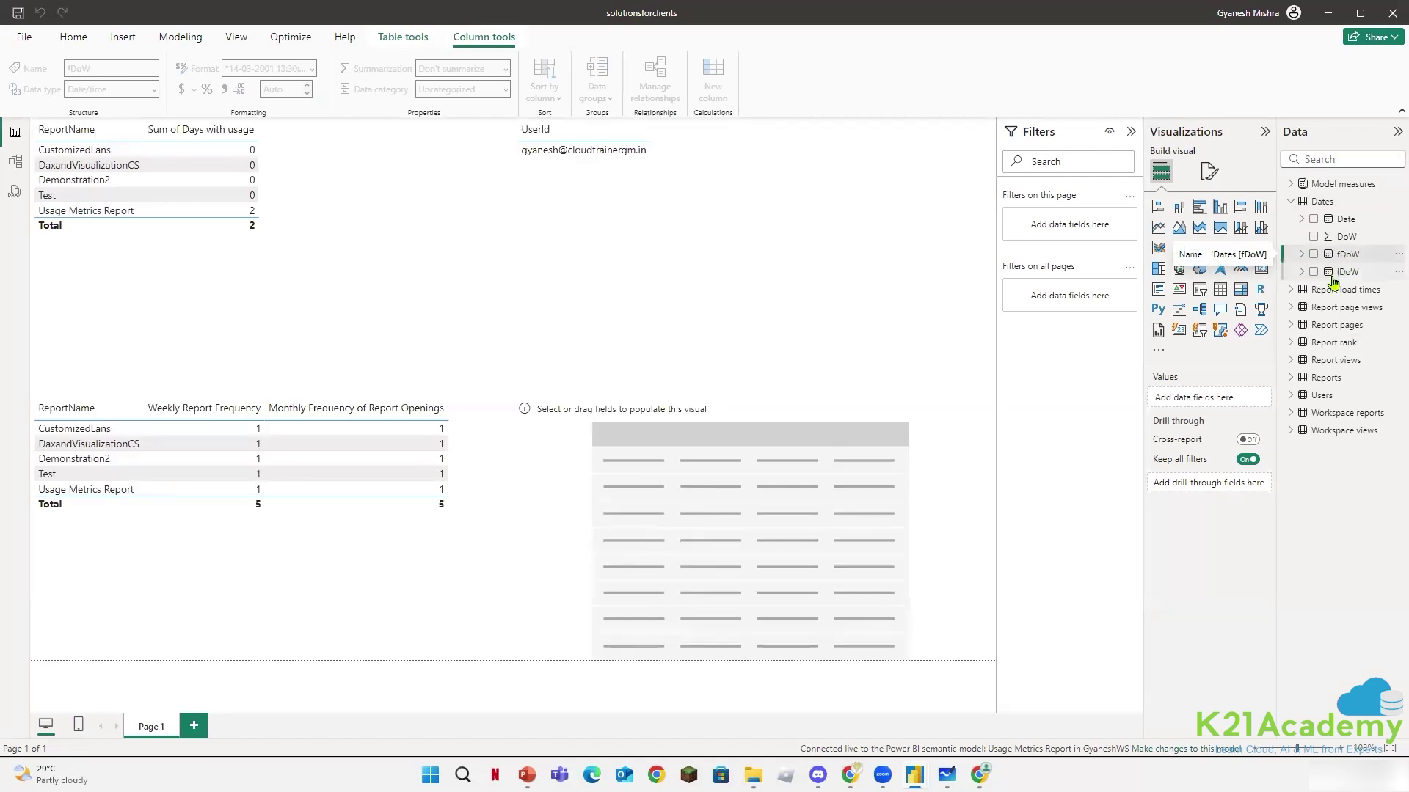
{"action": "left_click", "coordinate": [1347, 271]}
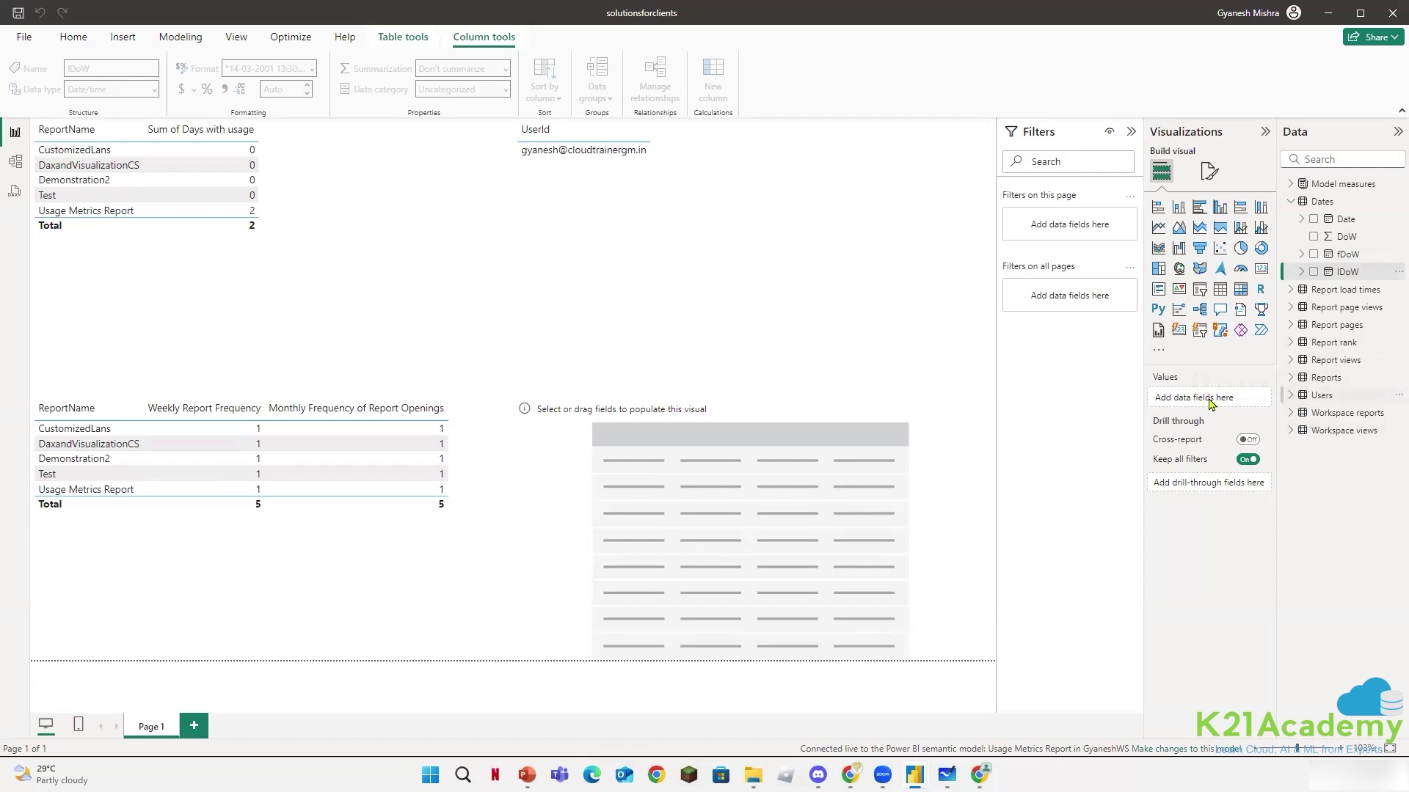
{"action": "left_click", "coordinate": [1392, 15]}
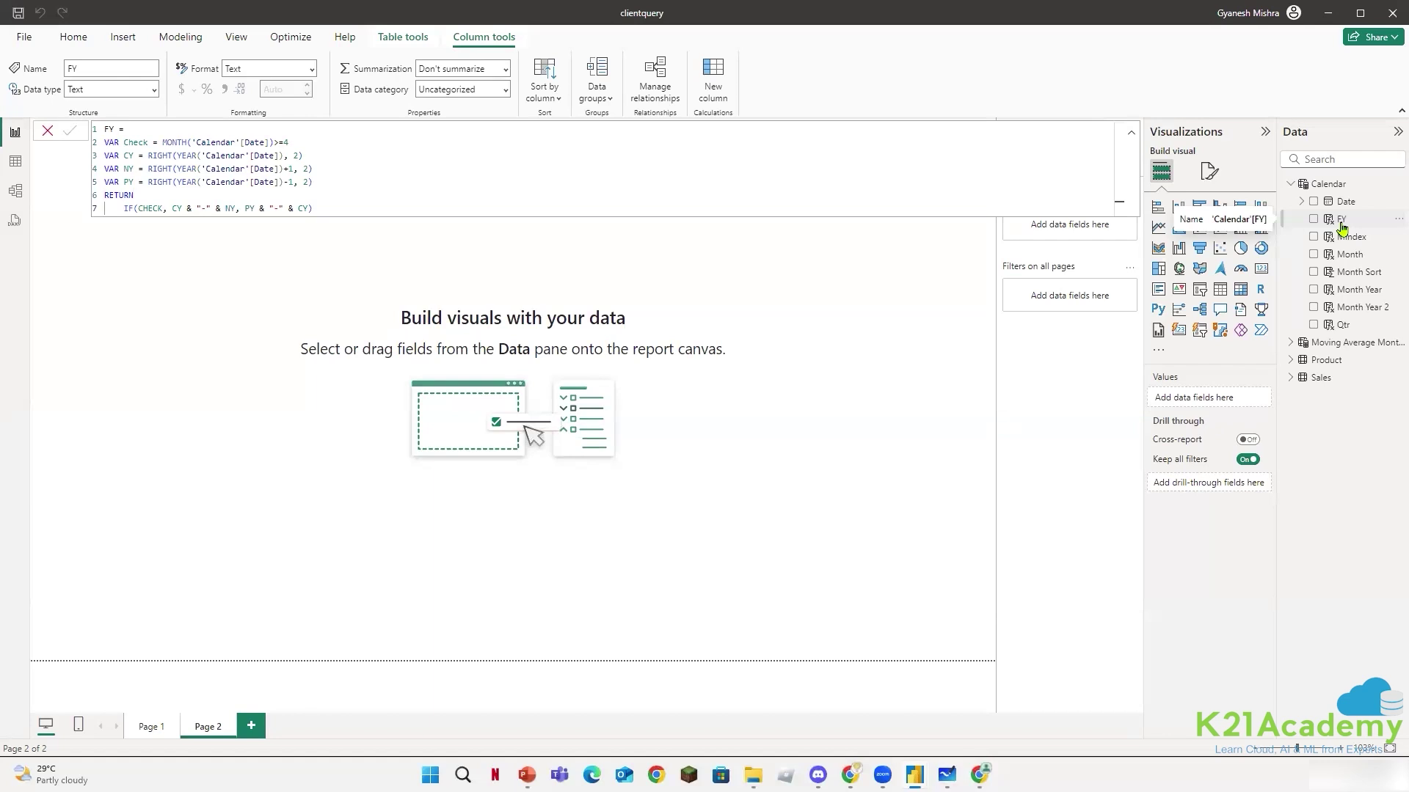
- Review the formulas of the MIndex, Month, Month Sort and Month Year columns in clientquery's Calendar table
{"action": "left_click", "coordinate": [1345, 238]}
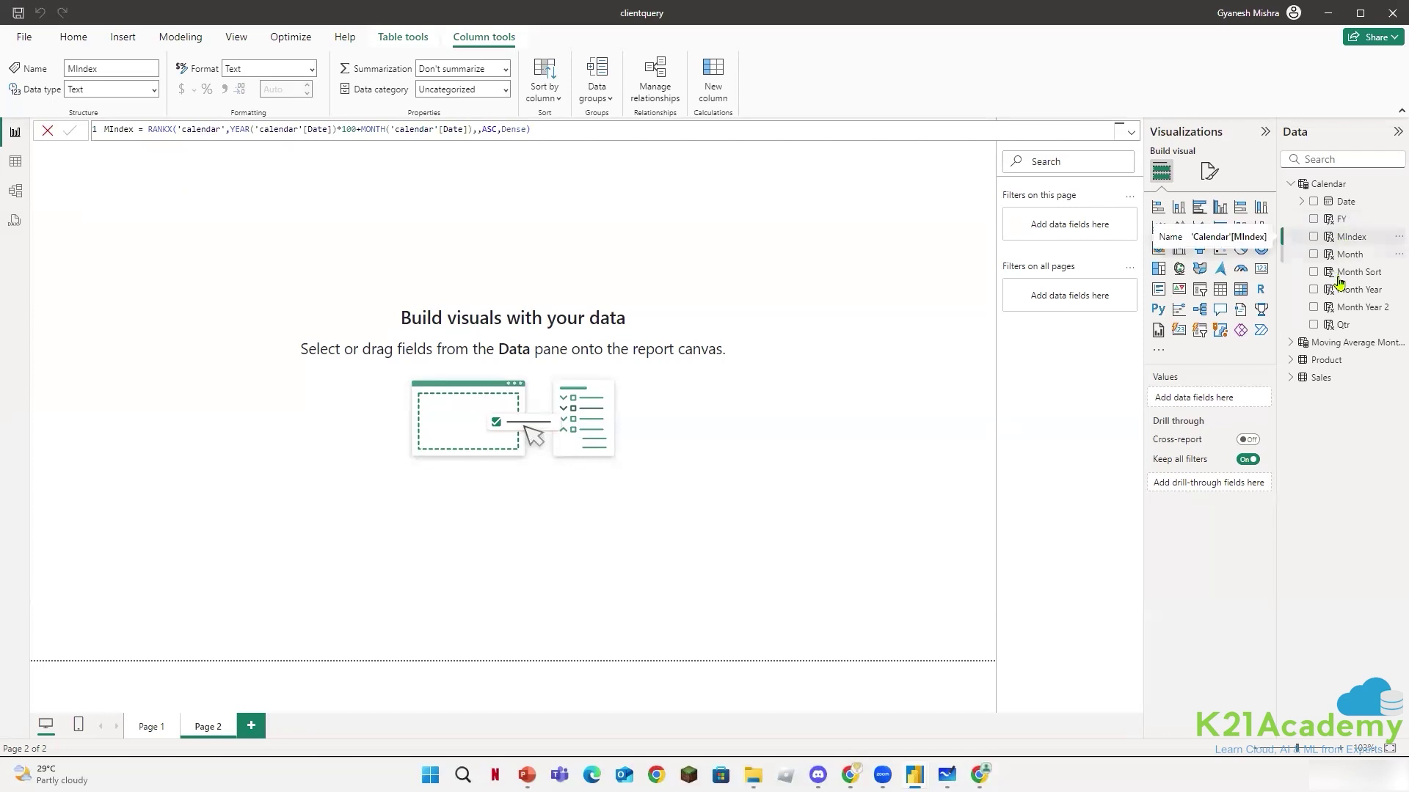
{"action": "left_click", "coordinate": [1339, 257]}
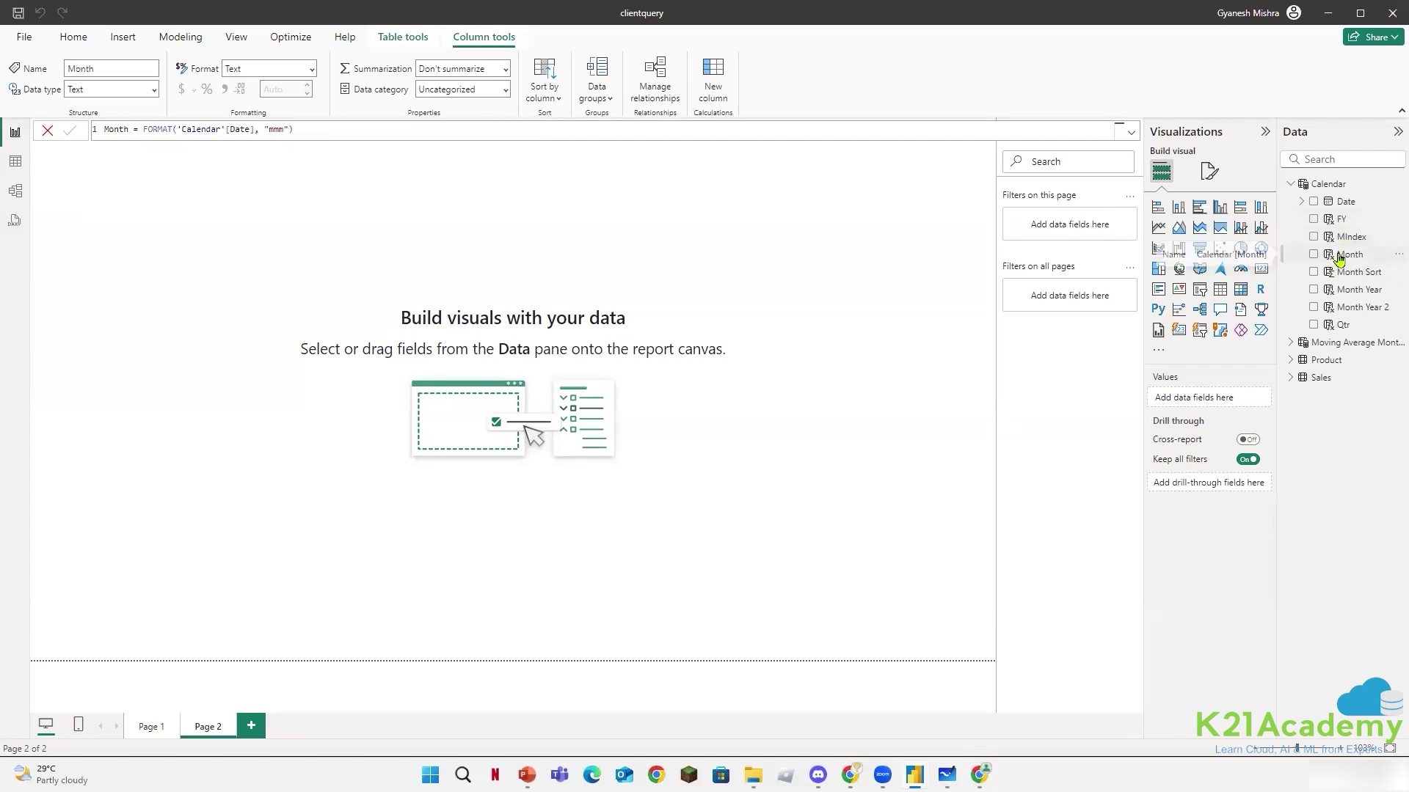
{"action": "left_click", "coordinate": [1339, 278]}
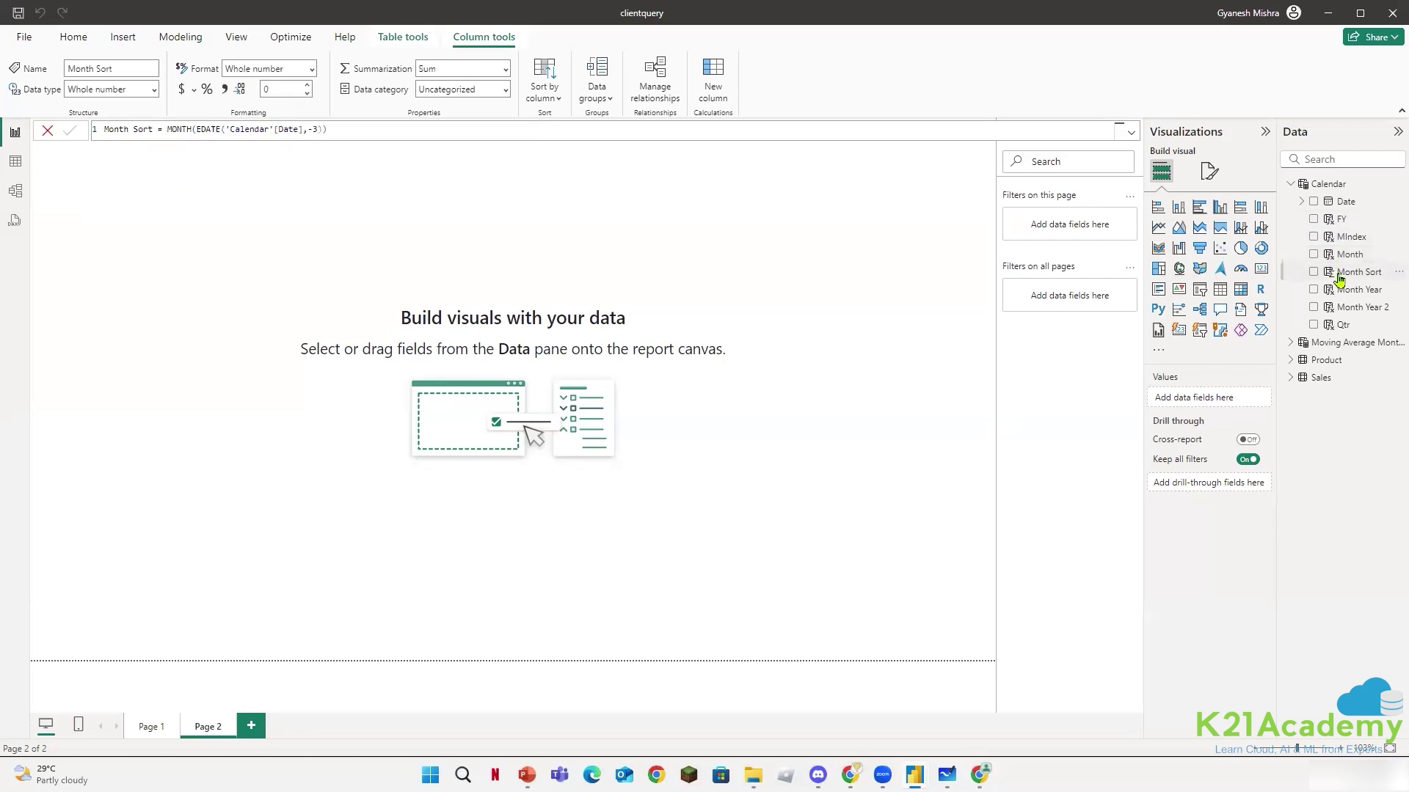
{"action": "left_click", "coordinate": [1339, 294]}
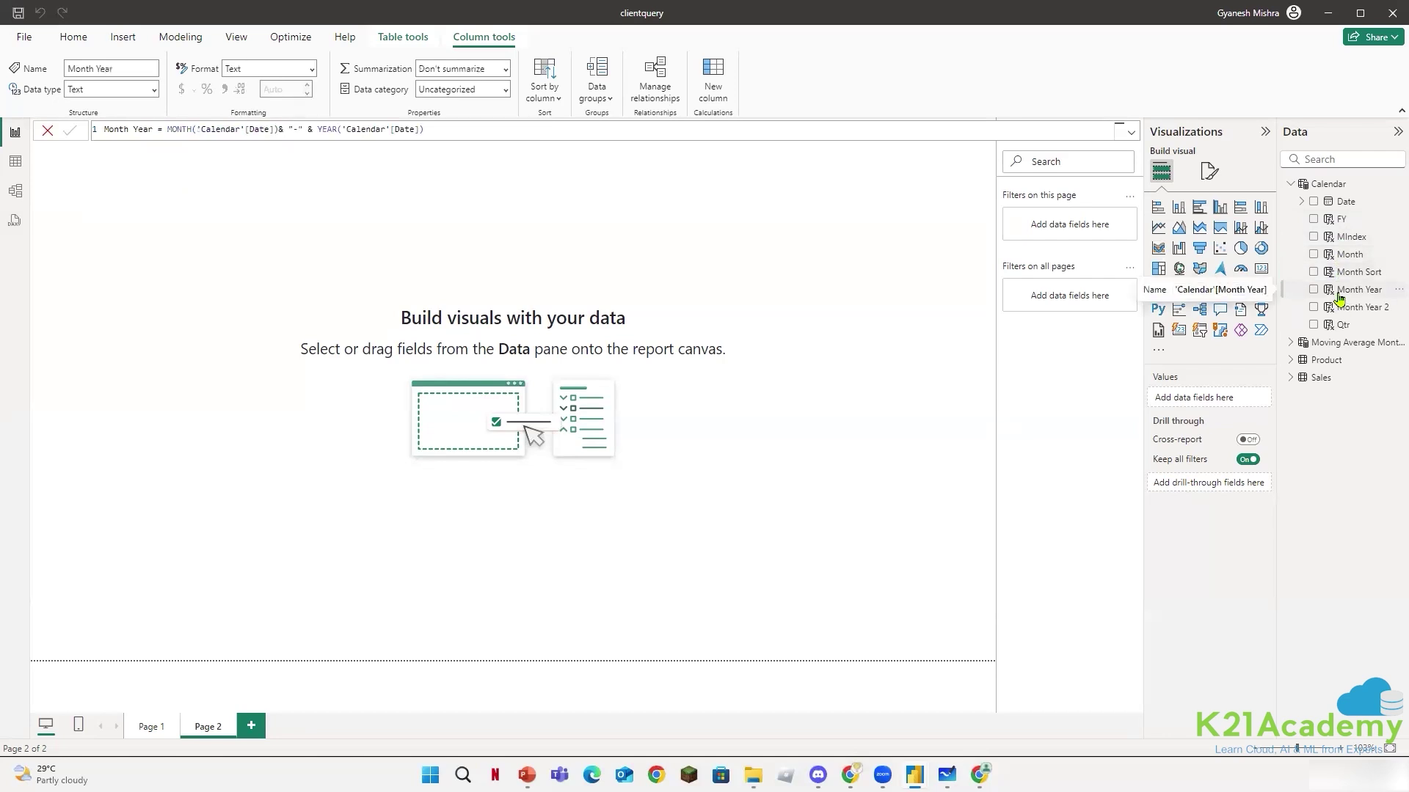
- Copy the whole formula of the Calendar table's Month Sort column and return to the directquerydemofile report
{"action": "left_click", "coordinate": [1339, 276]}
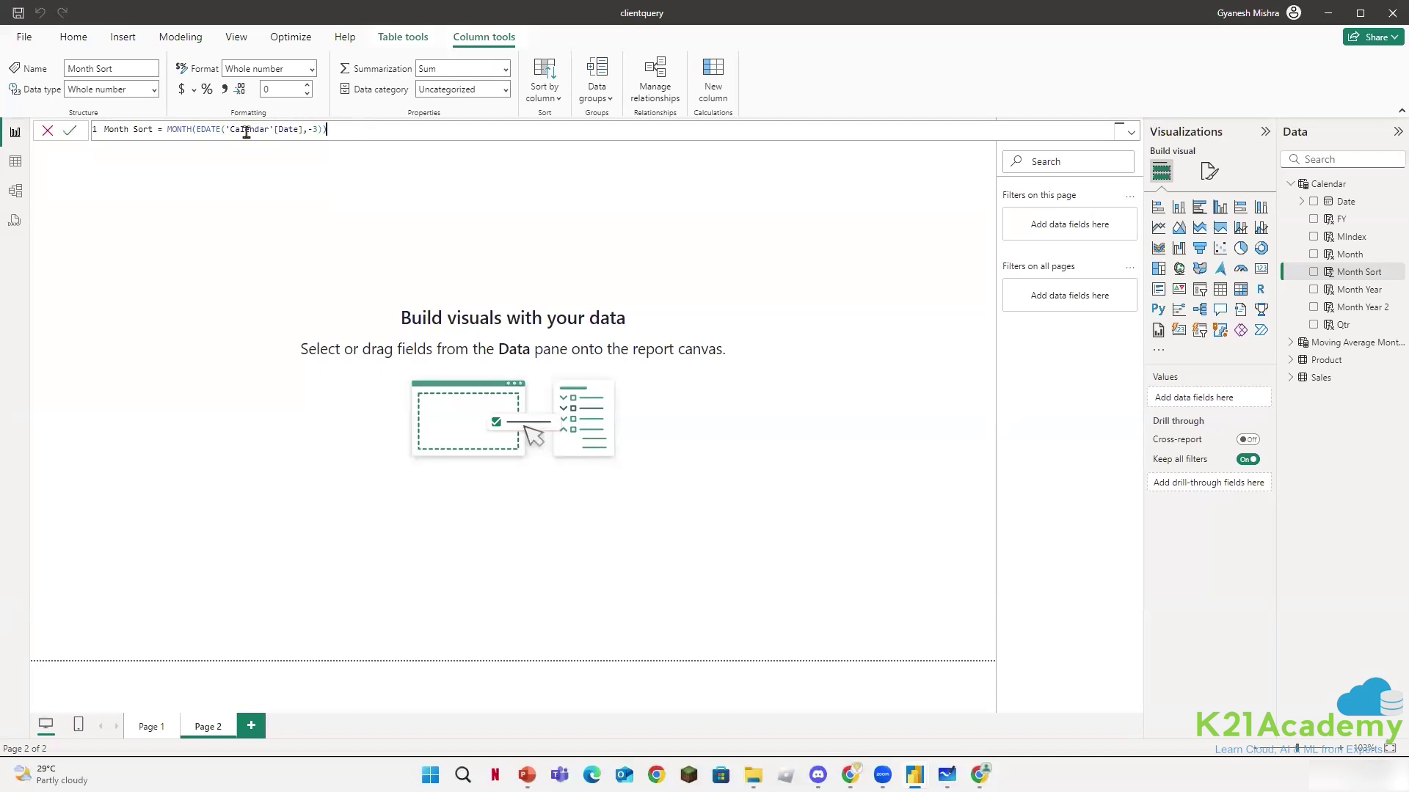
{"action": "key", "text": "shift+Home"}
{"action": "key", "text": "ctrl+c"}
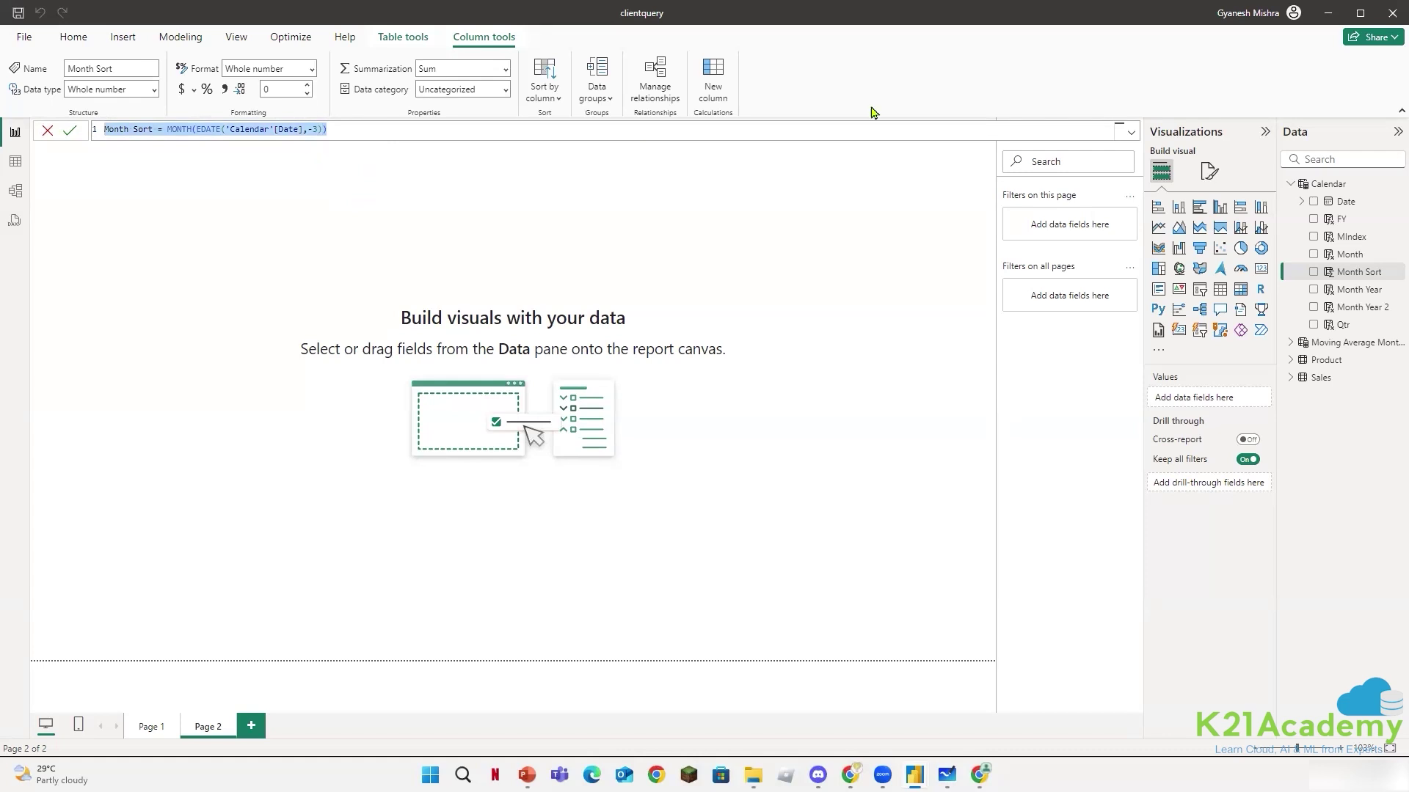
{"action": "left_click", "coordinate": [1328, 12]}
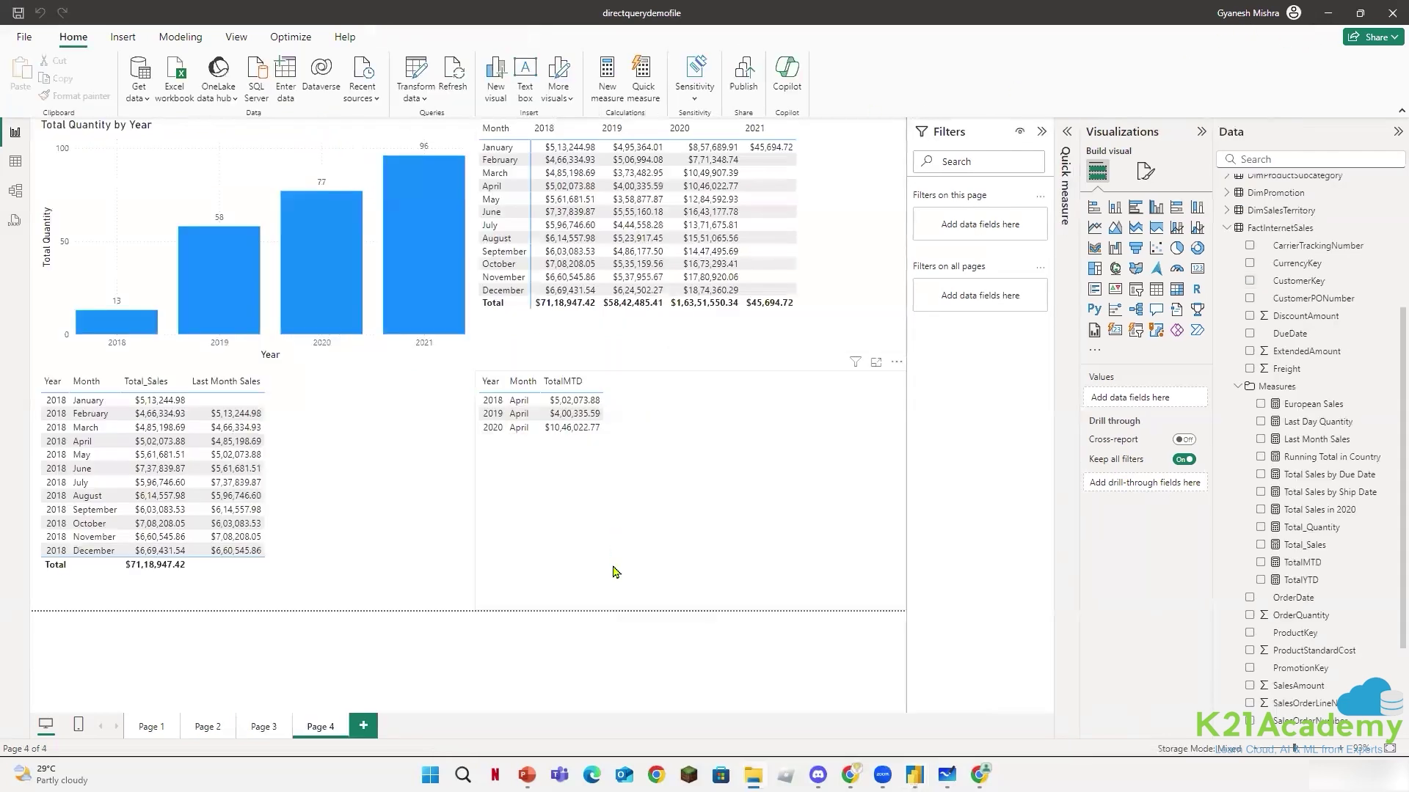
- Remove the April month filter from the TotalMTD measure so its formula is TOTALMTD([Total_Sales], 'Date'[Date])
{"action": "left_click", "coordinate": [638, 575]}
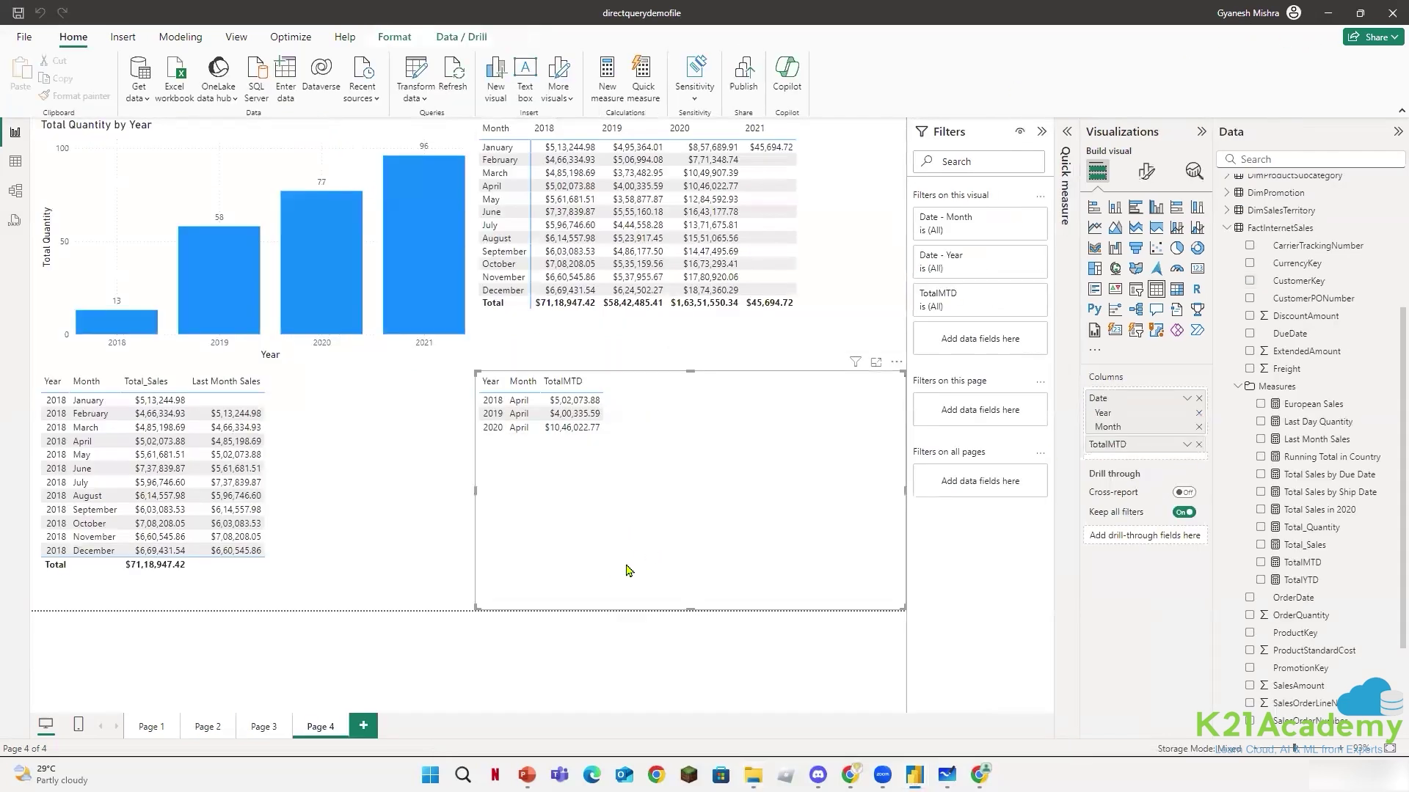
{"action": "left_click", "coordinate": [1290, 564]}
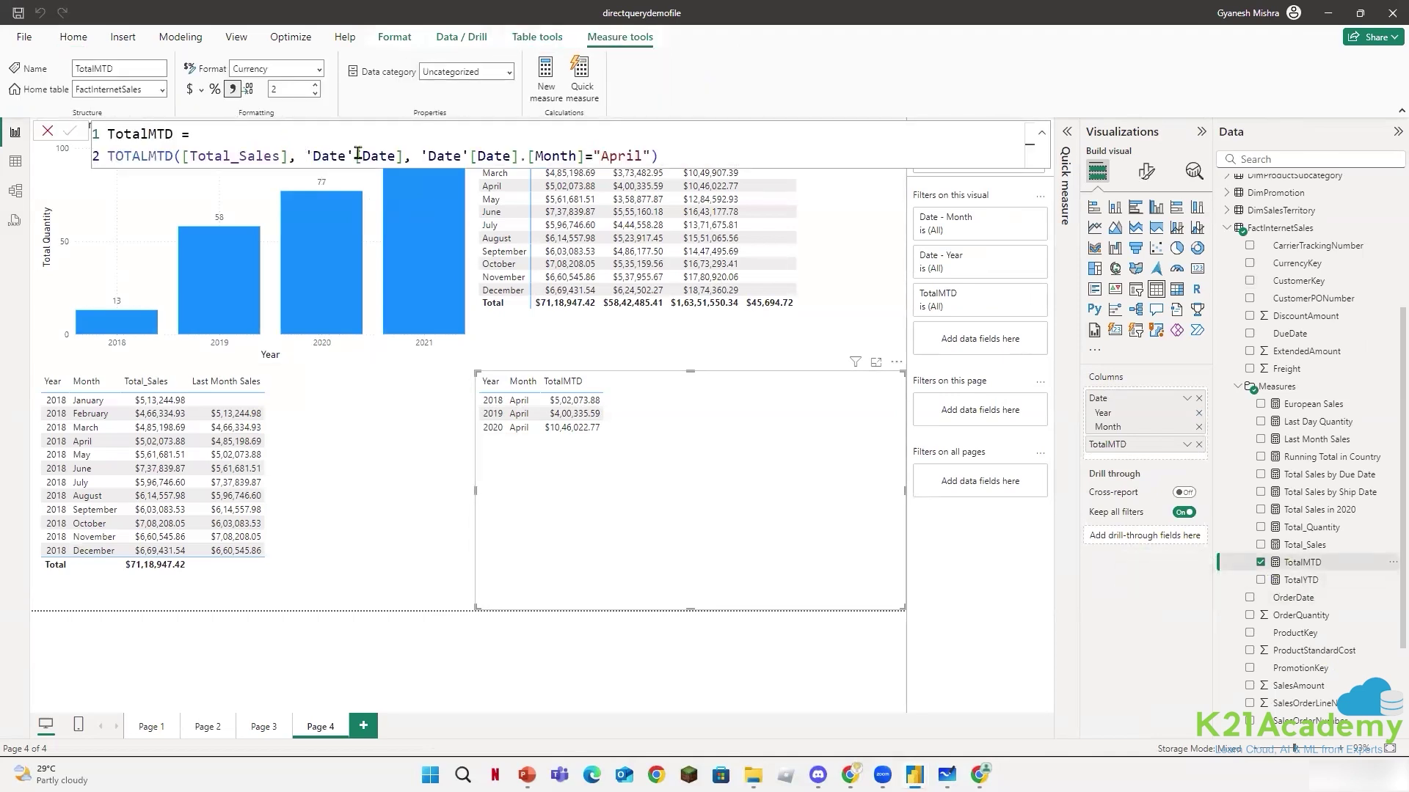
{"action": "left_click_drag", "start_coordinate": [403, 156], "coordinate": [674, 183]}
{"action": "key", "text": "BackSpace"}
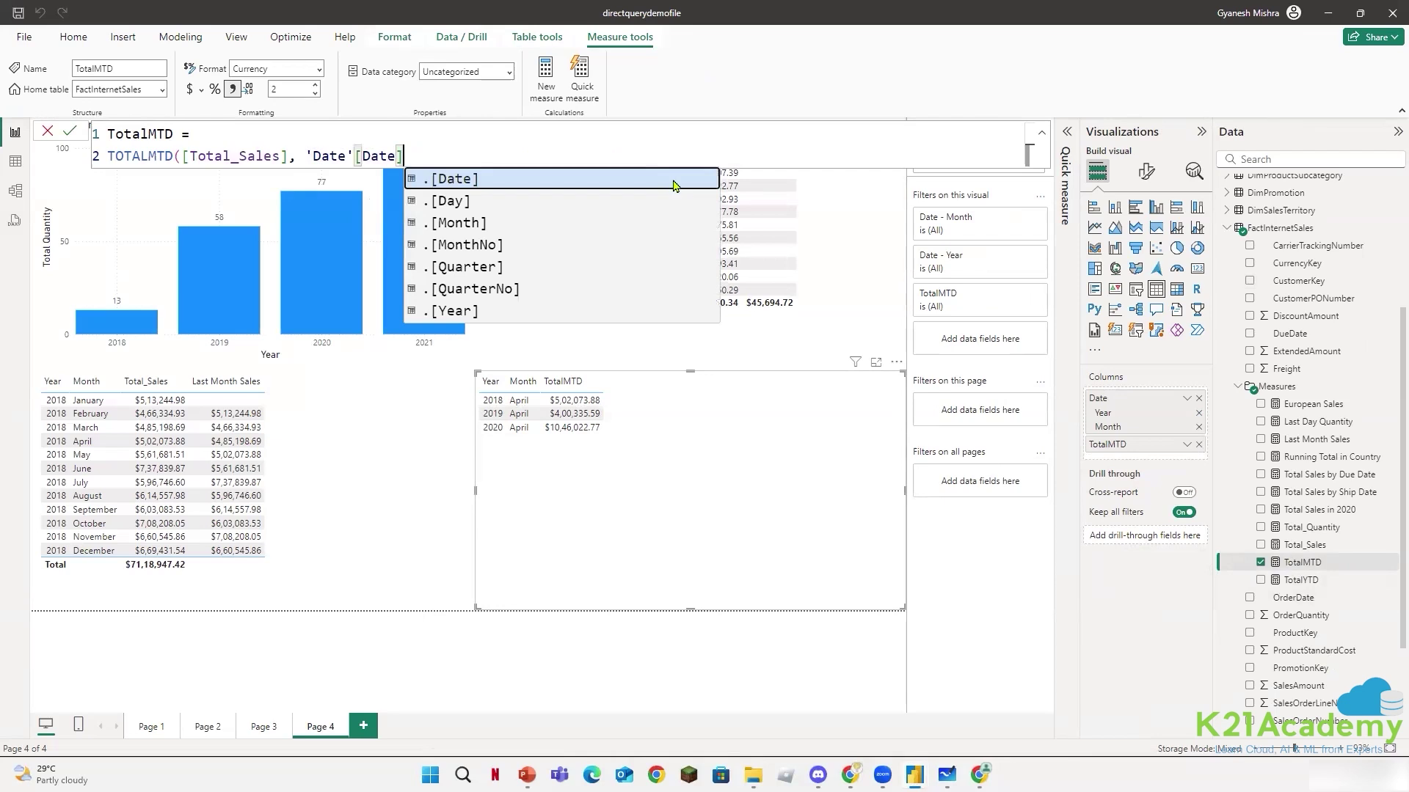
{"action": "type", "text": ")"}
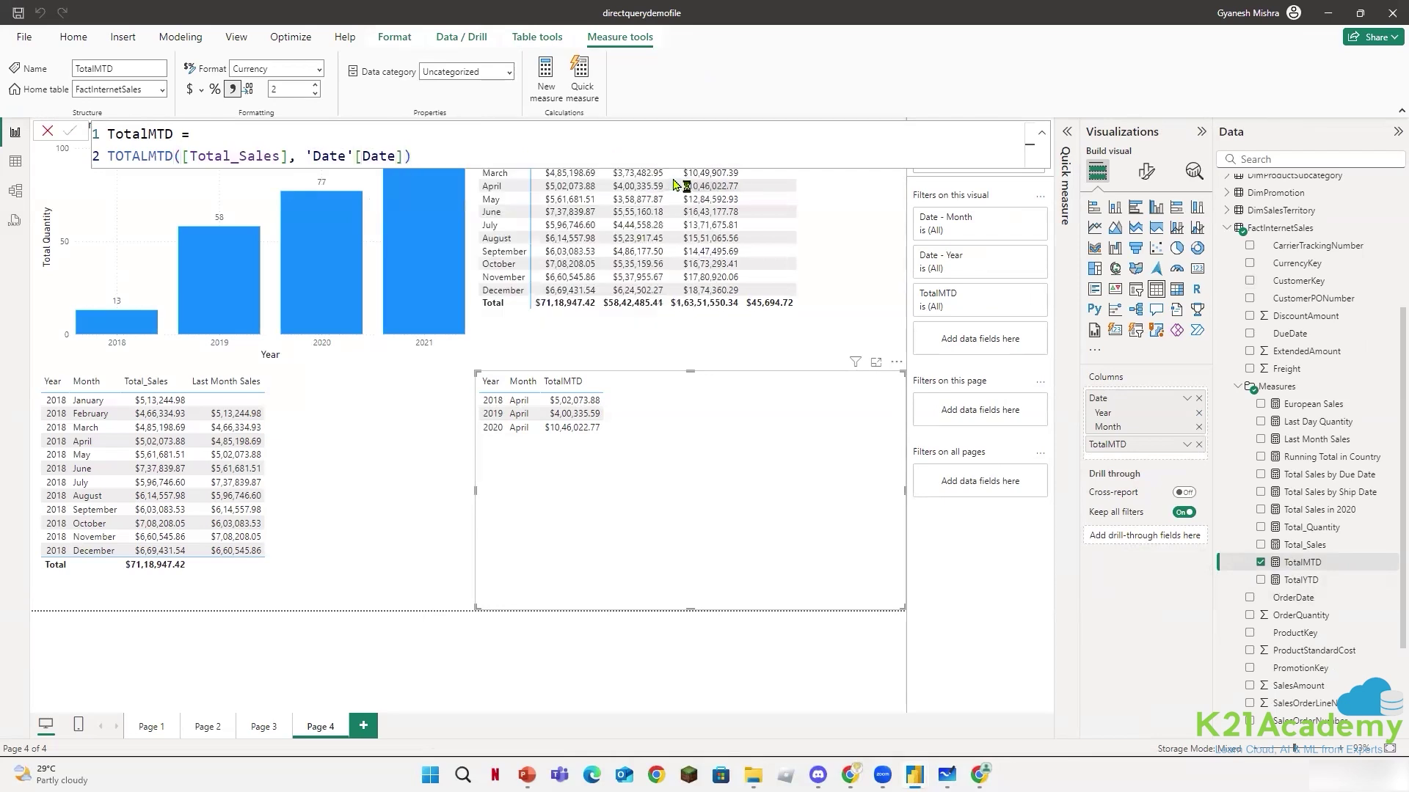
{"action": "left_click", "coordinate": [701, 522]}
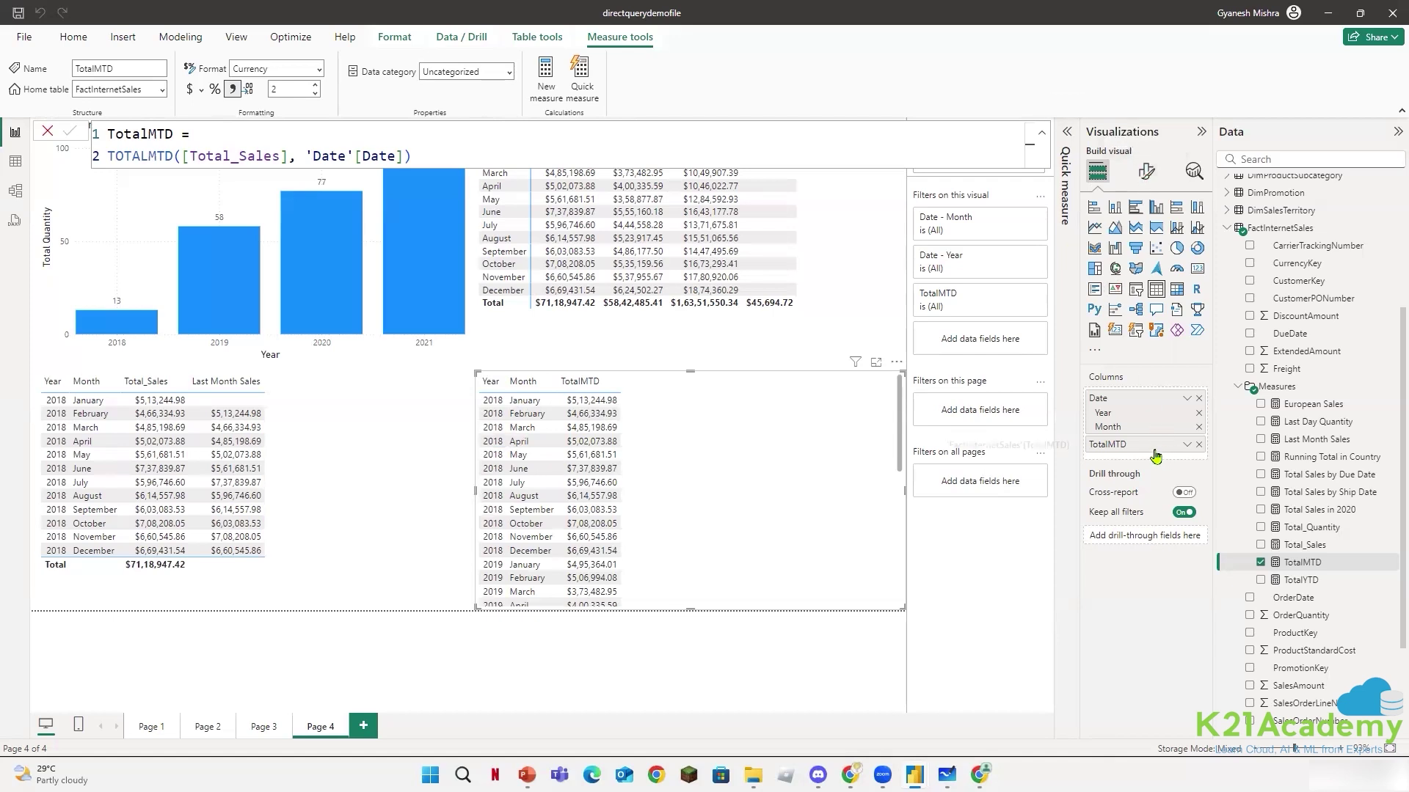
- Filter the TotalMTD table by Date - Year with basic filtering so that only 2019 is selected
{"action": "left_click", "coordinate": [1024, 254]}
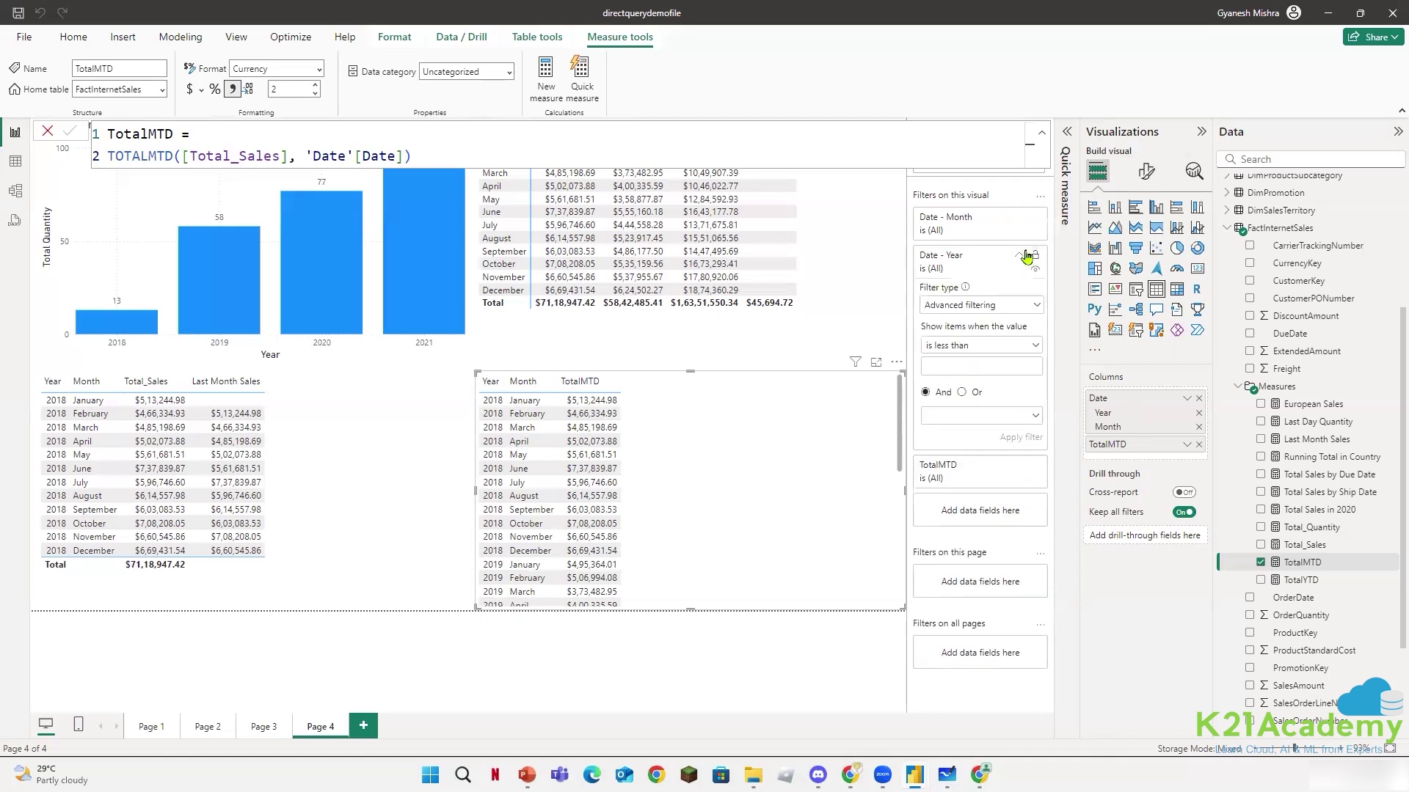
{"action": "left_click", "coordinate": [990, 306]}
{"action": "left_click", "coordinate": [957, 345]}
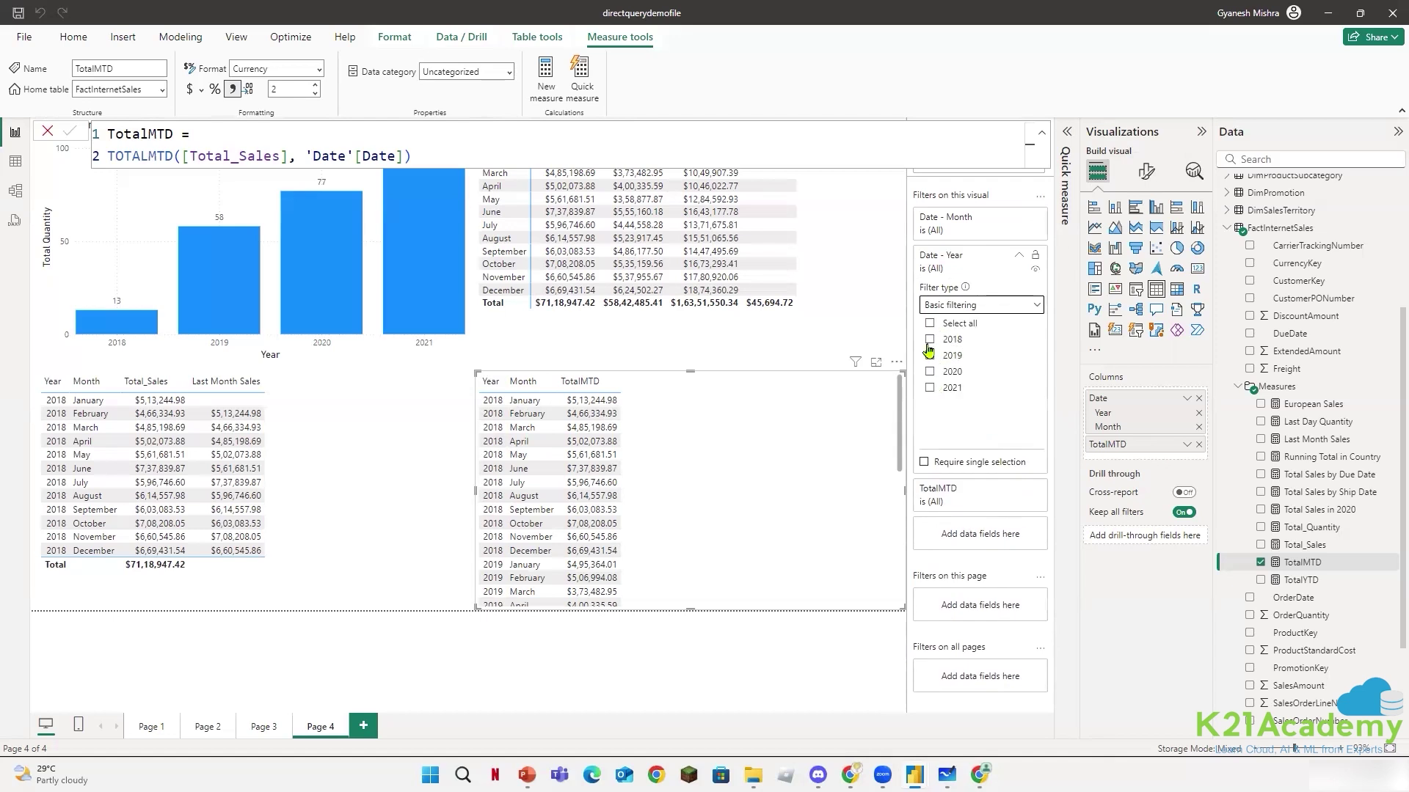
{"action": "left_click", "coordinate": [931, 389]}
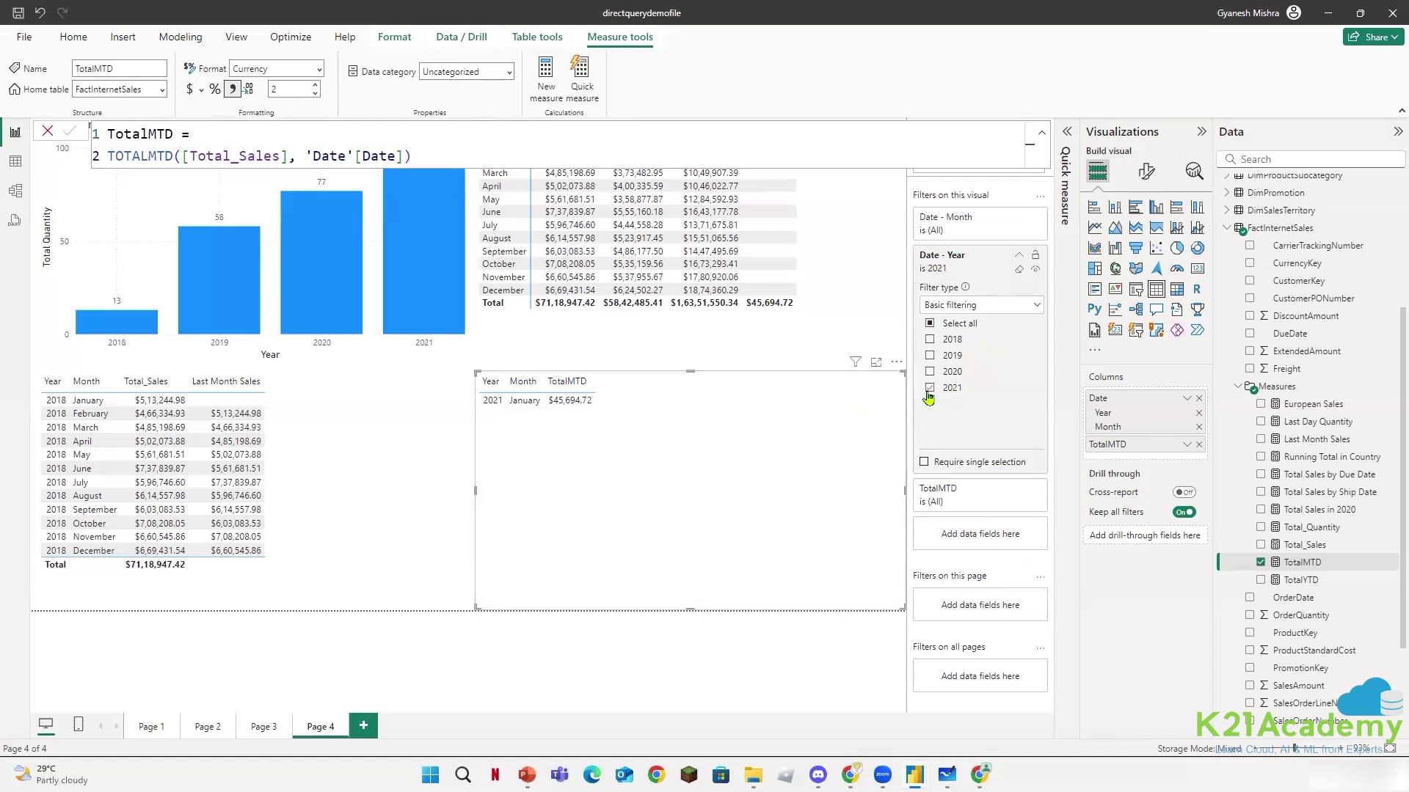
{"action": "left_click", "coordinate": [930, 389]}
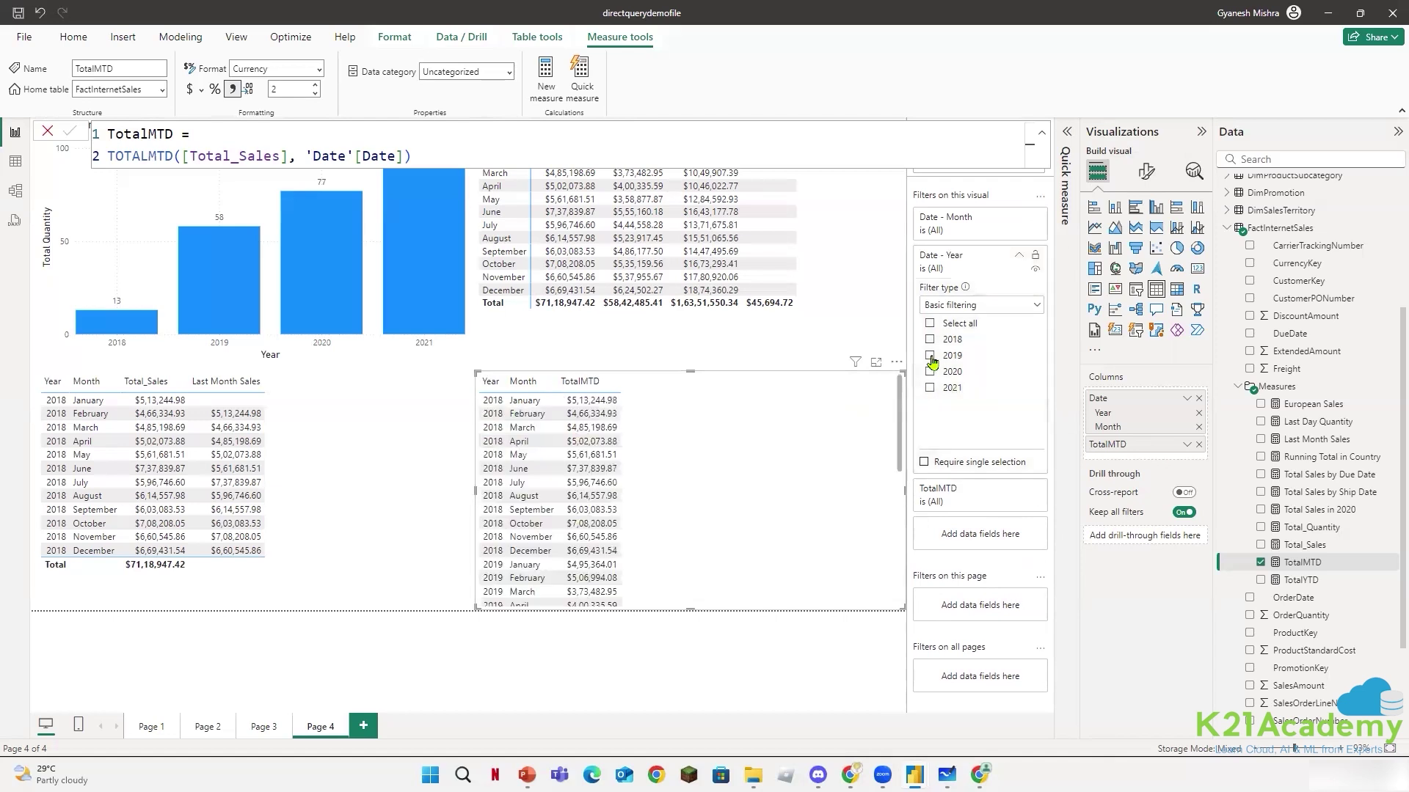
{"action": "left_click", "coordinate": [930, 357]}
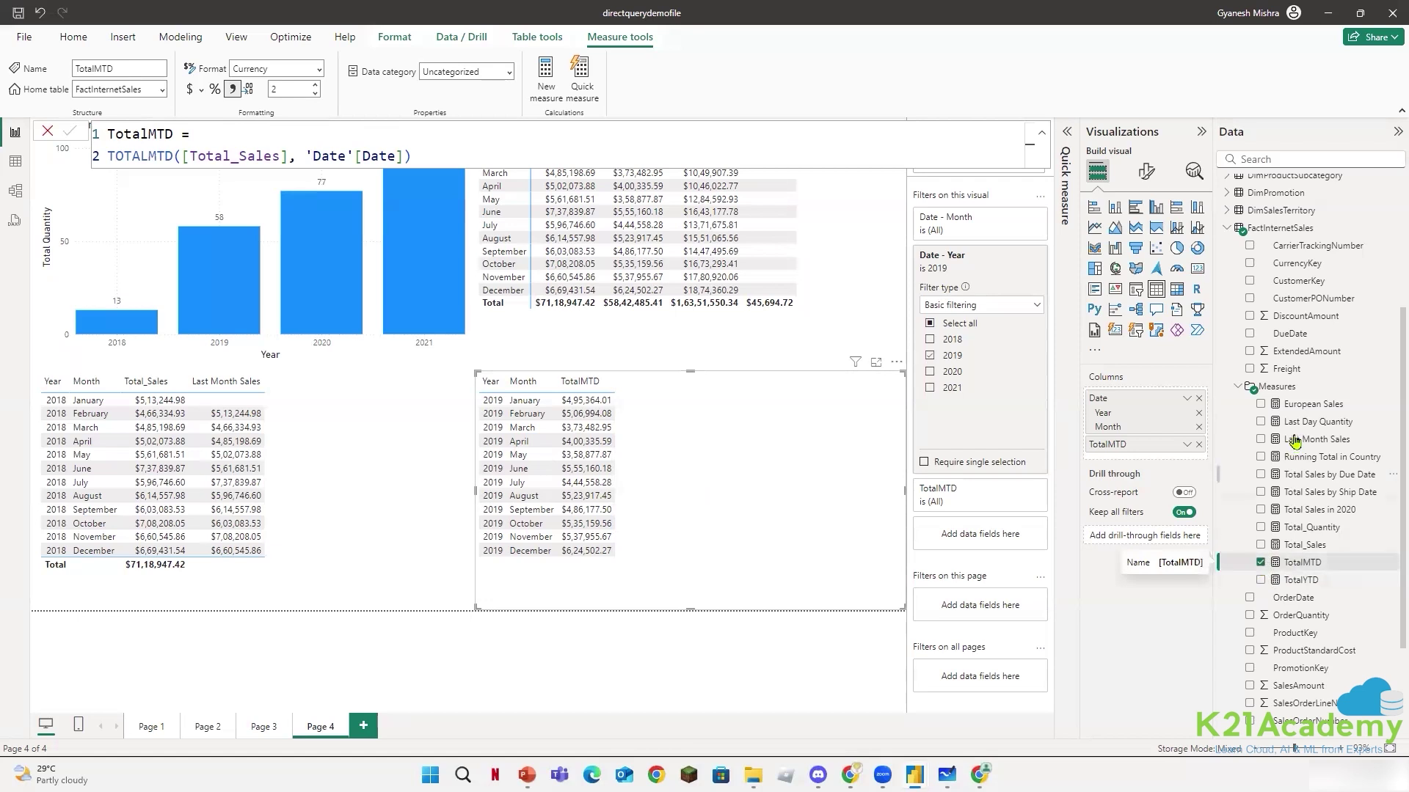
- Add a new calculated column to the Date table
{"action": "scroll", "coordinate": [1273, 297], "scroll_direction": "up", "scroll_amount": 4}
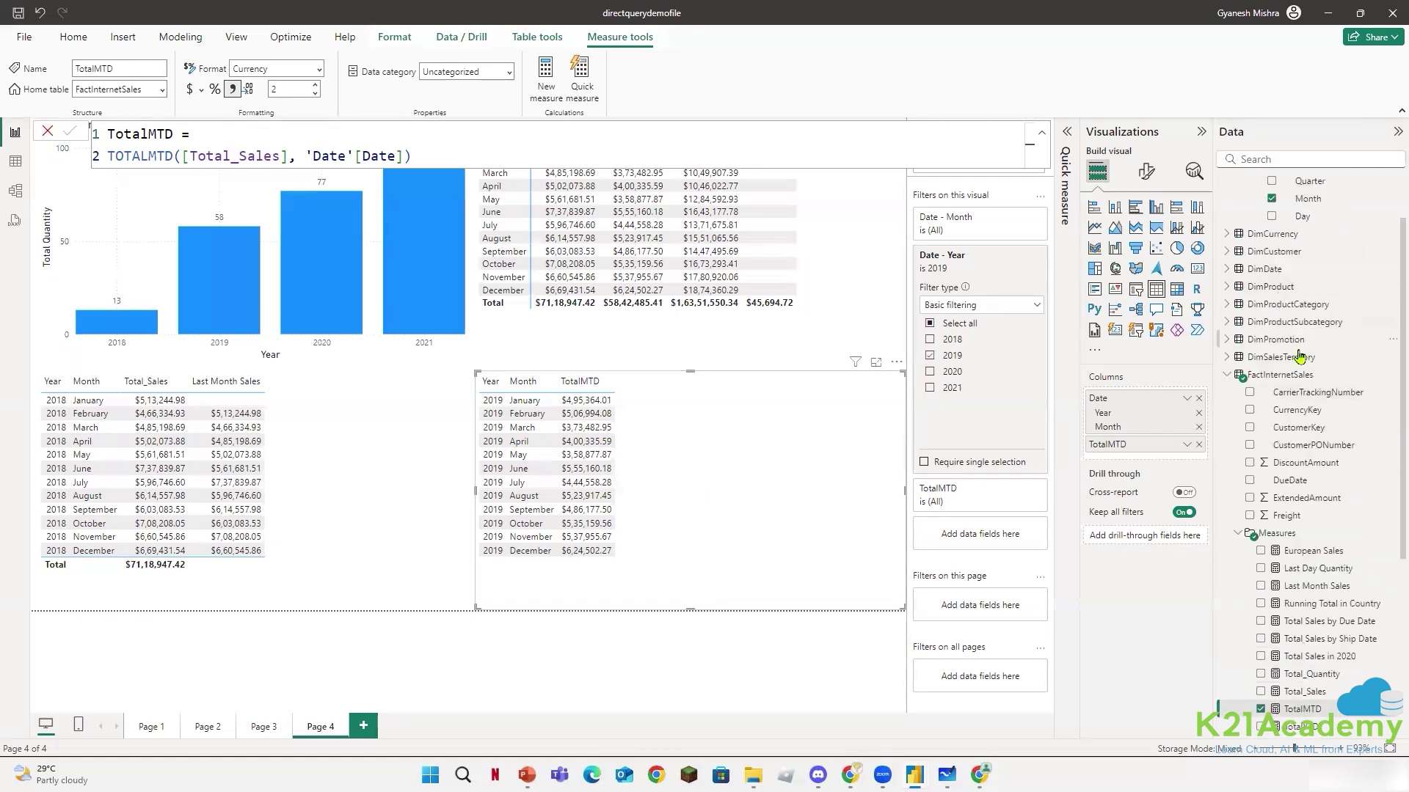
{"action": "scroll", "coordinate": [1287, 364], "scroll_direction": "up", "scroll_amount": 2}
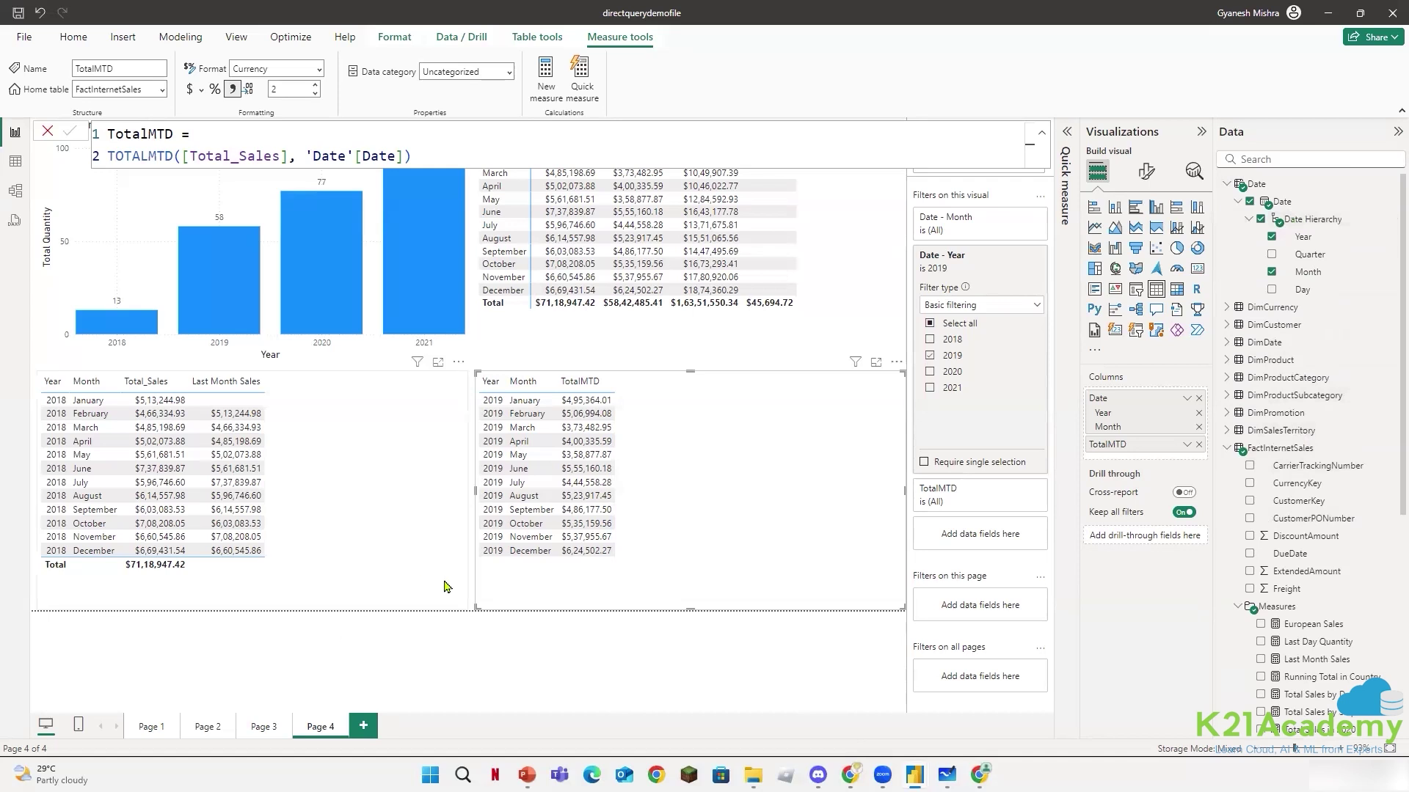
{"action": "left_click", "coordinate": [477, 589]}
{"action": "right_click", "coordinate": [1265, 184]}
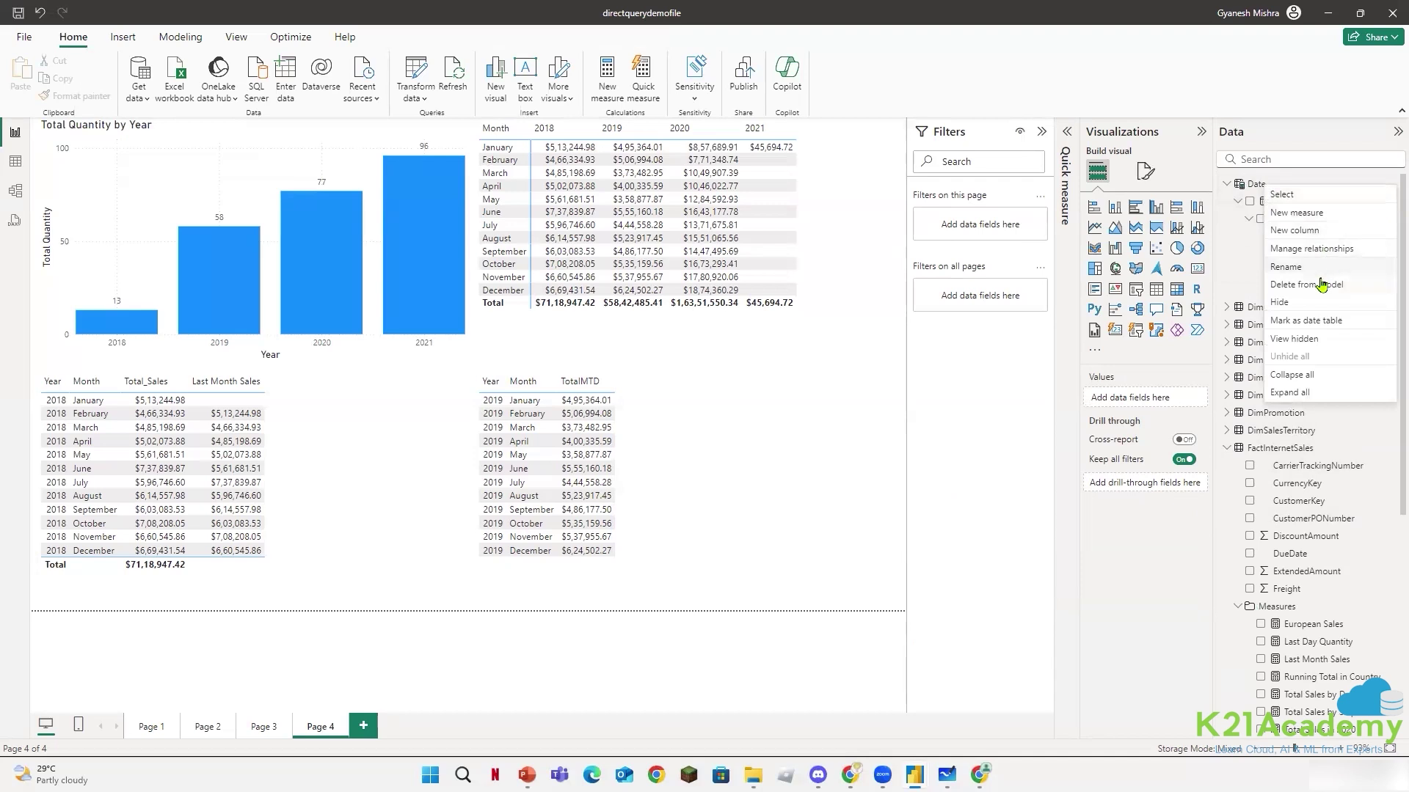
{"action": "left_click", "coordinate": [1296, 233]}
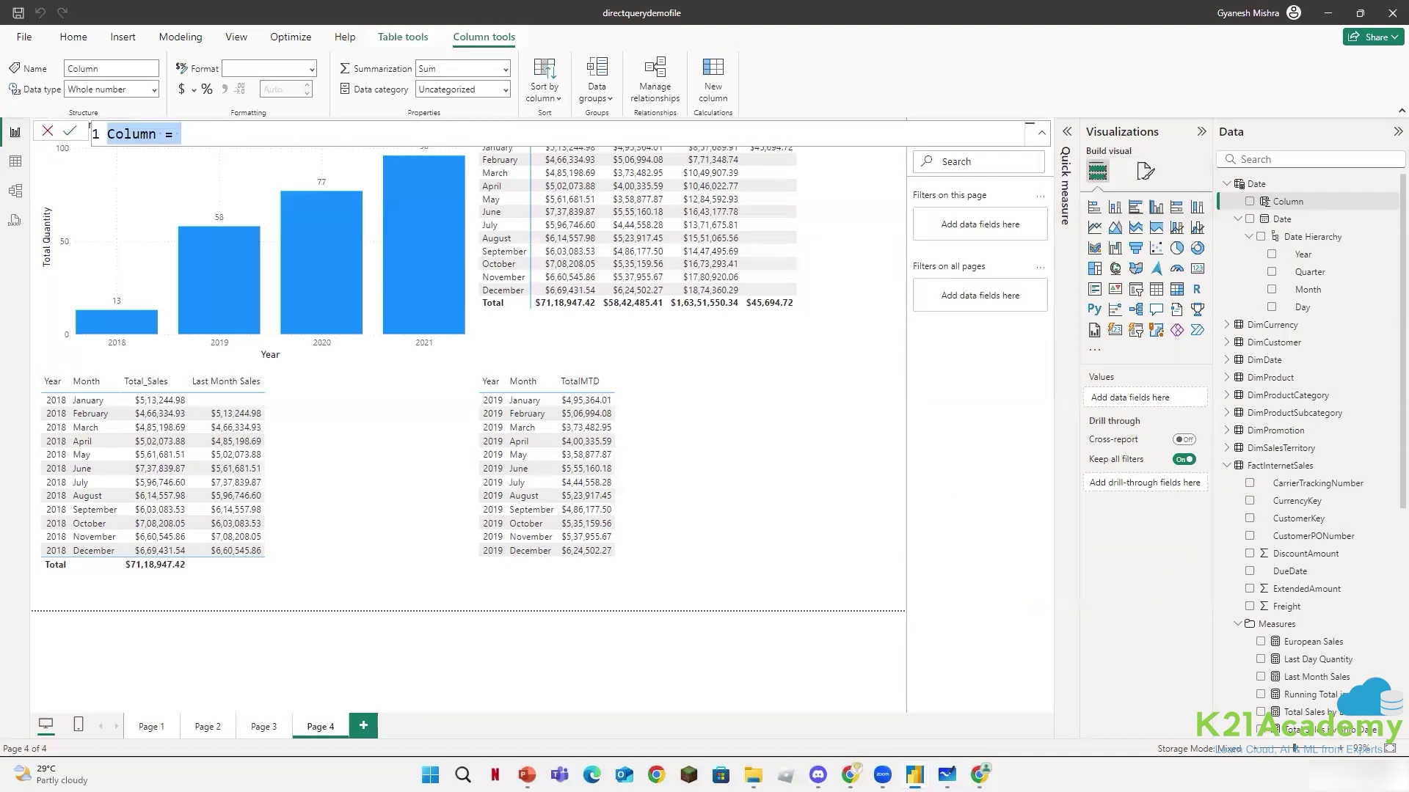
{"action": "double_click", "coordinate": [133, 135]}
{"action": "type", "text": "MonthNum"}
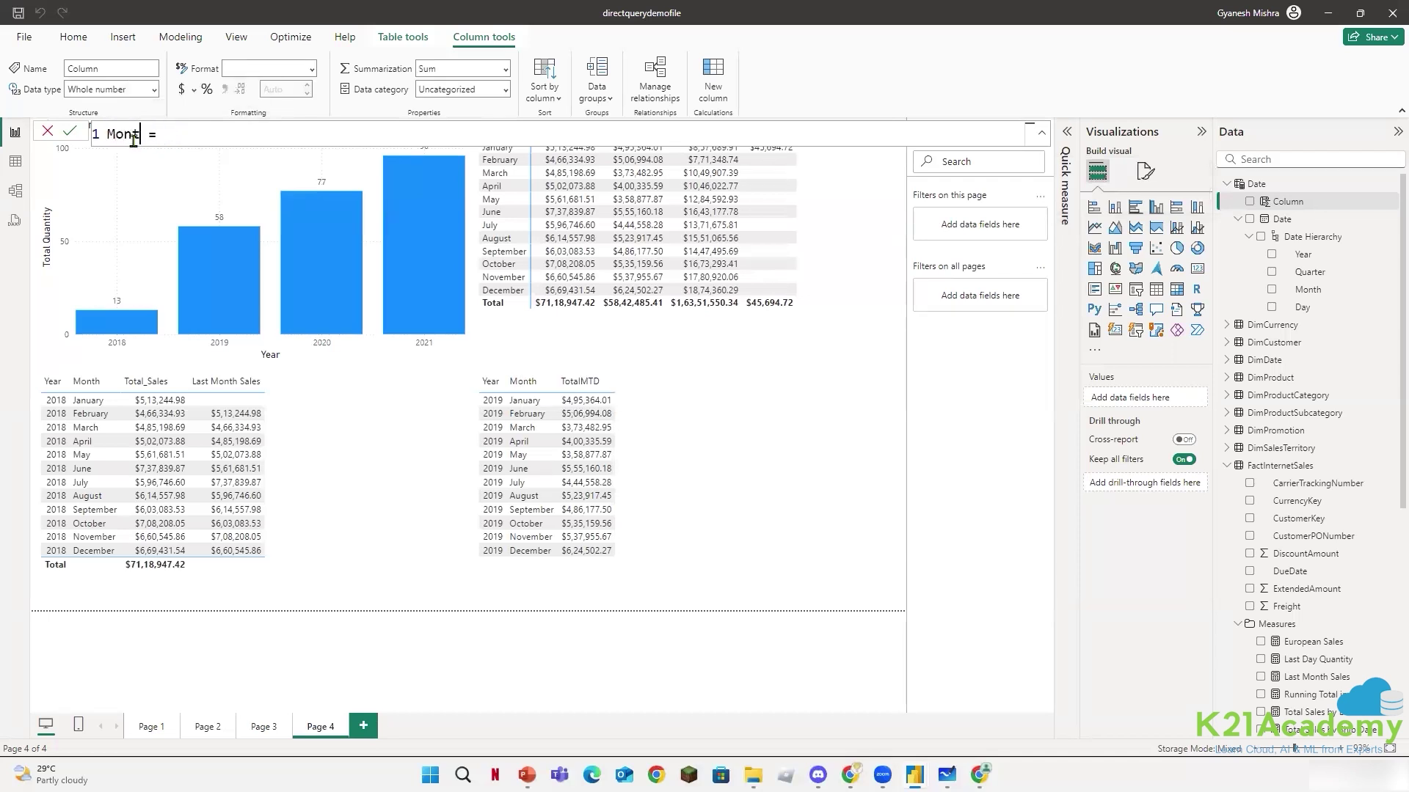
{"action": "type", "text": "ber"}
{"action": "key", "text": "End"}
{"action": "key", "text": "shift+Return"}
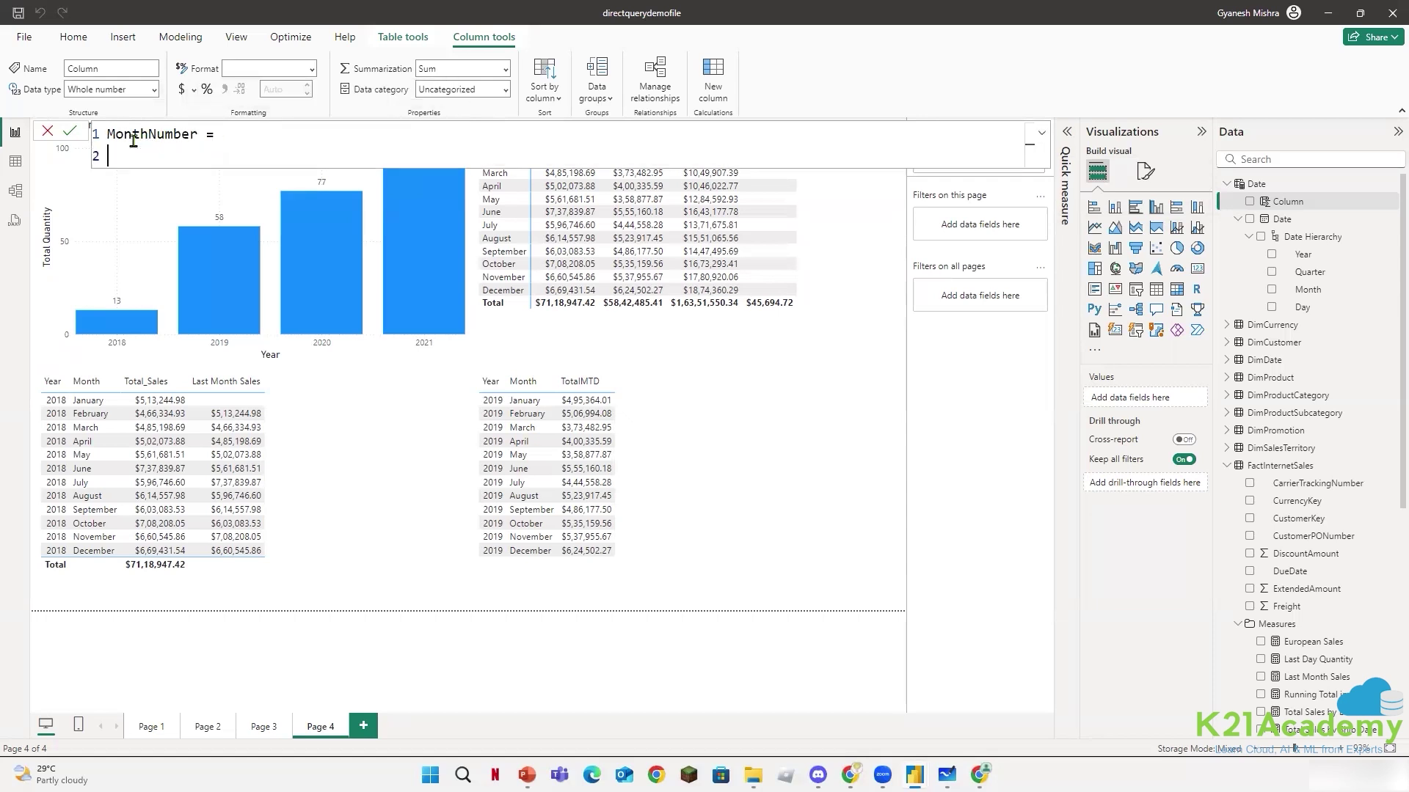
{"action": "key", "text": "BackSpace"}
{"action": "key", "text": "BackSpace"}
{"action": "key", "text": "BackSpace"}
{"action": "key", "text": "BackSpace"}
{"action": "key", "text": "BackSpace"}
{"action": "key", "text": "BackSpace"}
{"action": "key", "text": "BackSpace"}
{"action": "key", "text": "BackSpace"}
{"action": "key", "text": "BackSpace"}
{"action": "key", "text": "BackSpace"}
{"action": "key", "text": "BackSpace"}
{"action": "key", "text": "BackSpace"}
{"action": "key", "text": "BackSpace"}
{"action": "key", "text": "BackSpace"}
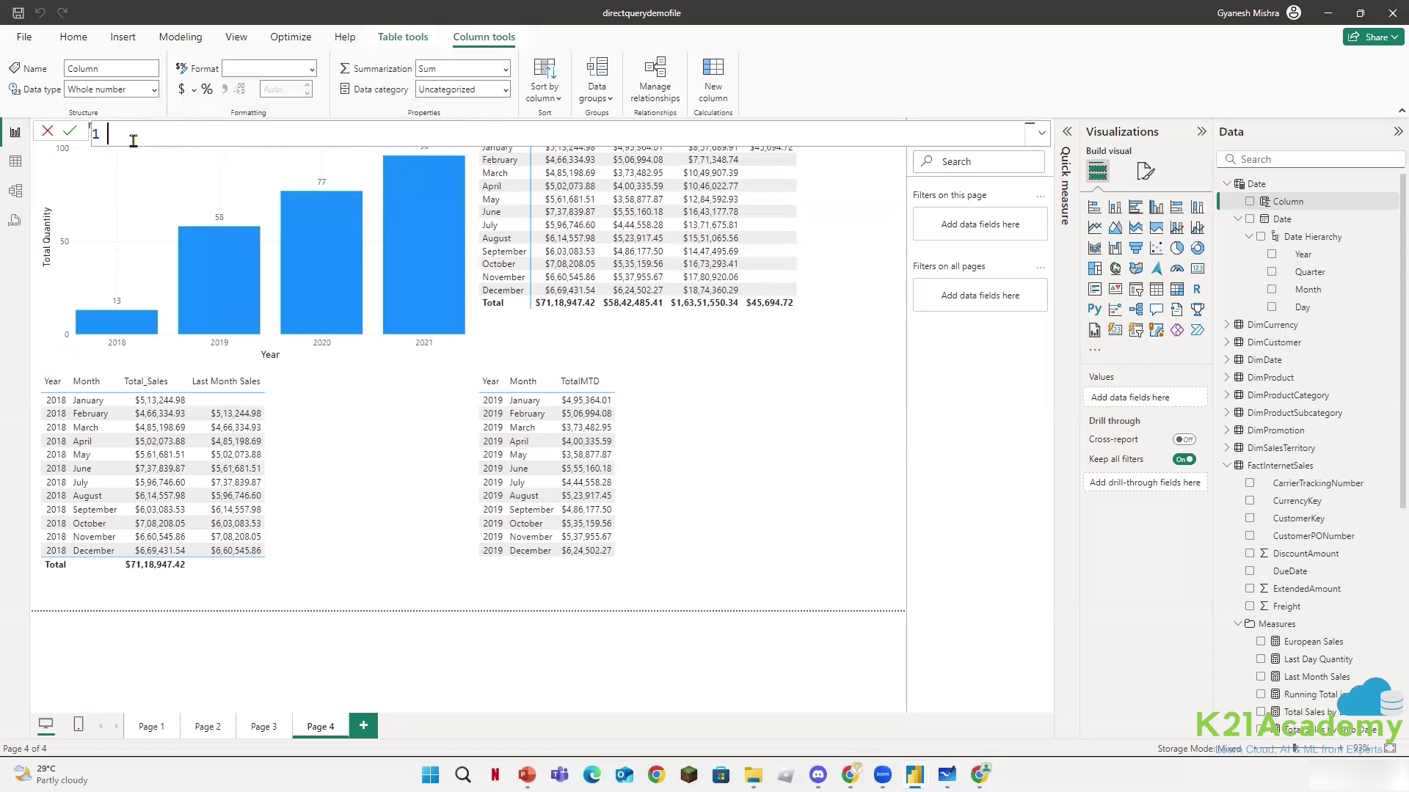
- Define the new Date column from the copied formula as Month Sort = MONTH(EDATE('Date'[Date],-3)) and close the formula editor
{"action": "key", "text": "ctrl+v"}
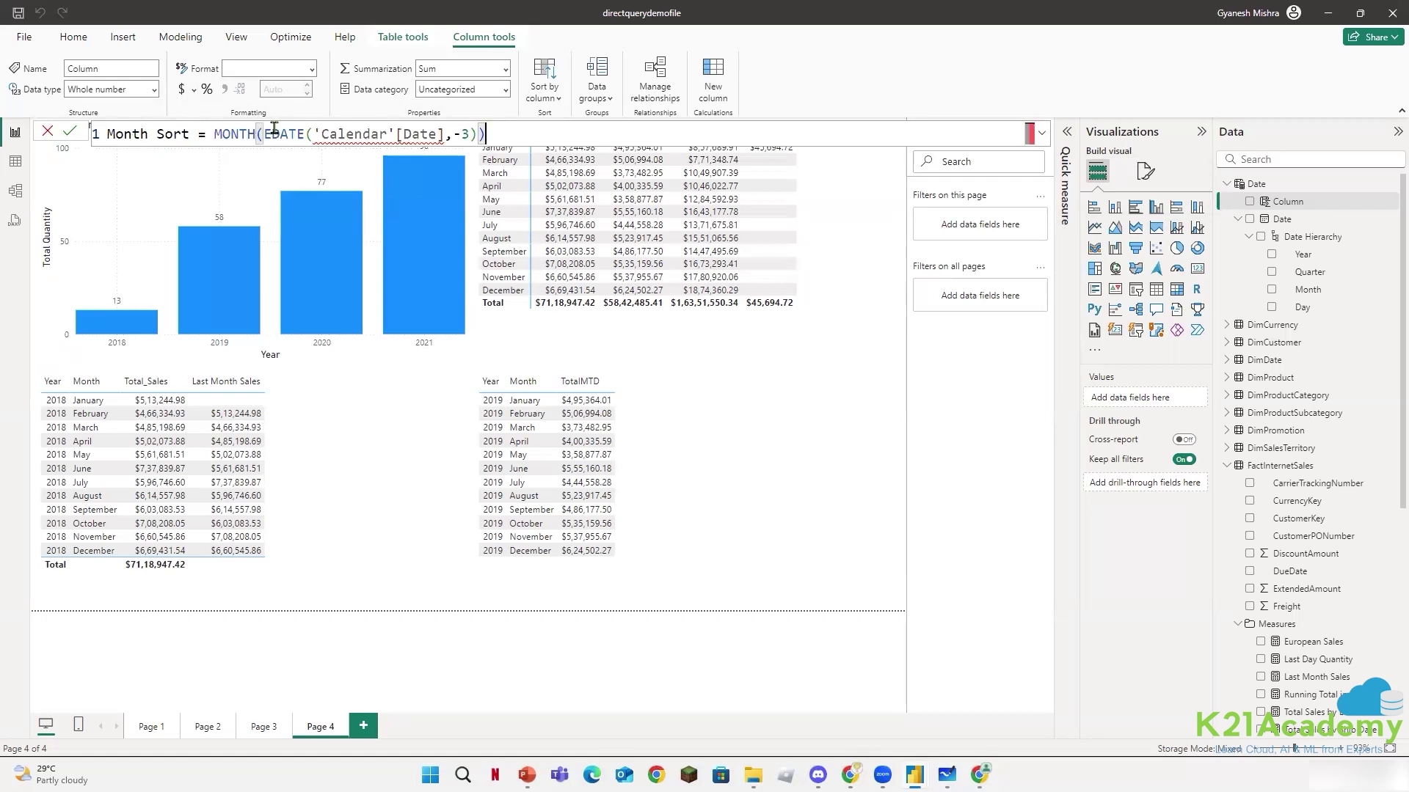
{"action": "double_click", "coordinate": [326, 130]}
{"action": "type", "text": "Date"}
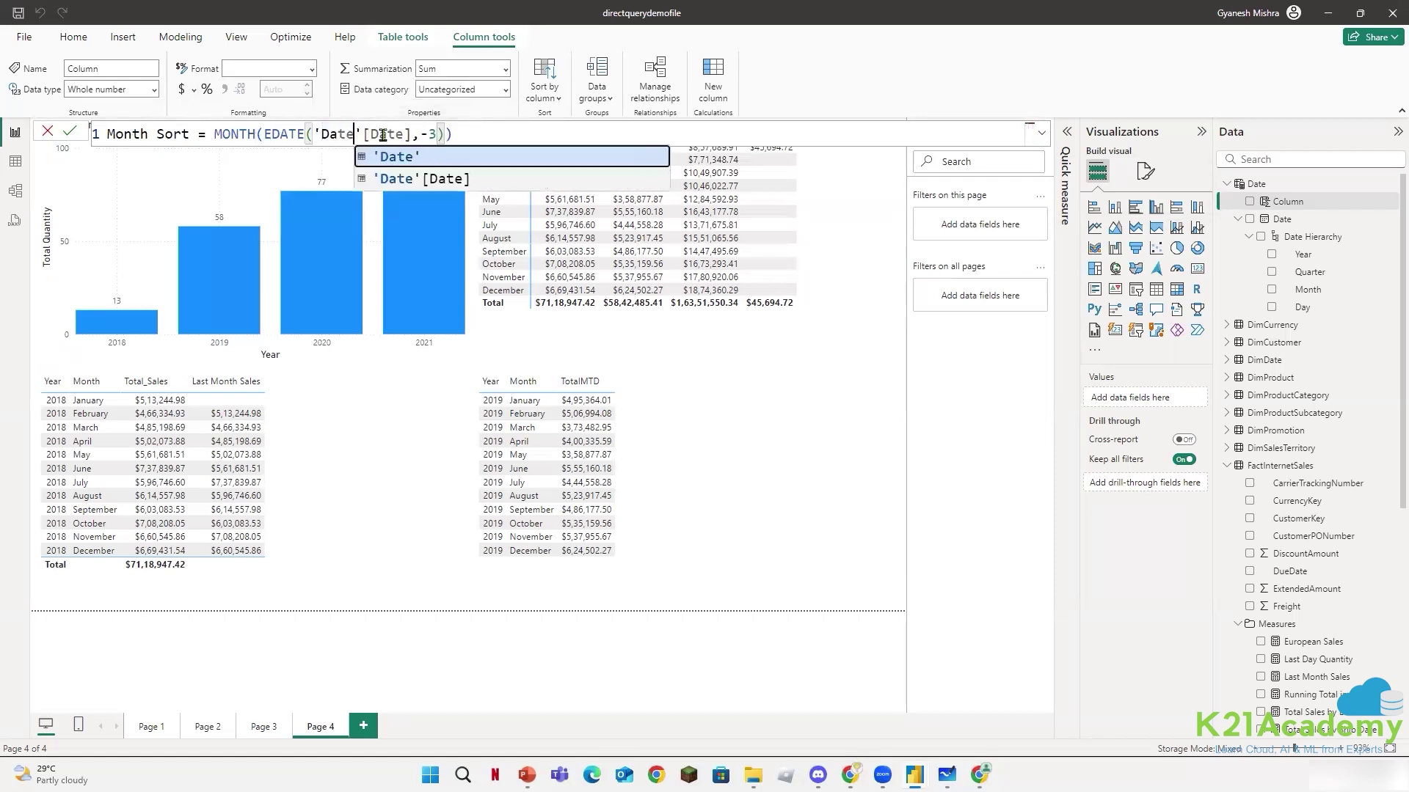
{"action": "left_click", "coordinate": [493, 134]}
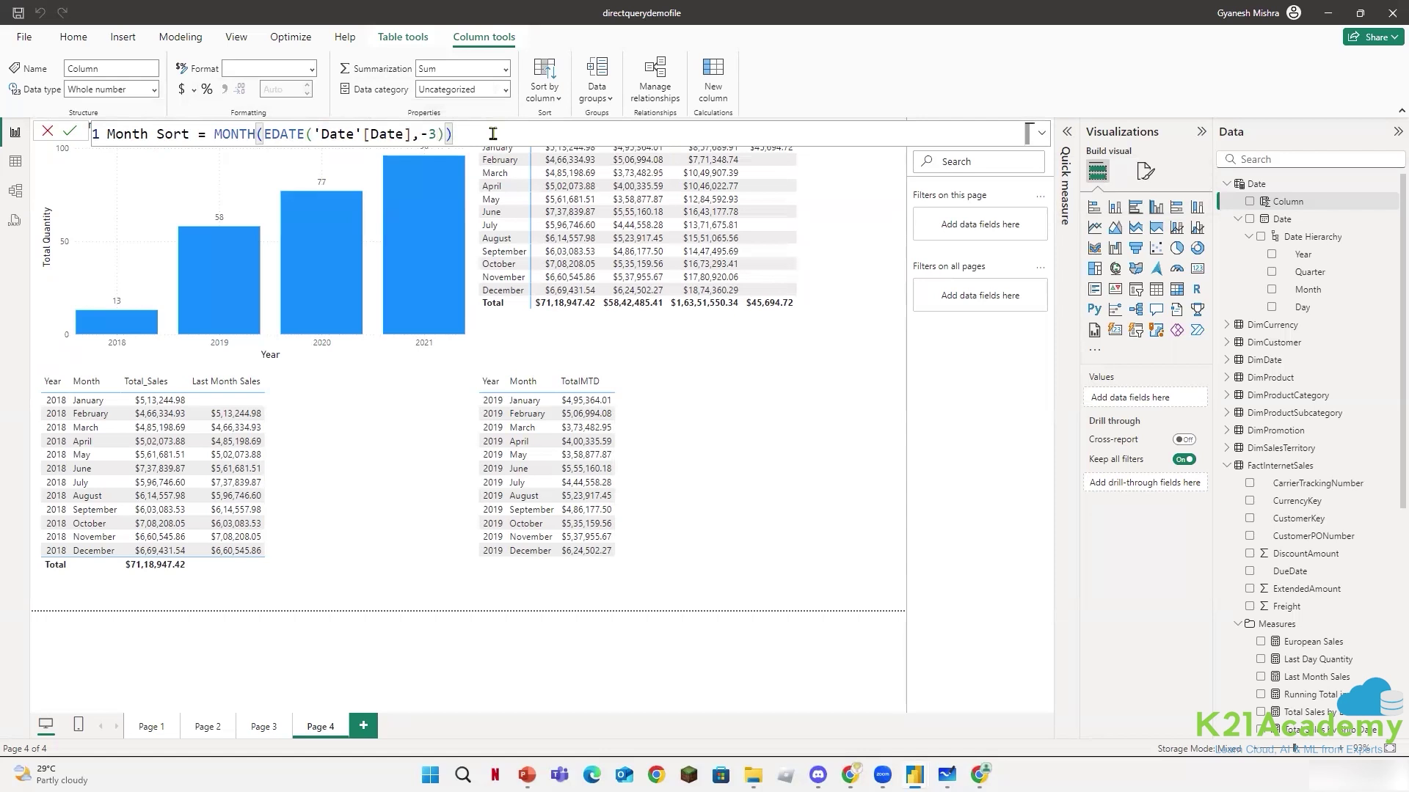
{"action": "left_click", "coordinate": [69, 131]}
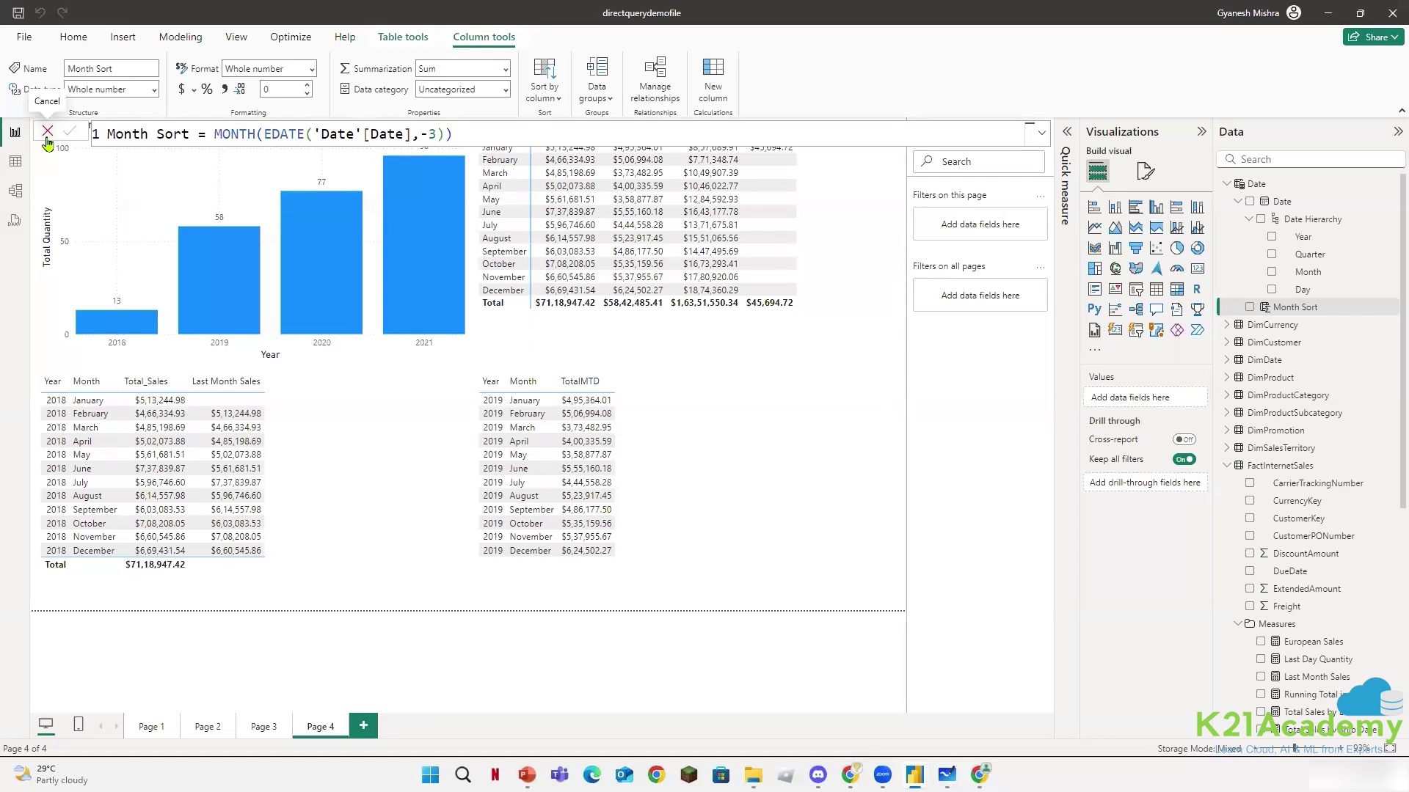
{"action": "left_click", "coordinate": [47, 137]}
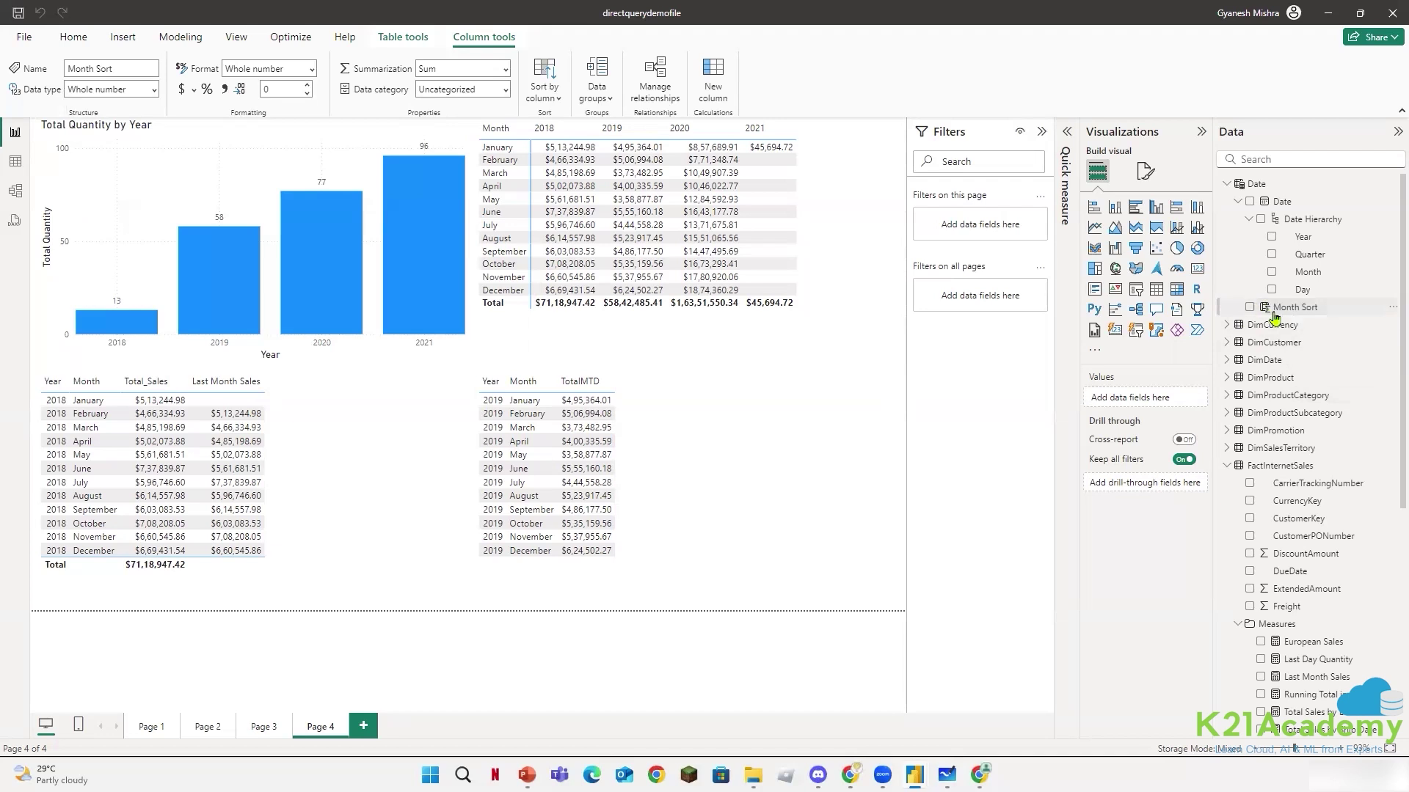
- Compare the tools offered for the Date Hierarchy's Month field with those for the ExtendedAmount and Date columns
{"action": "left_click", "coordinate": [1324, 274]}
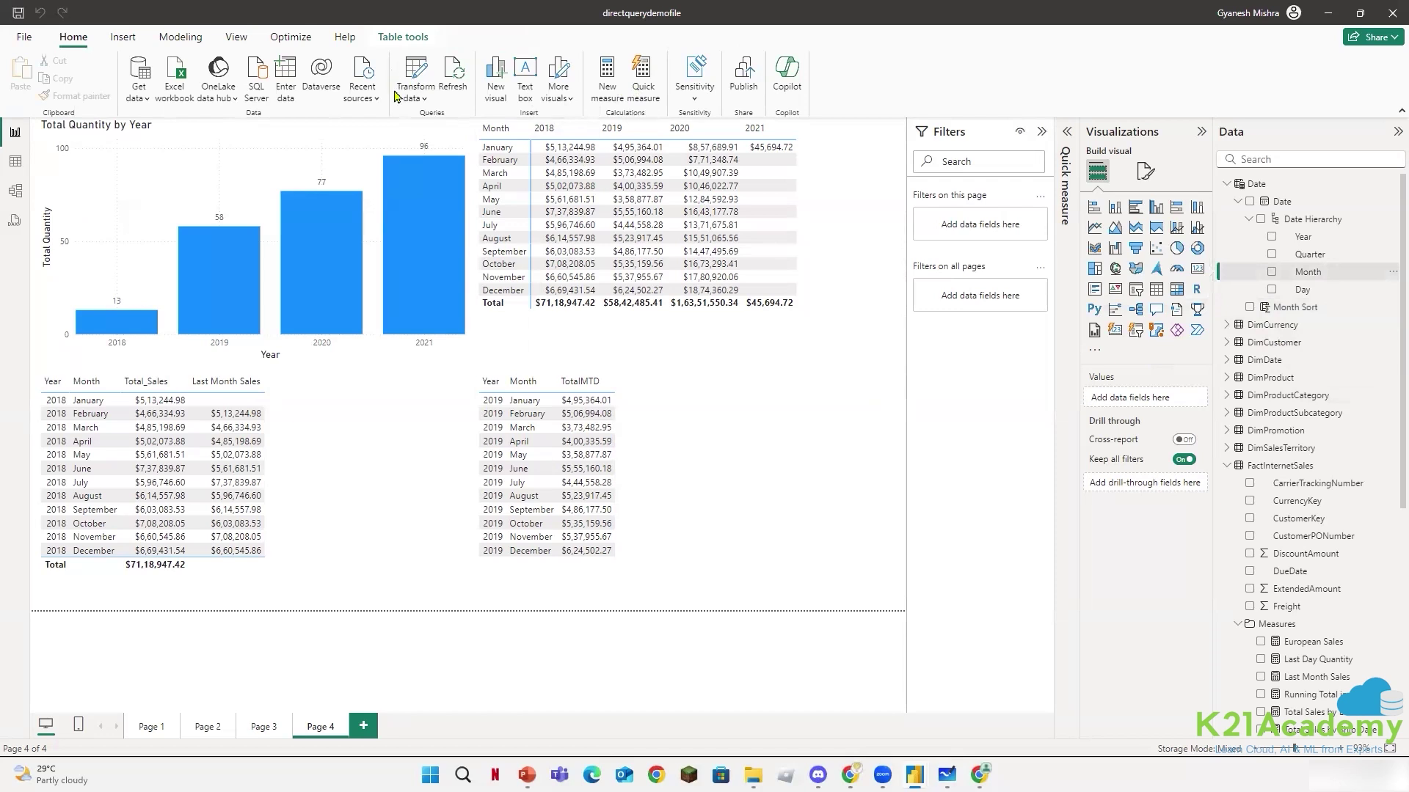
{"action": "left_click", "coordinate": [412, 38]}
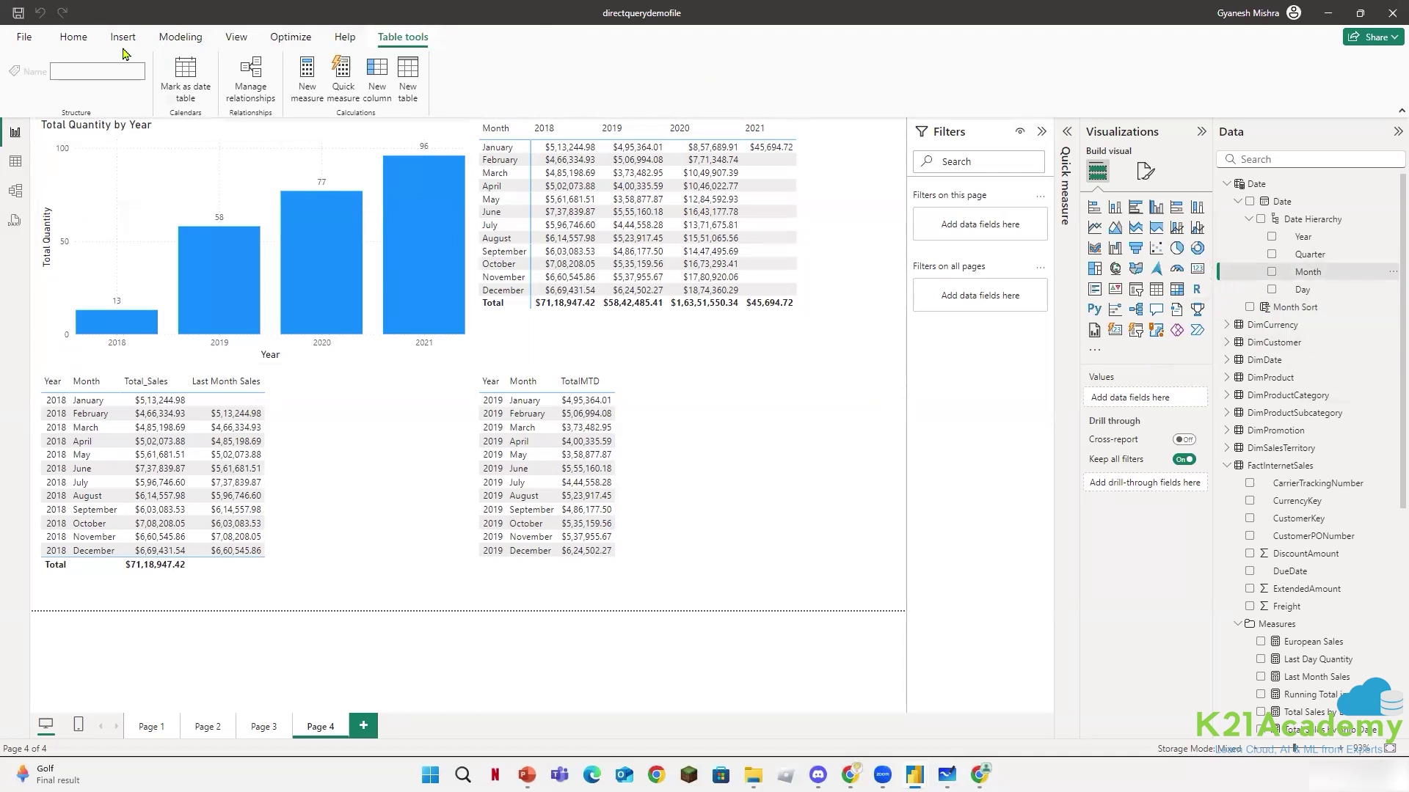
{"action": "left_click", "coordinate": [73, 38]}
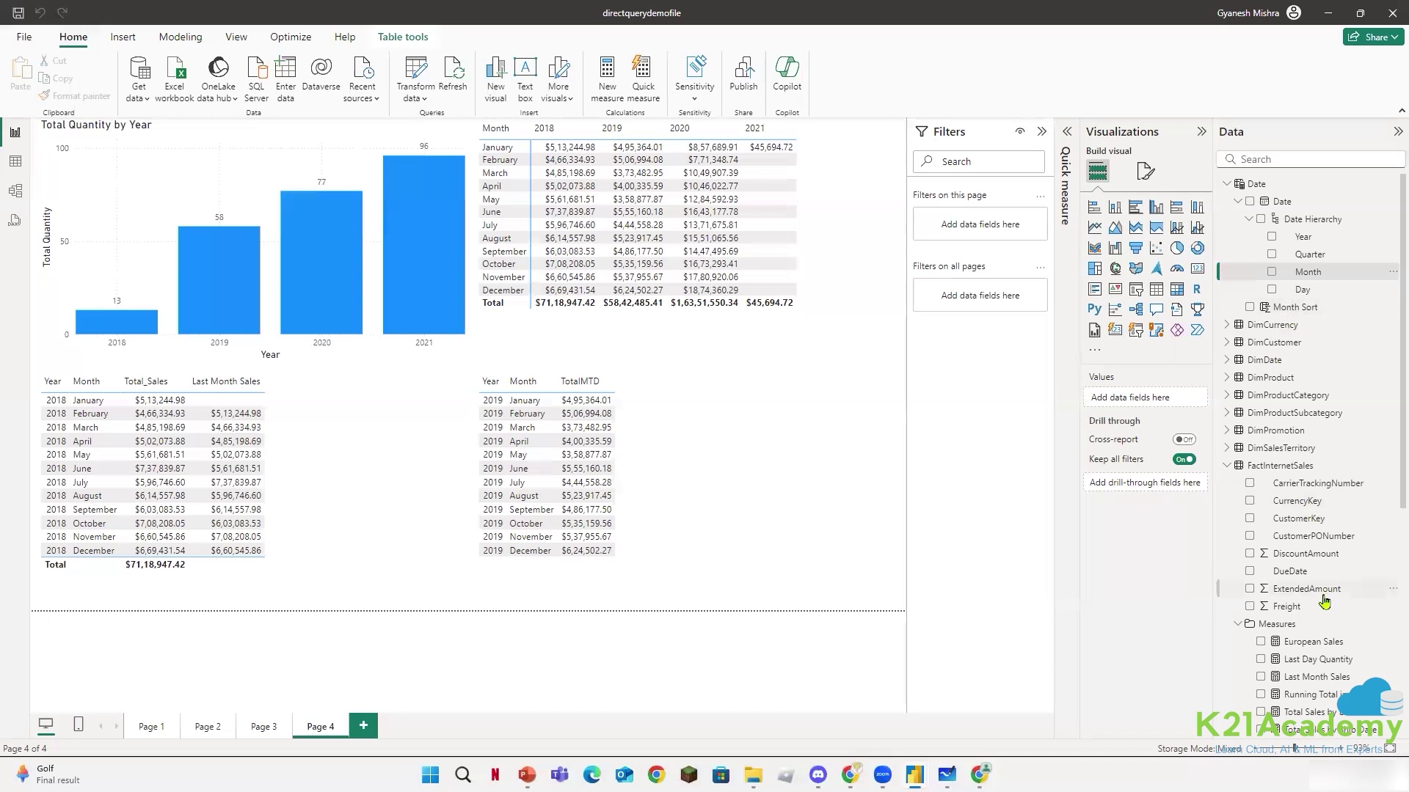
{"action": "left_click", "coordinate": [1303, 588]}
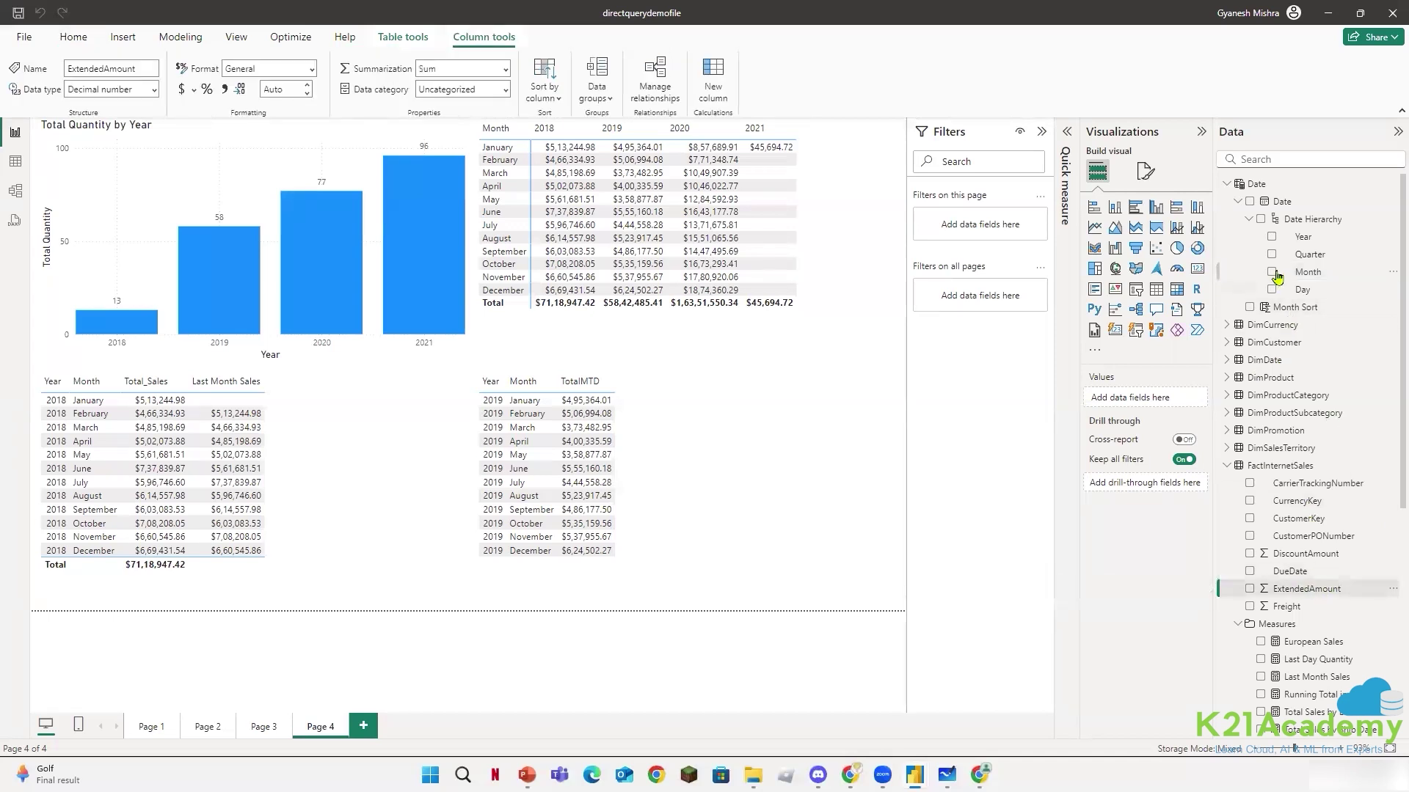
{"action": "left_click", "coordinate": [1277, 207]}
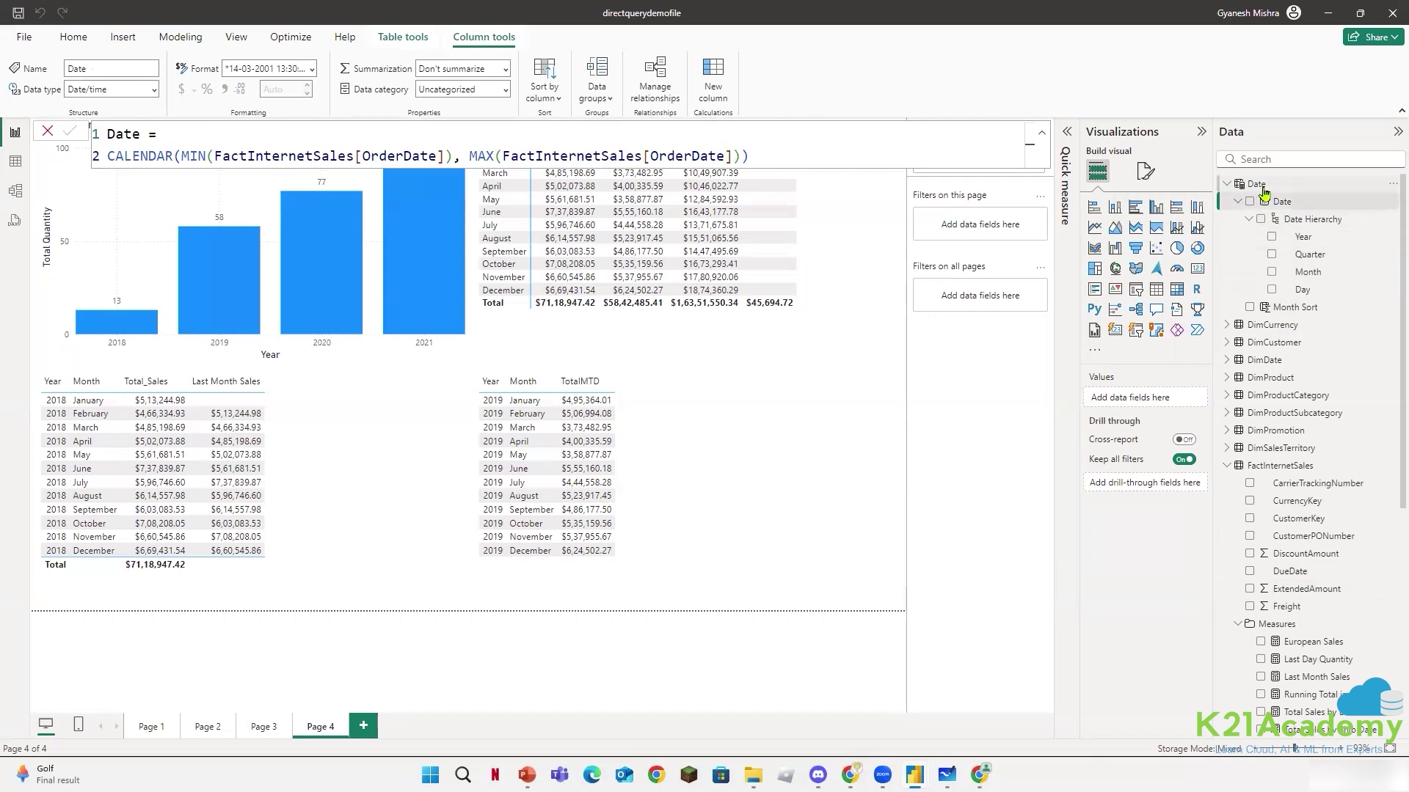
- Add another calculated column to the Date table and name it Month_Details
{"action": "left_click", "coordinate": [1264, 190]}
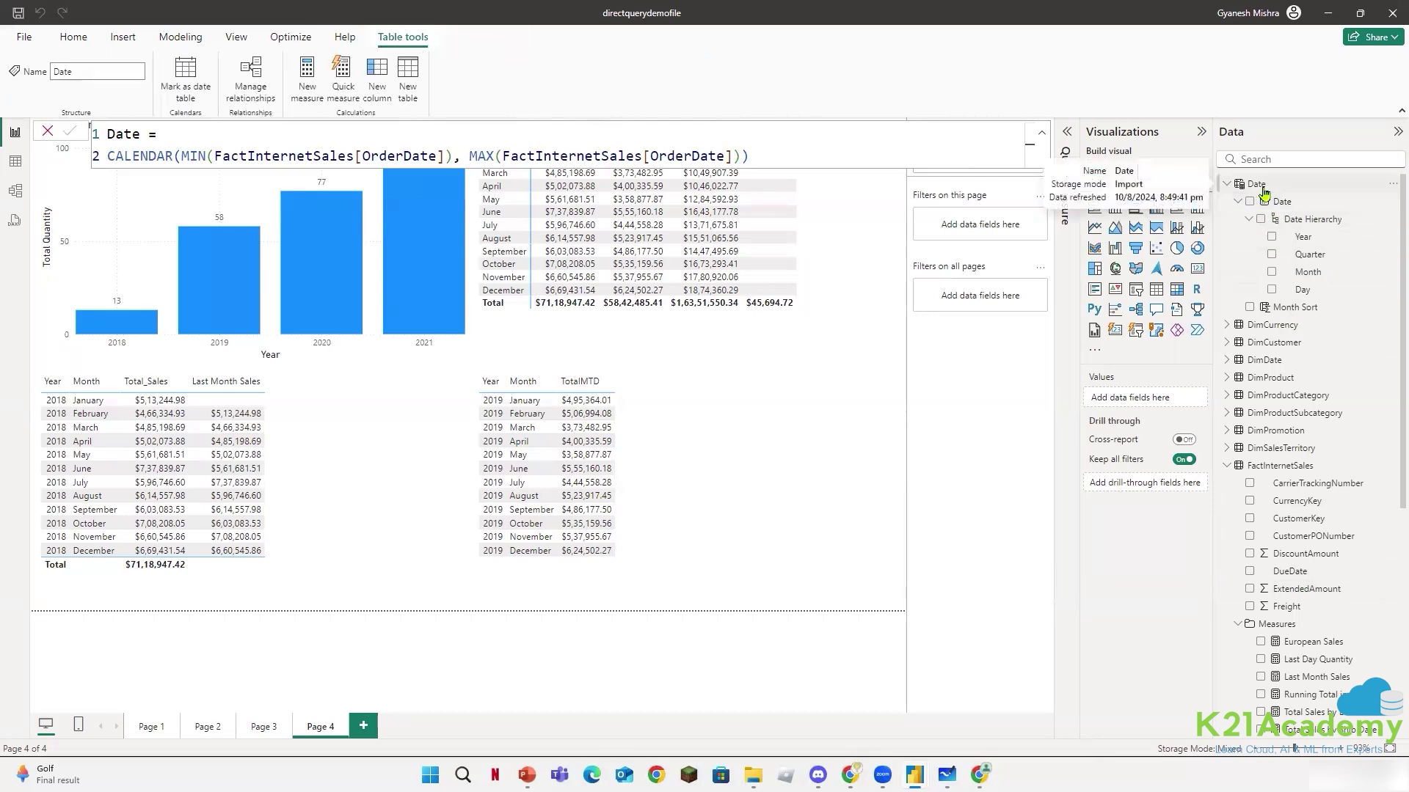
{"action": "right_click", "coordinate": [1264, 192]}
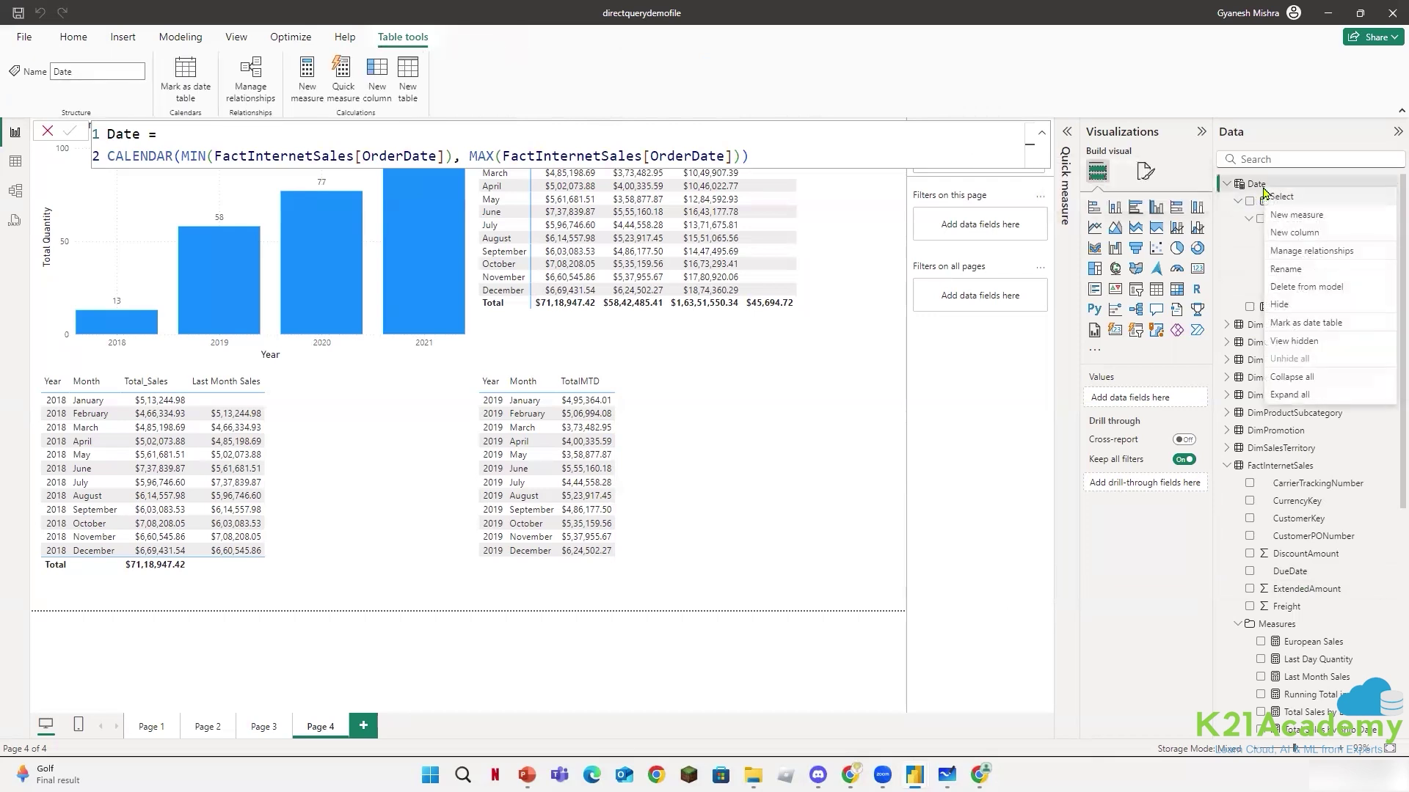
{"action": "left_click", "coordinate": [1313, 238]}
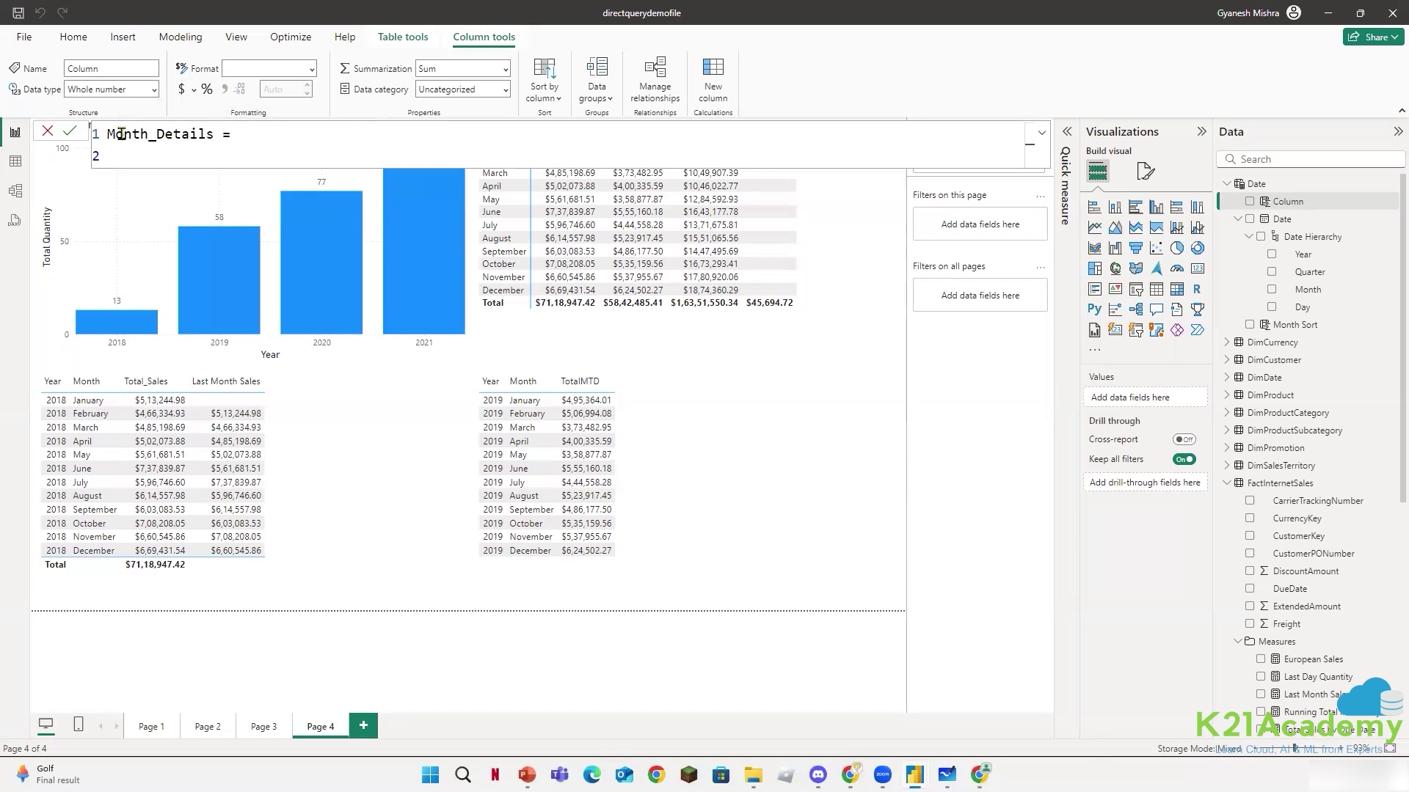
{"action": "type", "text": "MONTH"}
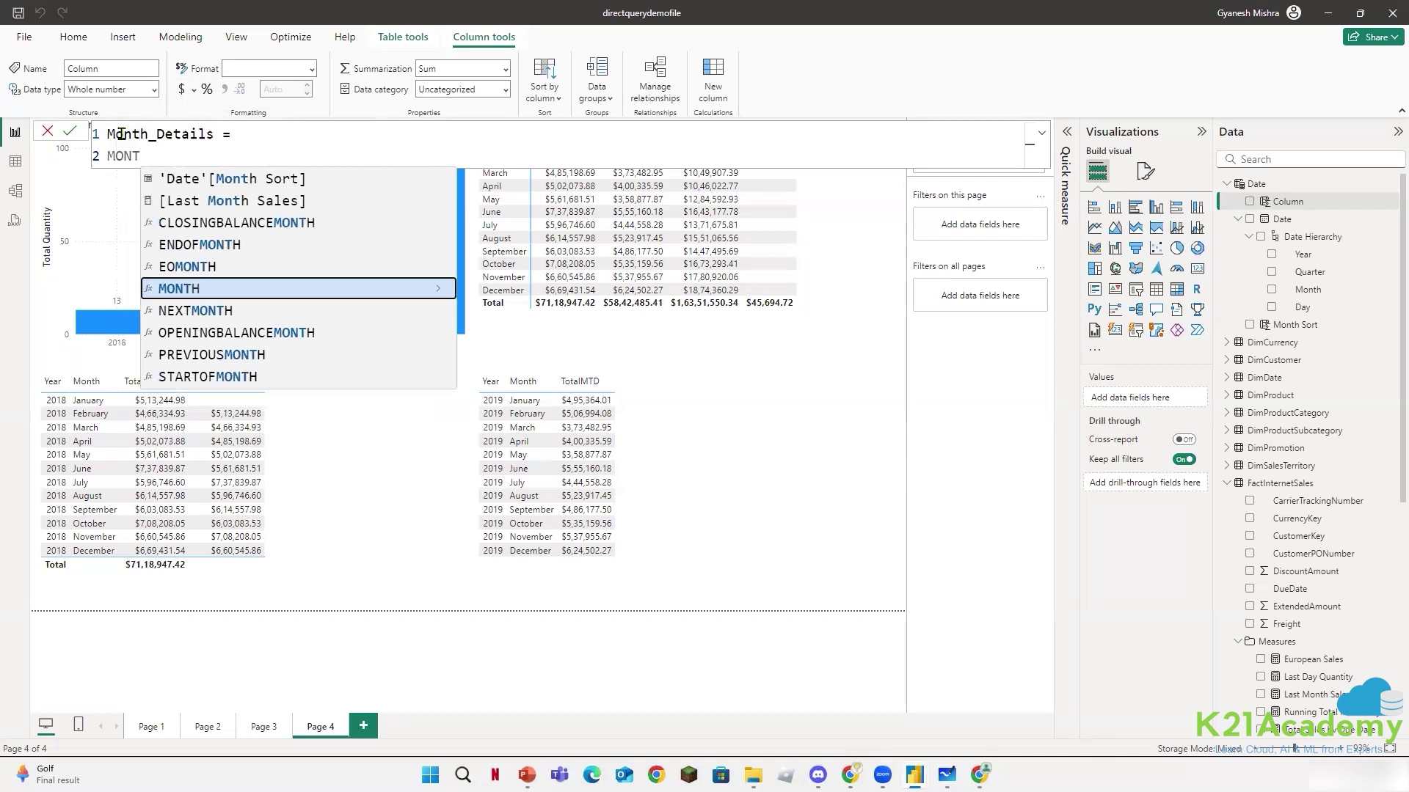
{"action": "key", "text": "BackSpace"}
{"action": "key", "text": "BackSpace"}
{"action": "key", "text": "BackSpace"}
{"action": "key", "text": "BackSpace"}
{"action": "key", "text": "BackSpace"}
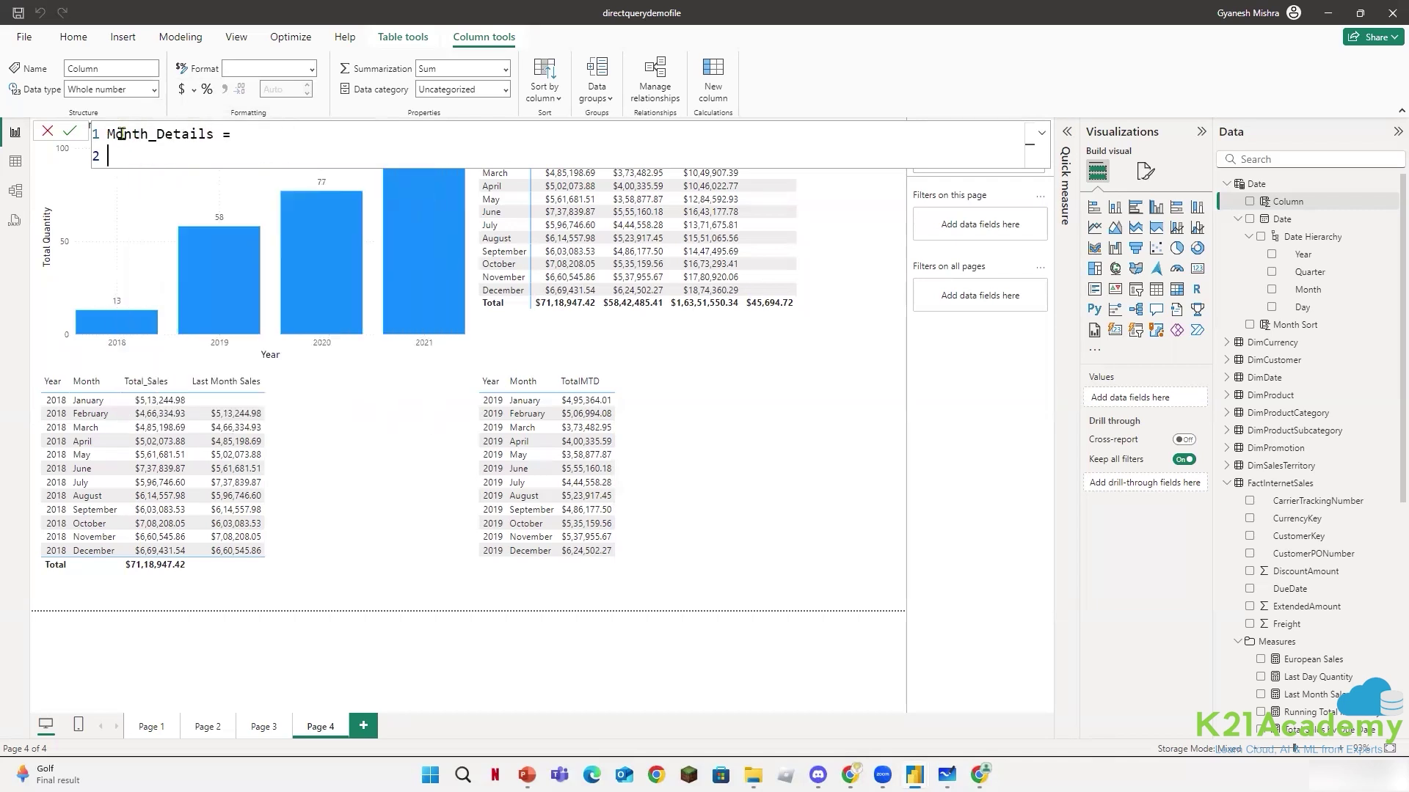
- Define the Month_Details column as FORMAT('Date'[Date], "MMM") and commit the formula
{"action": "type", "text": "FORMAT("}
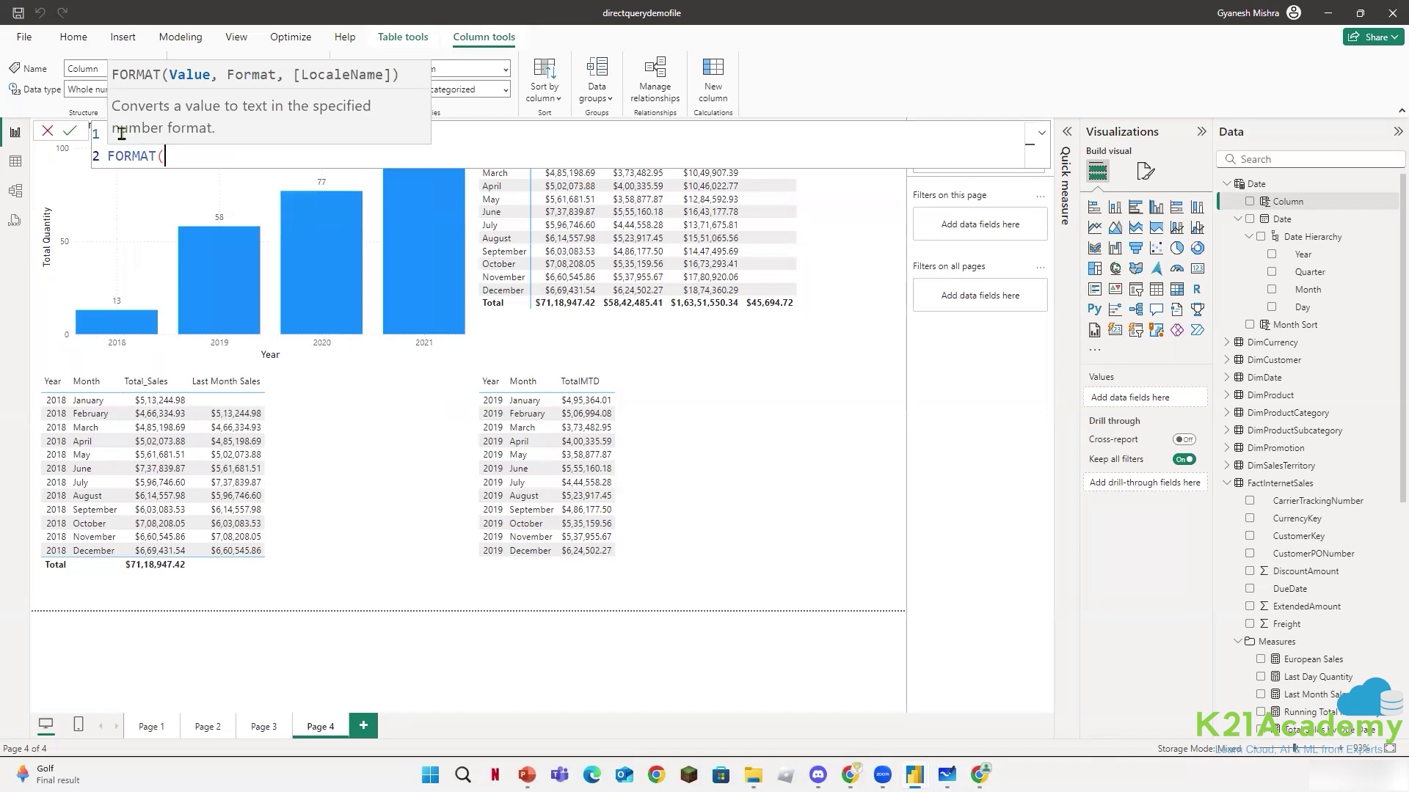
{"action": "type", "text": "'Date"}
{"action": "key", "text": "Down"}
{"action": "key", "text": "Tab"}
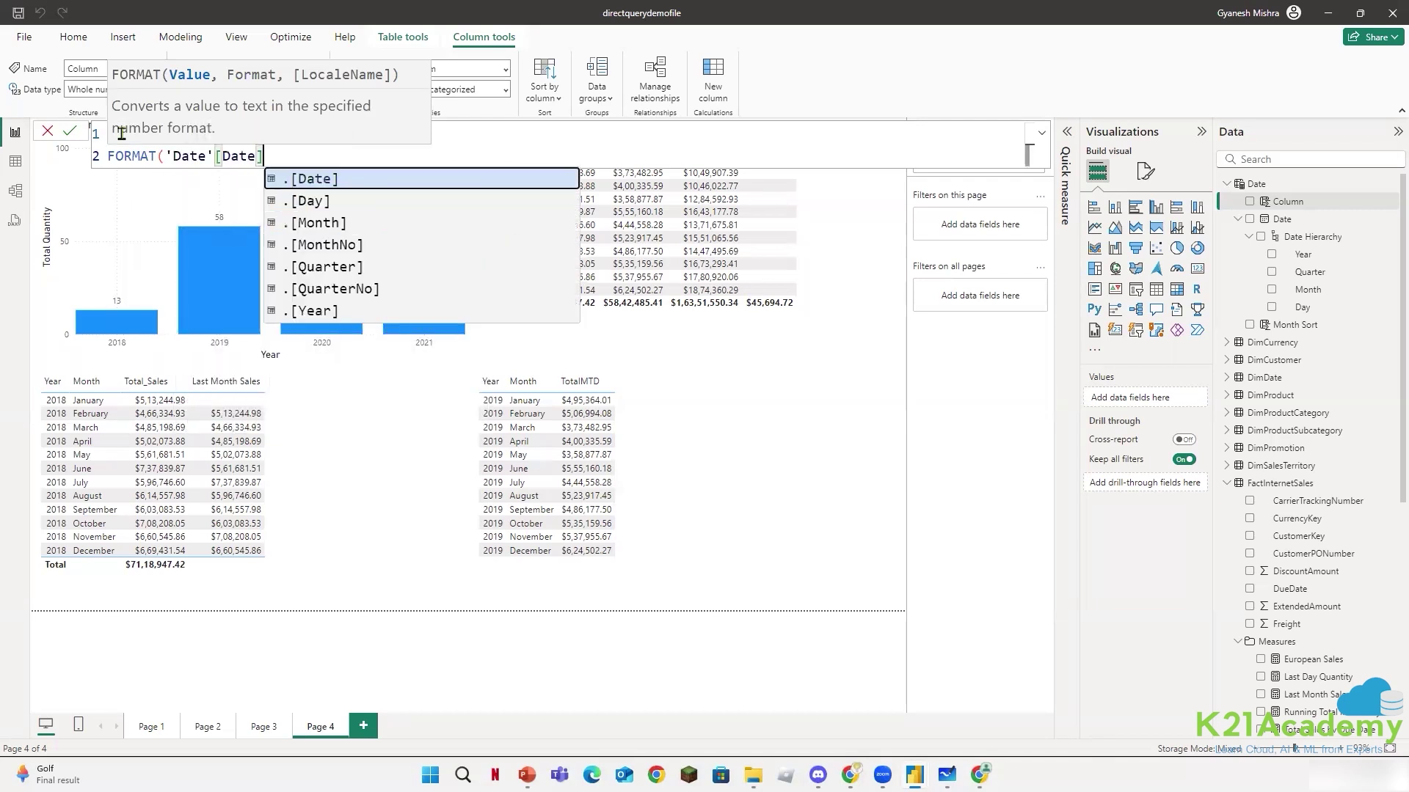
{"action": "type", "text": ", \"MMM\")"}
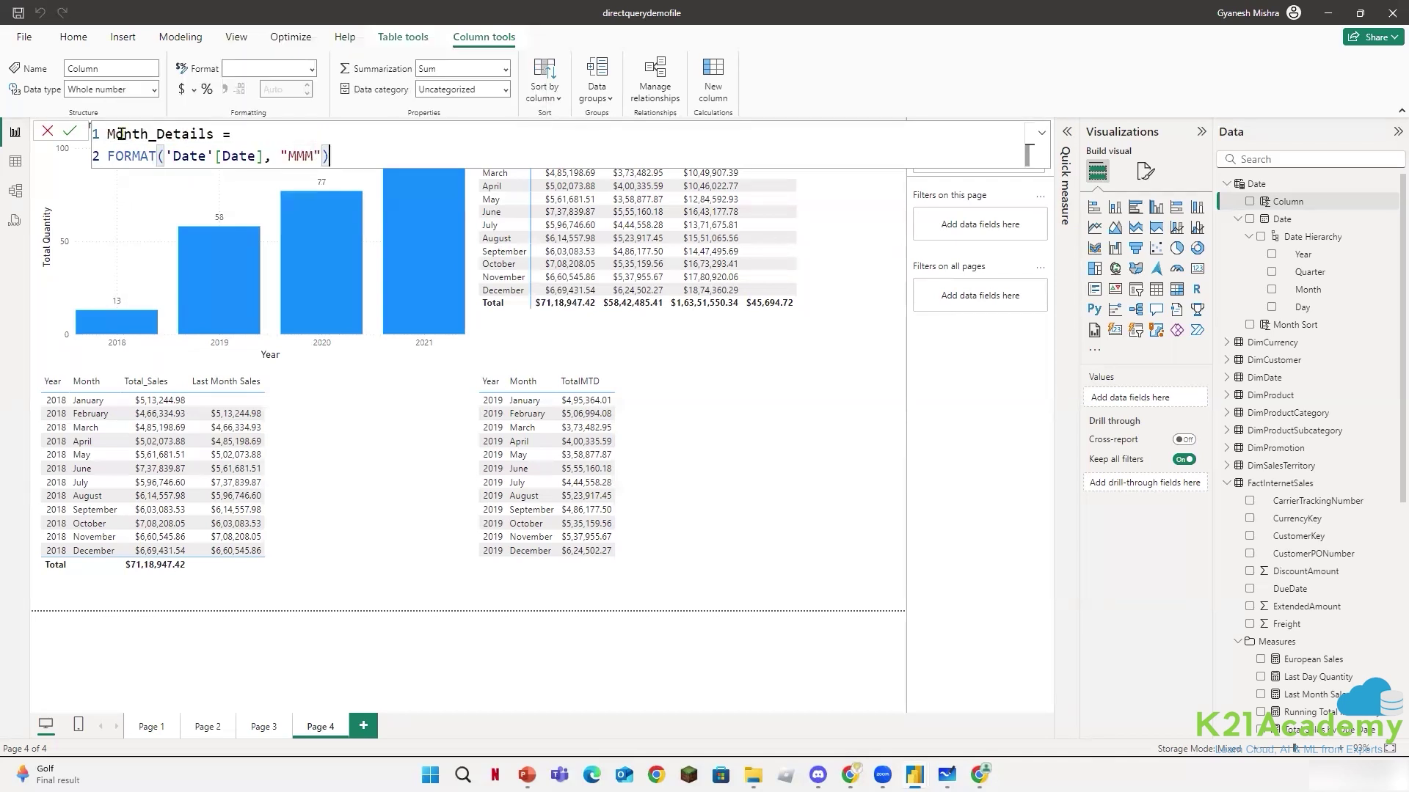
{"action": "key", "text": "Return"}
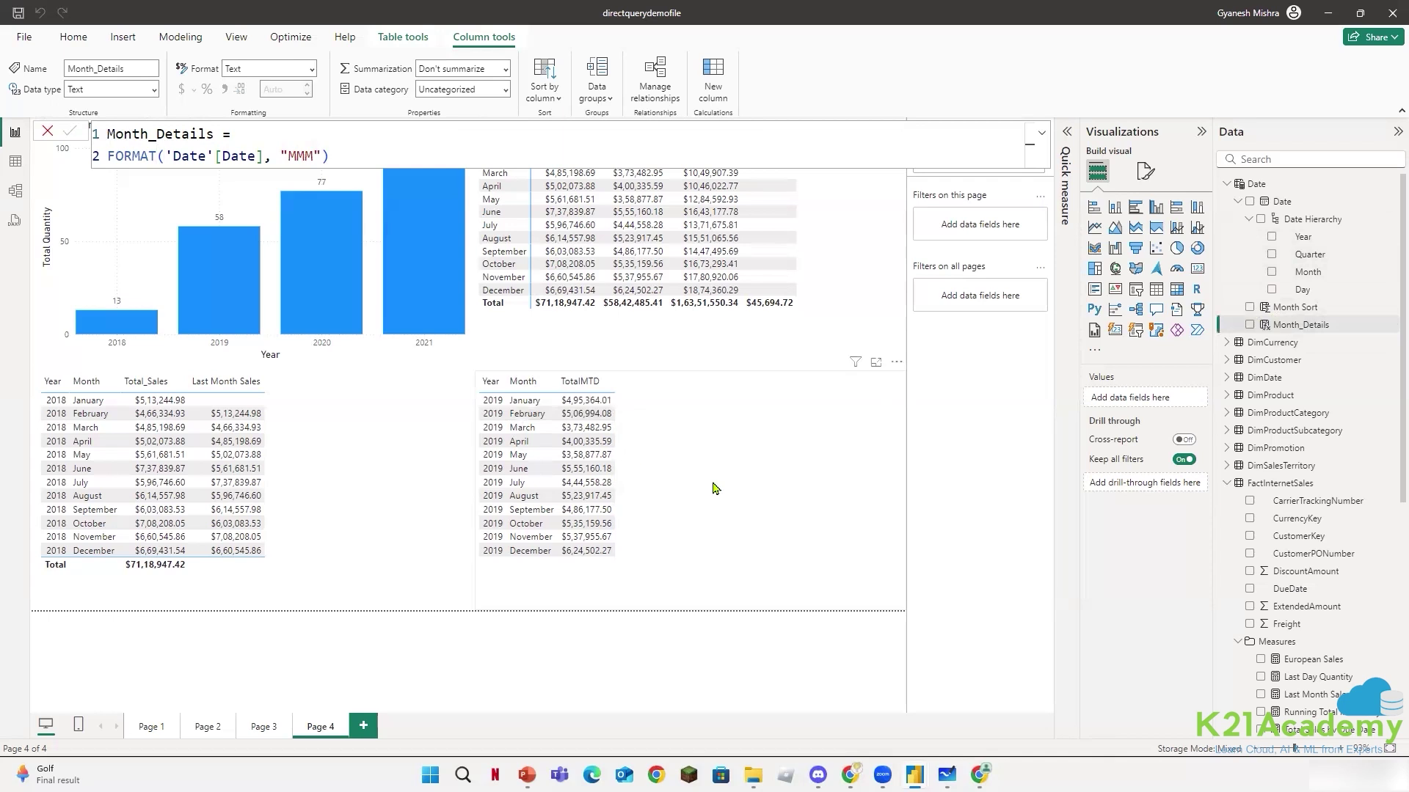
- Replace the hierarchy Month field in the TotalMTD table with Month_Details, placed between Year and TotalMTD
{"action": "left_click", "coordinate": [708, 507]}
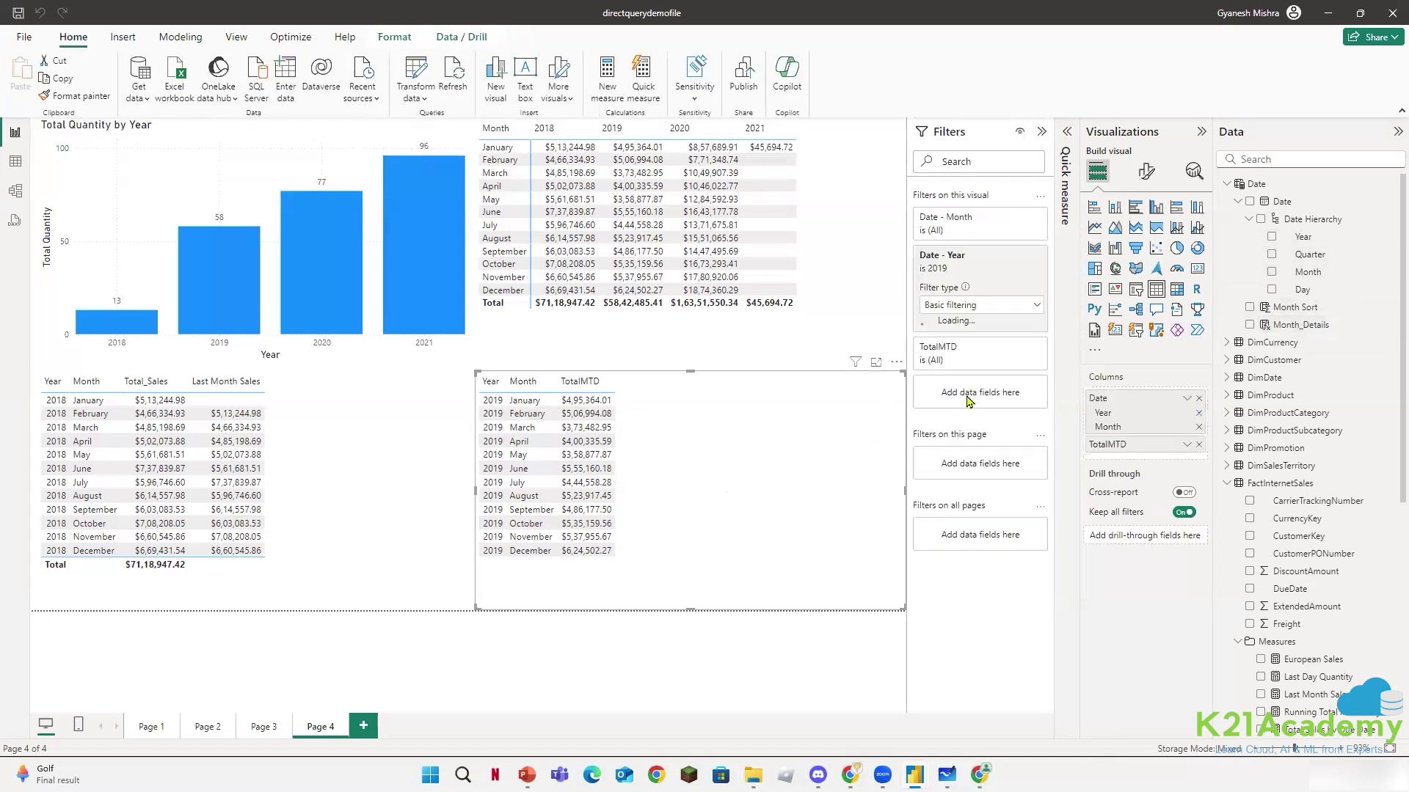
{"action": "left_click", "coordinate": [1273, 273]}
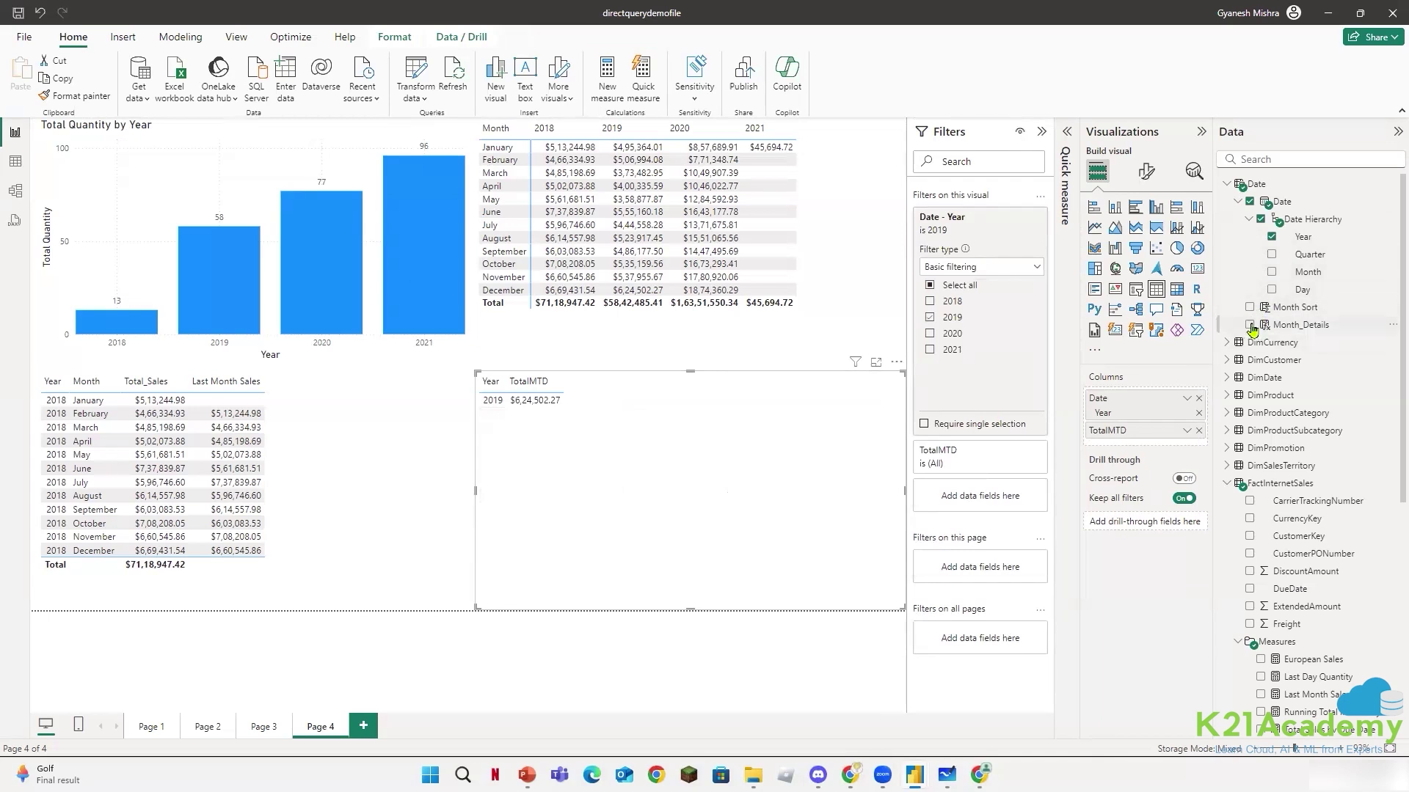
{"action": "left_click", "coordinate": [1251, 325]}
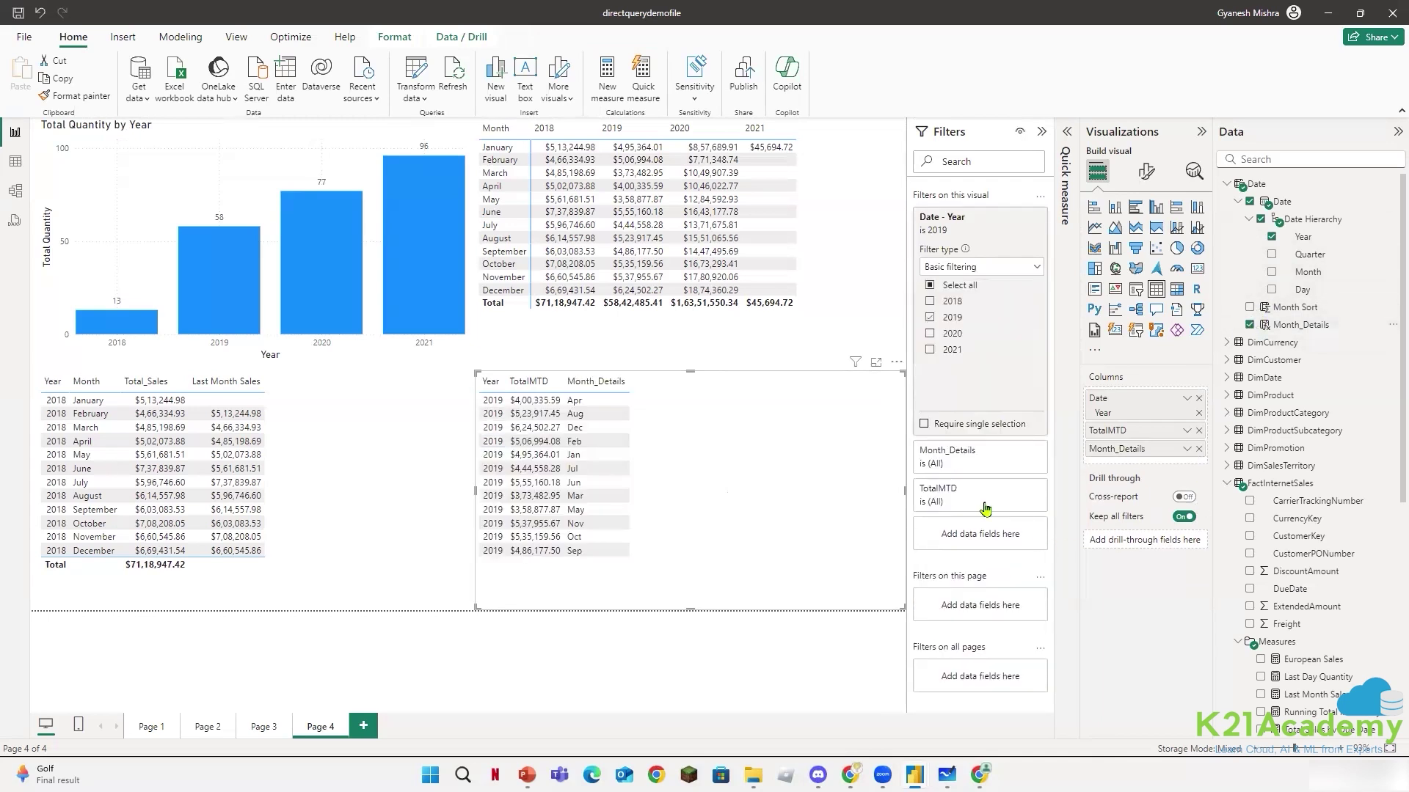
{"action": "left_click_drag", "start_coordinate": [1125, 452], "coordinate": [1125, 429]}
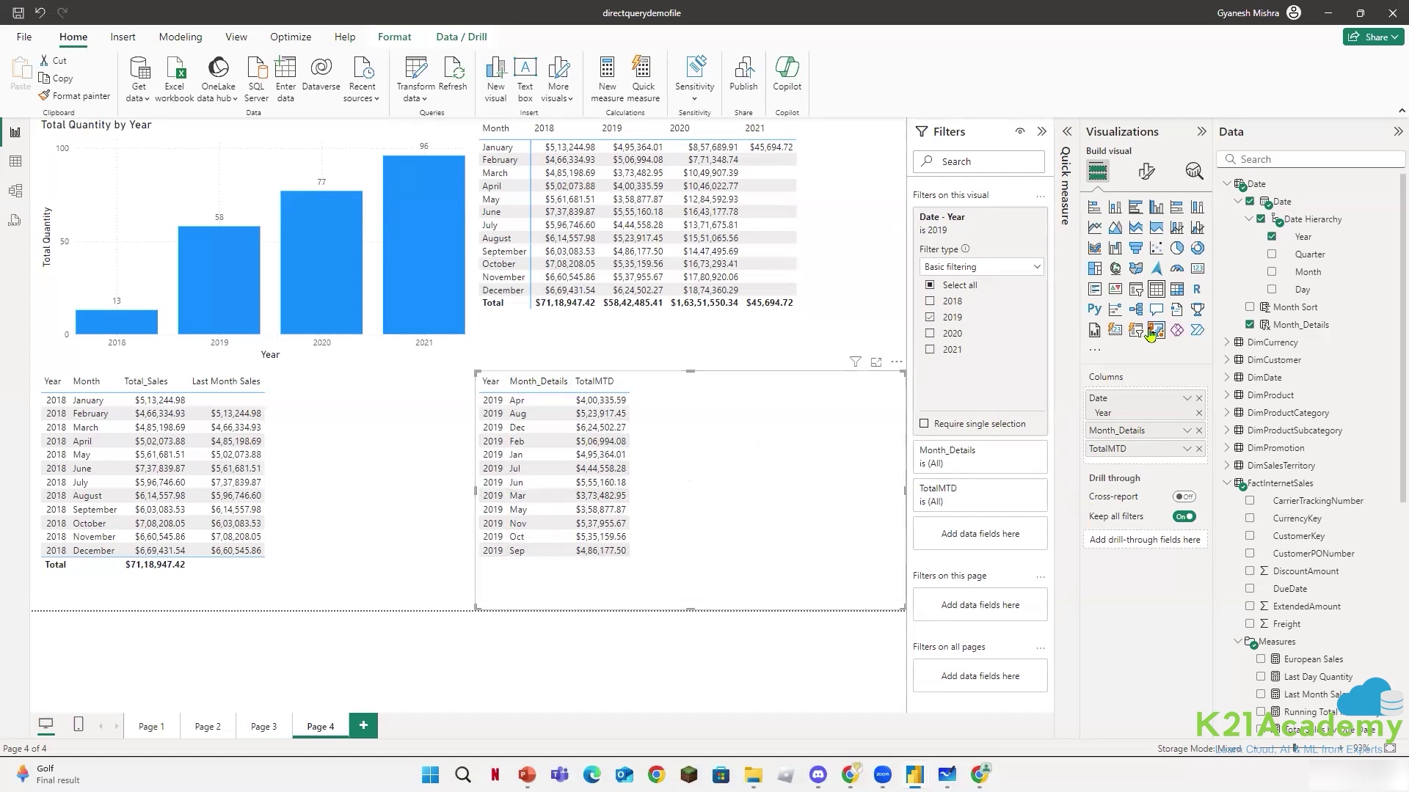
- Sort the Month_Details column by the Month Sort column
{"action": "left_click", "coordinate": [1292, 328]}
{"action": "left_click", "coordinate": [556, 96]}
{"action": "left_click", "coordinate": [555, 170]}
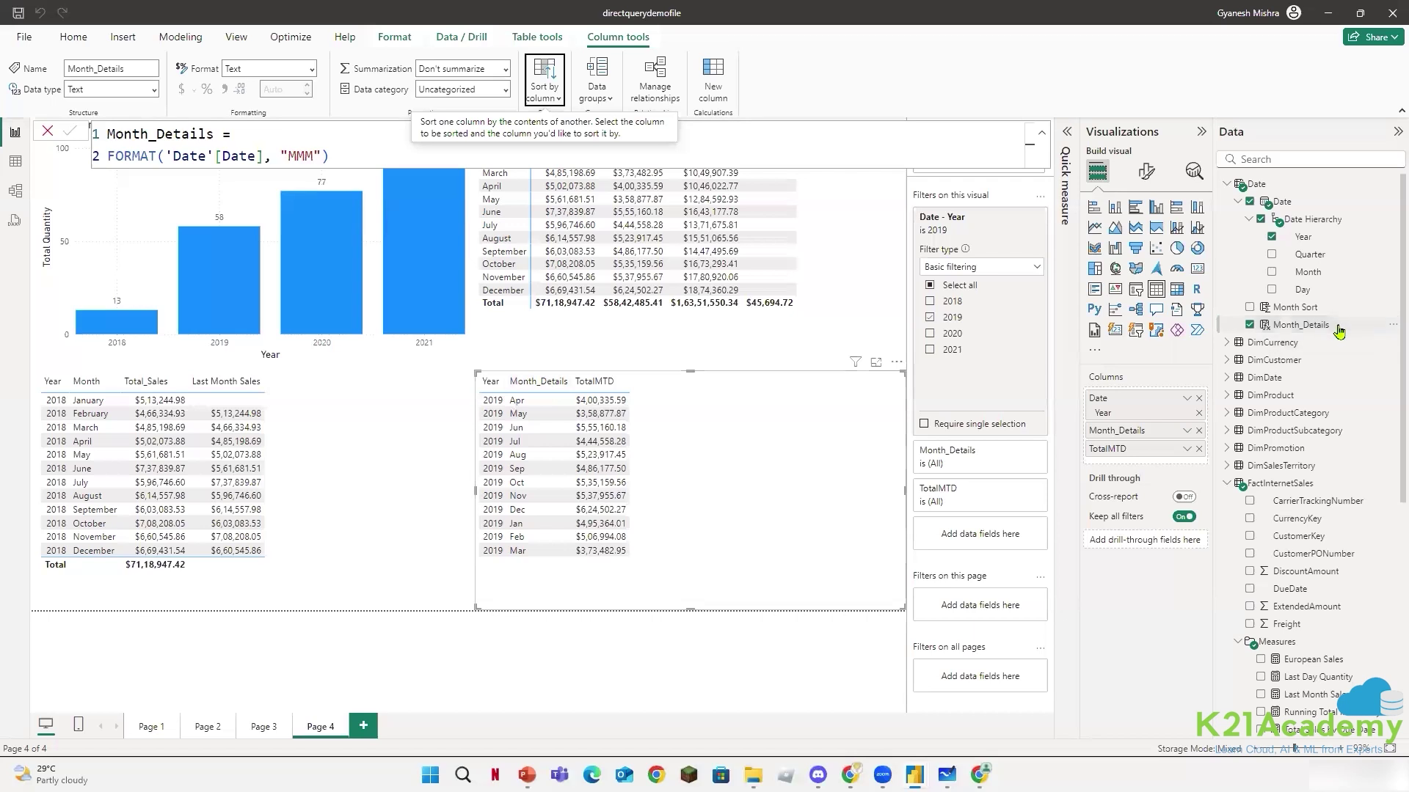
- Remove Month_Details from the TotalMTD table, add it back, and place it ahead of TotalMTD
{"action": "left_click", "coordinate": [1251, 327]}
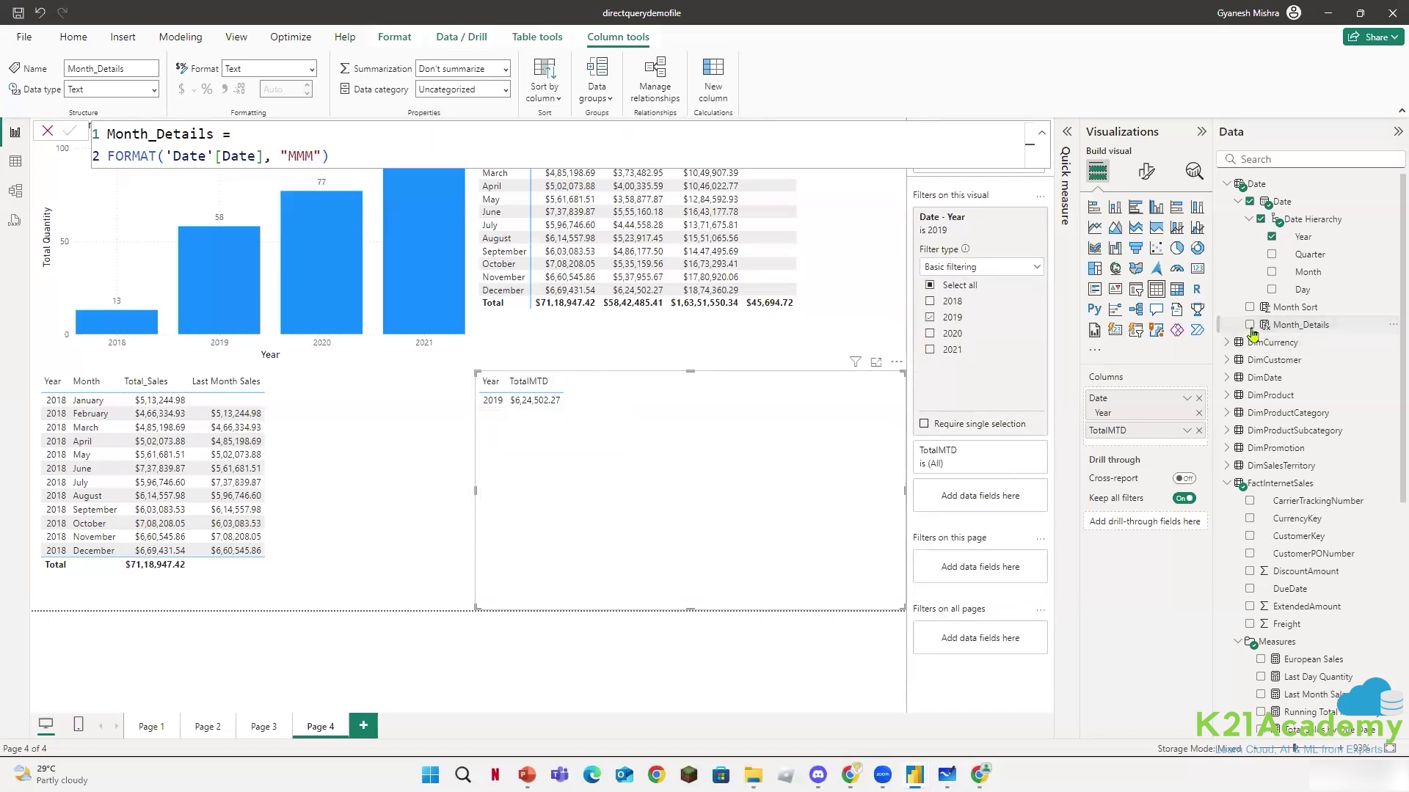
{"action": "left_click", "coordinate": [1251, 328]}
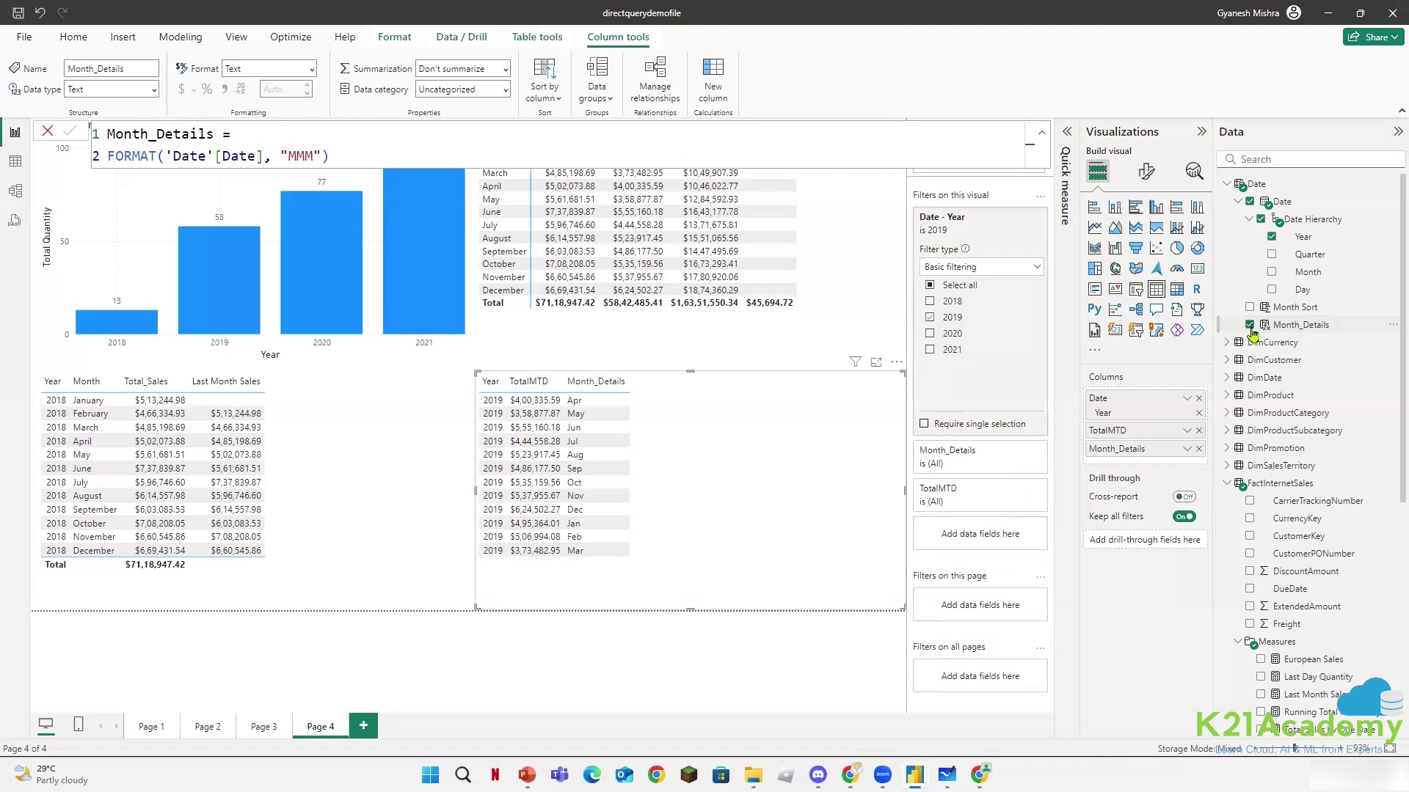
{"action": "left_click_drag", "start_coordinate": [1126, 450], "coordinate": [1133, 430]}
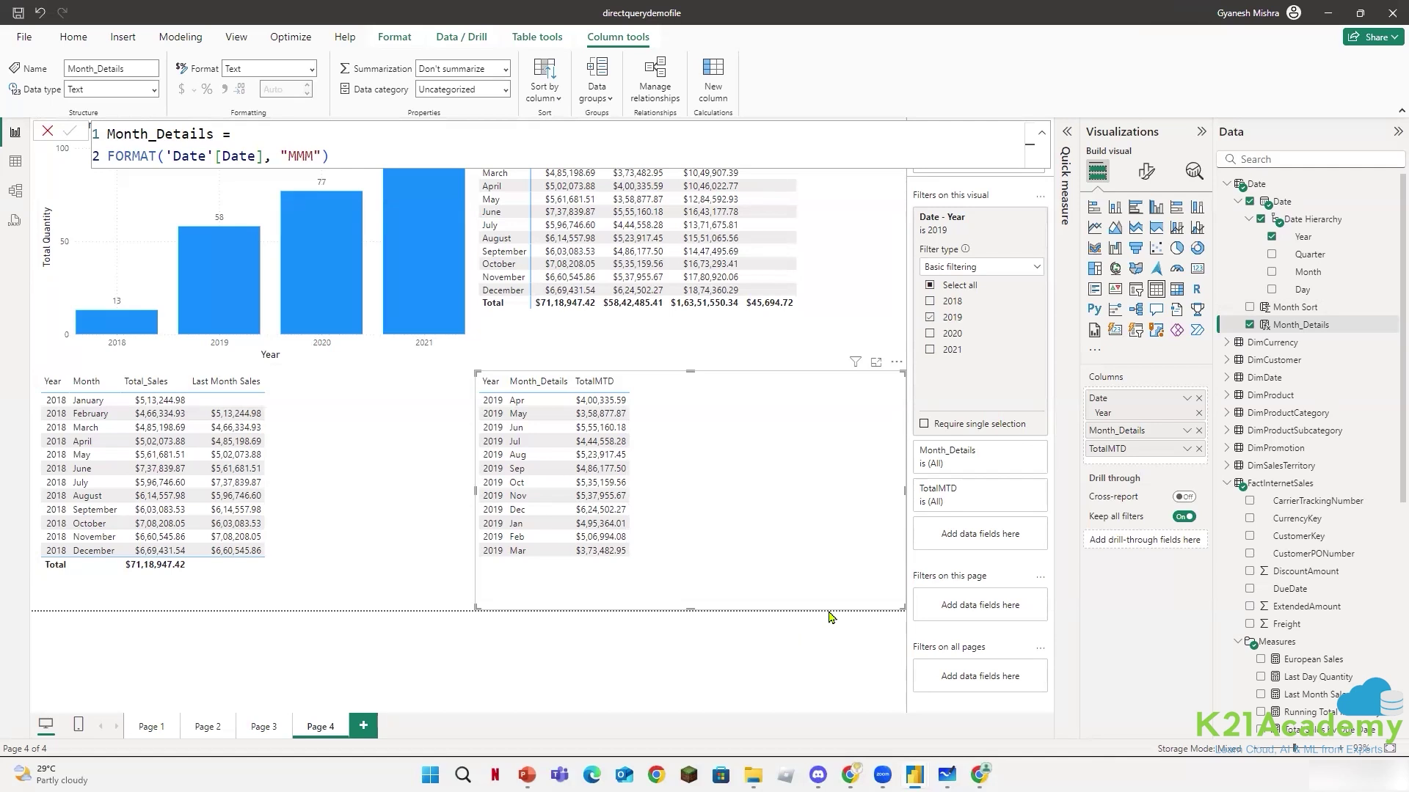
- Collapse the FactInternetSales and Date tables in the field list
{"action": "left_click", "coordinate": [1228, 483]}
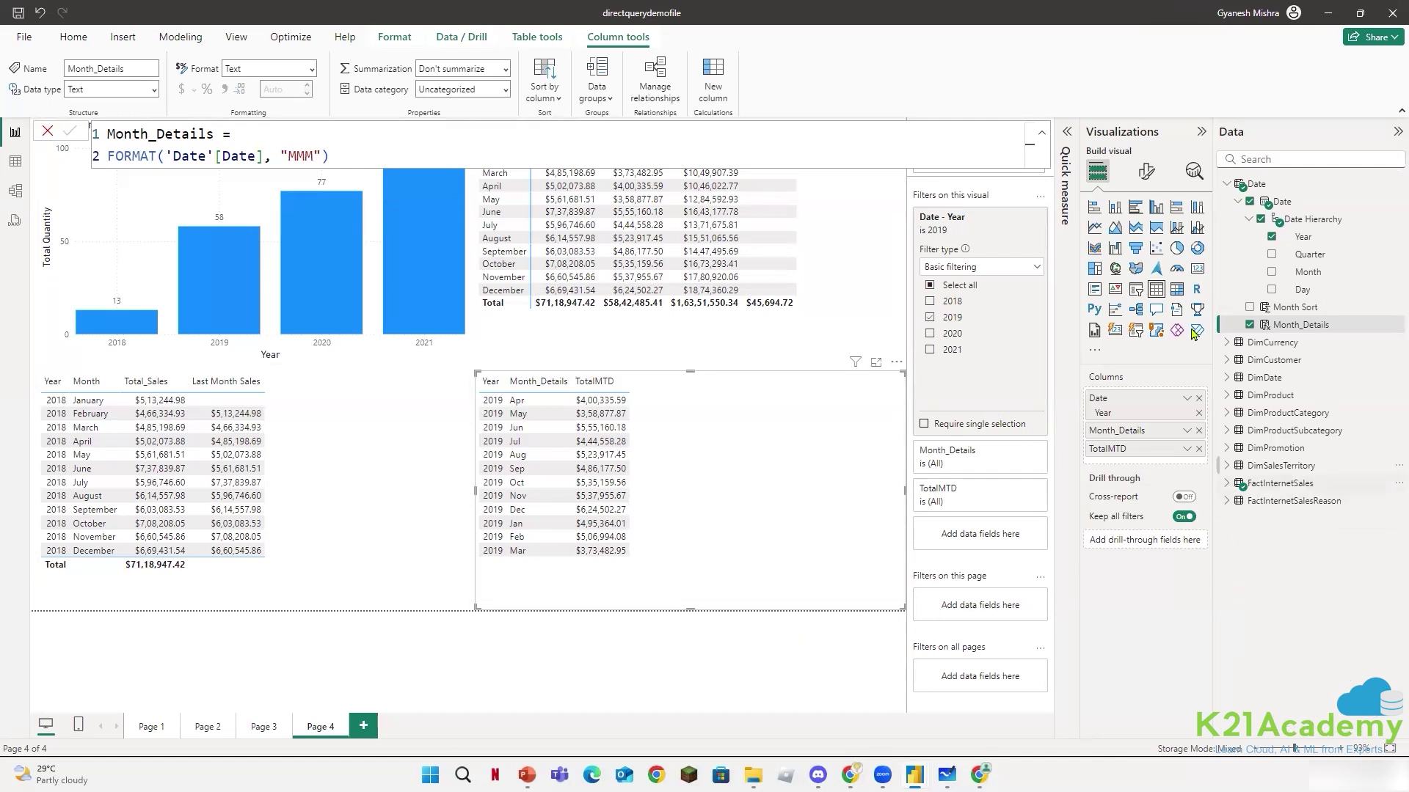
{"action": "left_click", "coordinate": [1226, 187]}
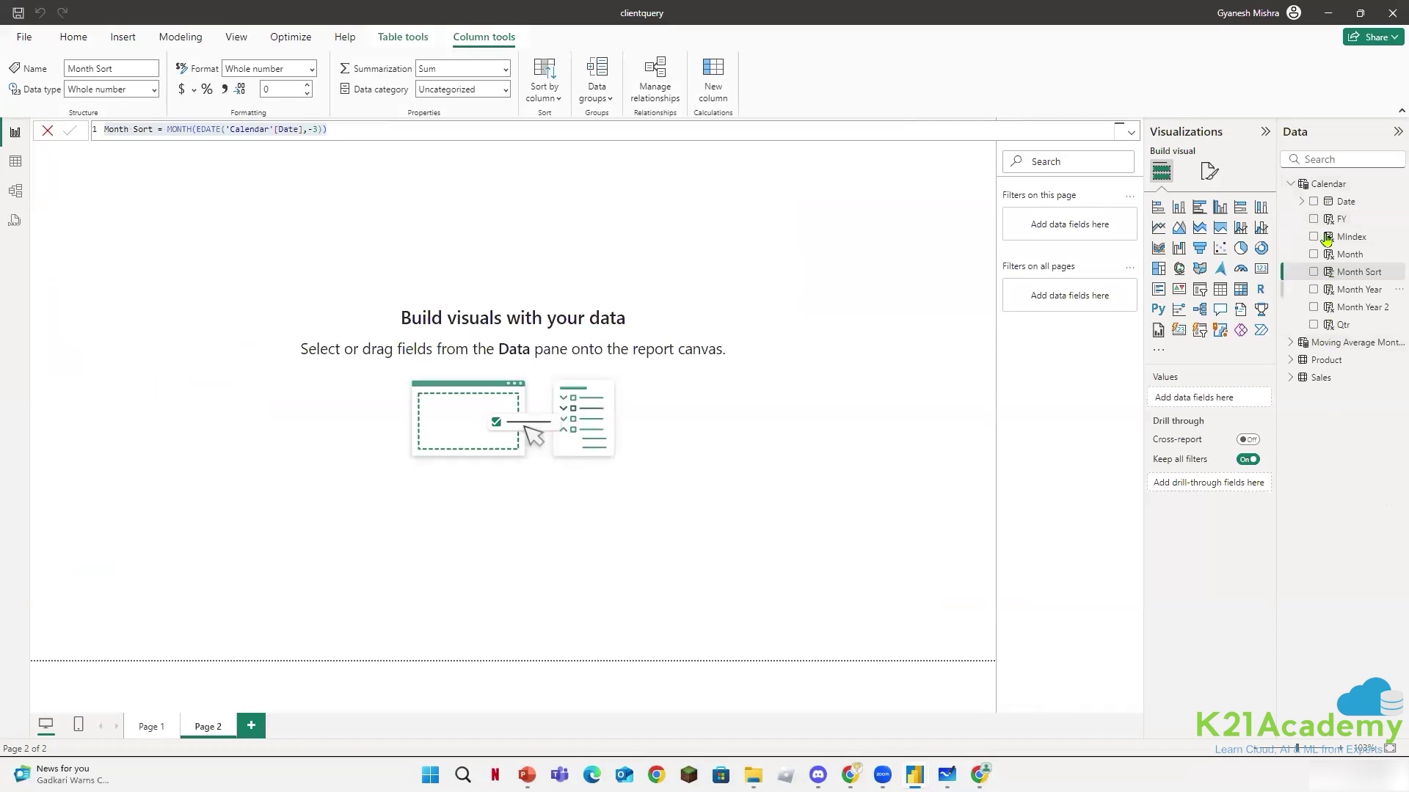
- Review the Product and Sales tables and the Page 1 visuals in the clientquery report, and close that report
{"action": "left_click", "coordinate": [1290, 187]}
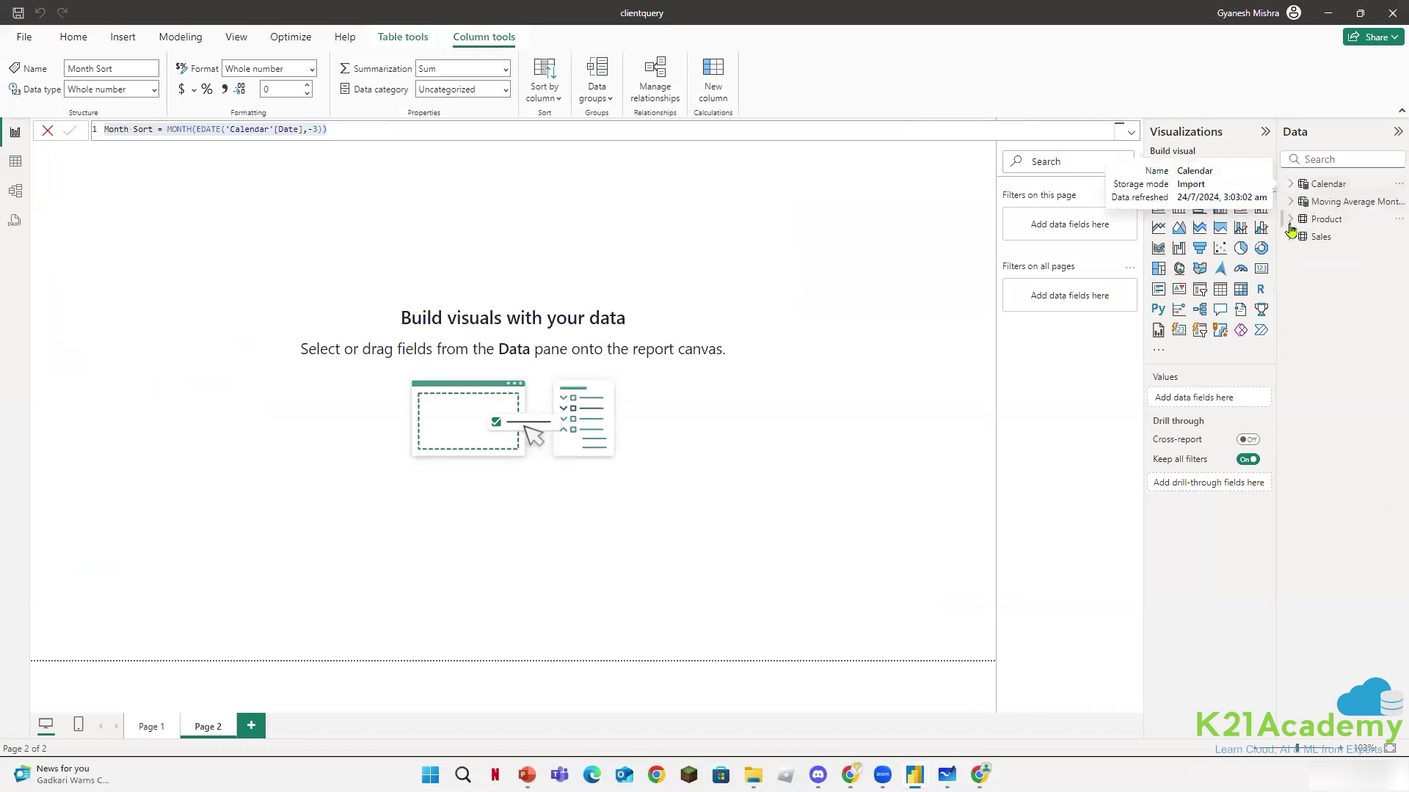
{"action": "left_click", "coordinate": [1291, 225]}
{"action": "left_click", "coordinate": [1290, 224]}
{"action": "left_click", "coordinate": [1290, 239]}
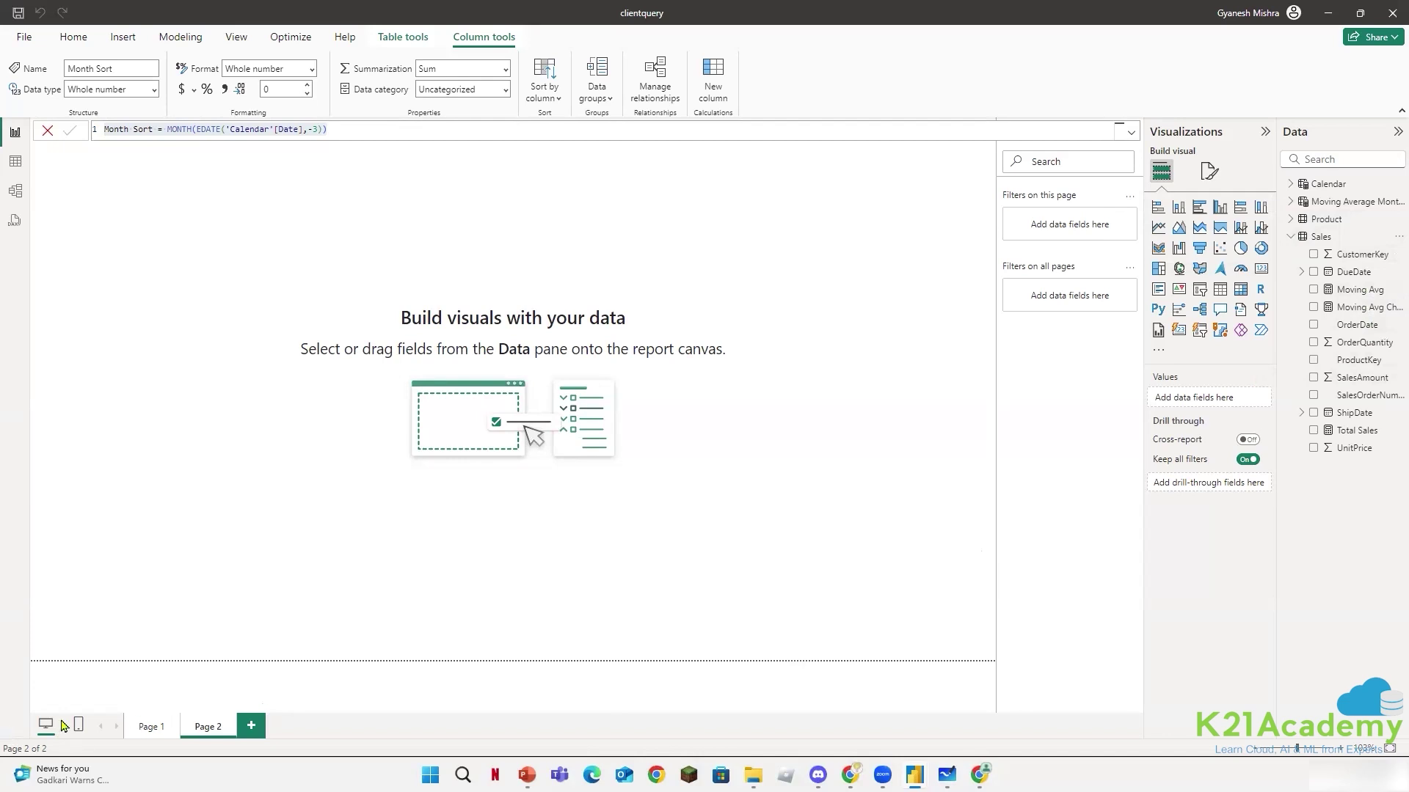
{"action": "left_click", "coordinate": [149, 727]}
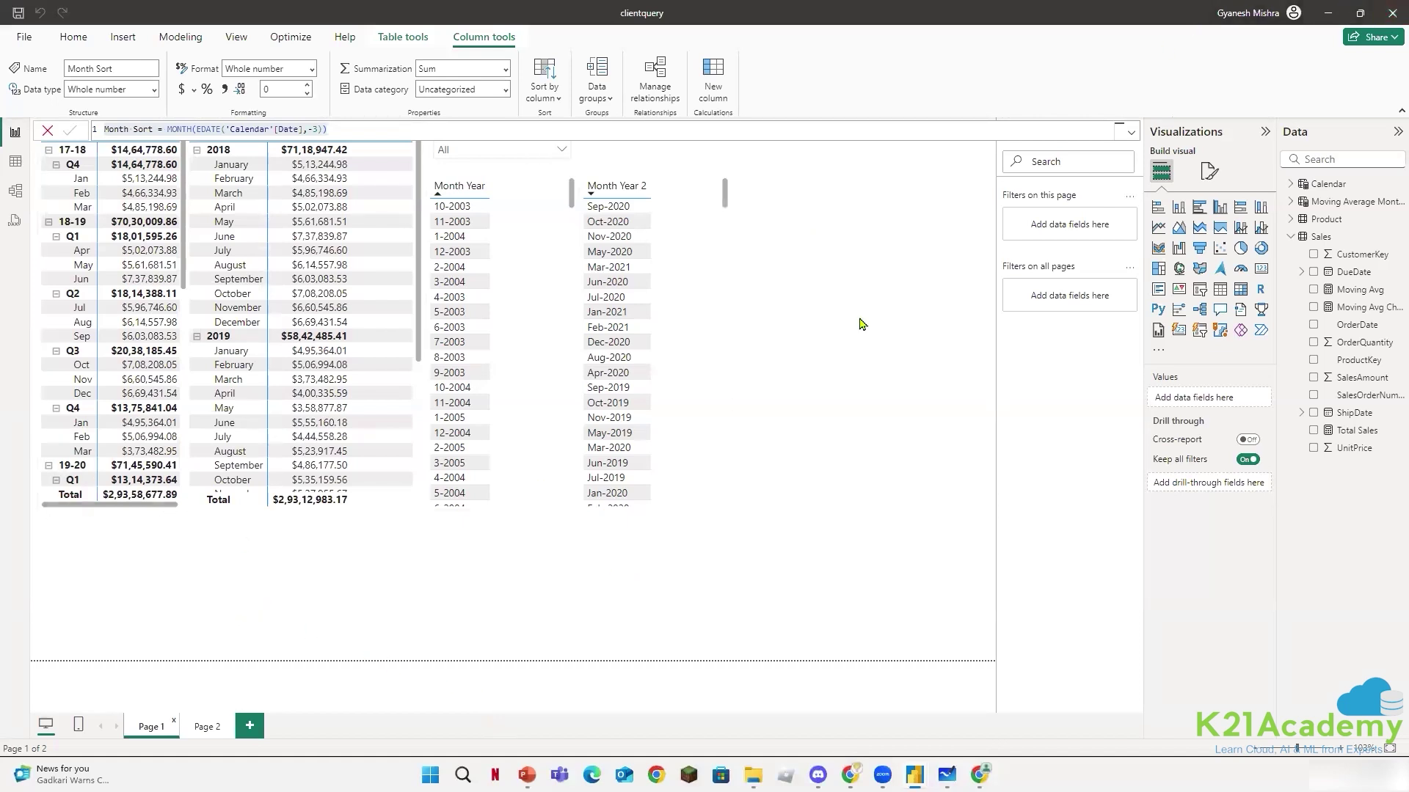
{"action": "left_click", "coordinate": [1389, 16]}
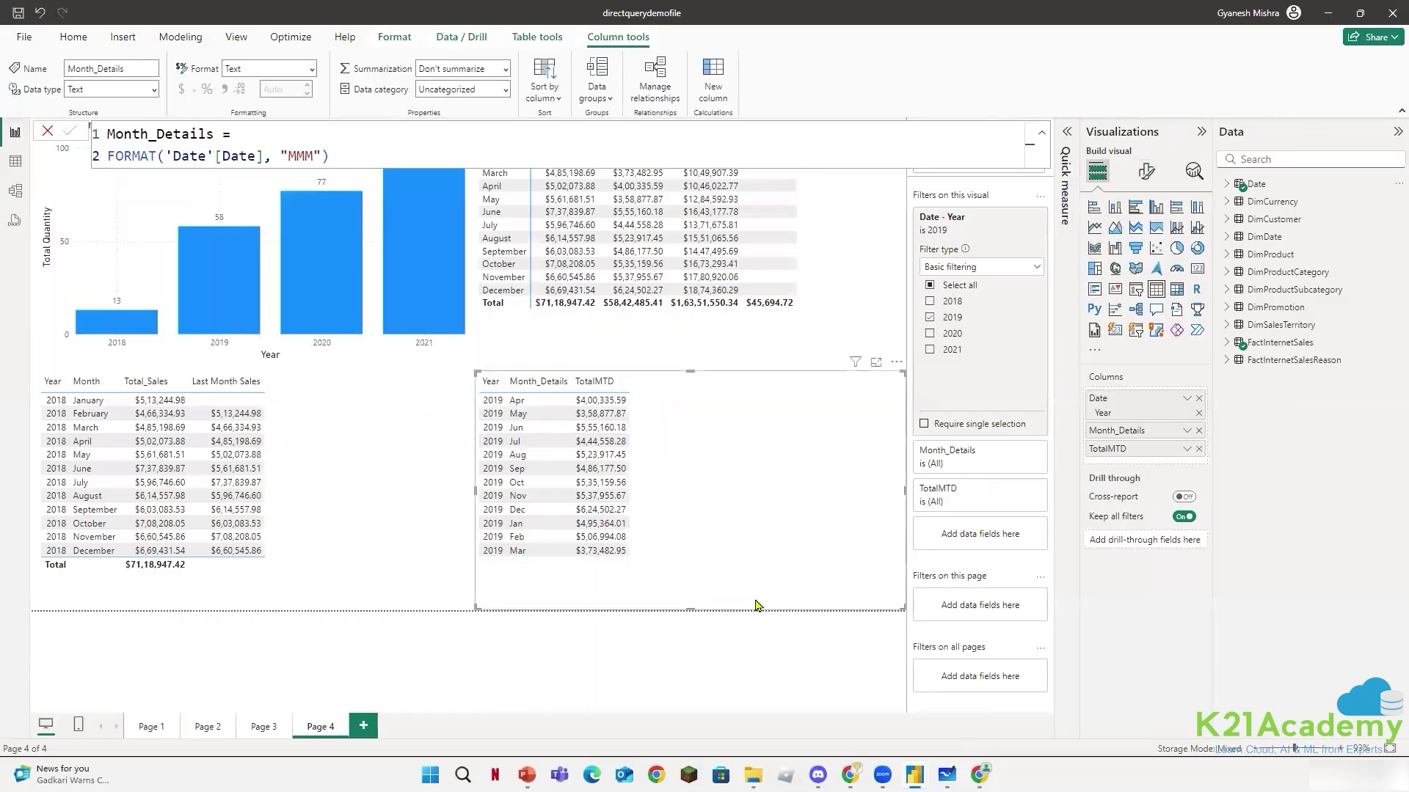
{"action": "left_click", "coordinate": [391, 598]}
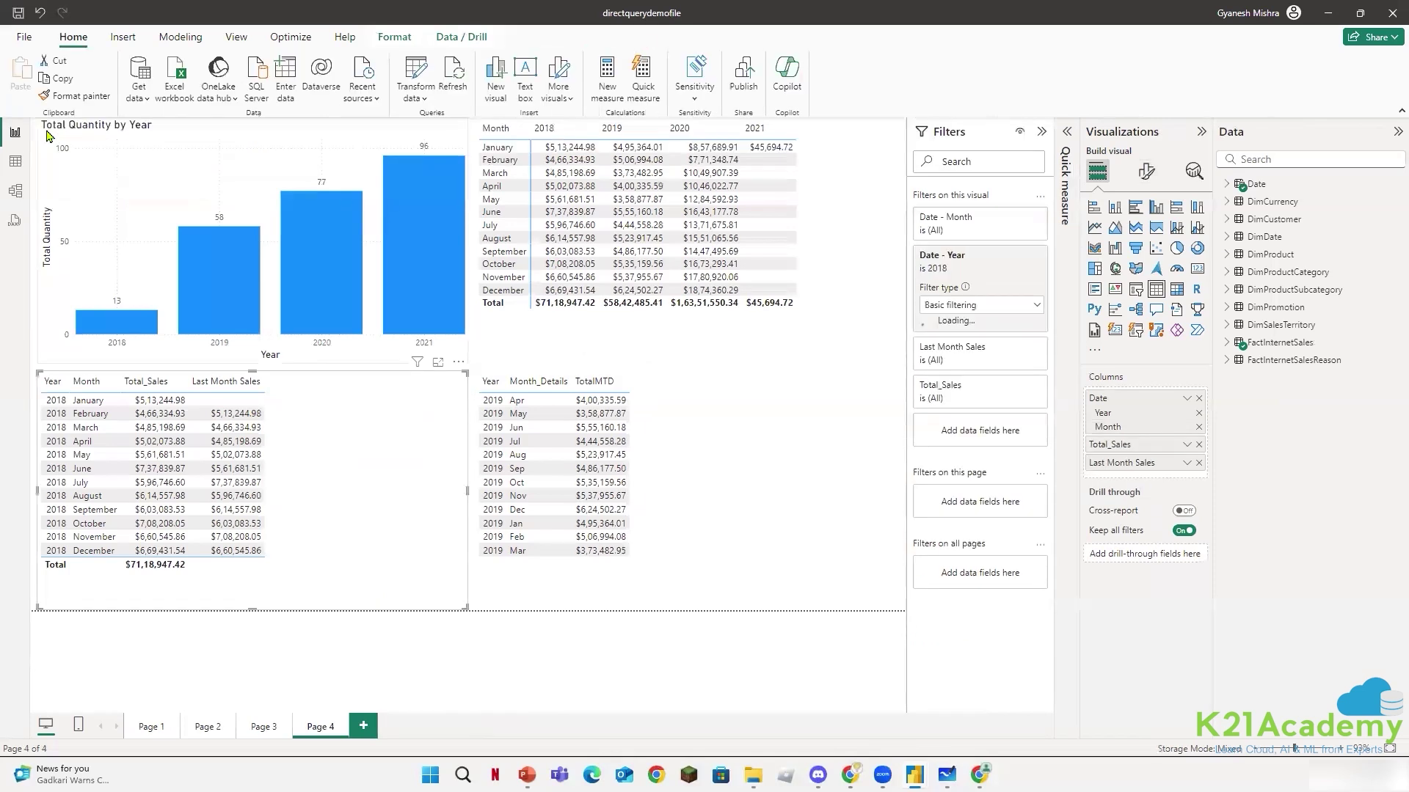
{"action": "left_click", "coordinate": [560, 653]}
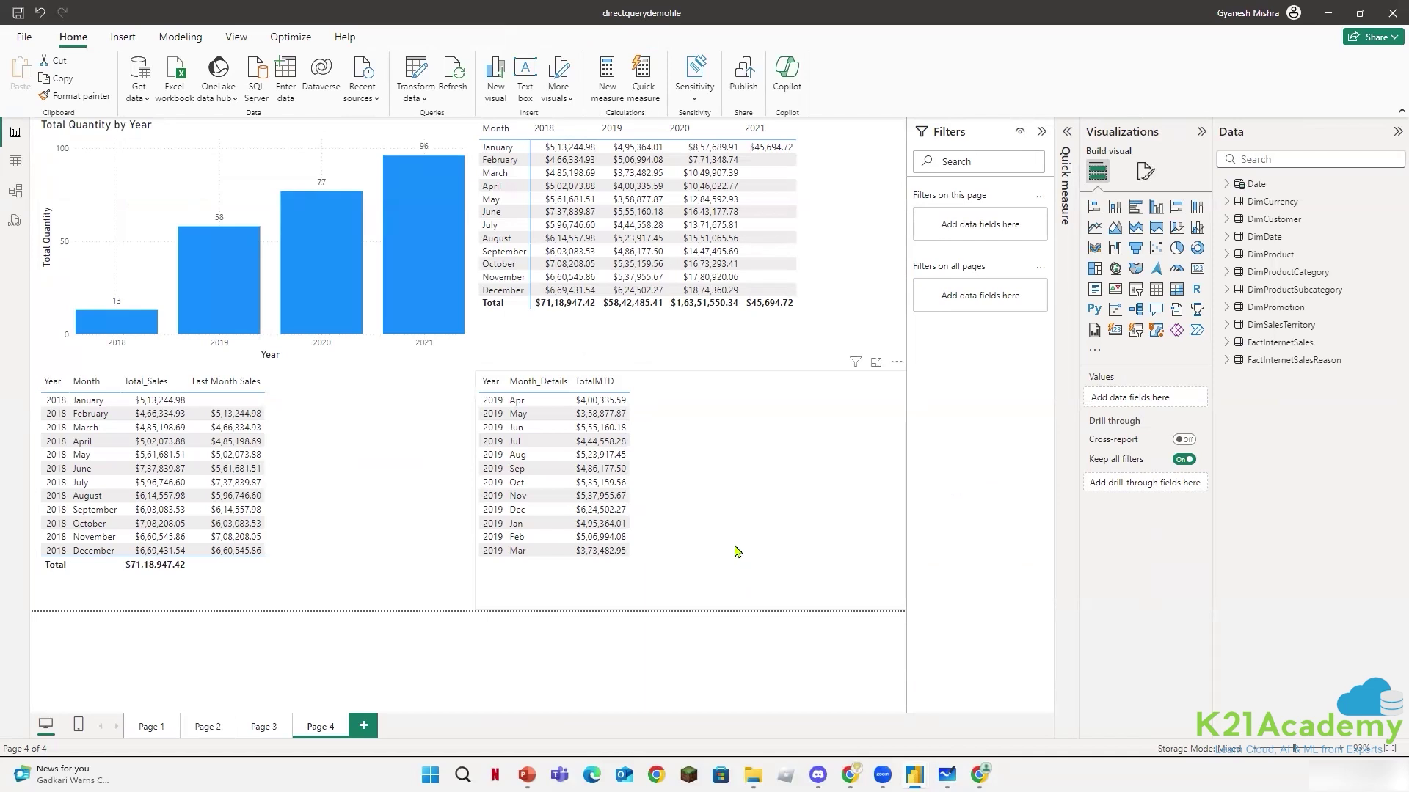
{"action": "left_click", "coordinate": [676, 664]}
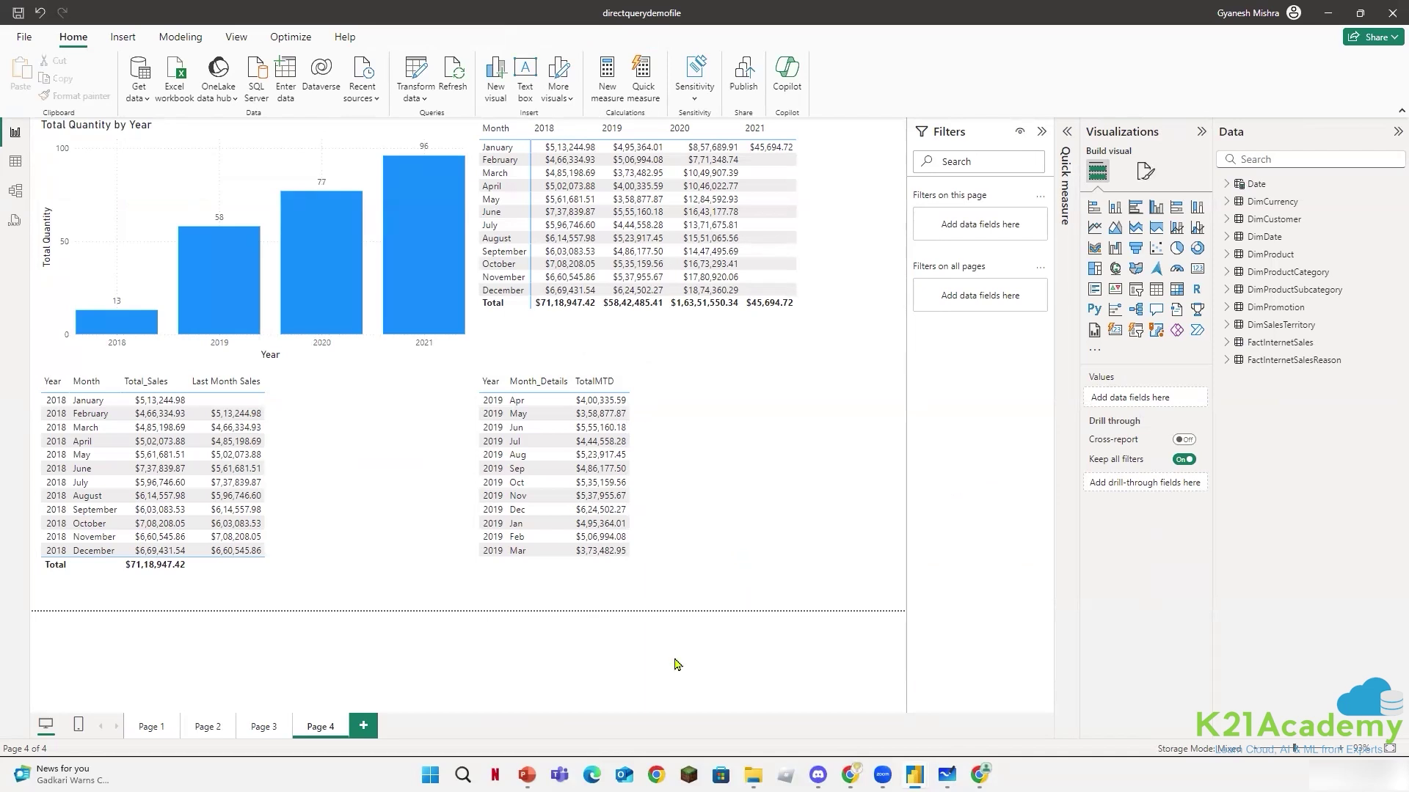